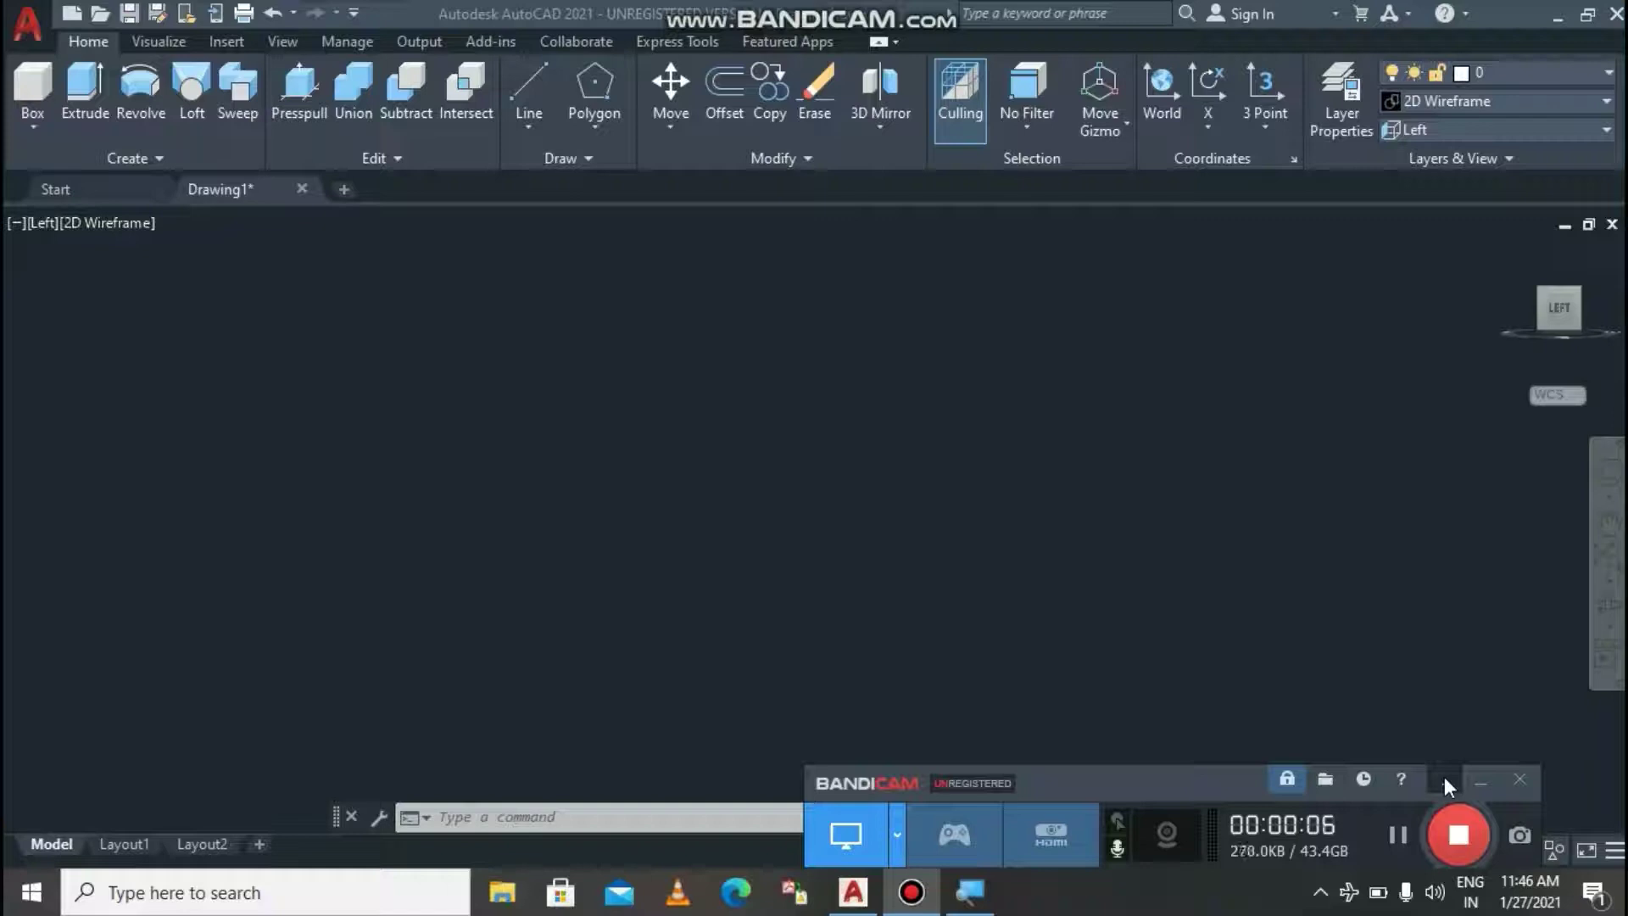
On the Visualize tab, set the named view to Front and the UCS to Front.
click(1443, 778)
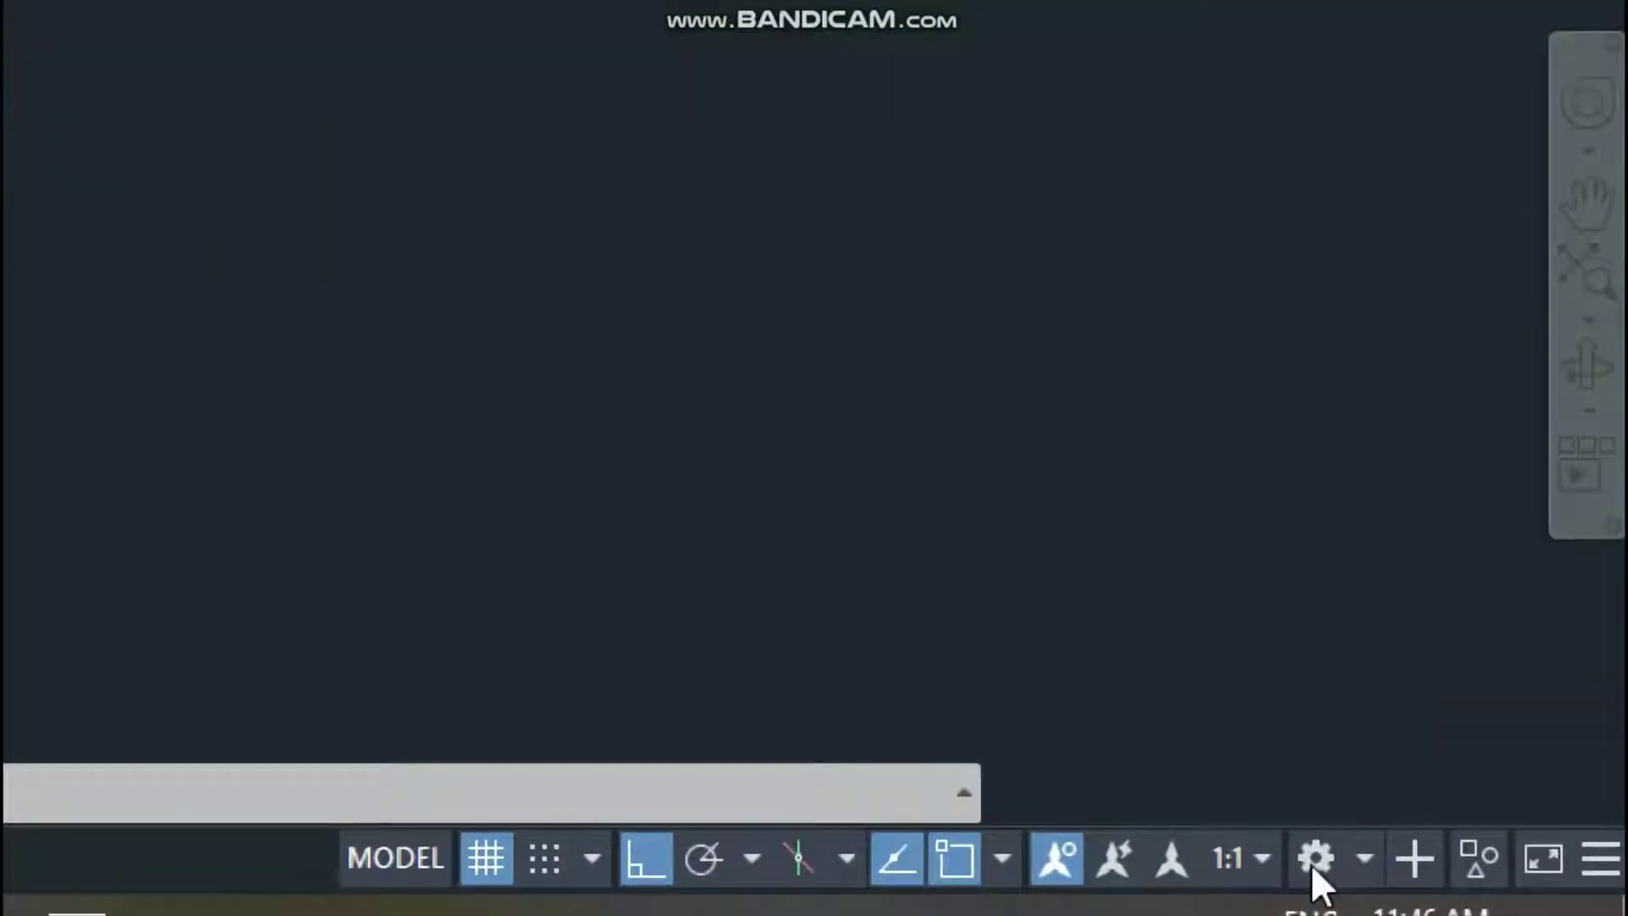
click(1360, 853)
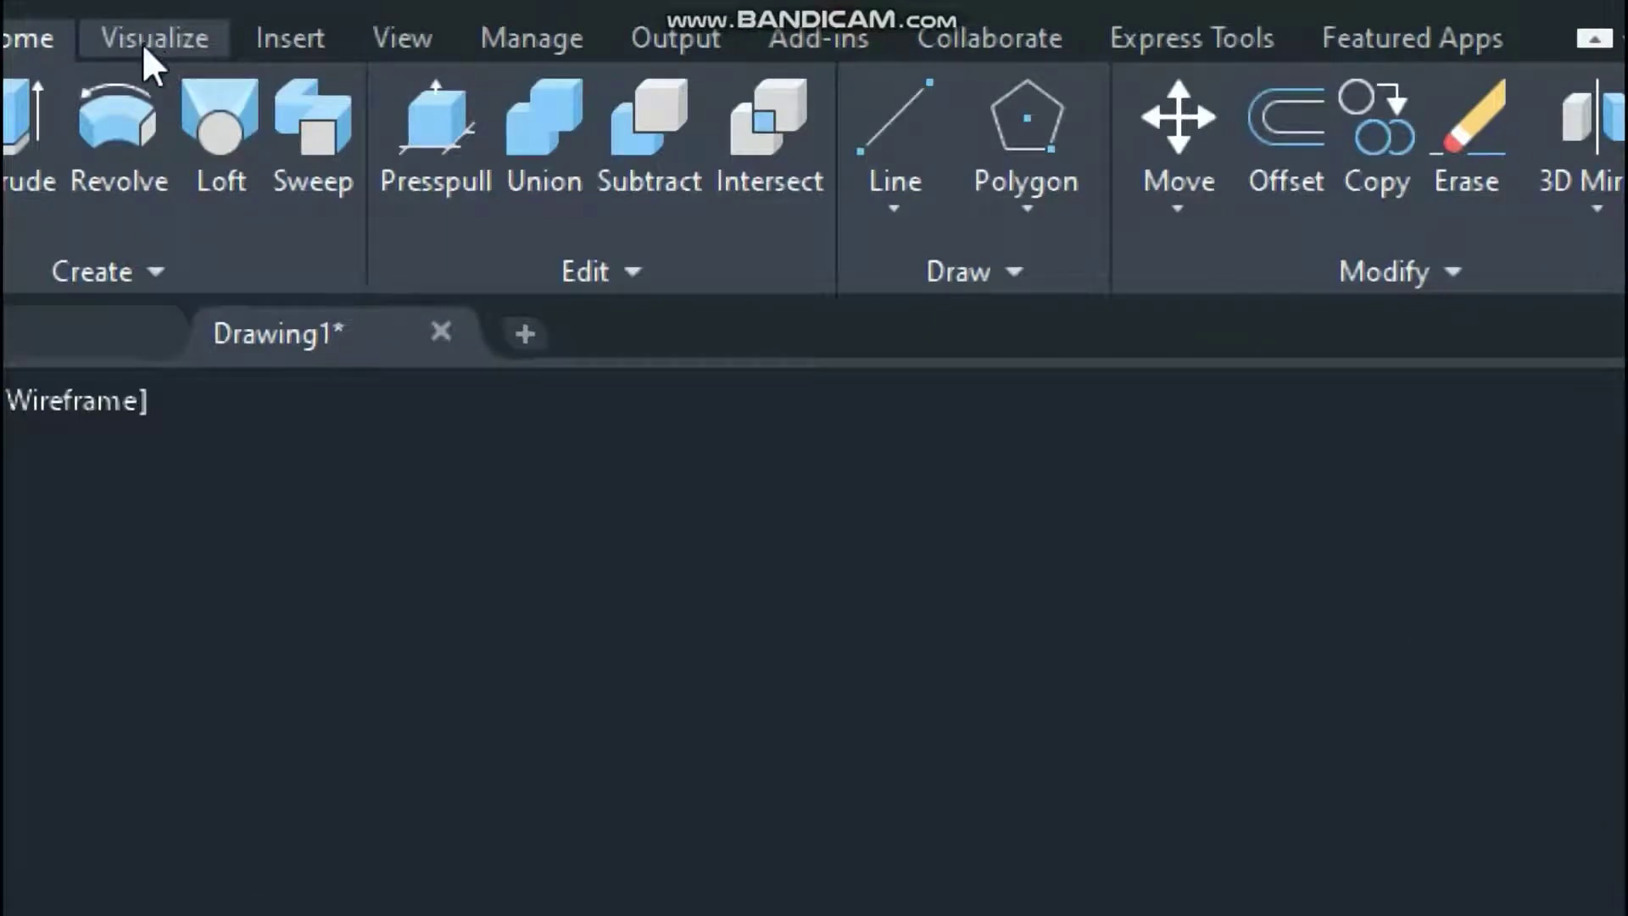
click(239, 41)
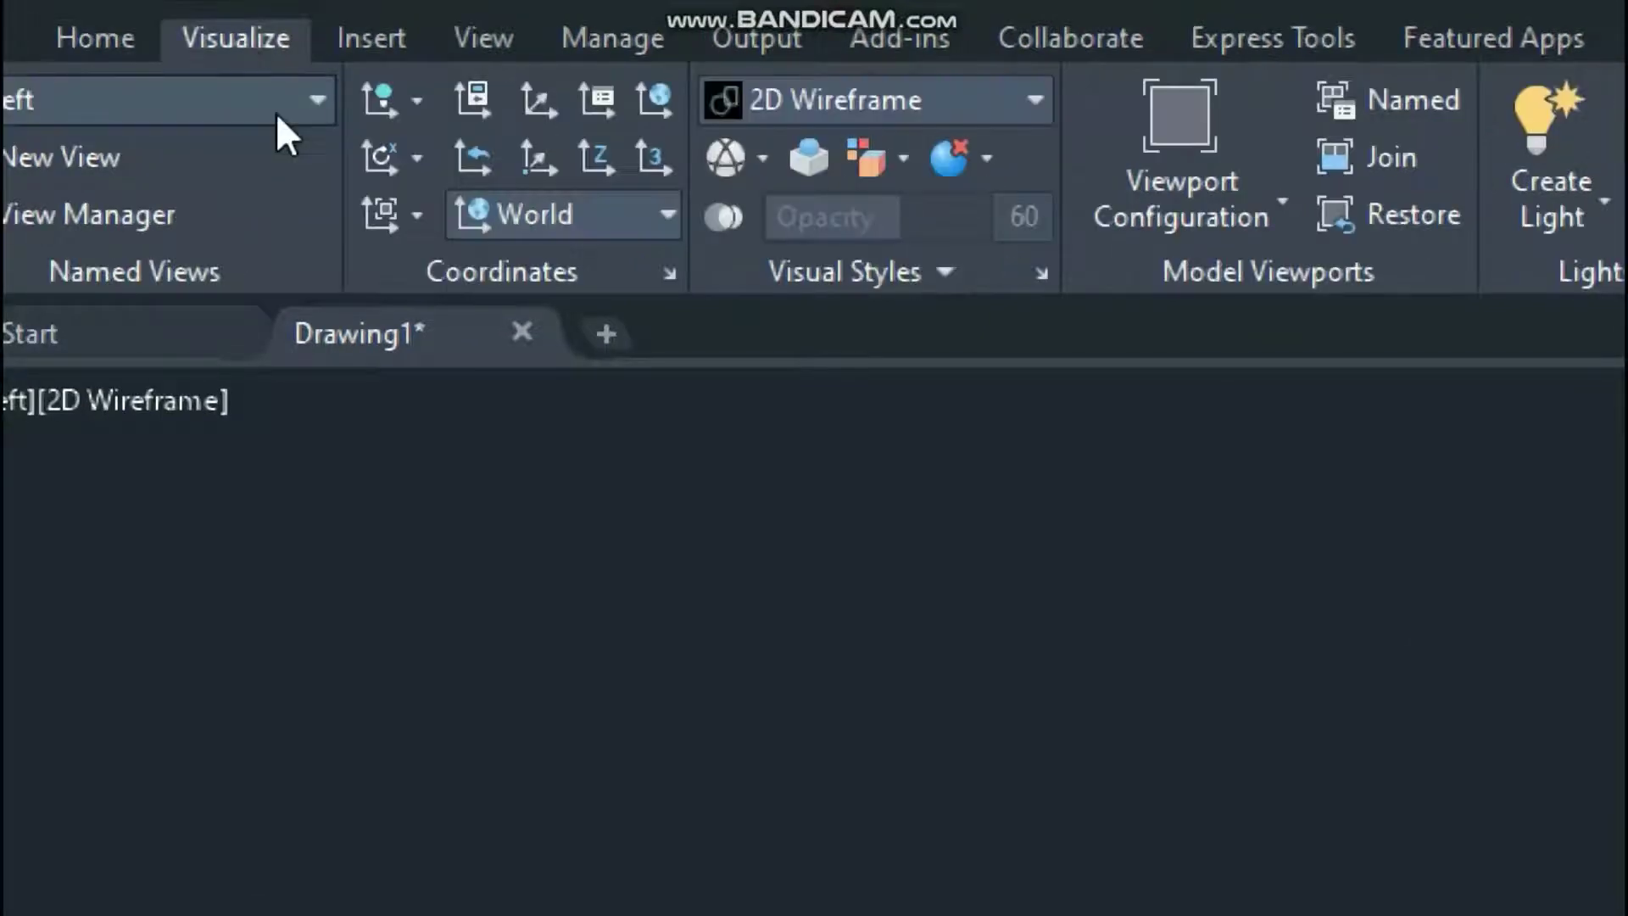
click(178, 96)
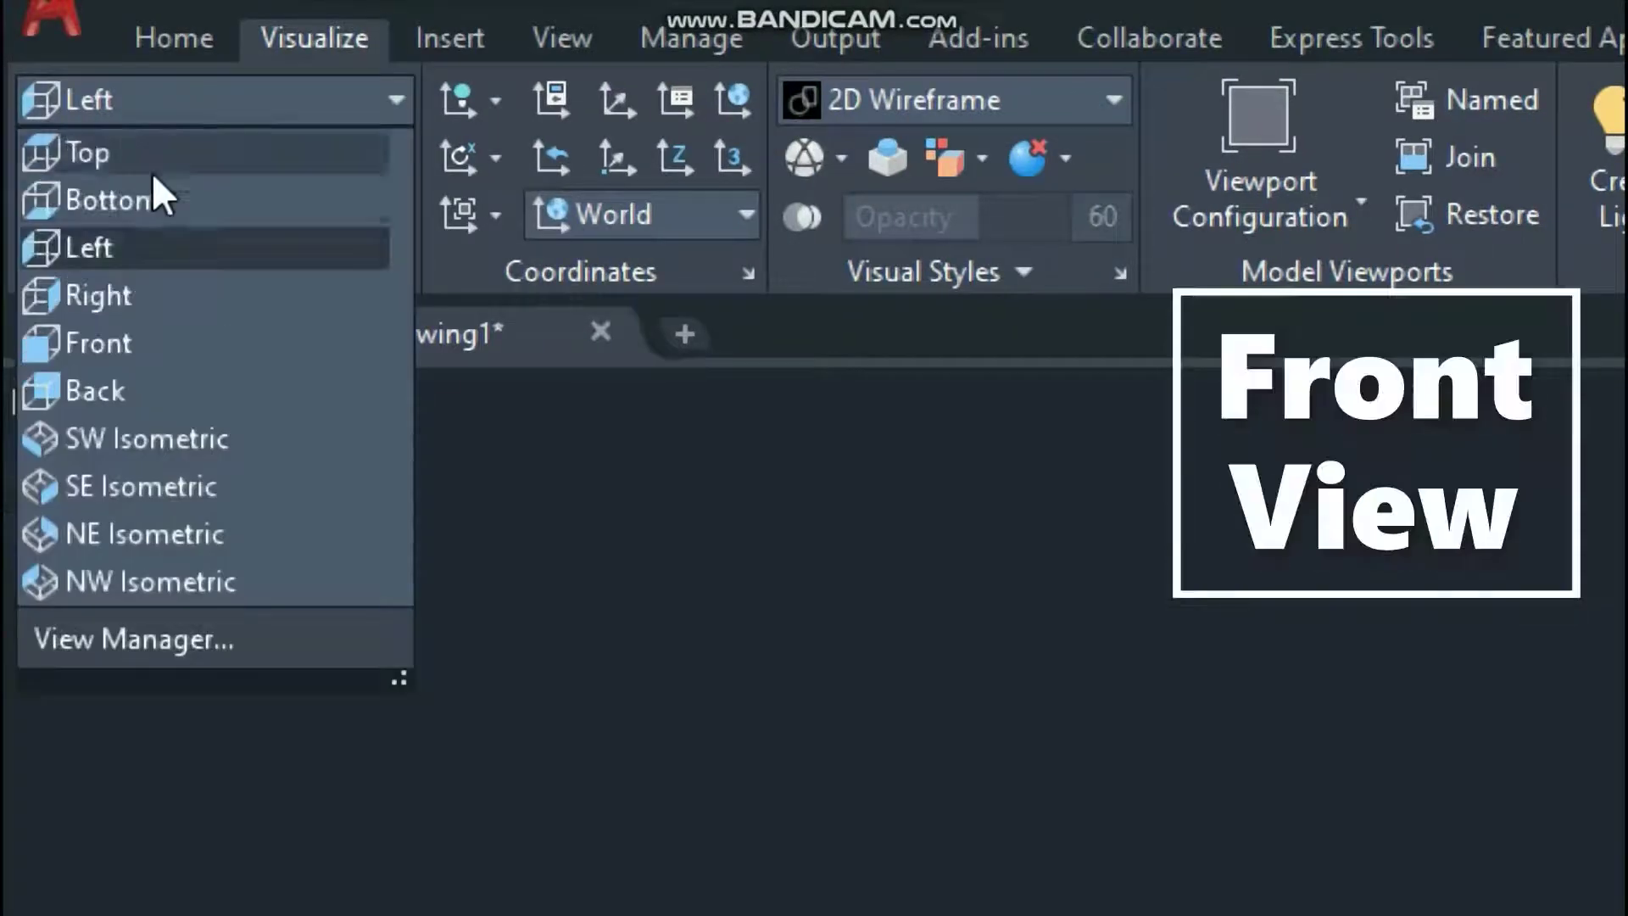
click(117, 335)
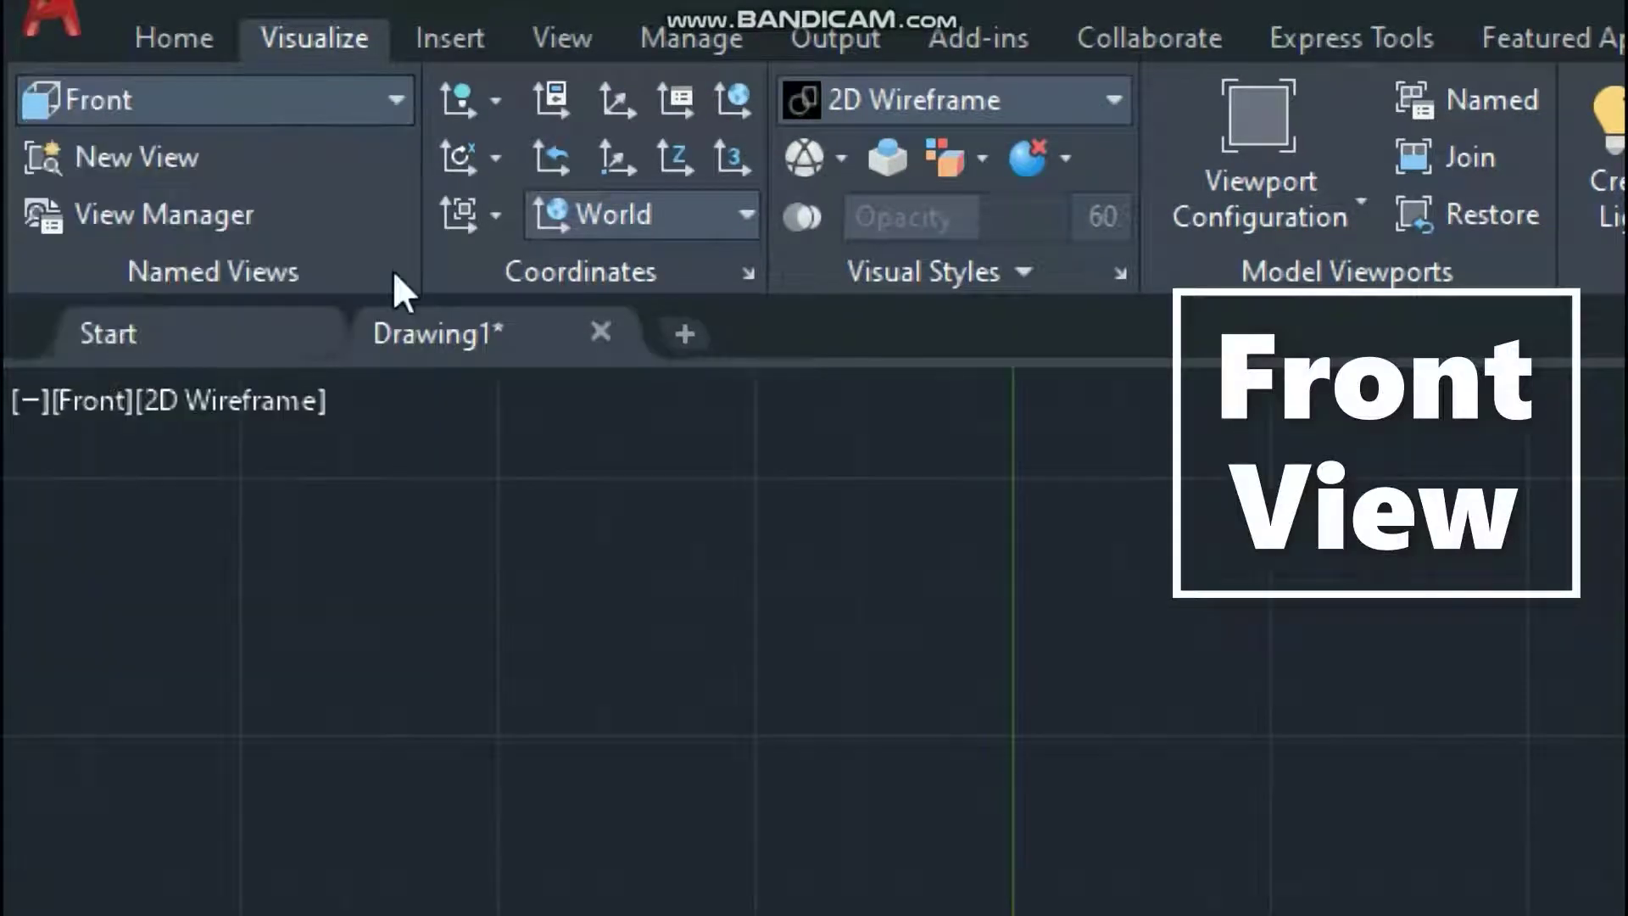
click(681, 199)
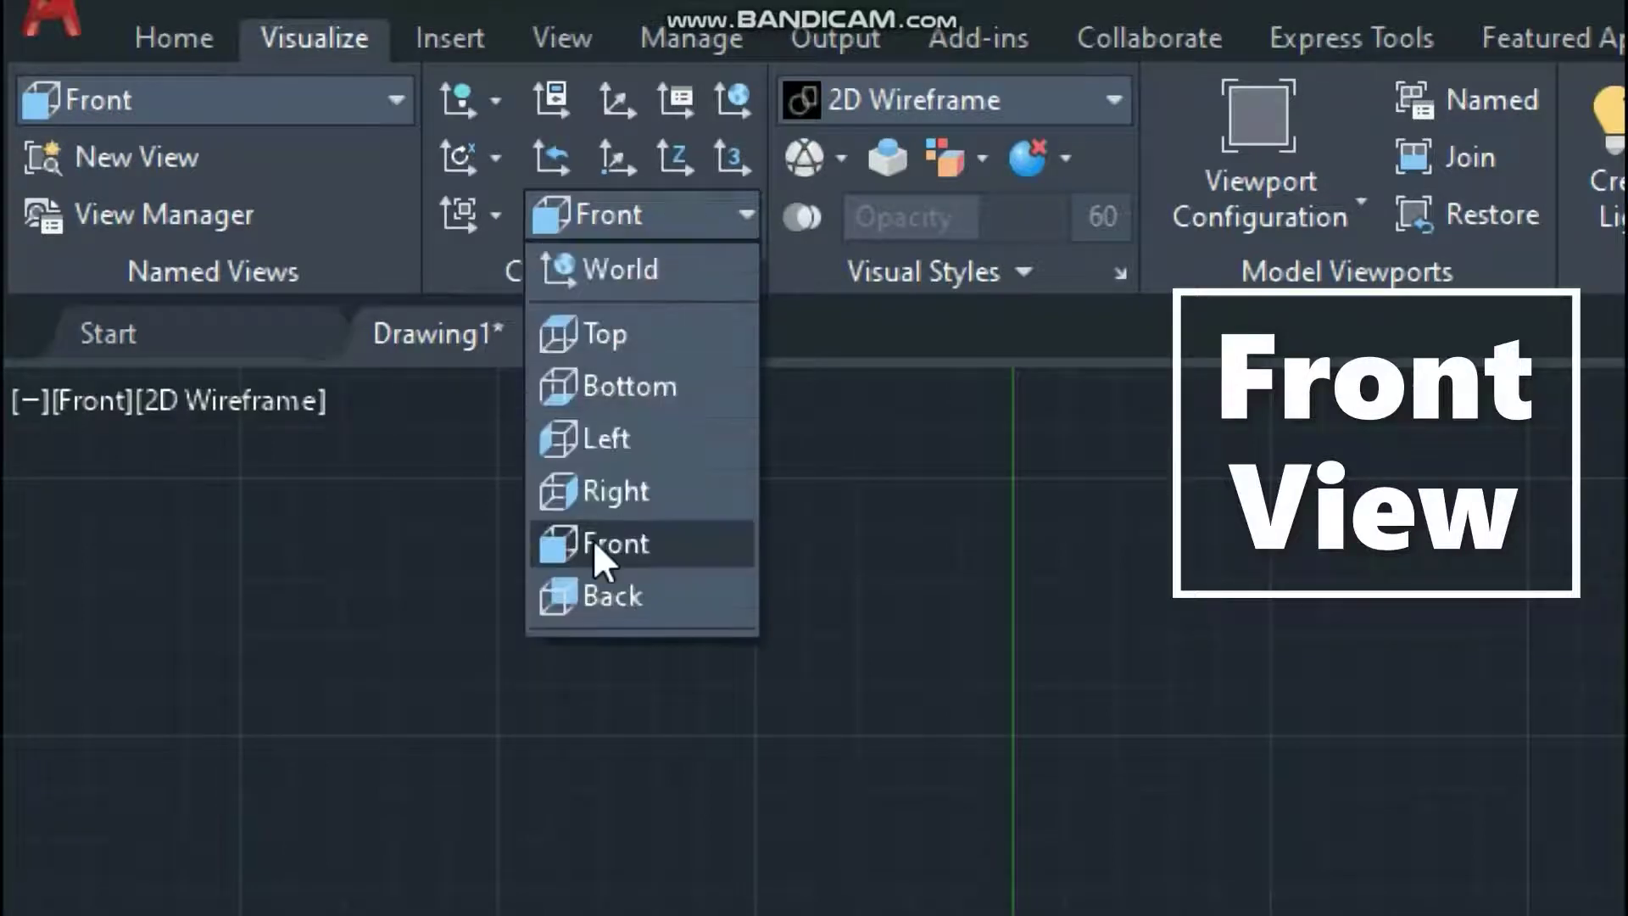
click(592, 539)
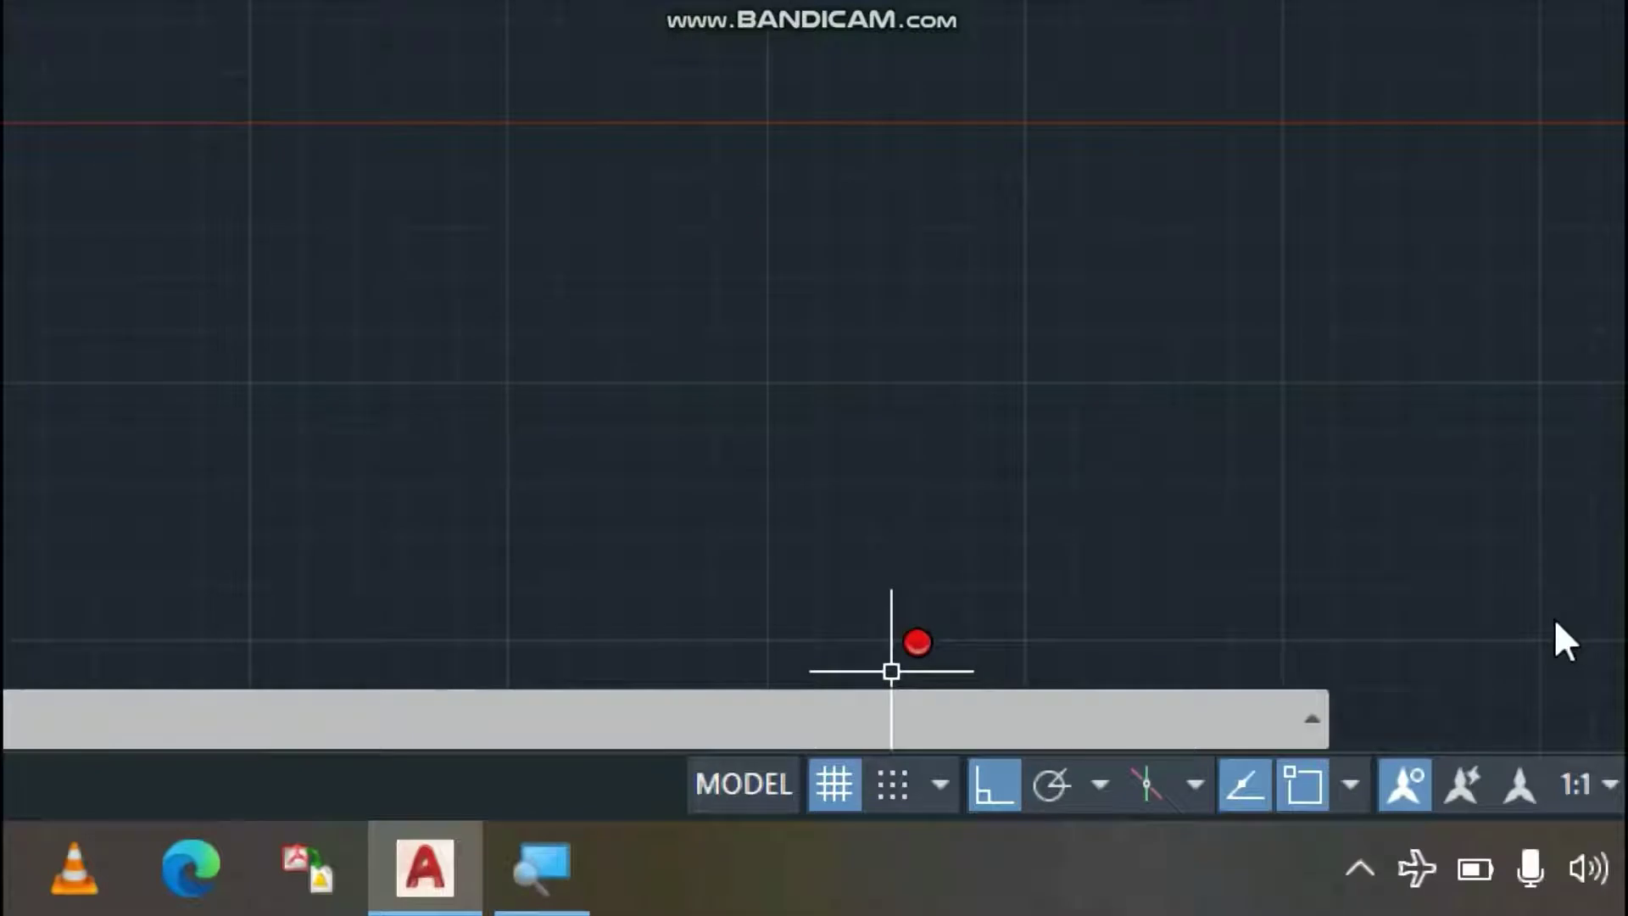
Turn off the grid and set units to precision 0 with Millimeters insertion scale.
click(859, 782)
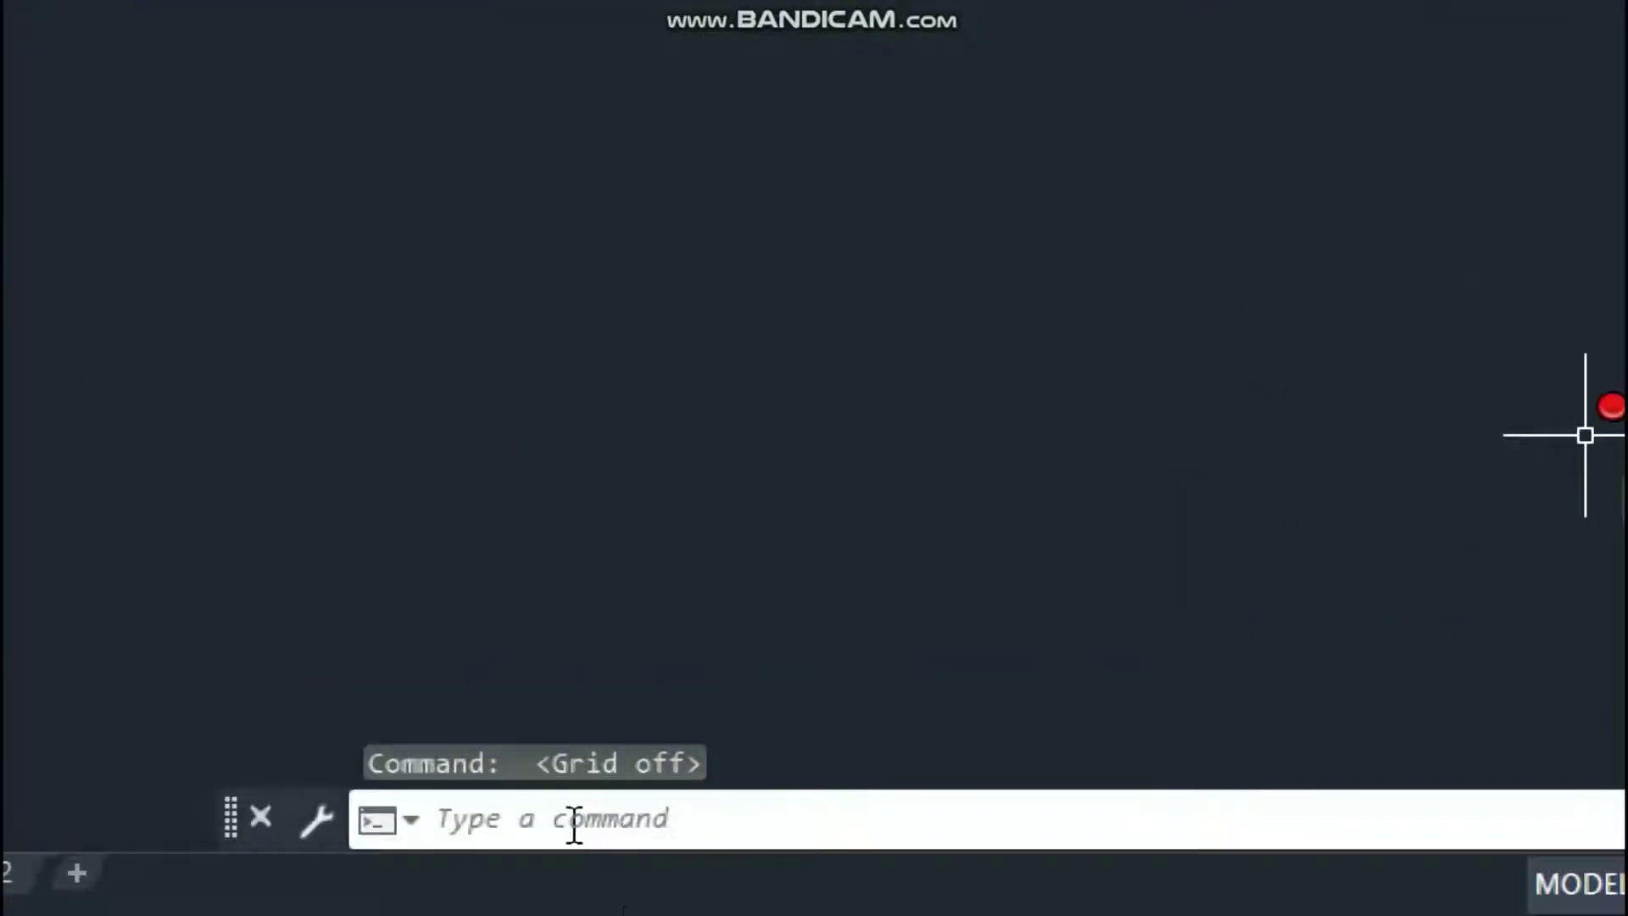
click(585, 812)
text(u)
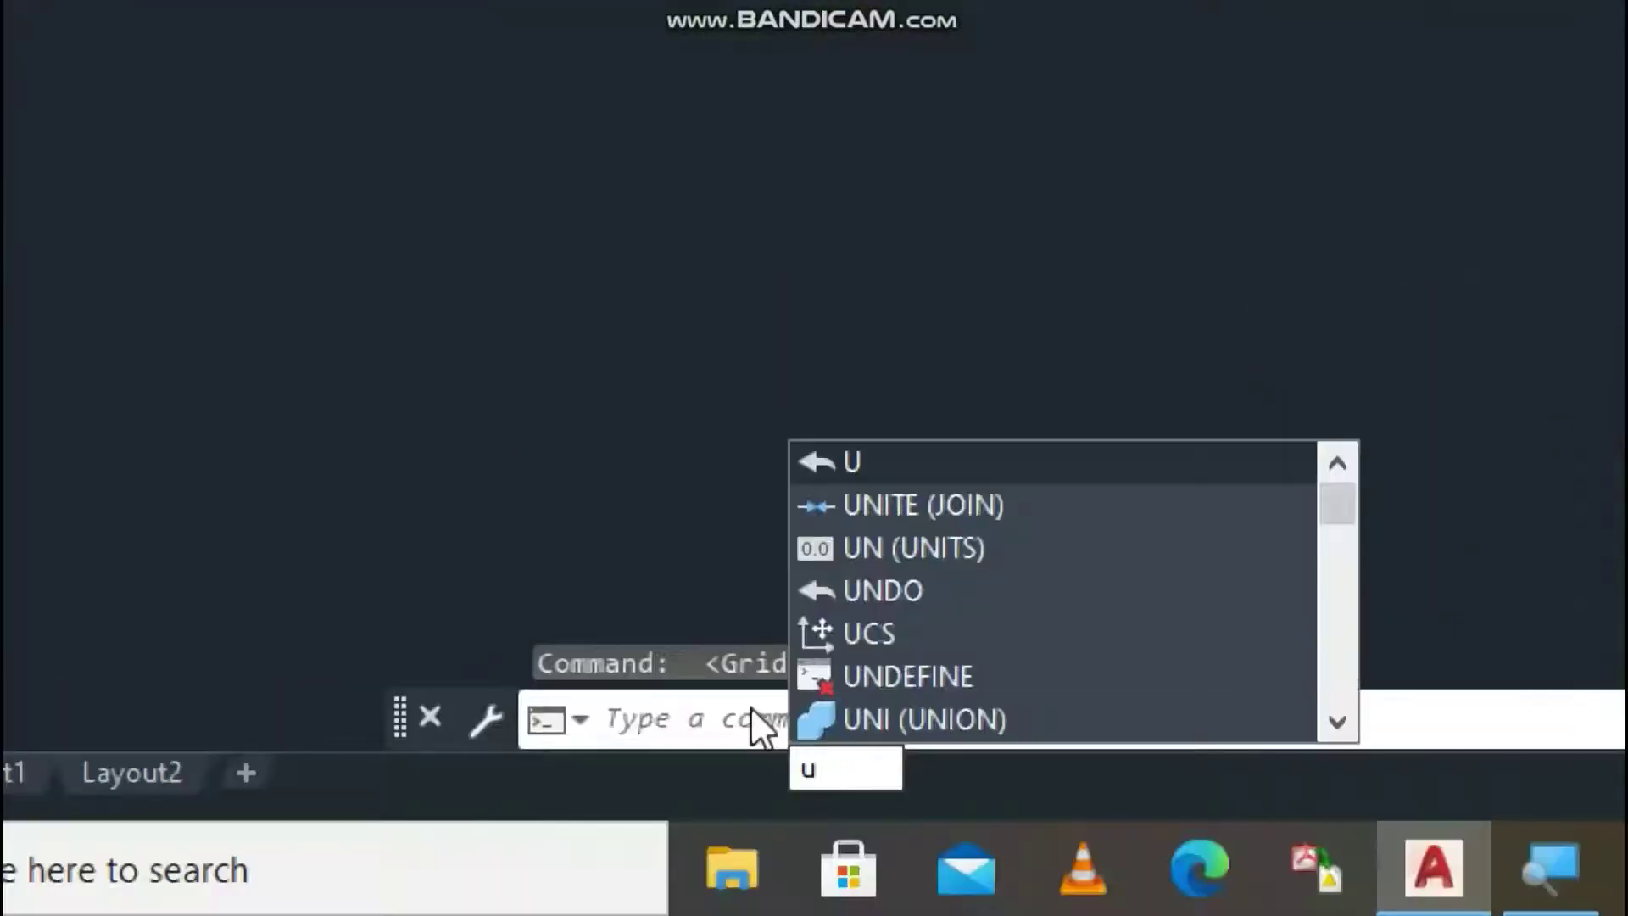
text(n)
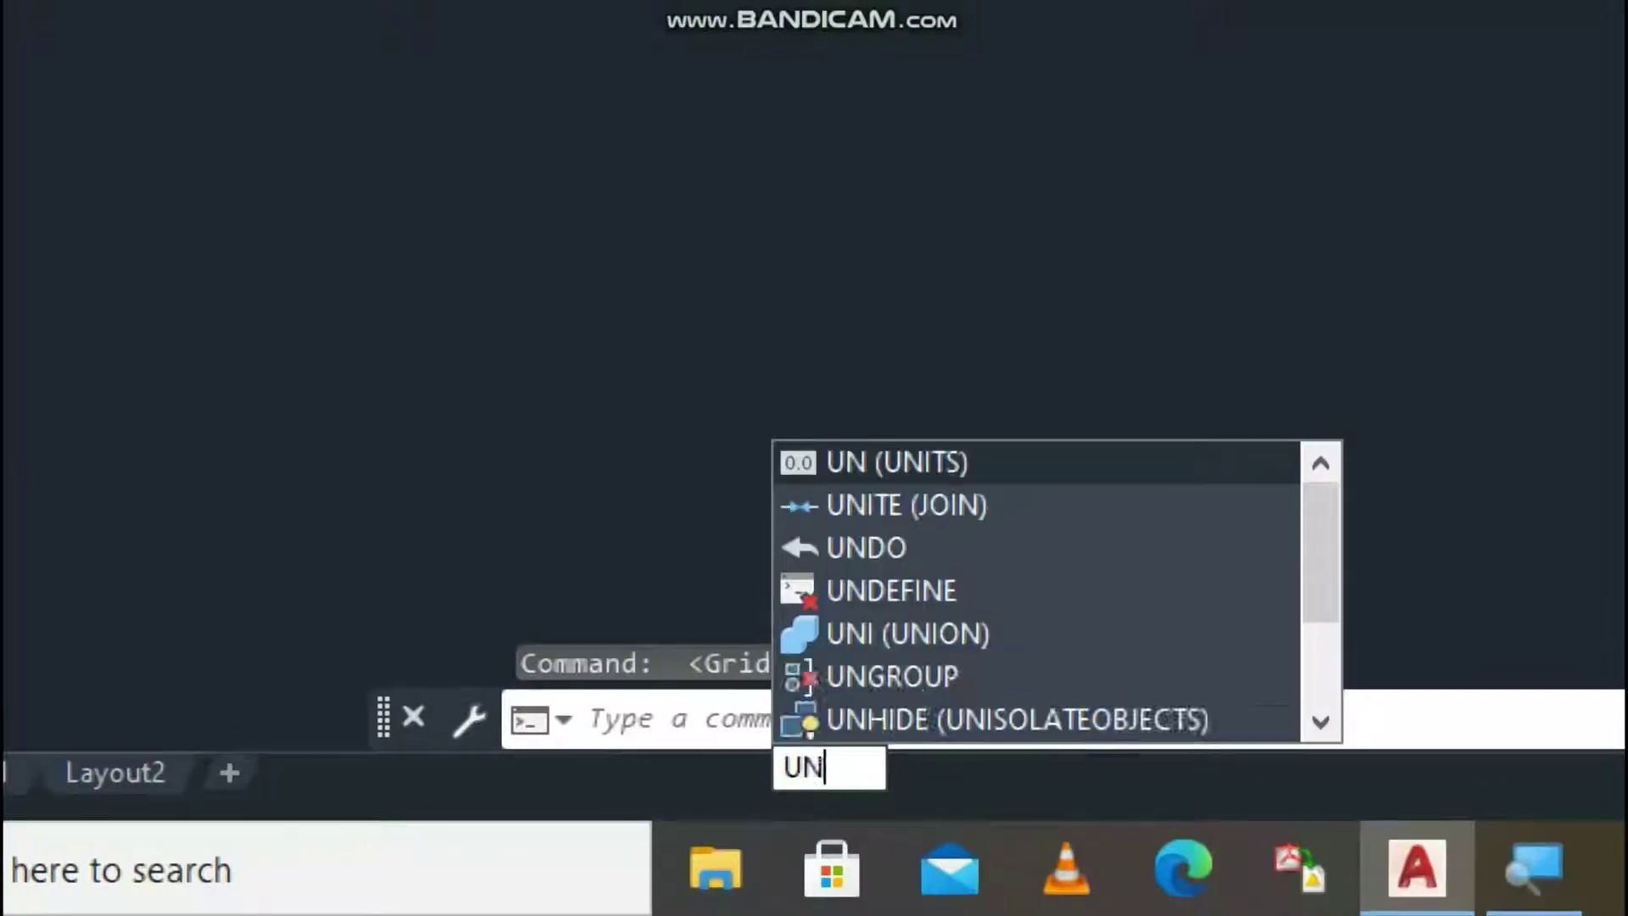
text(i)
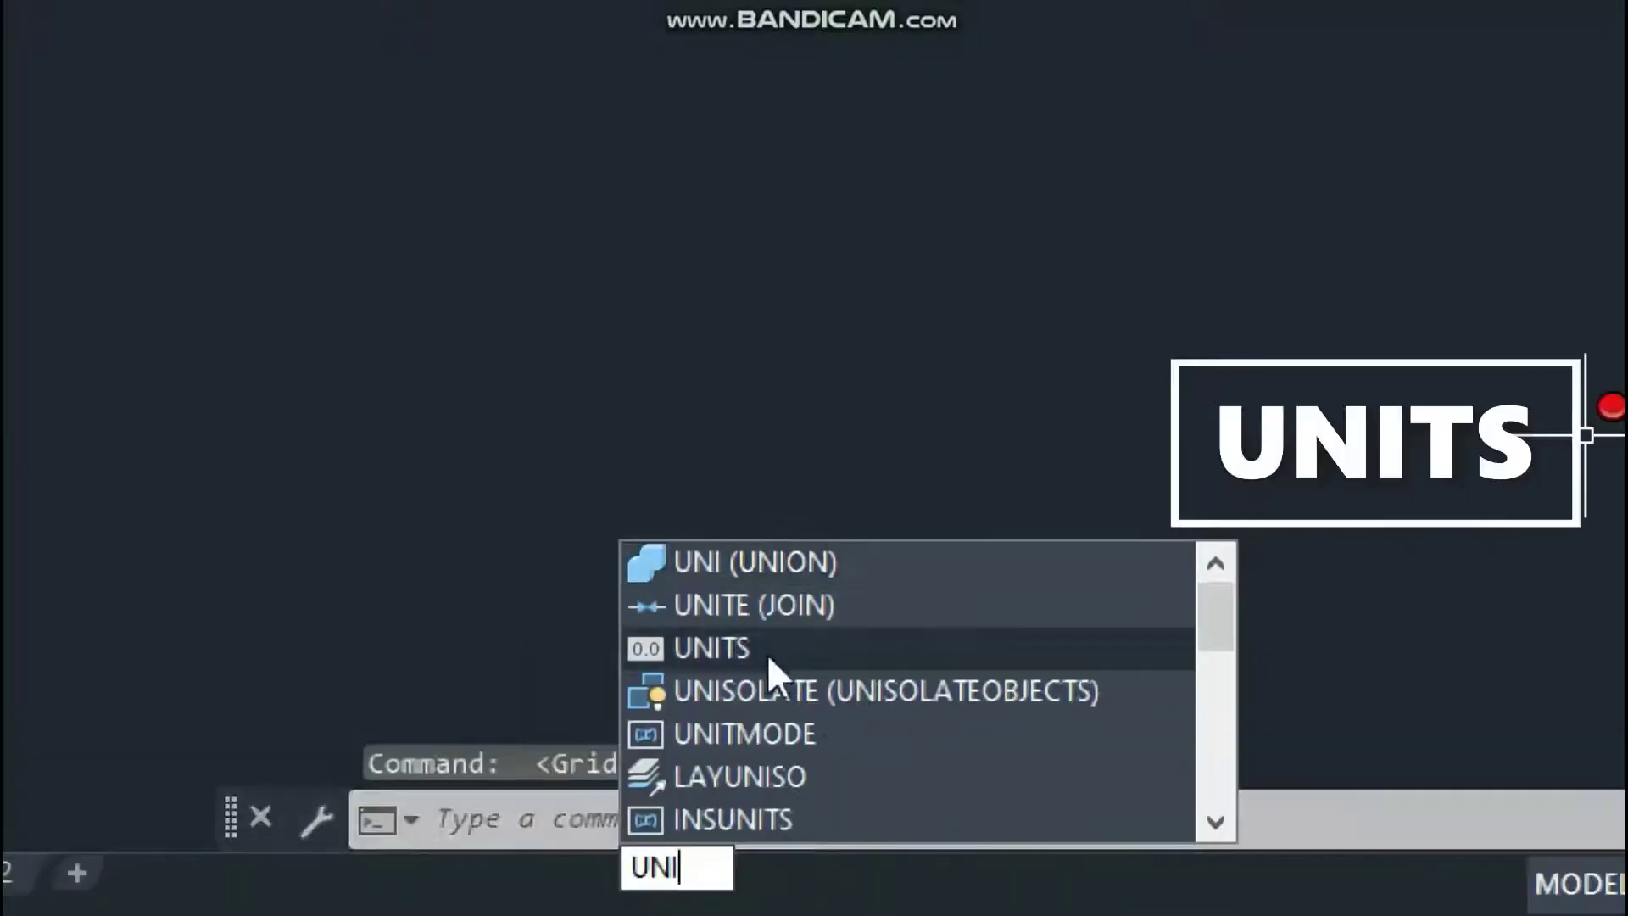
click(678, 646)
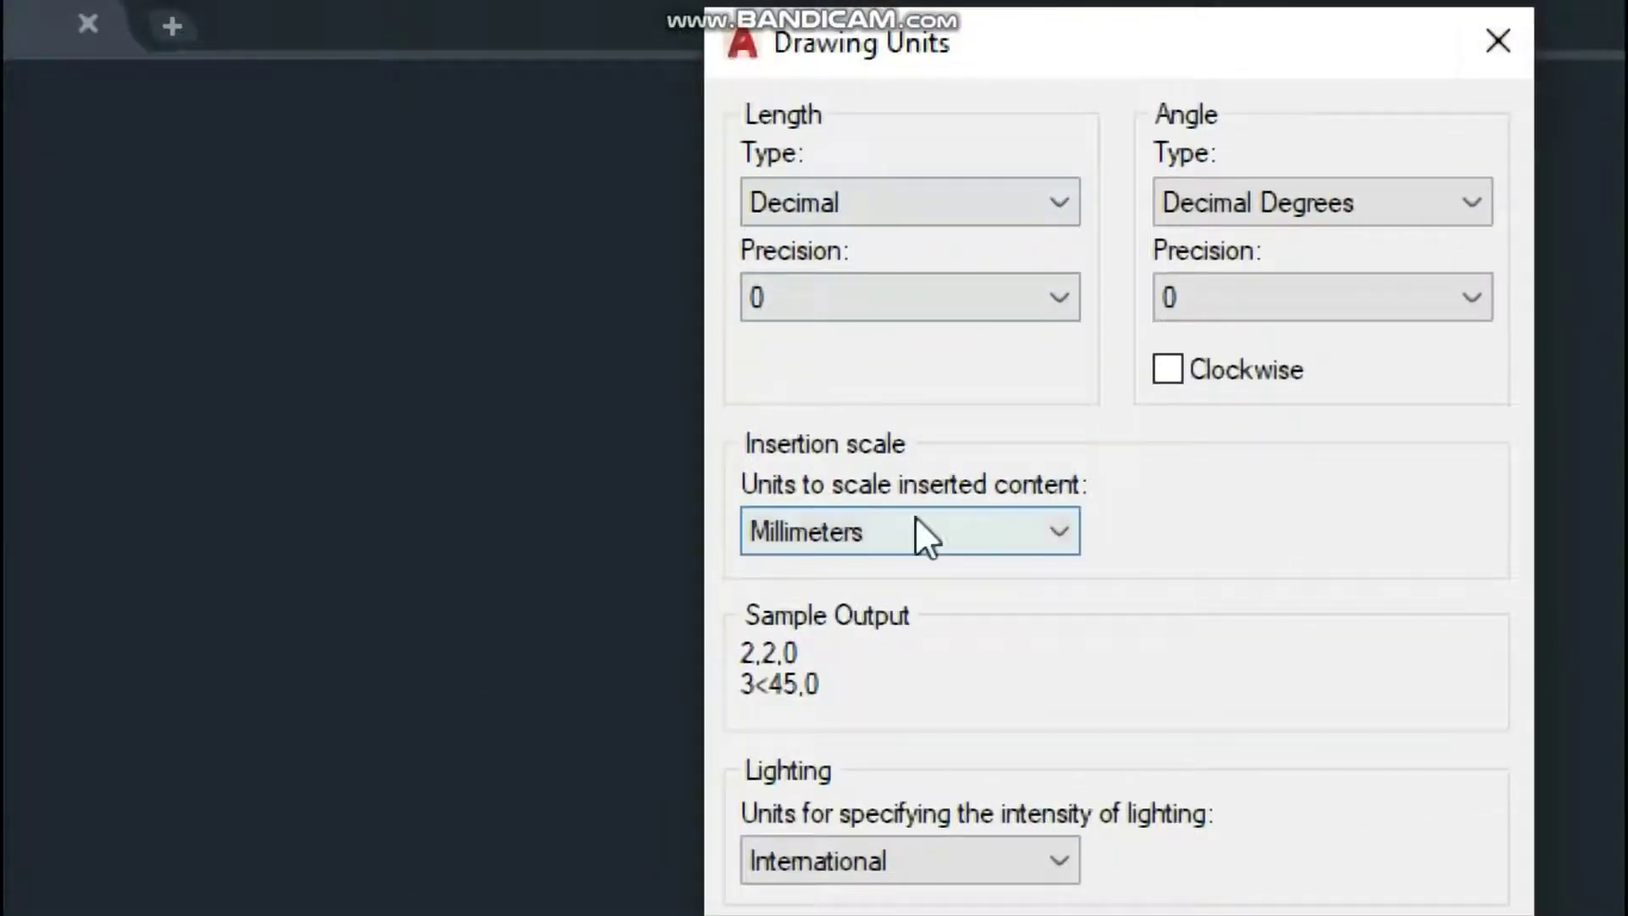
click(851, 542)
scroll(856, 593, up, 3)
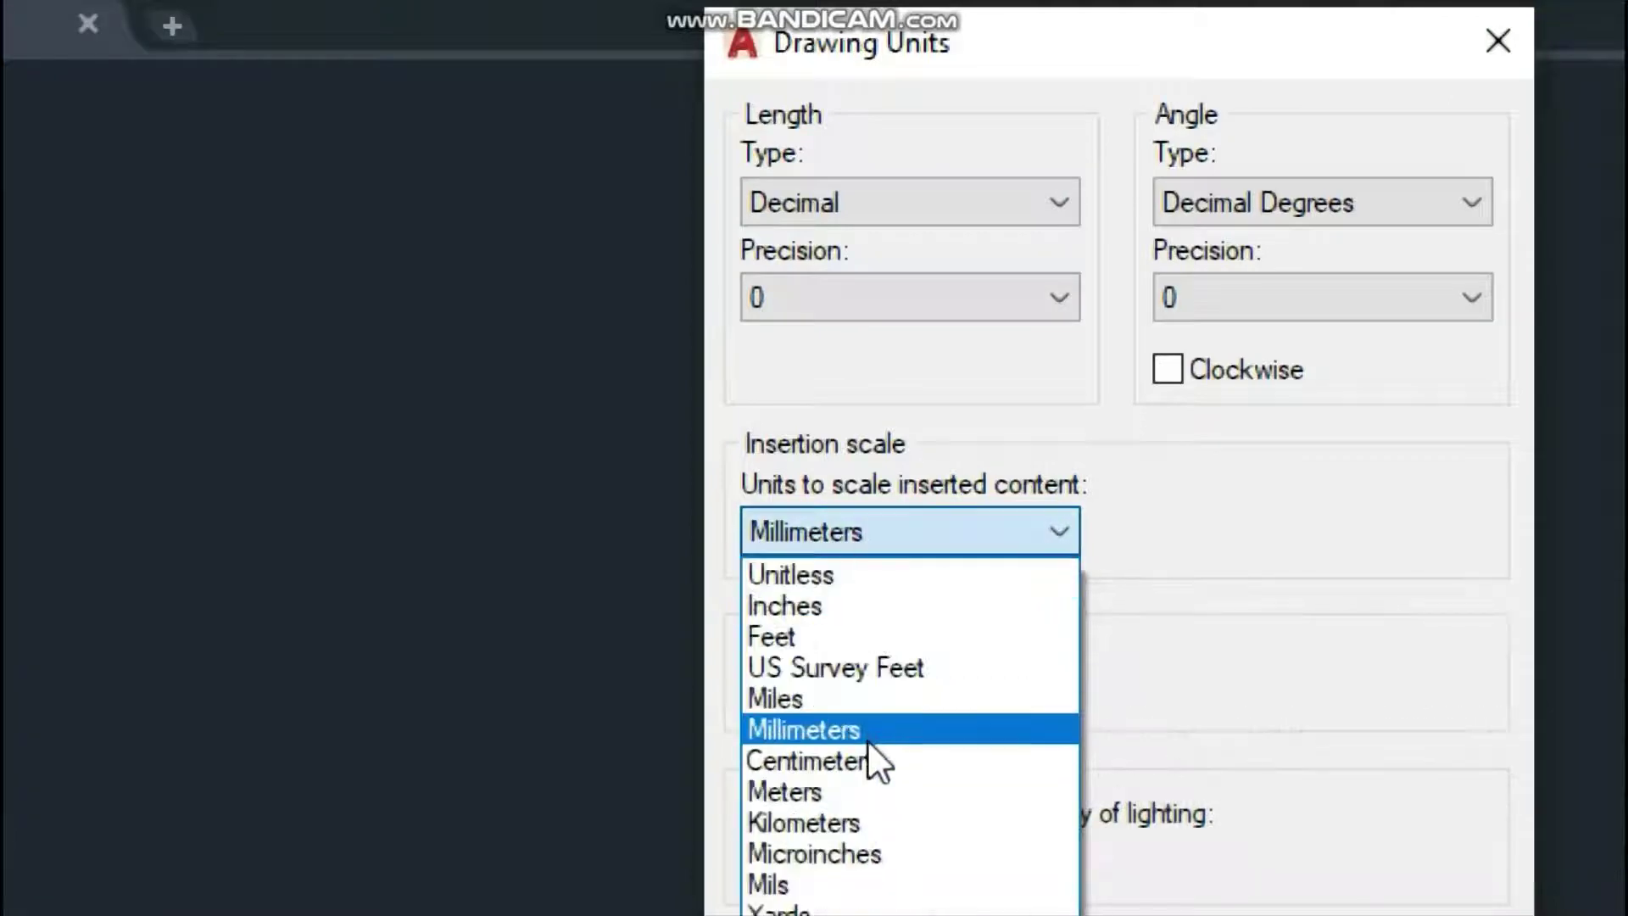
click(877, 733)
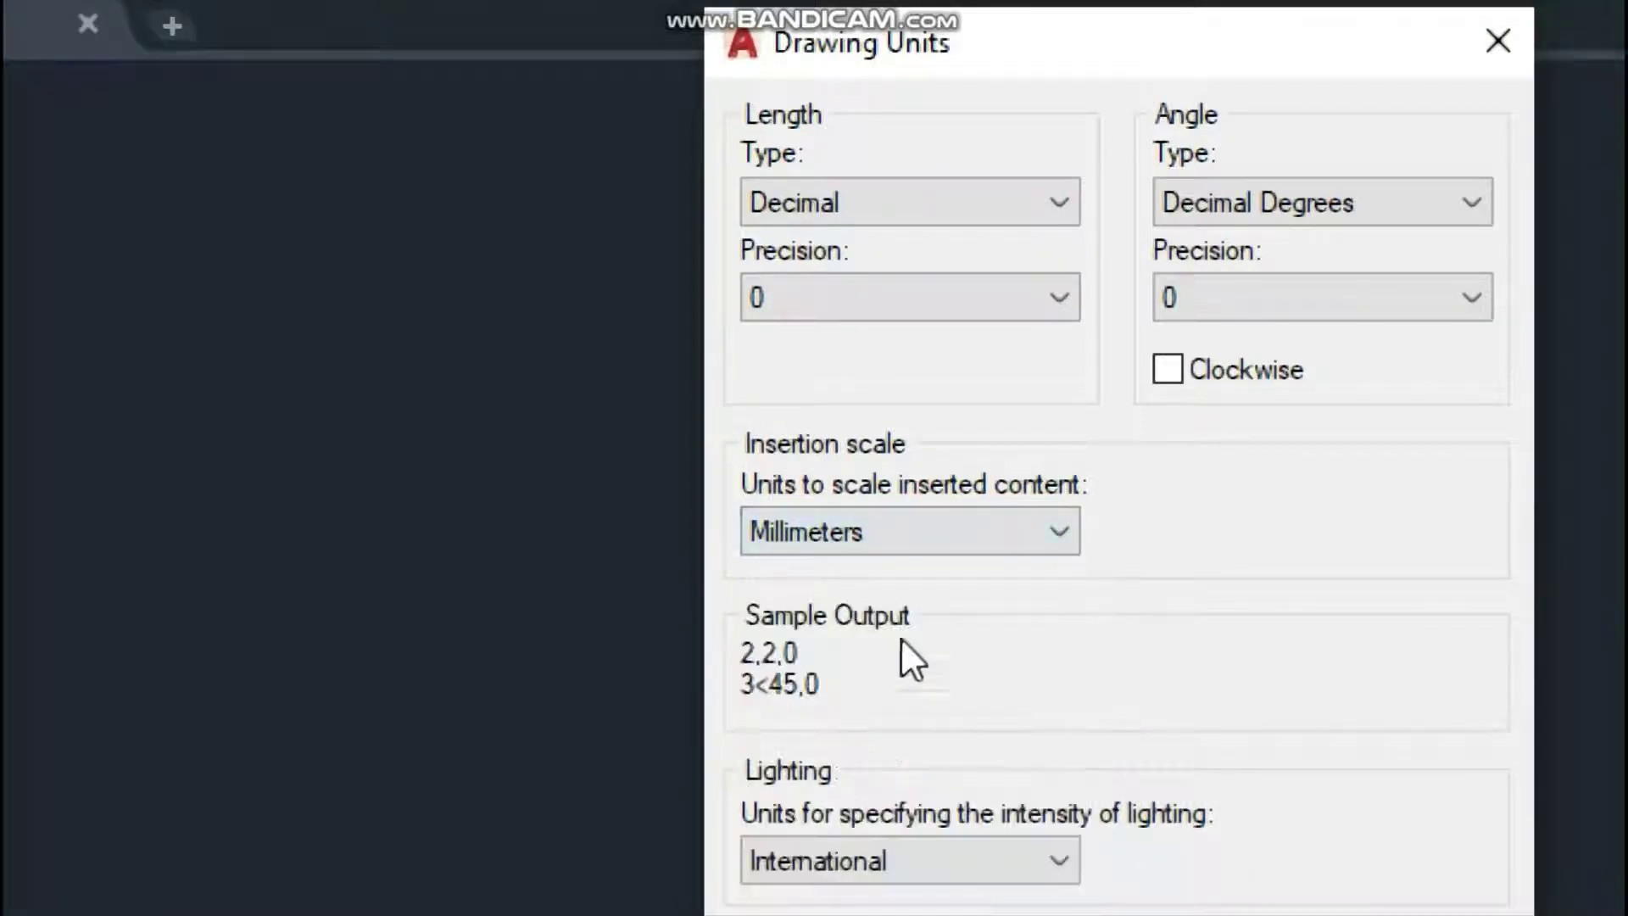
click(843, 297)
click(811, 341)
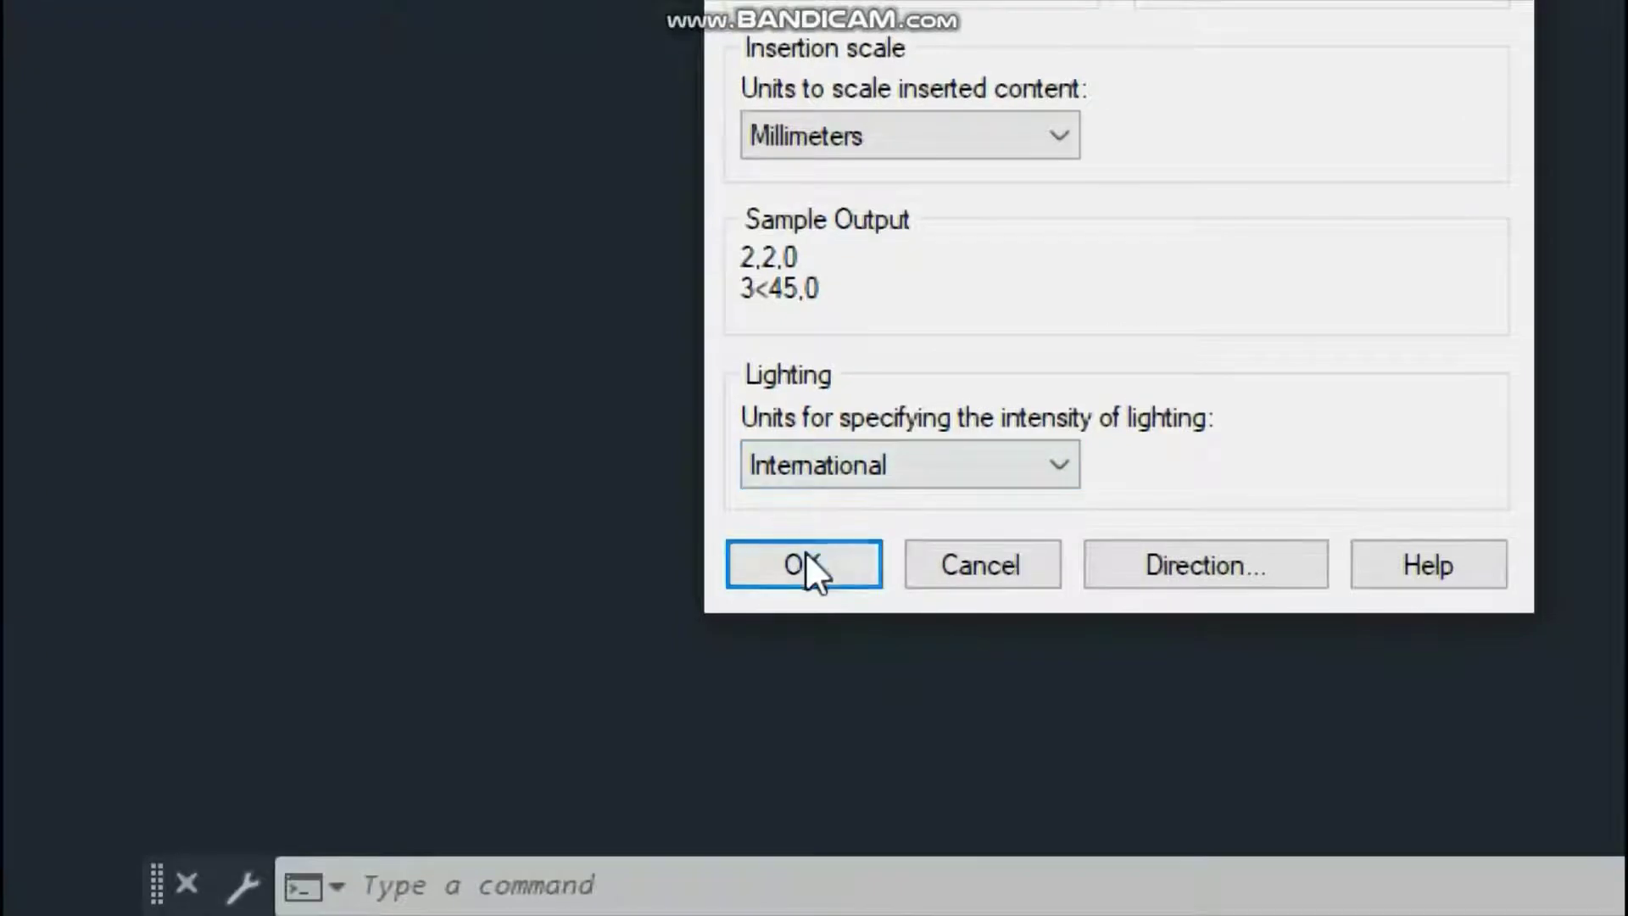
click(805, 560)
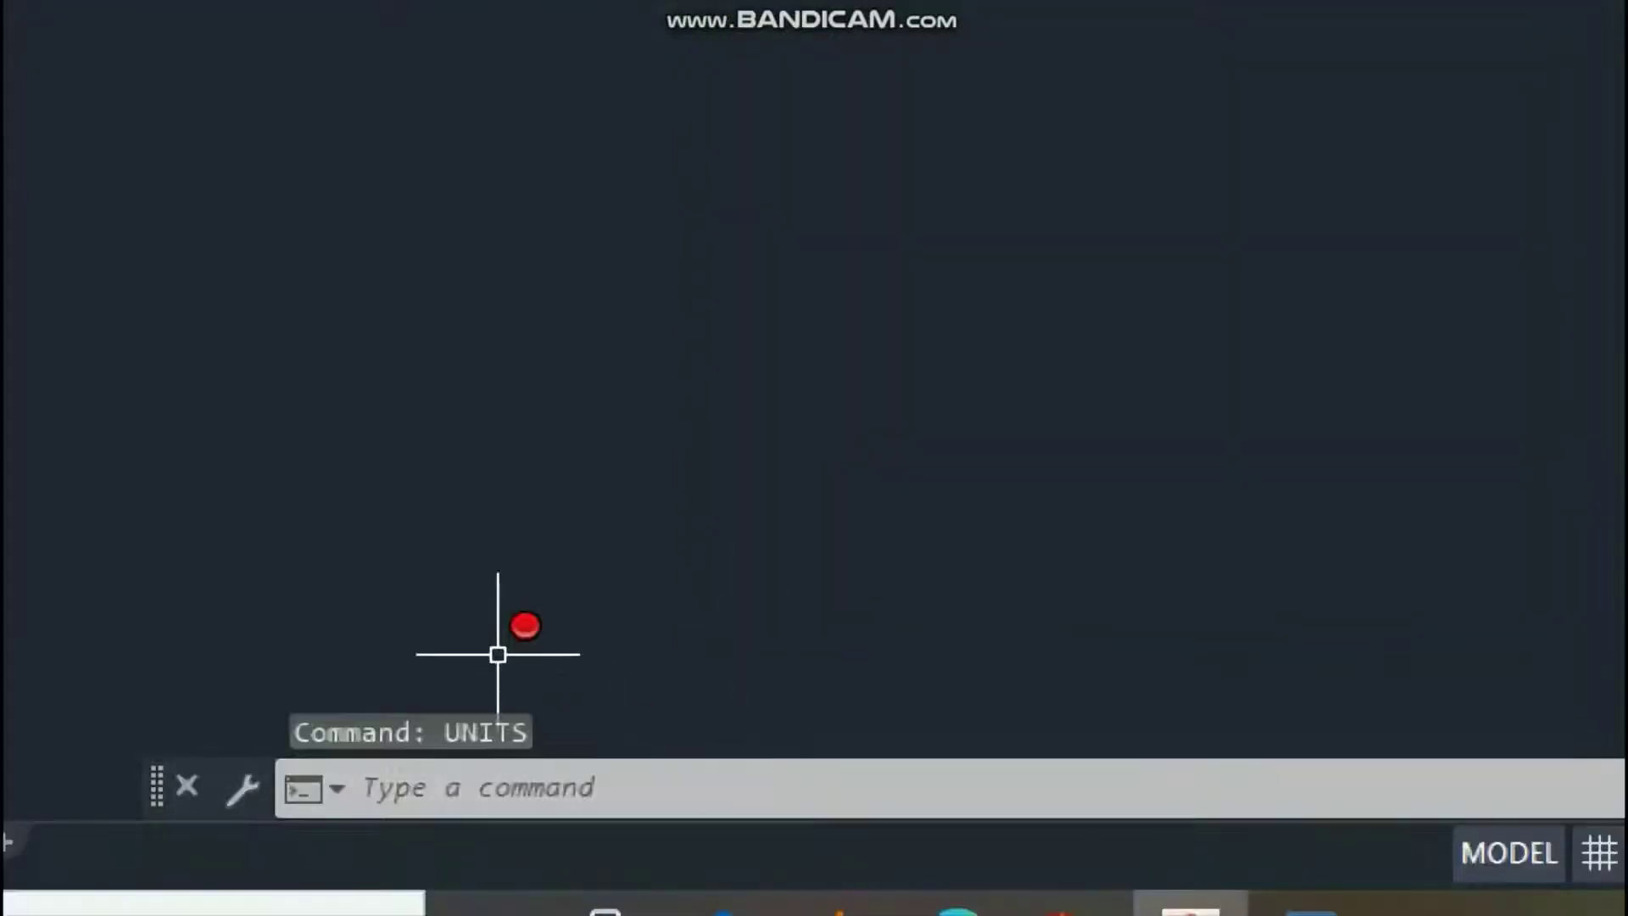
Draw a circle of radius 20 at a picked centre point.
click(561, 801)
text(c)
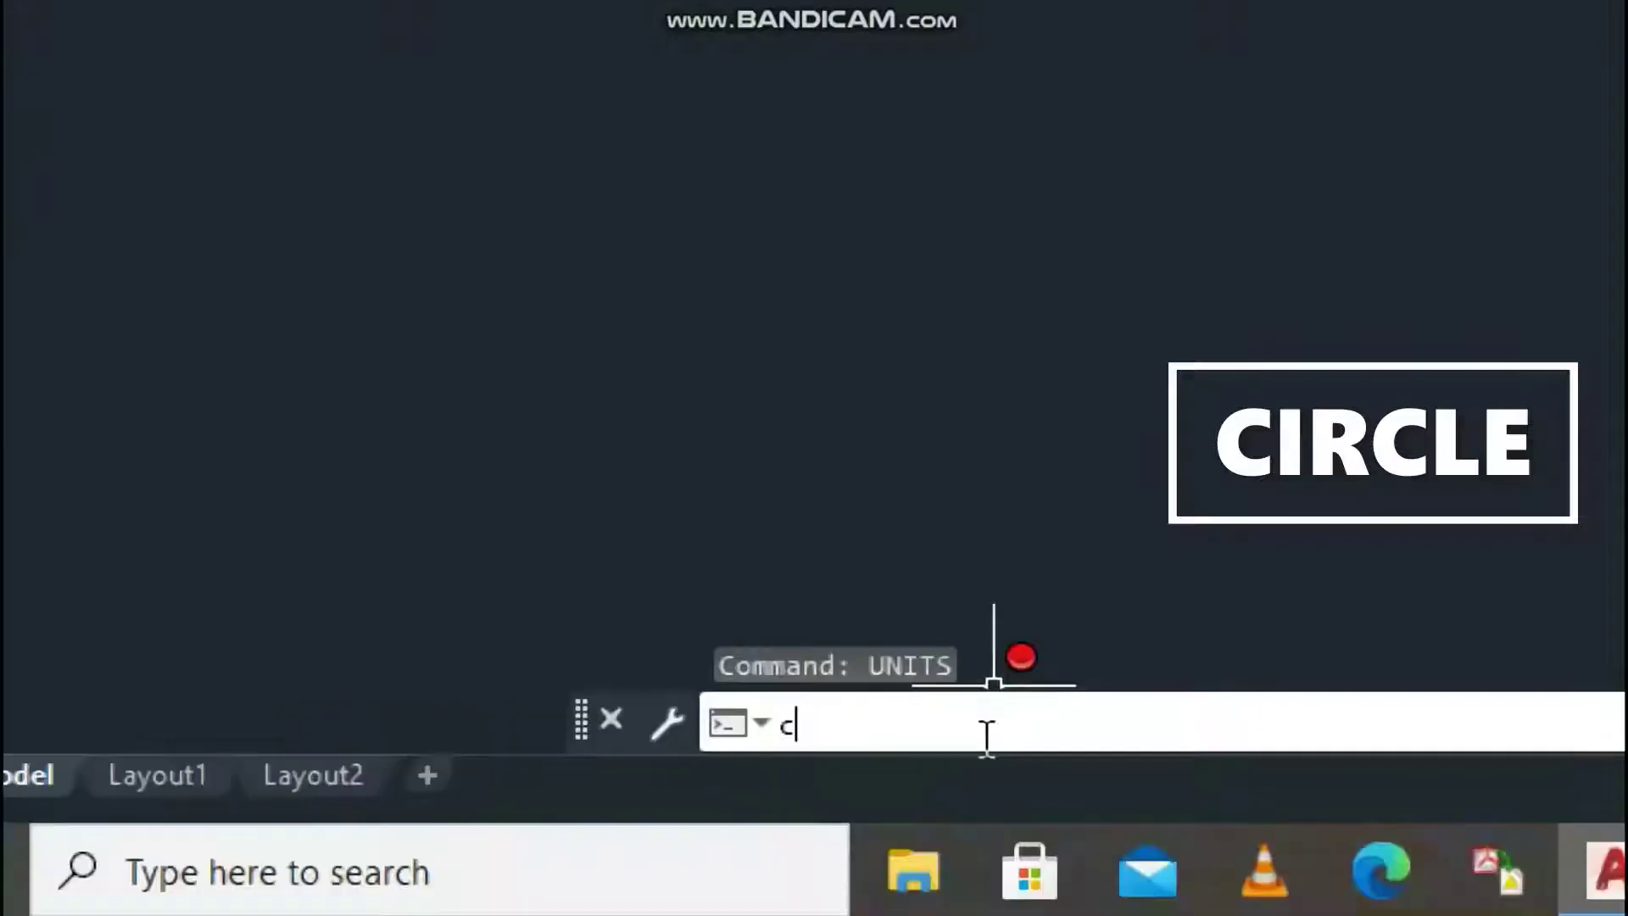
key(Return)
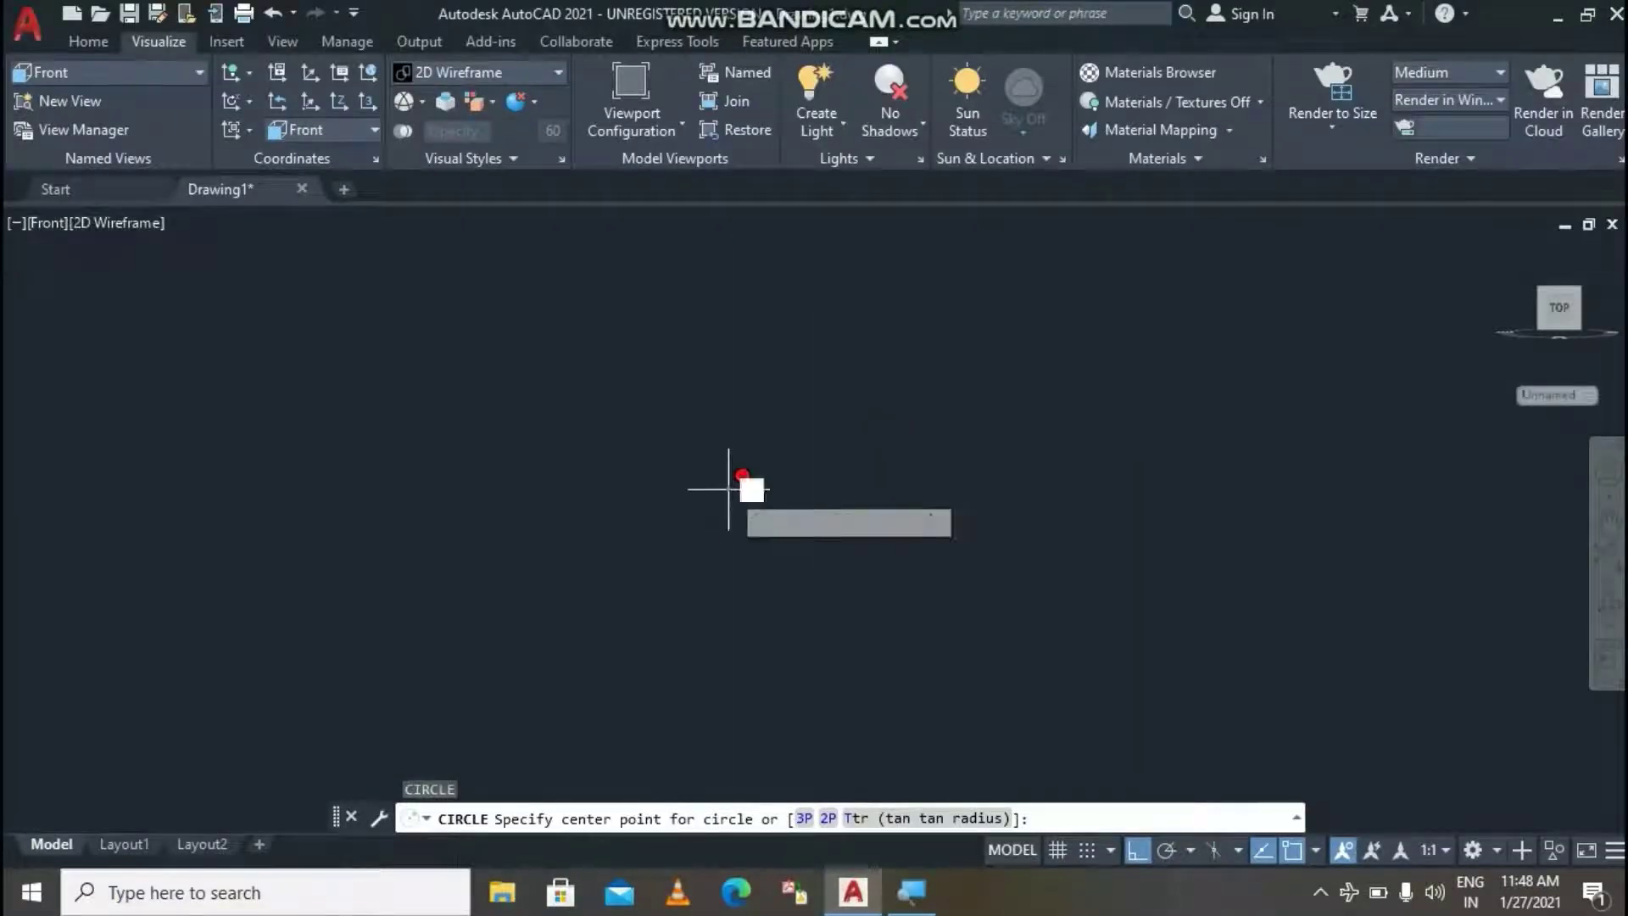
click(728, 489)
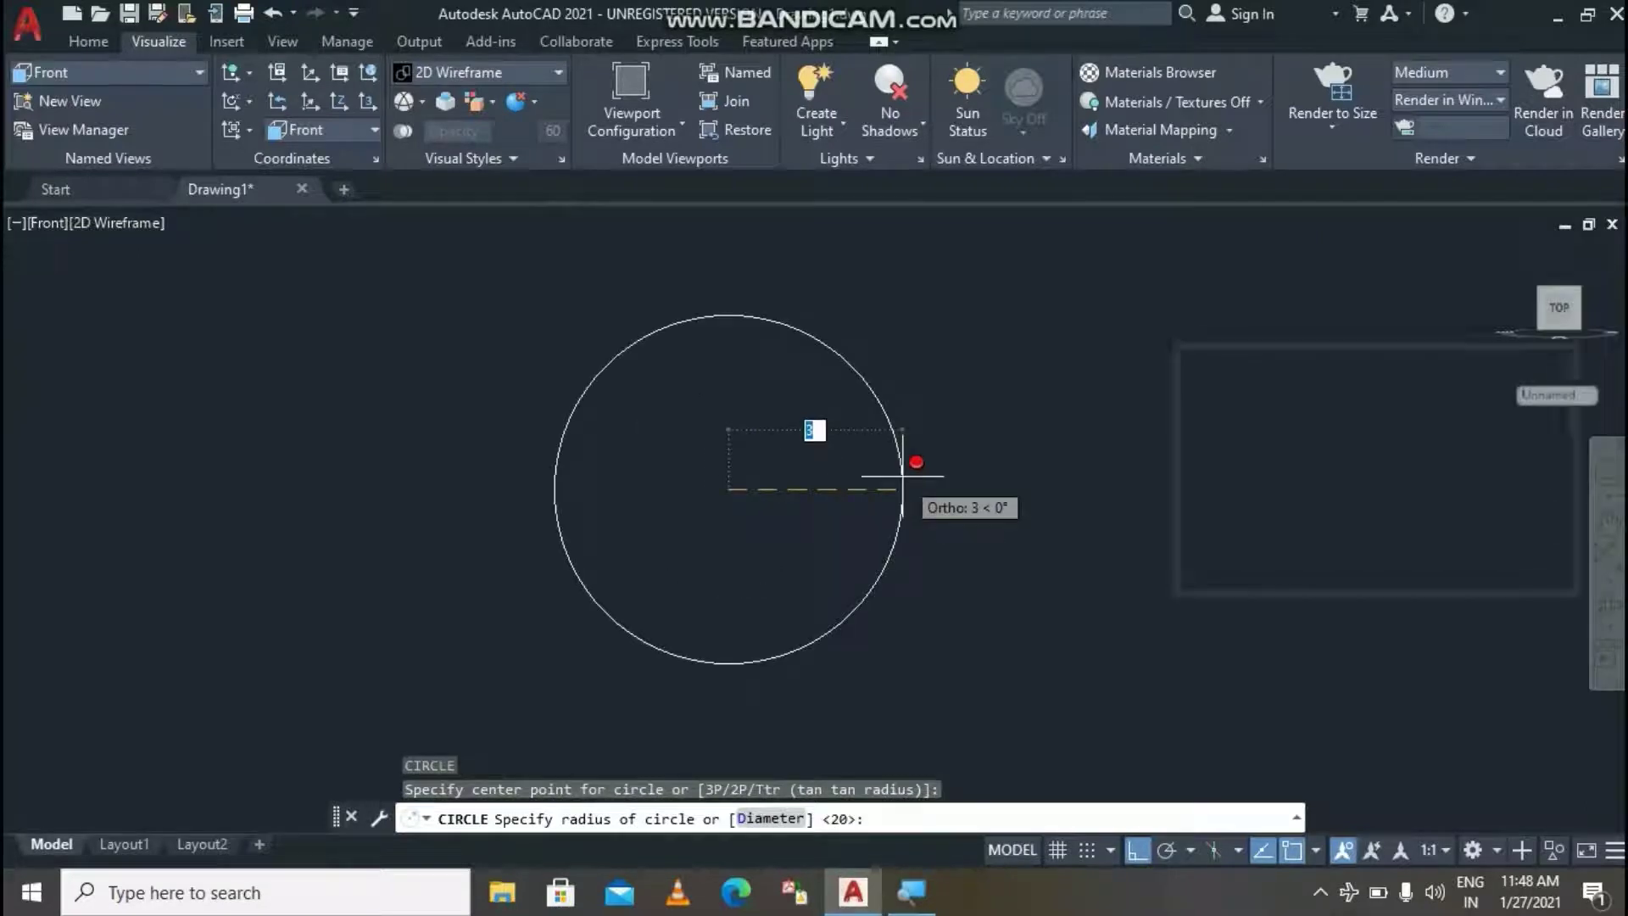
text(20)
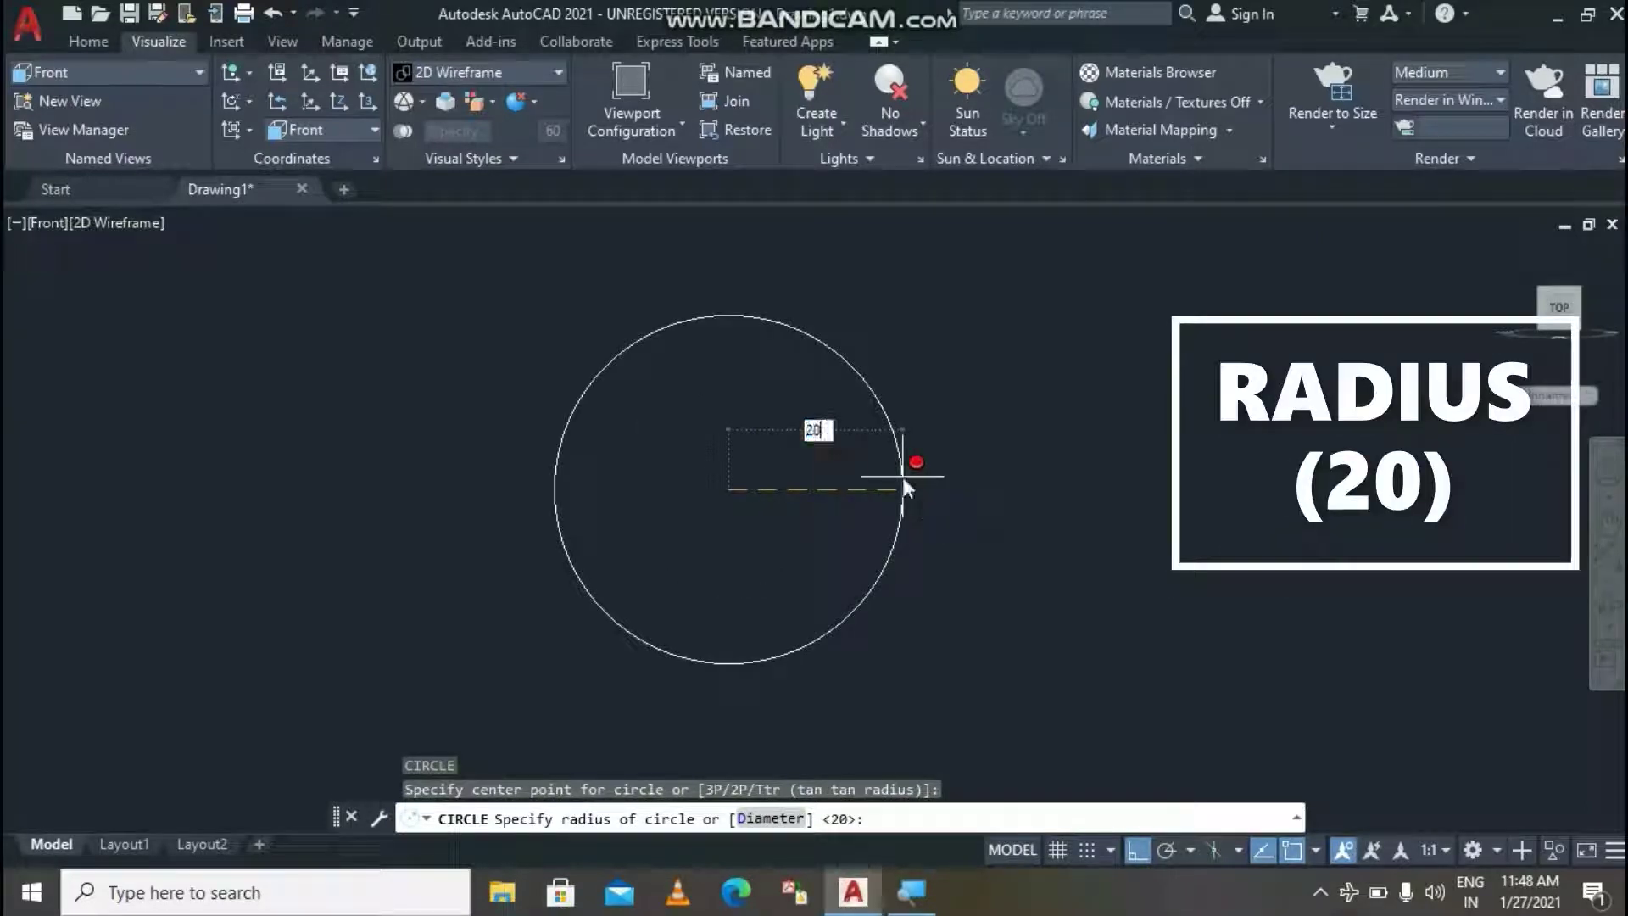
key(Return)
Zoom around the circle and turn on Clean Screen (Ctrl+0) for a full drawing area.
scroll(902, 476, up, 3)
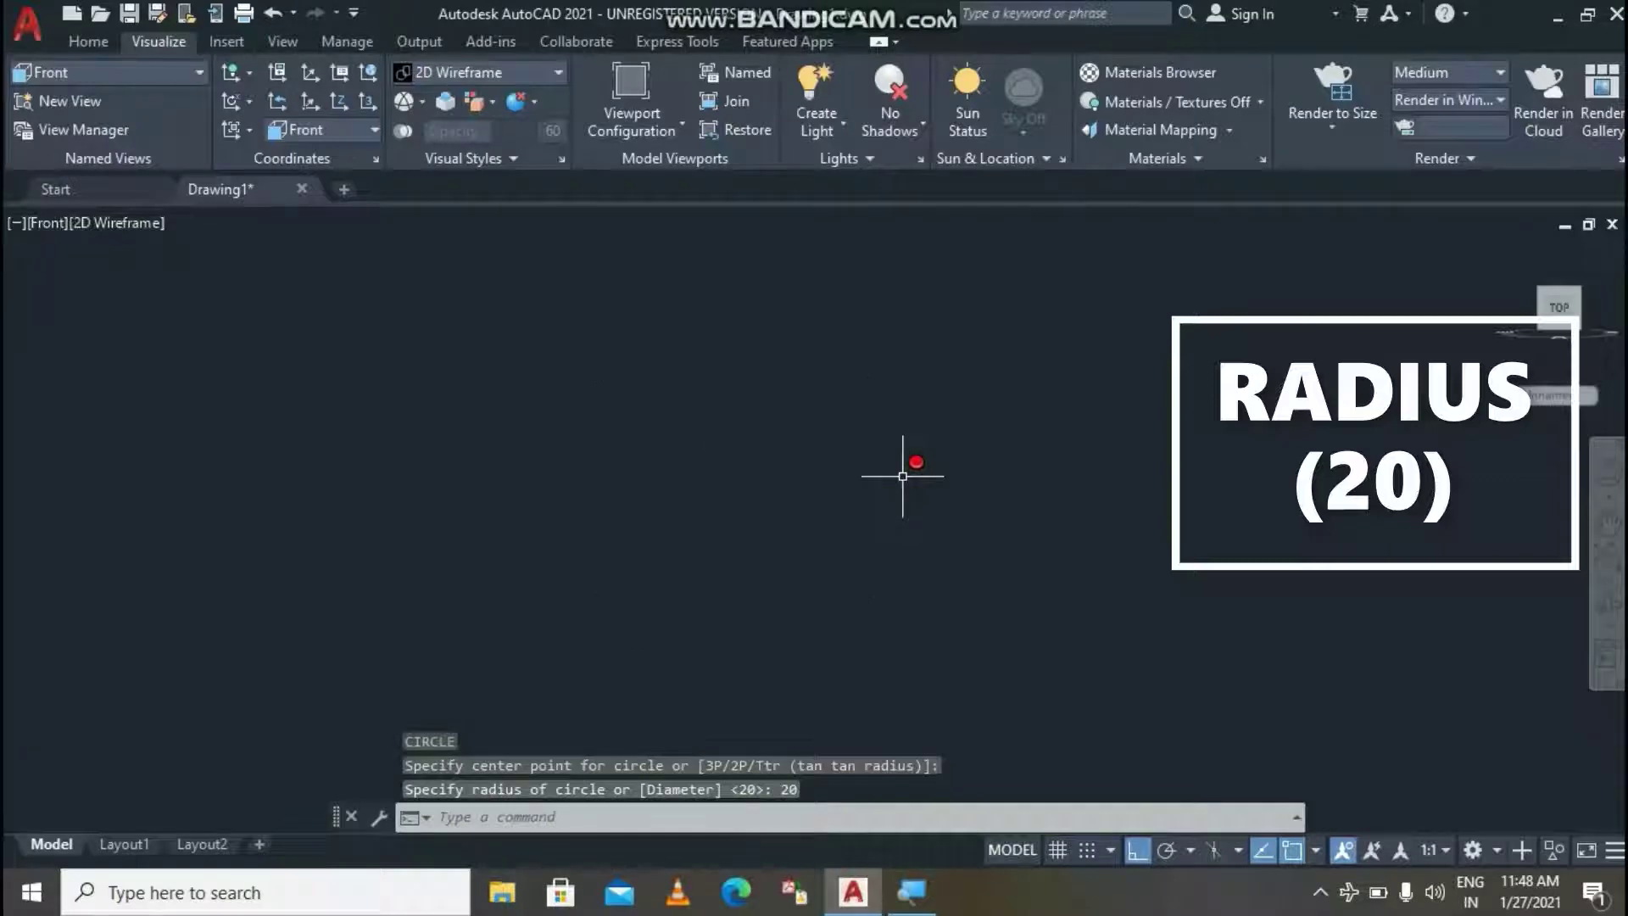
scroll(902, 477, down, 5)
scroll(902, 477, up, 4)
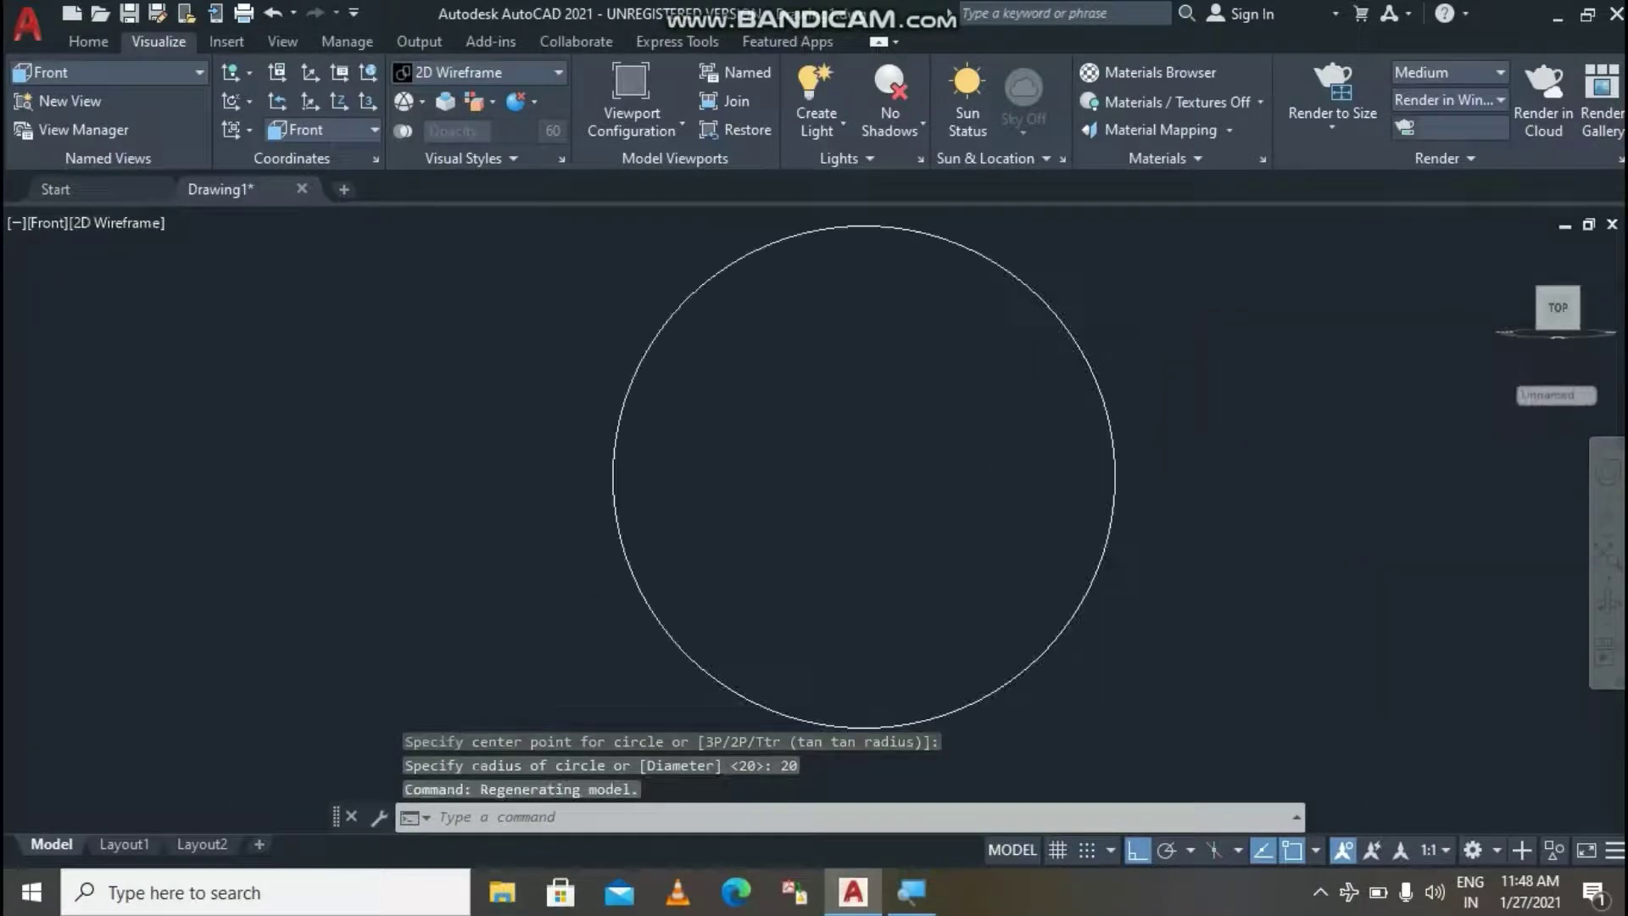
scroll(902, 476, down, 4)
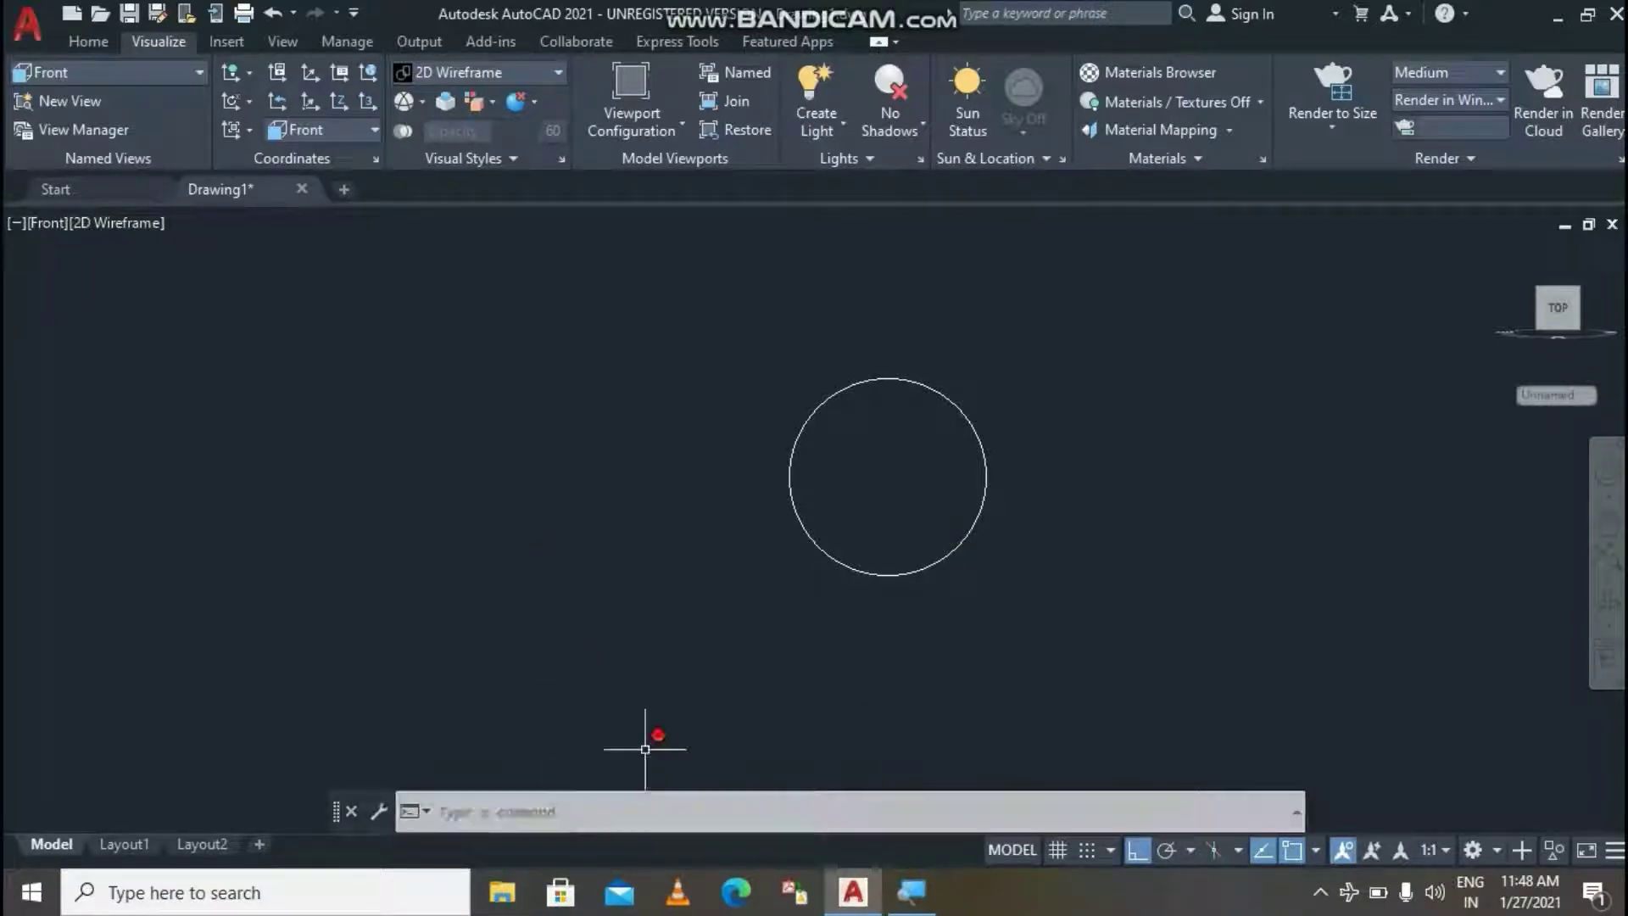
key(ctrl+0)
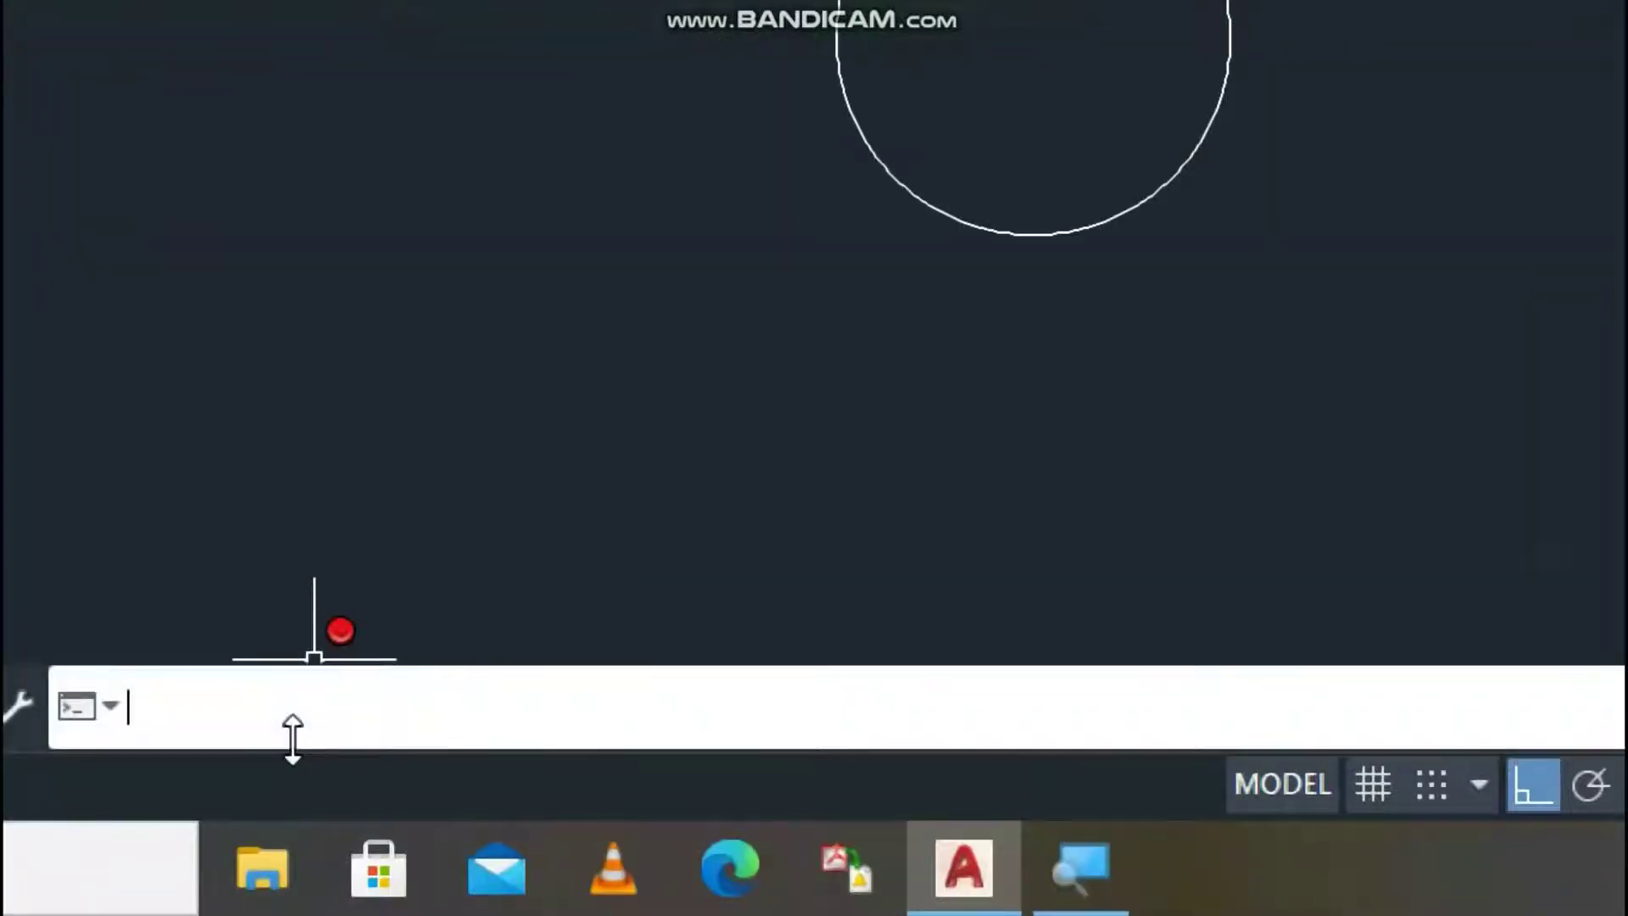
Draw a vertical line 55 long straight up from the circle's centre.
text(l)
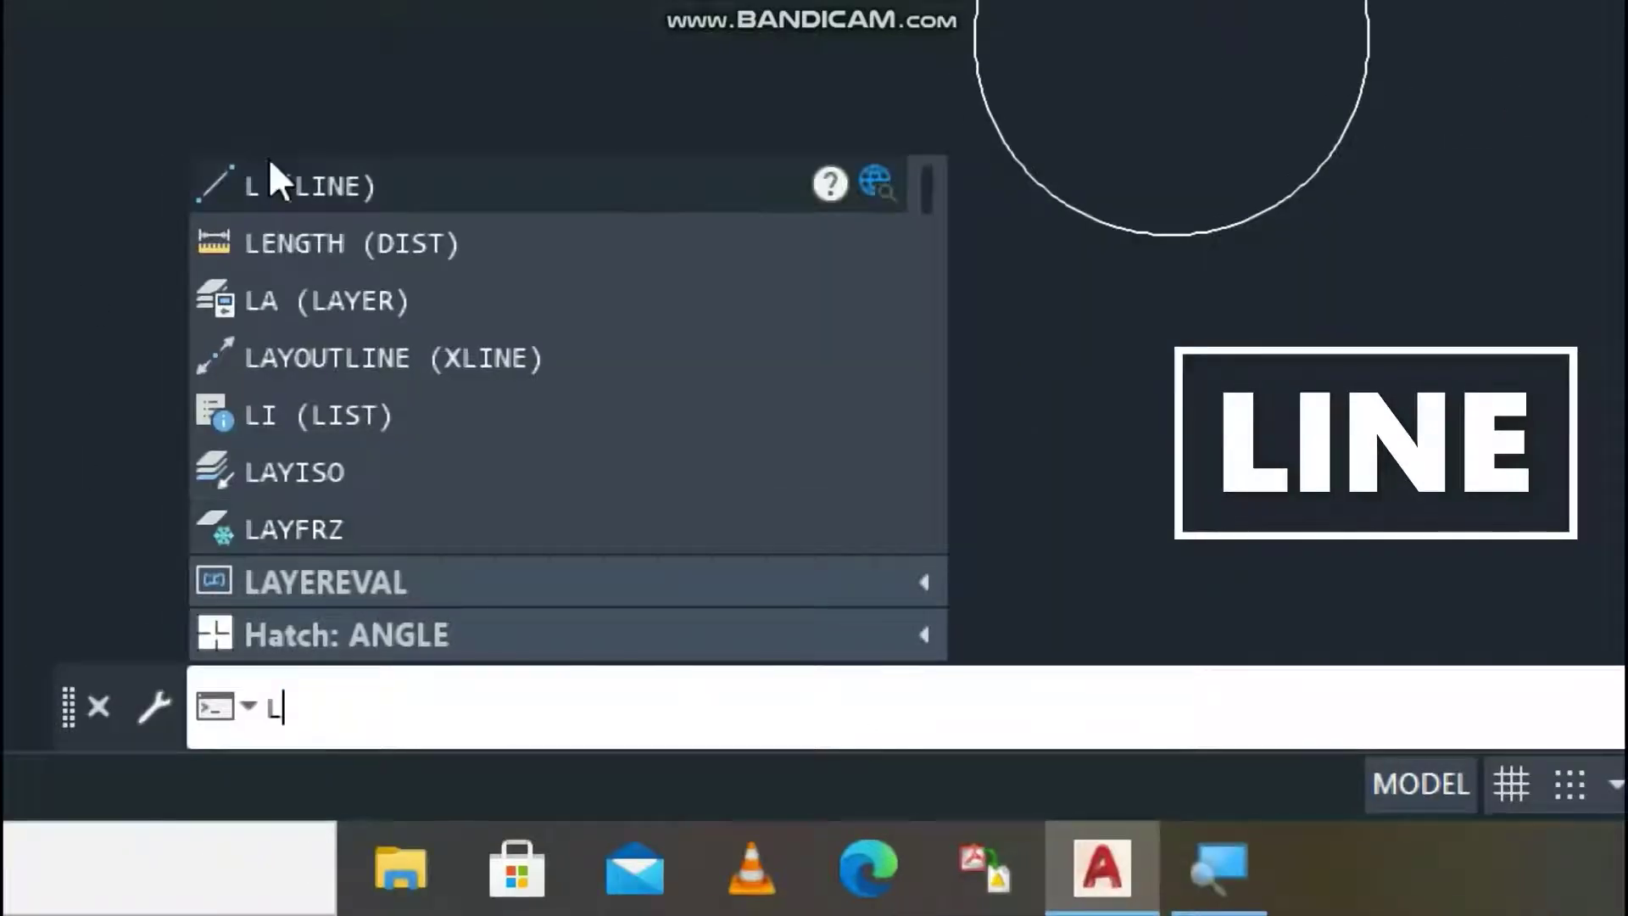
key(Return)
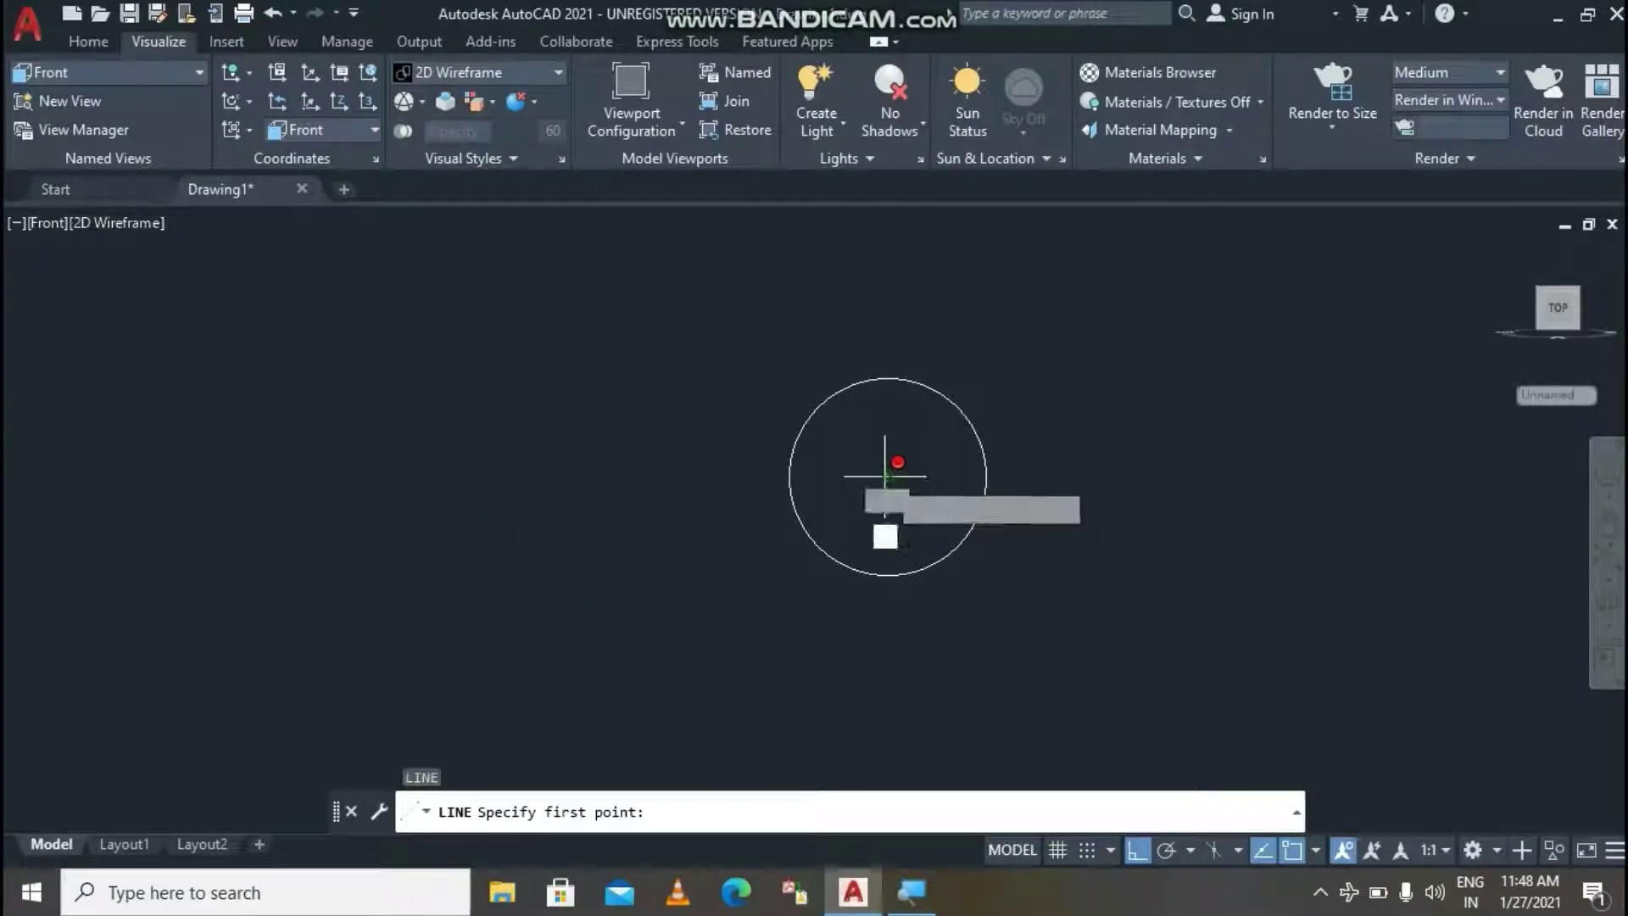
click(886, 475)
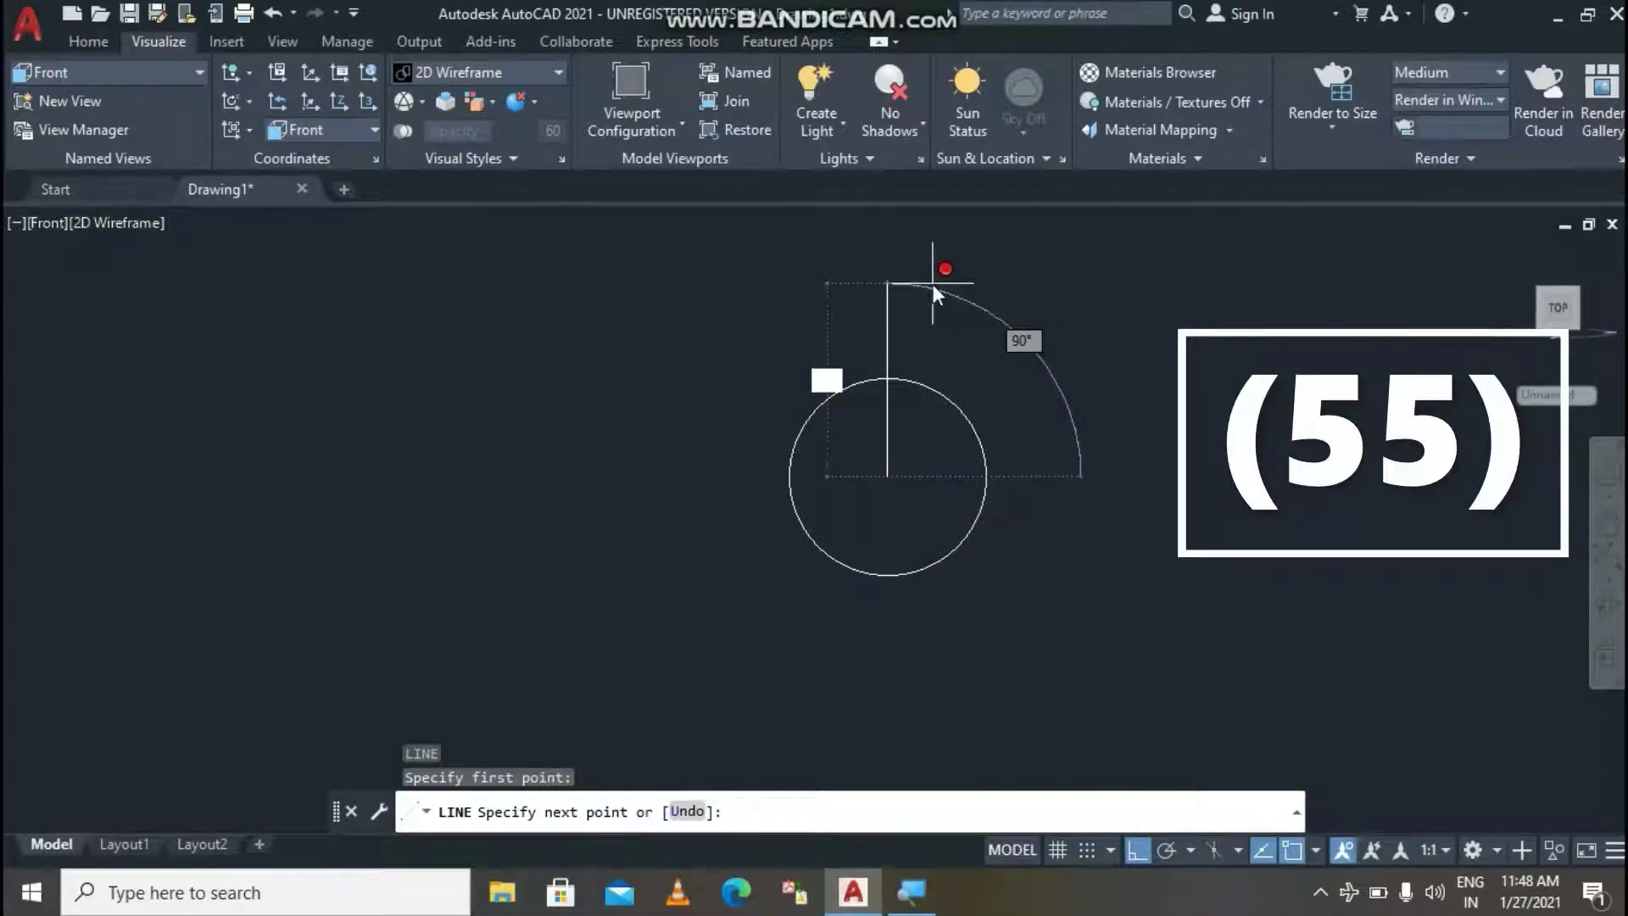
text(55)
key(Return)
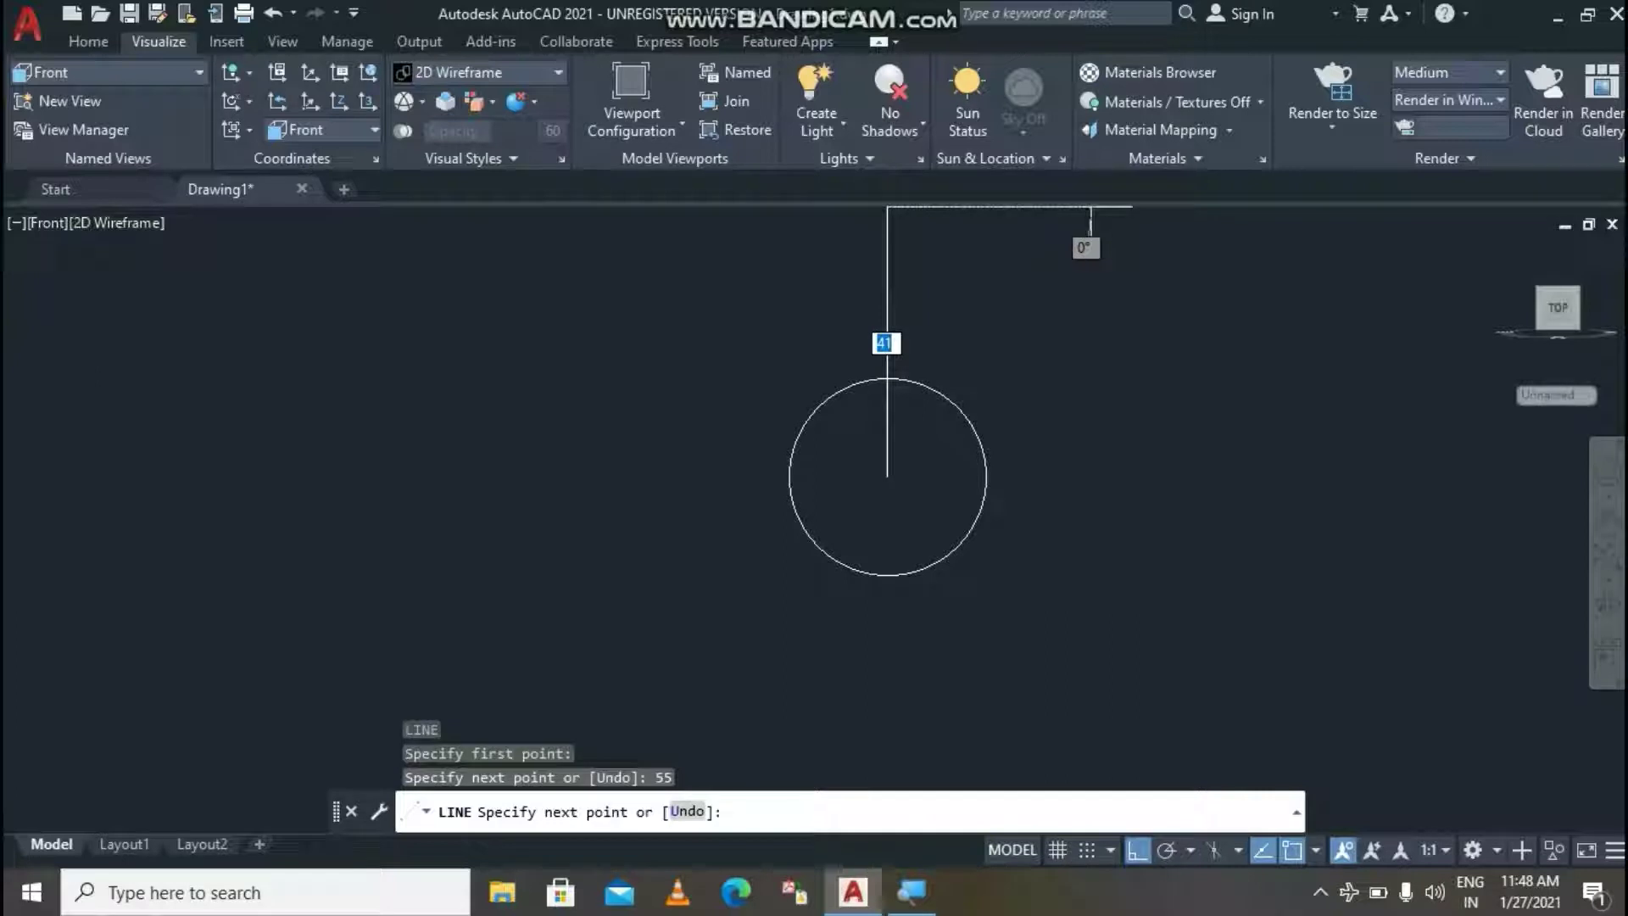
mouse_move(1605, 521)
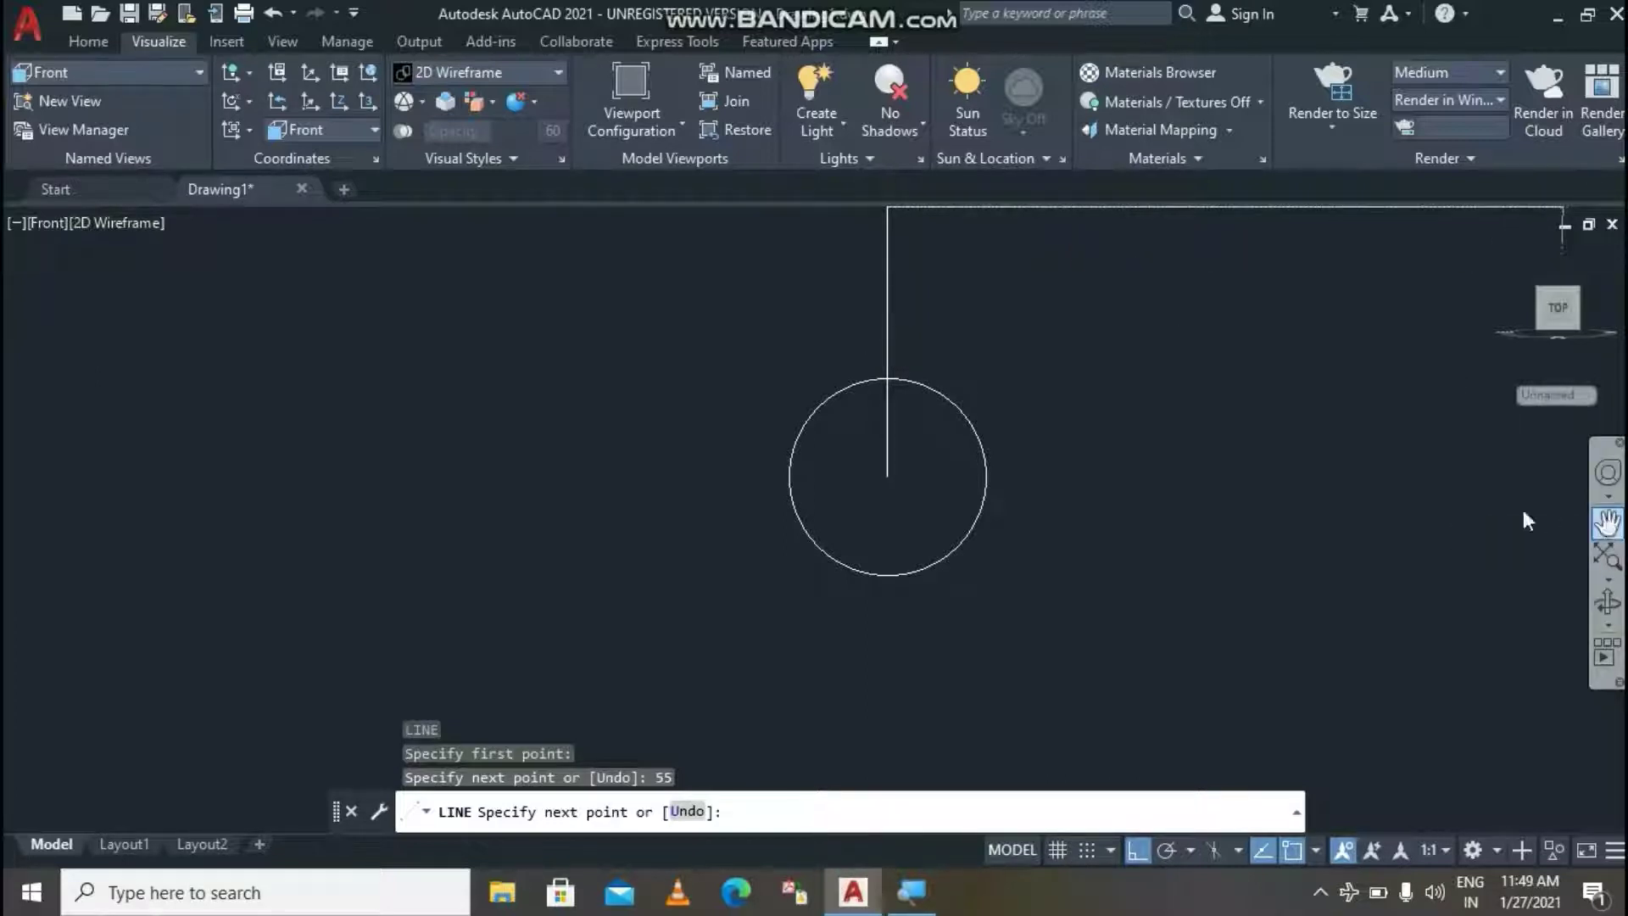
Pan the view, then continue the line 2.5 right and 32.5 down.
click(1605, 601)
drag(1349, 421, 1367, 572)
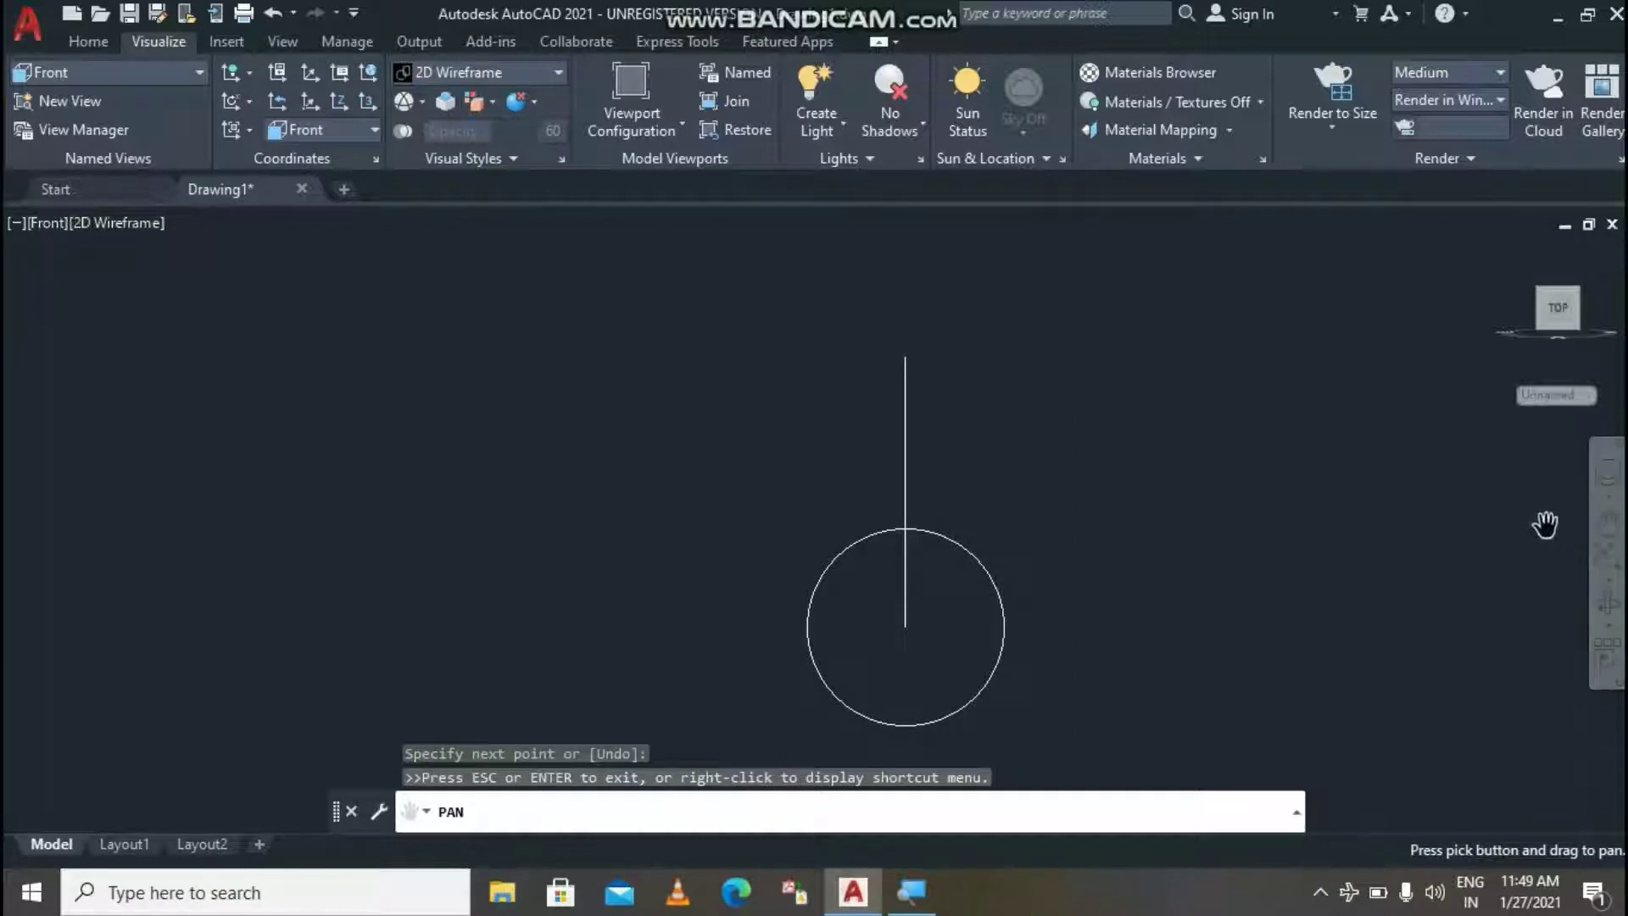
key(Escape)
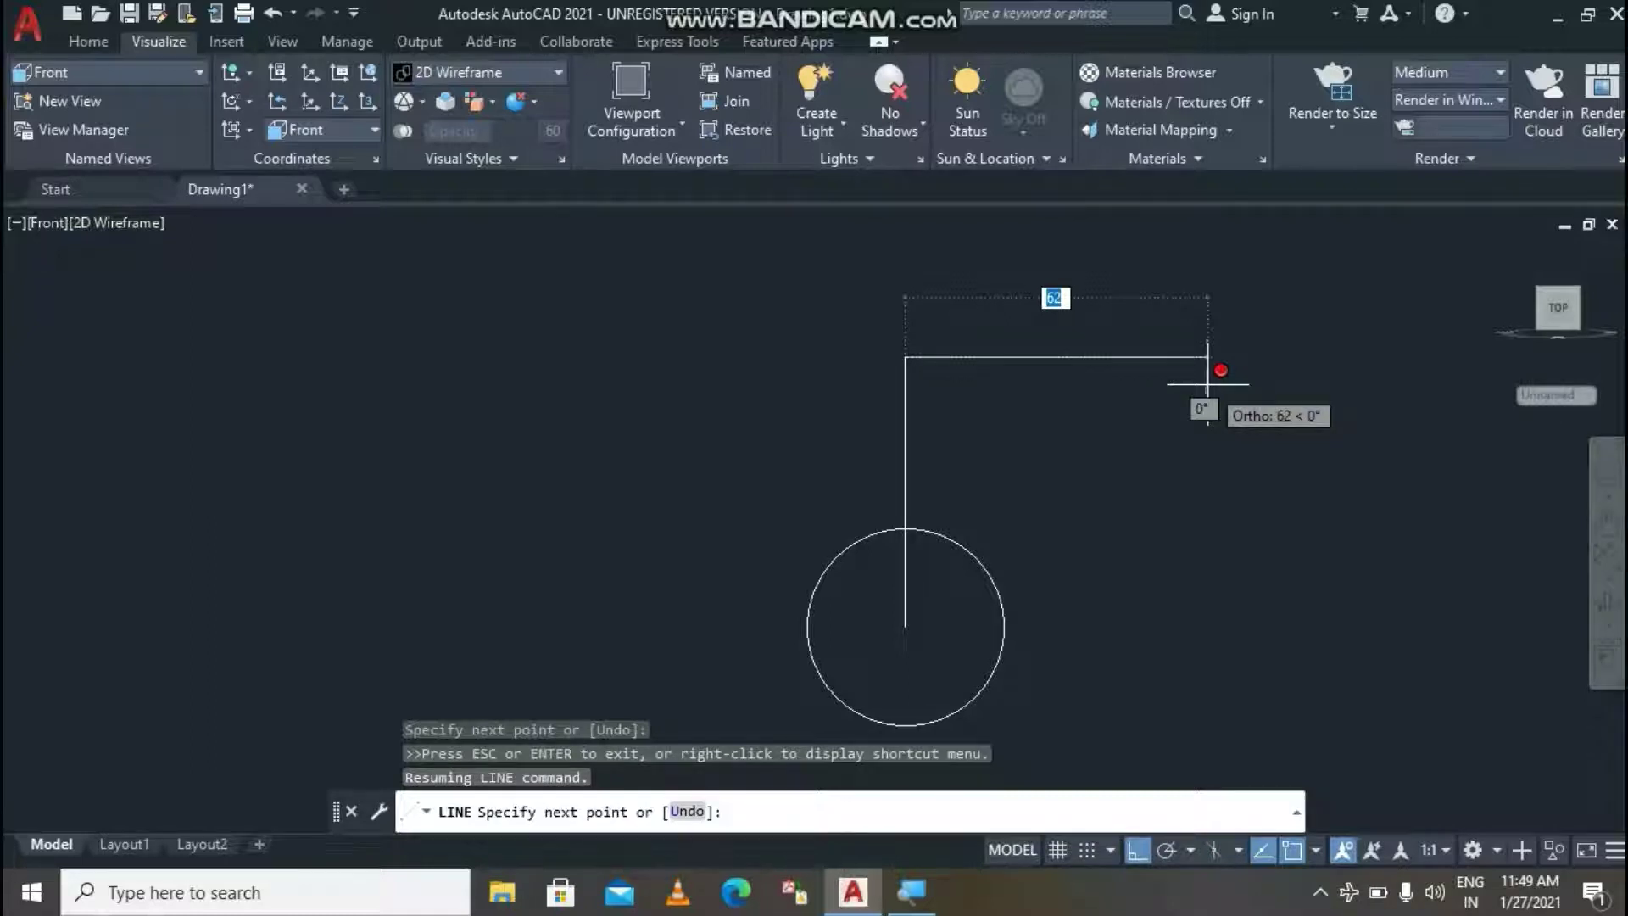
text(2.)
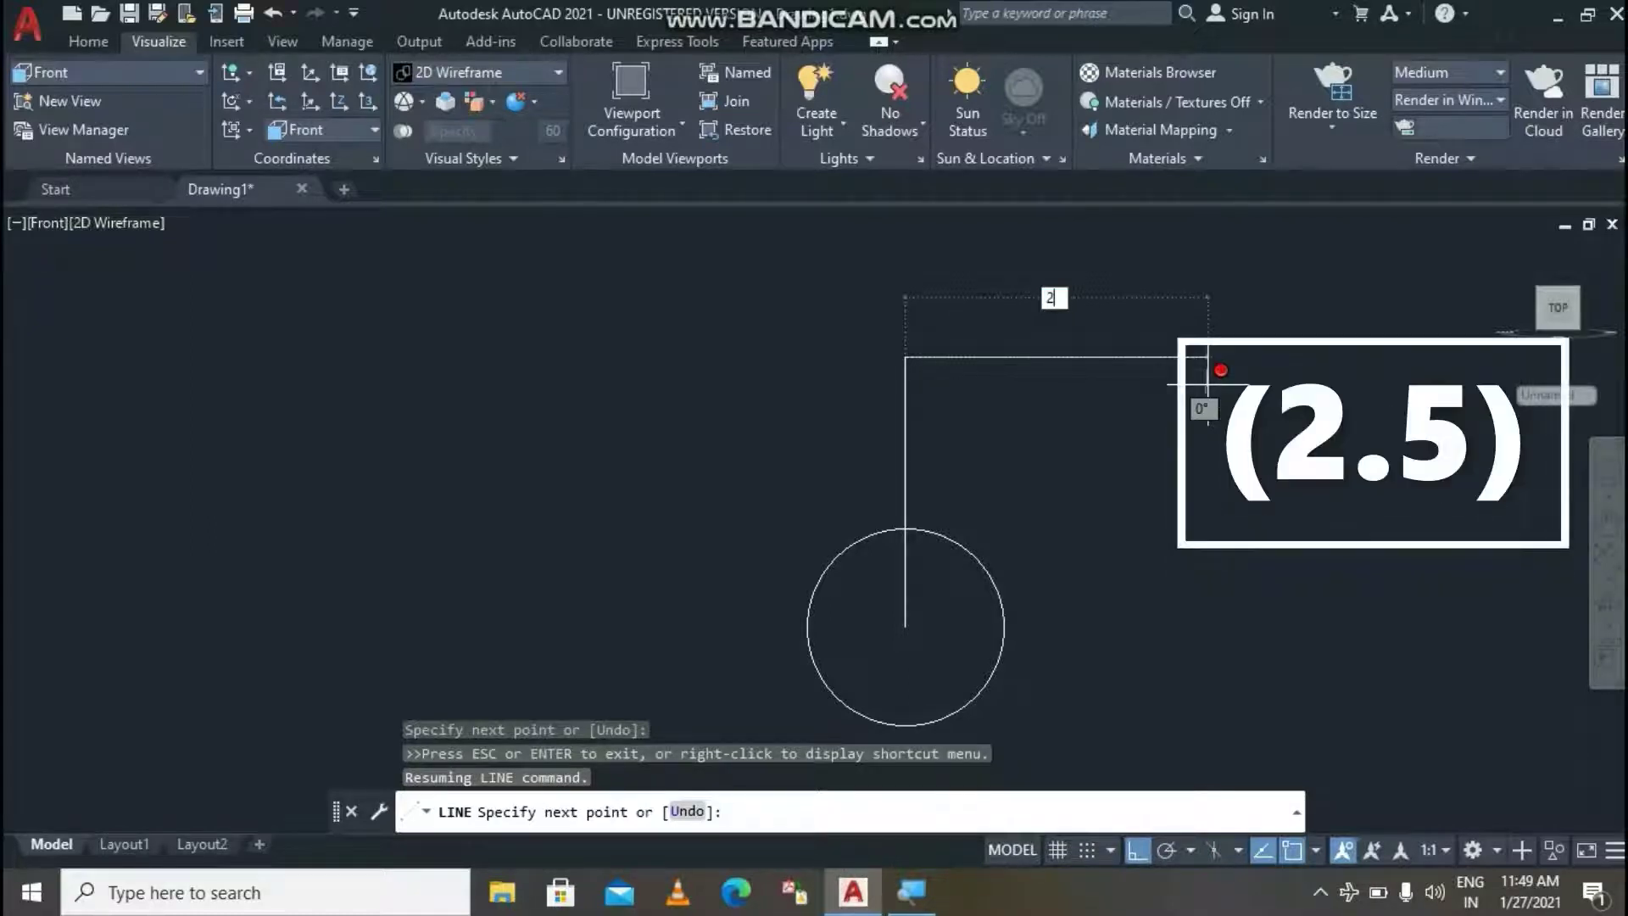
text(5)
key(Return)
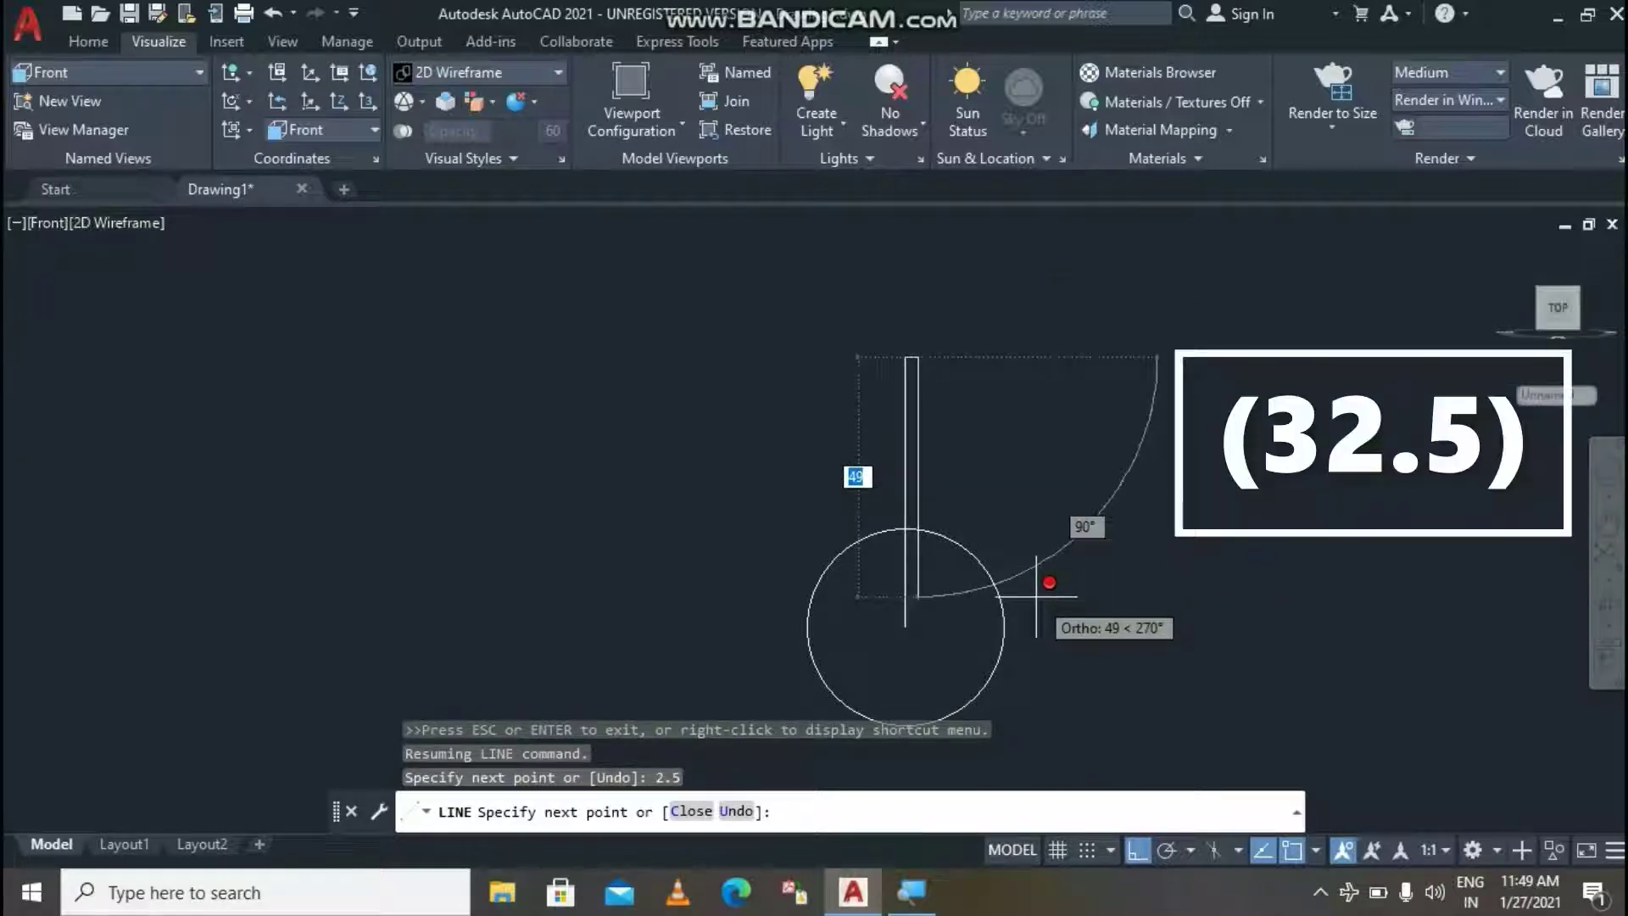
text(32)
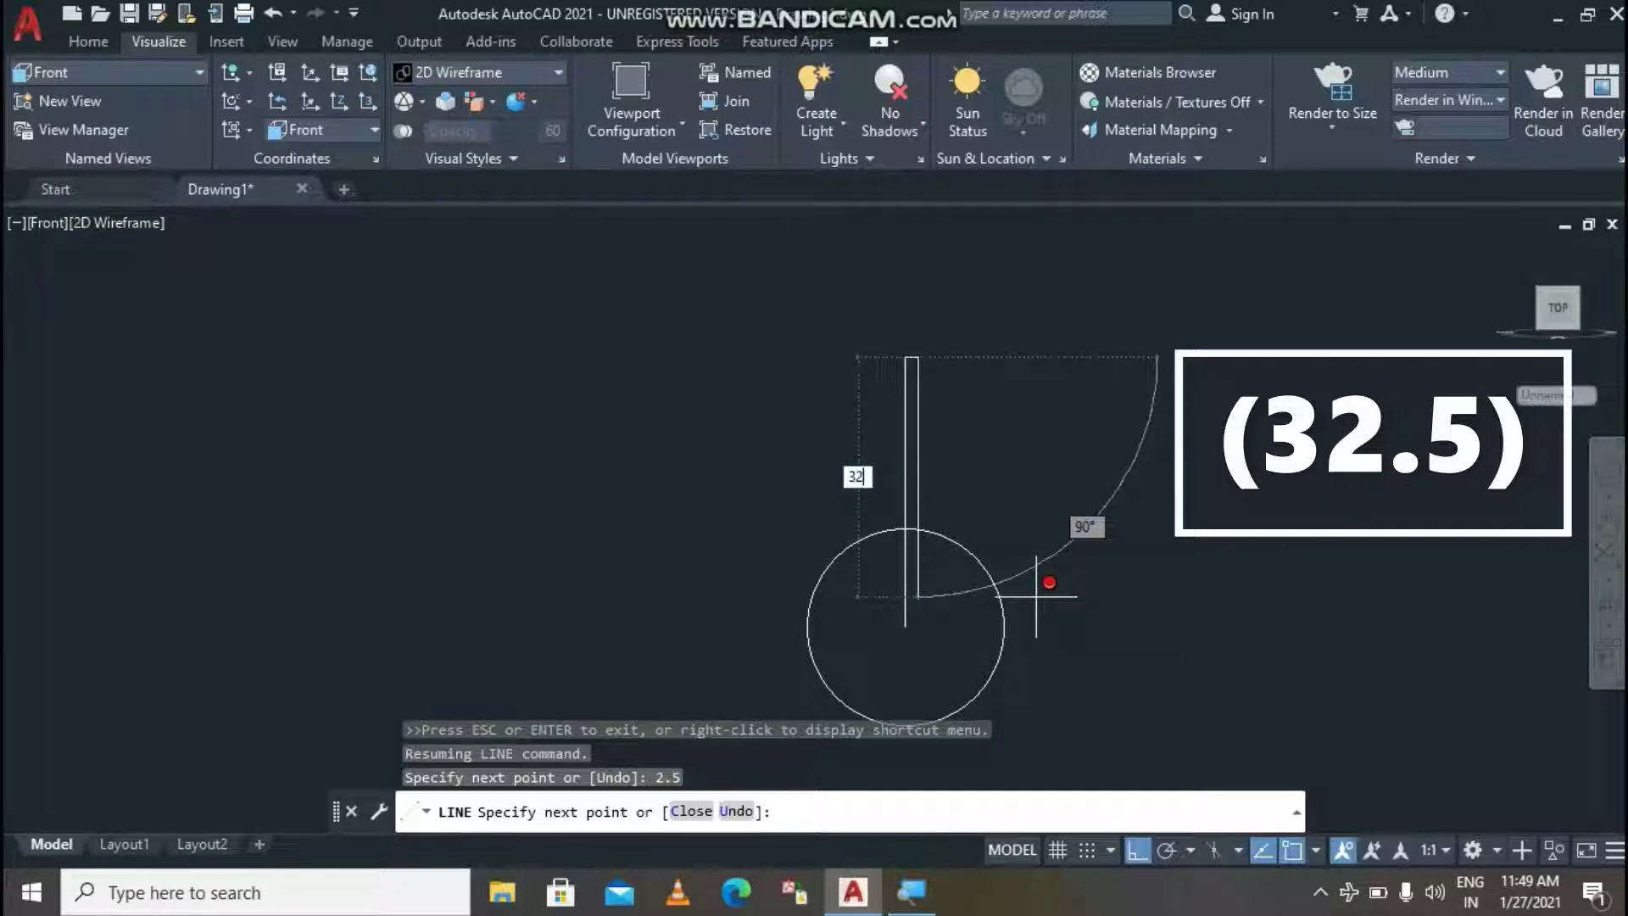
text(5)
key(Return)
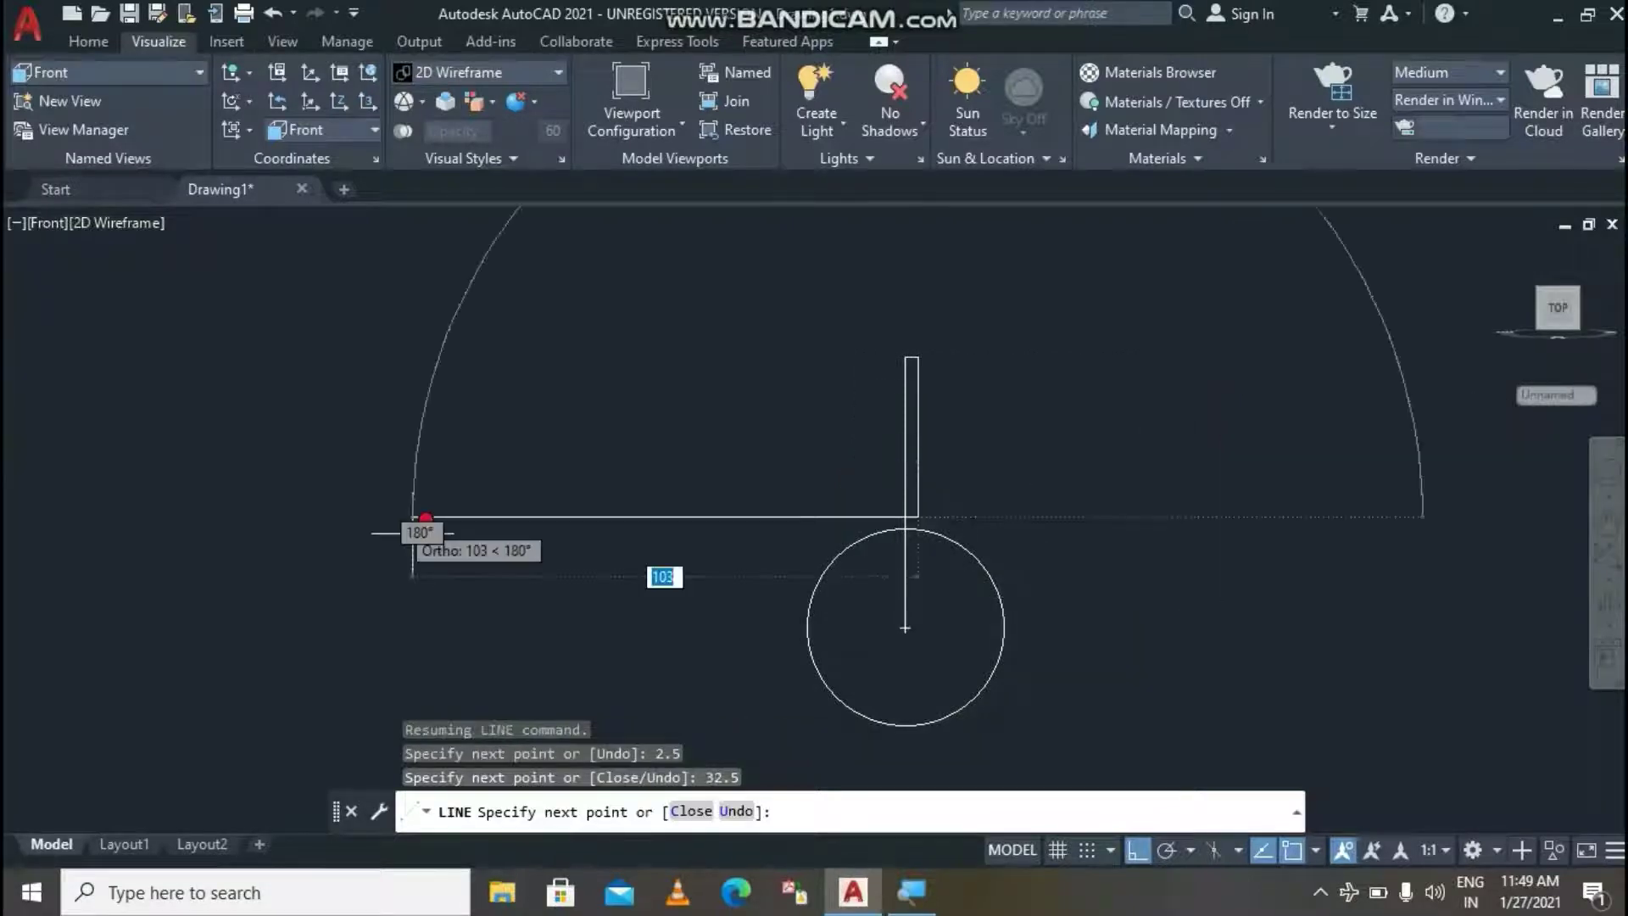
Finish the slot outline with 5 left, 32.5 up and a closing 2.5 segment.
text(5)
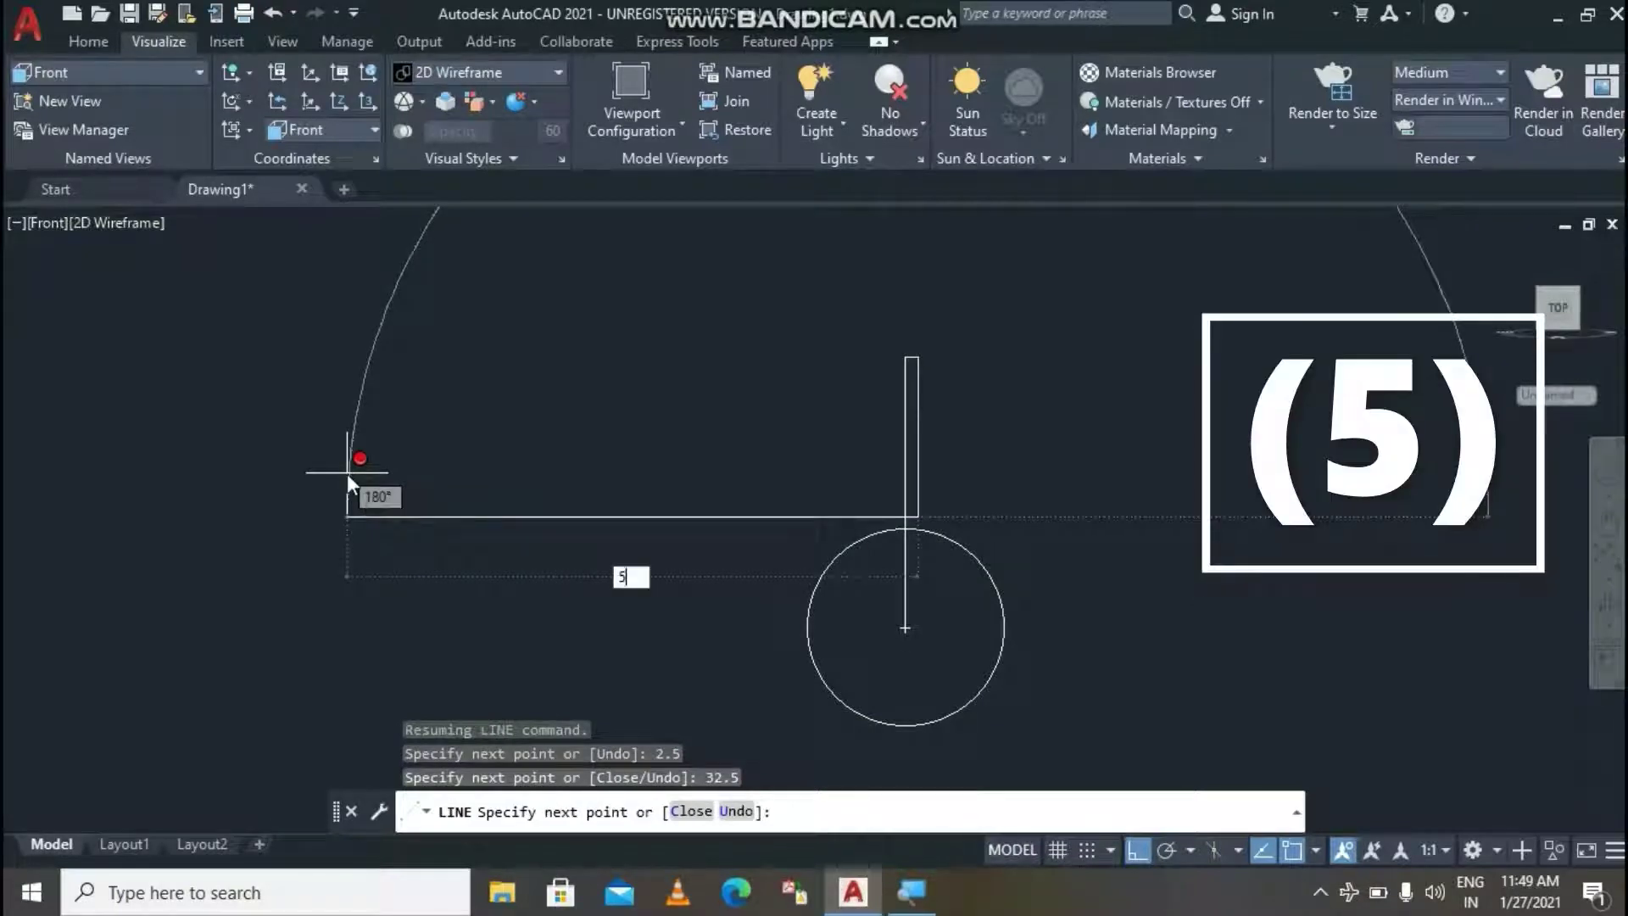
key(Return)
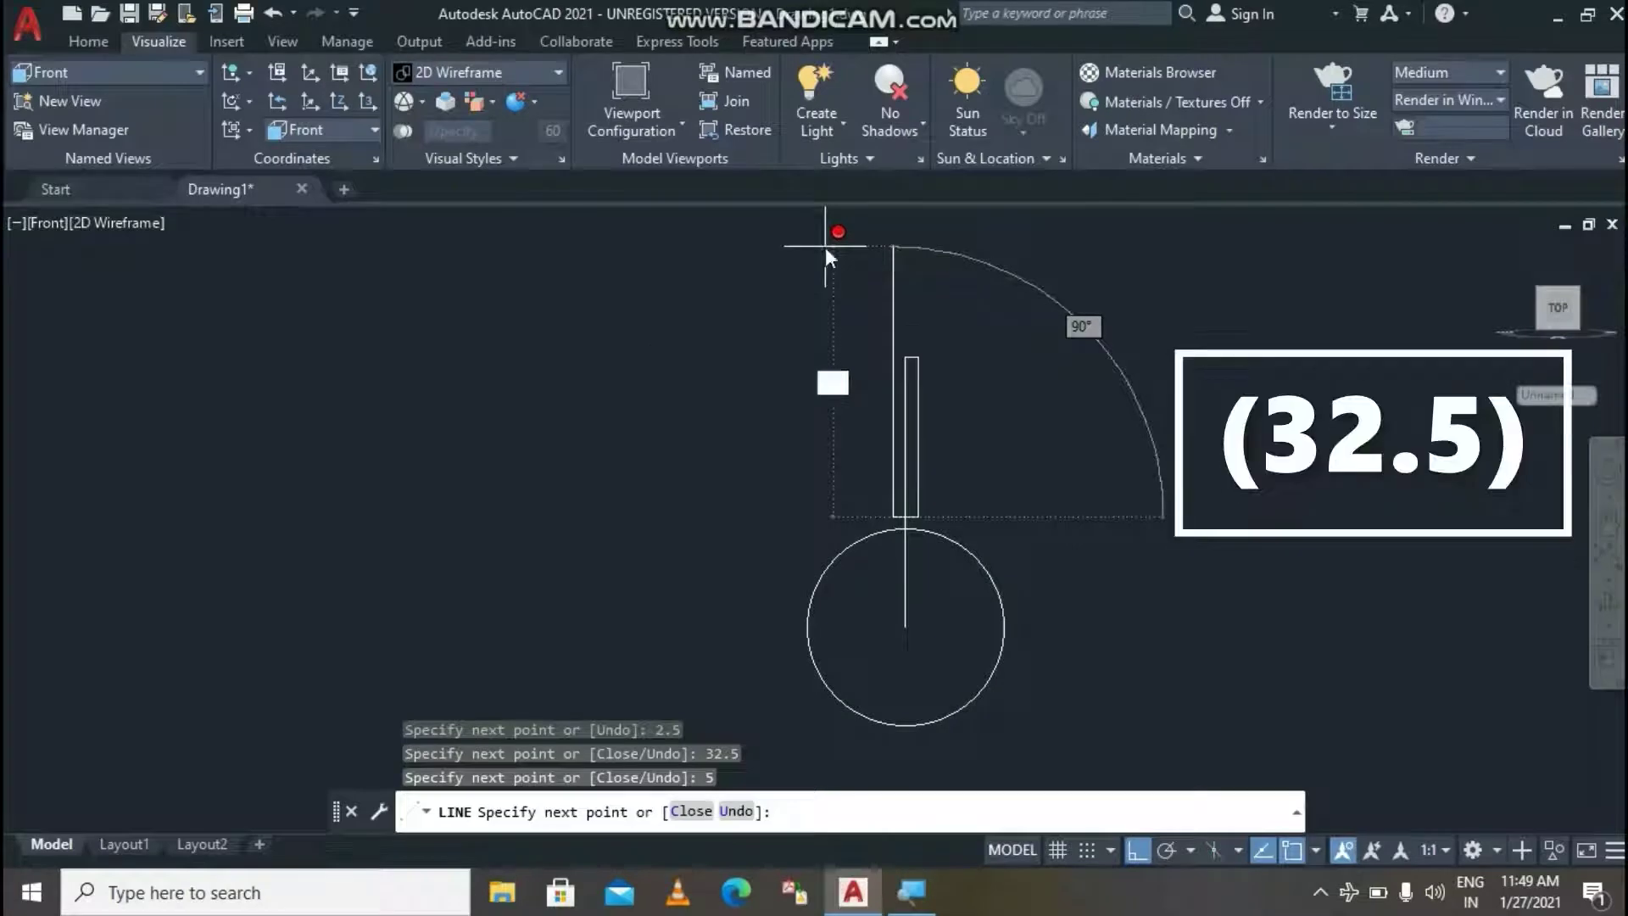
text(32.5)
key(Return)
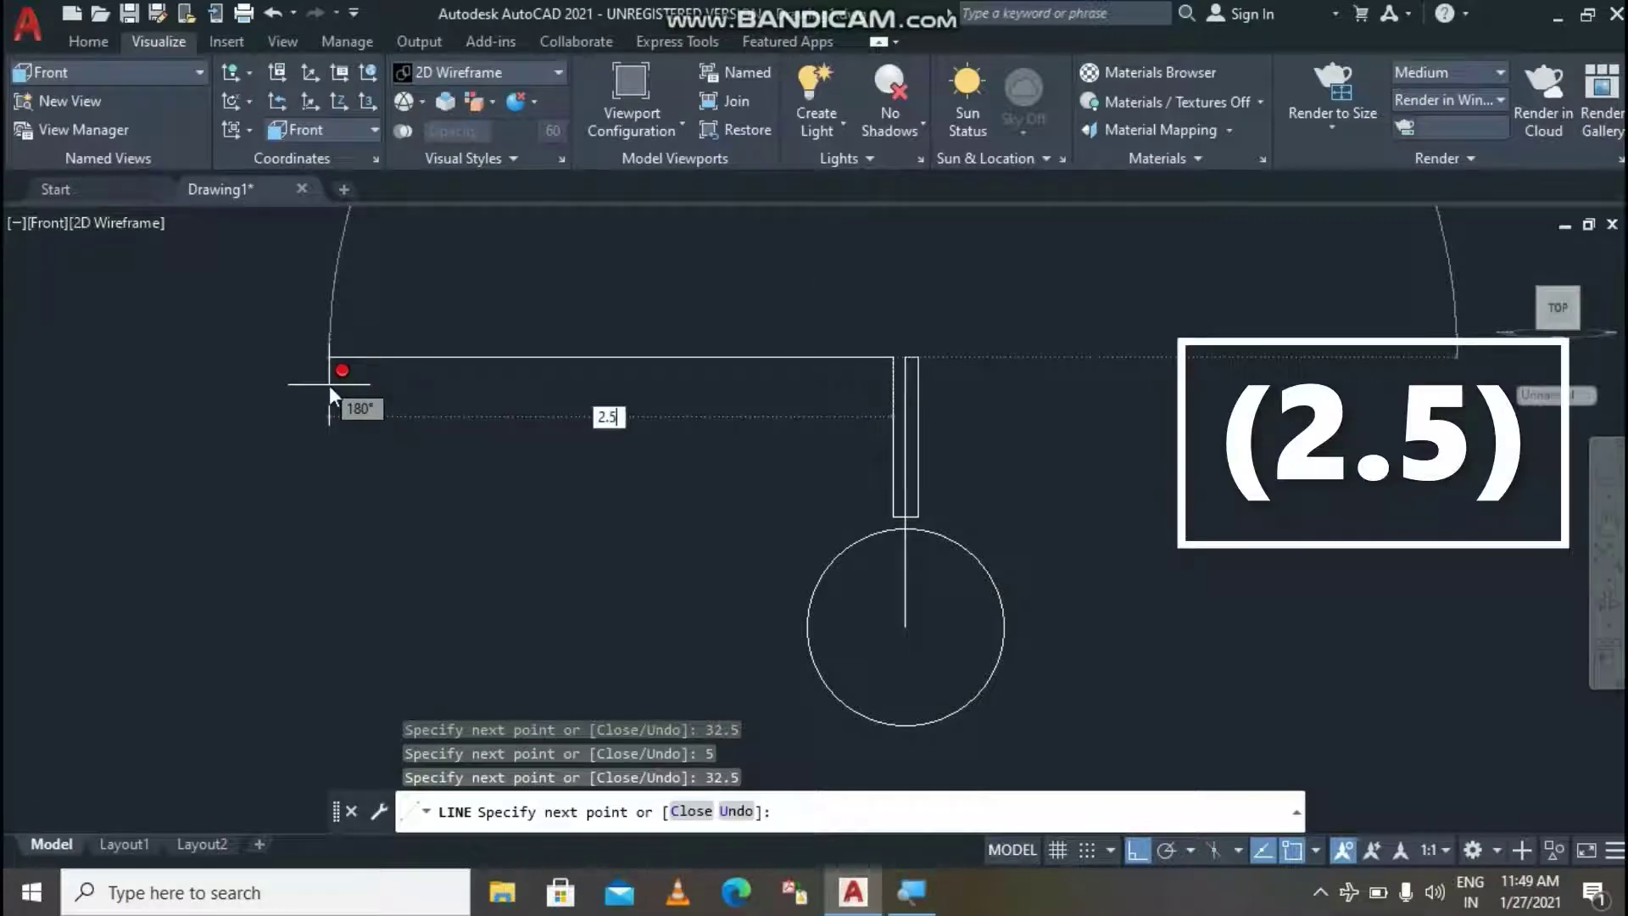
key(Return)
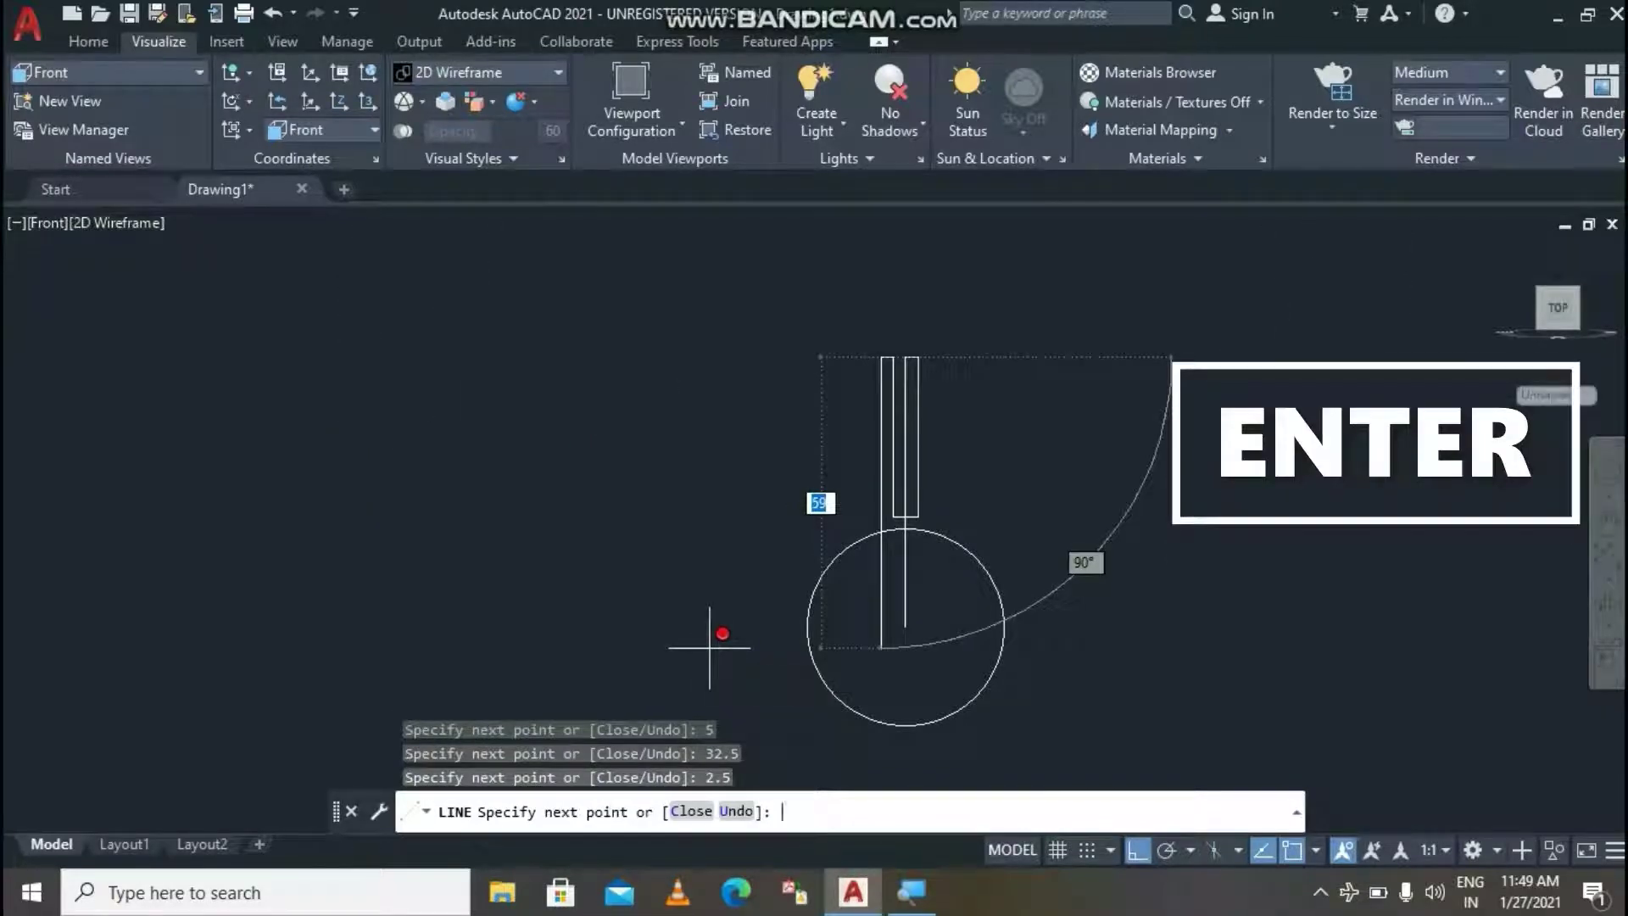
key(Return)
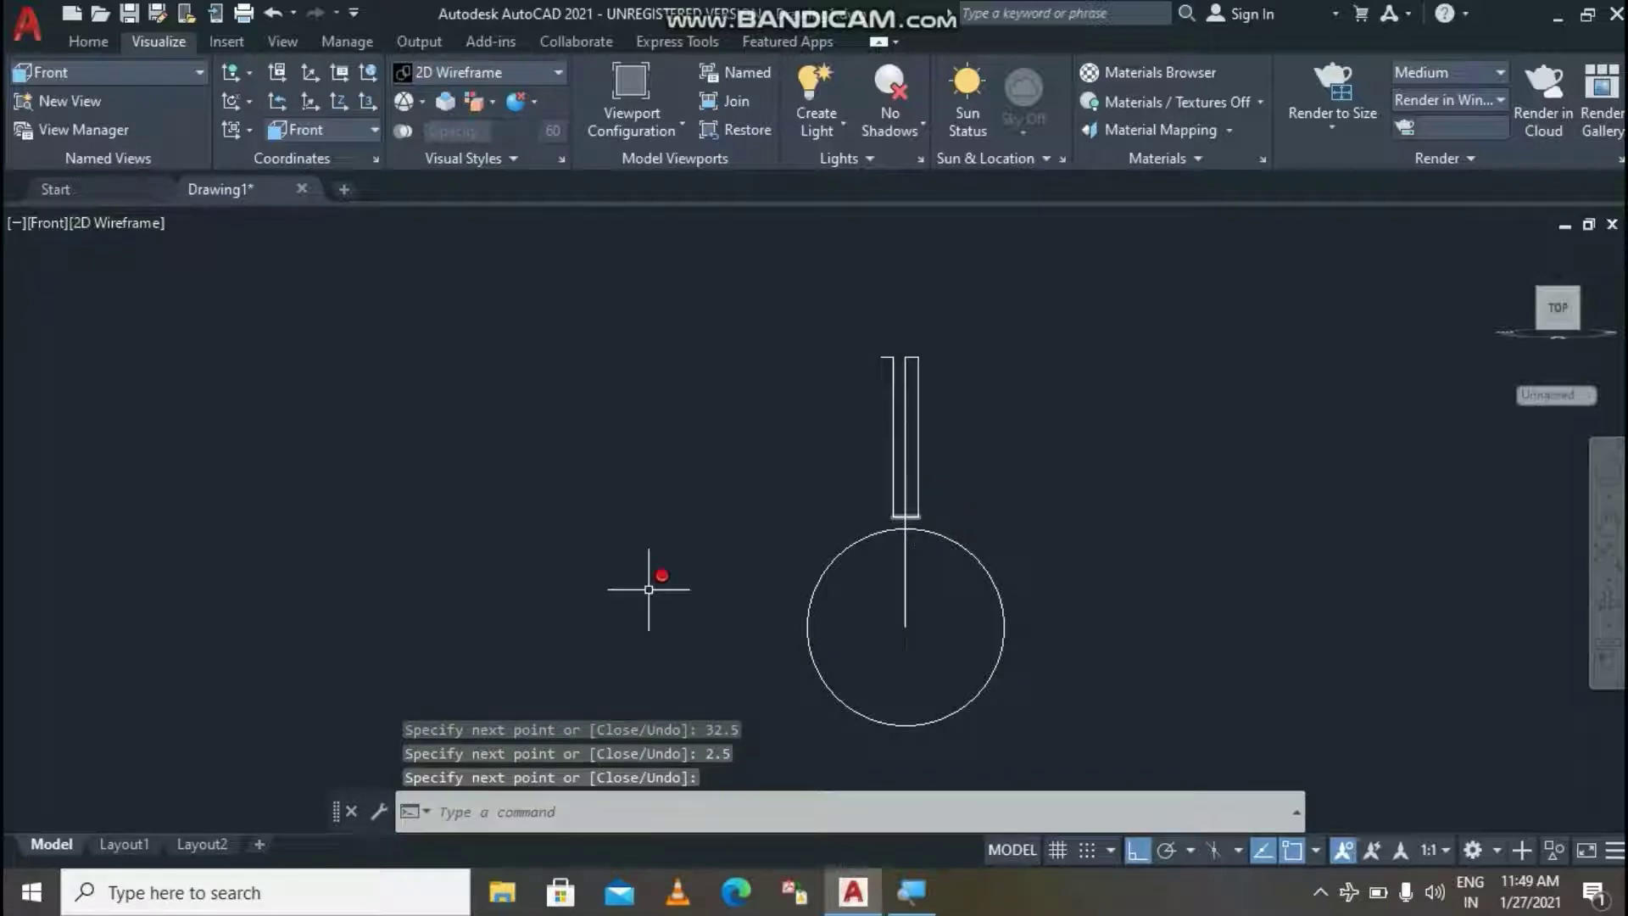
Erase the short segment across the top of the slot.
scroll(903, 403, up, 3)
scroll(907, 389, up, 1)
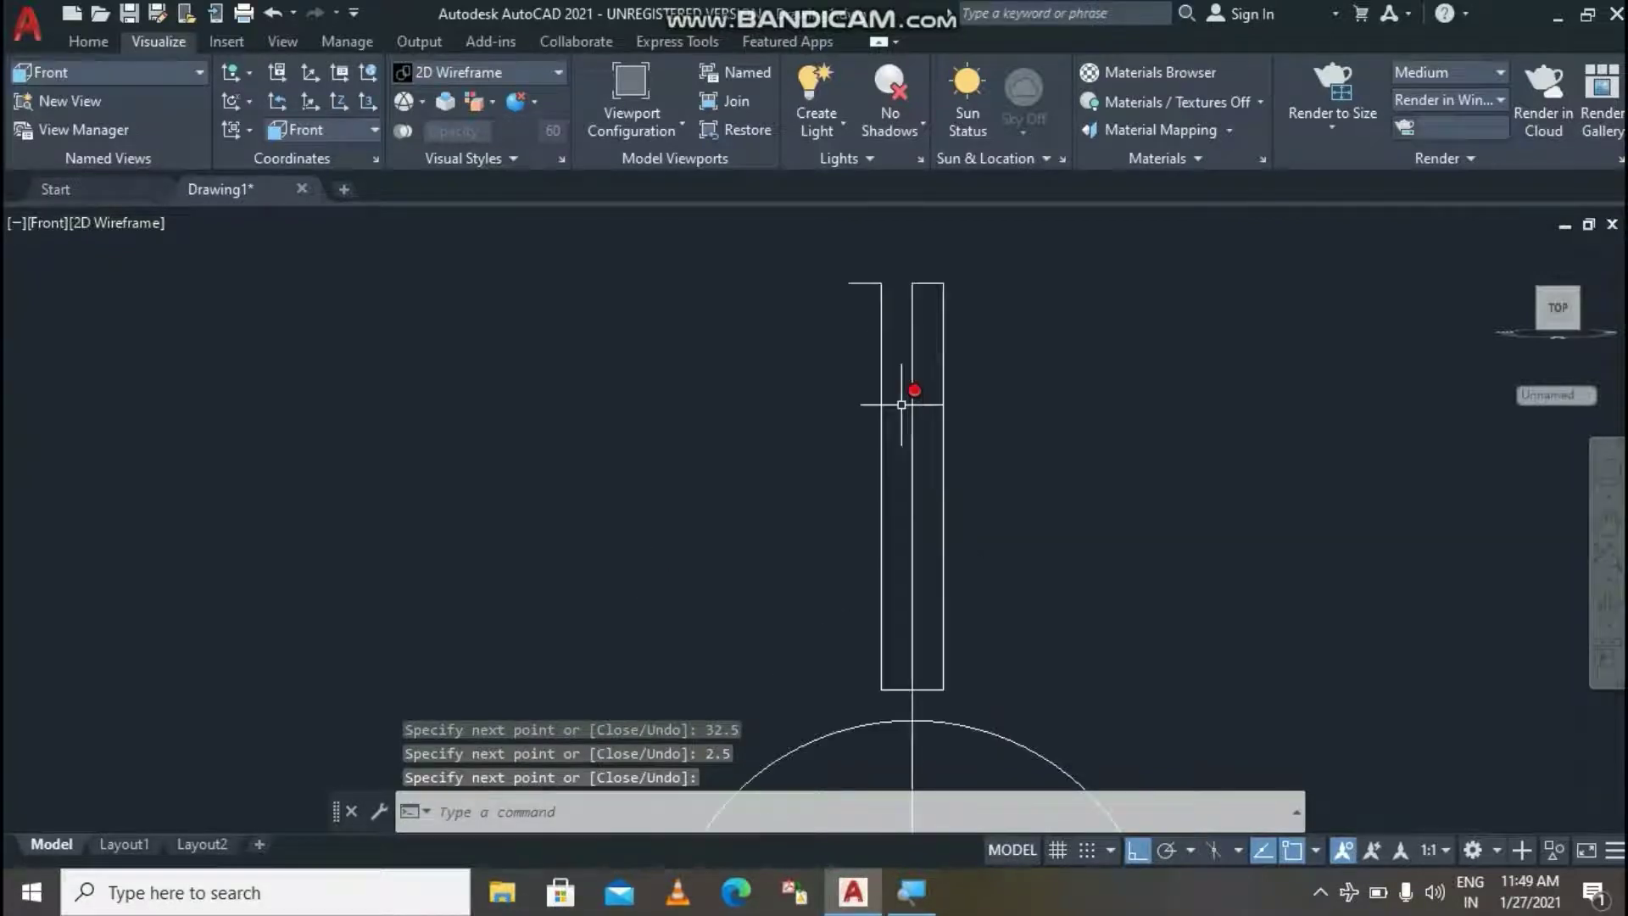
key(Return)
click(927, 283)
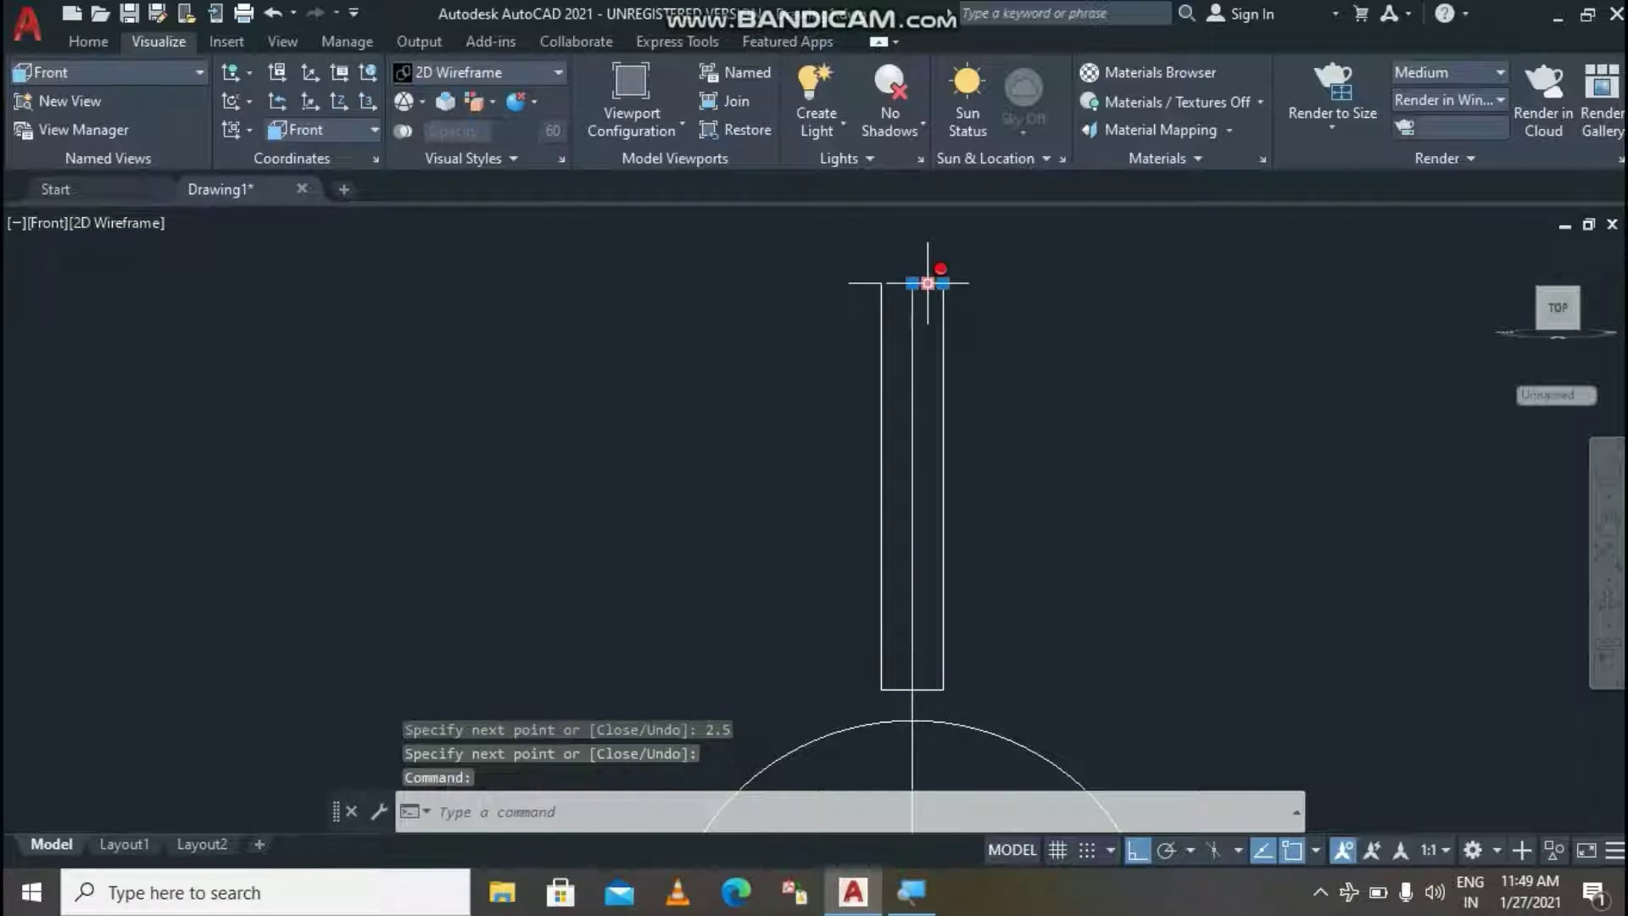
key(Delete)
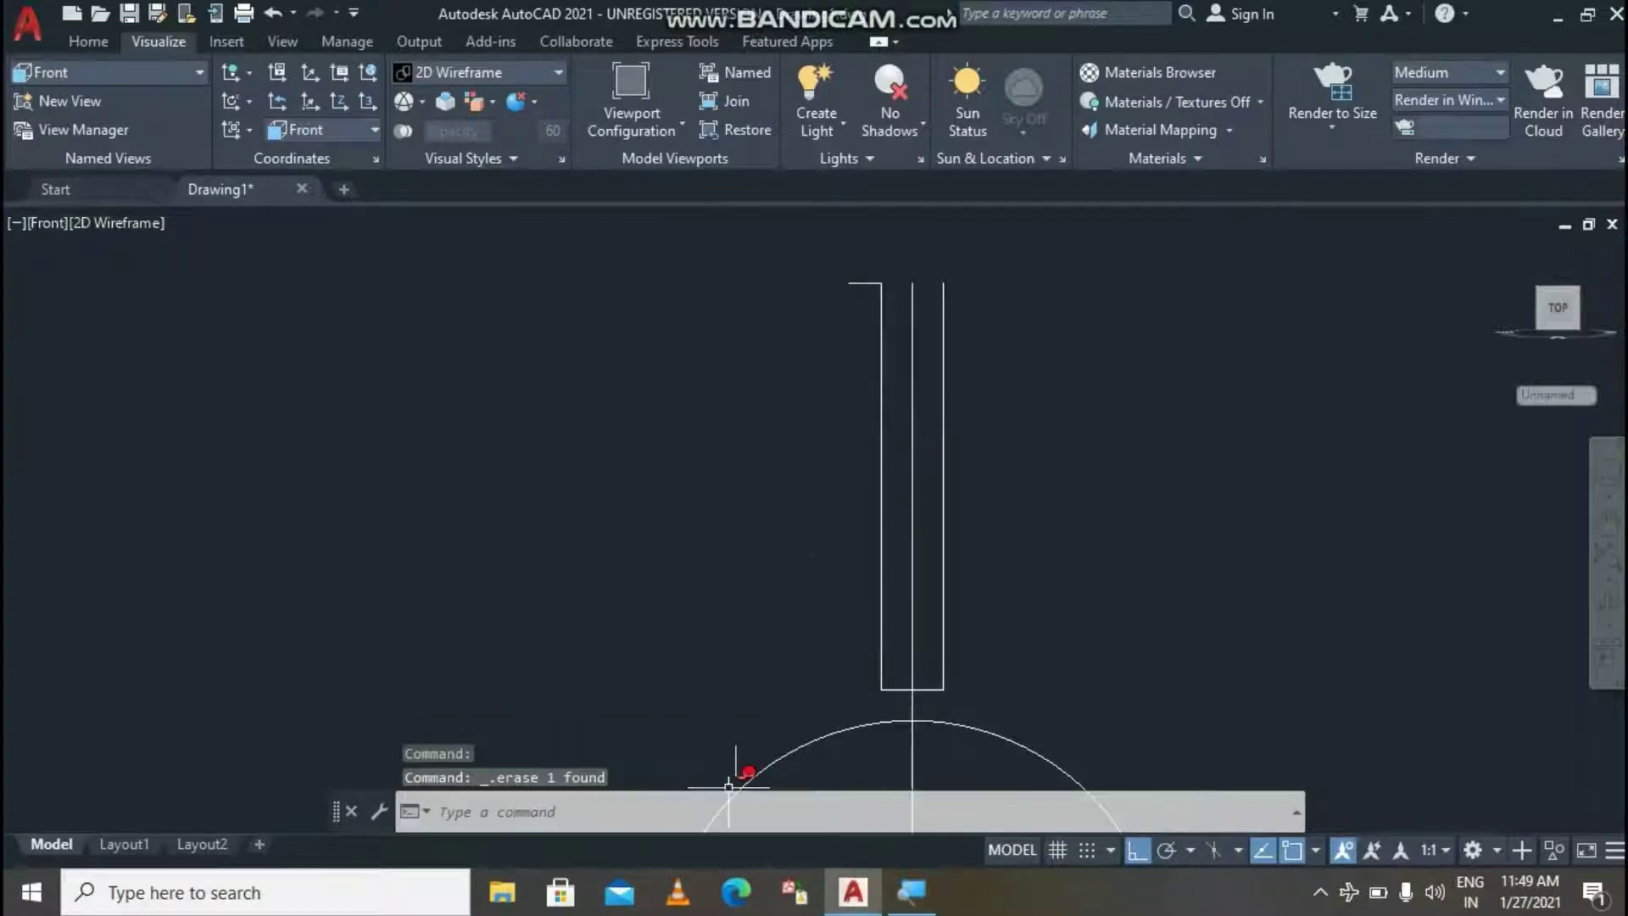
Draw a 2.5 ledge to the right from the slot's top-right corner.
click(658, 805)
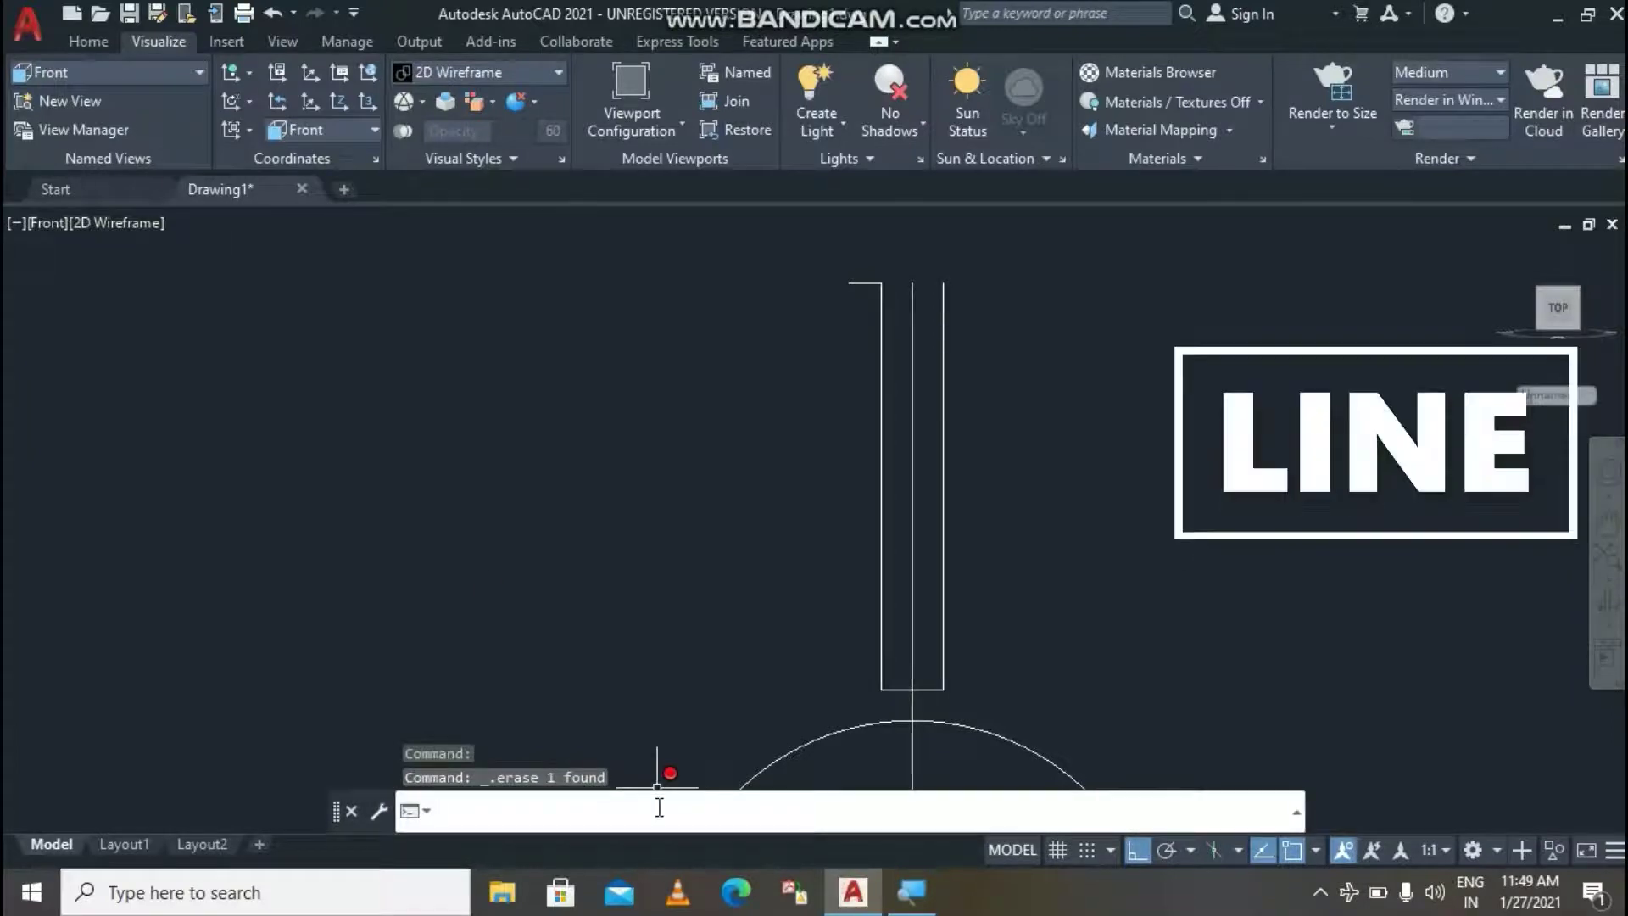
text(l)
key(Return)
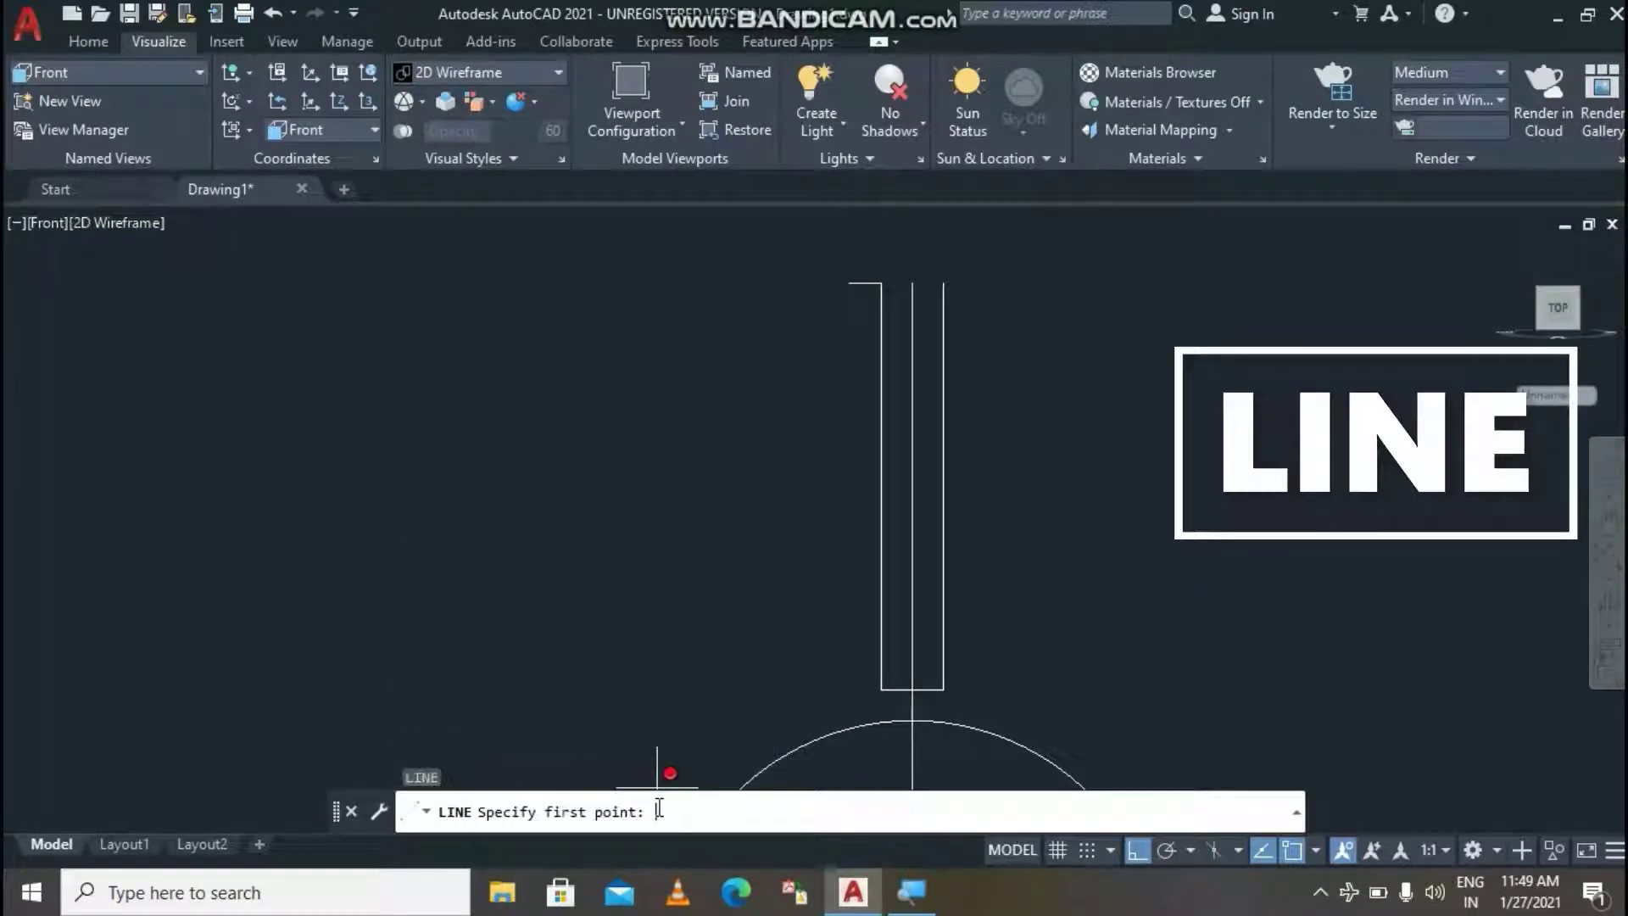
click(942, 283)
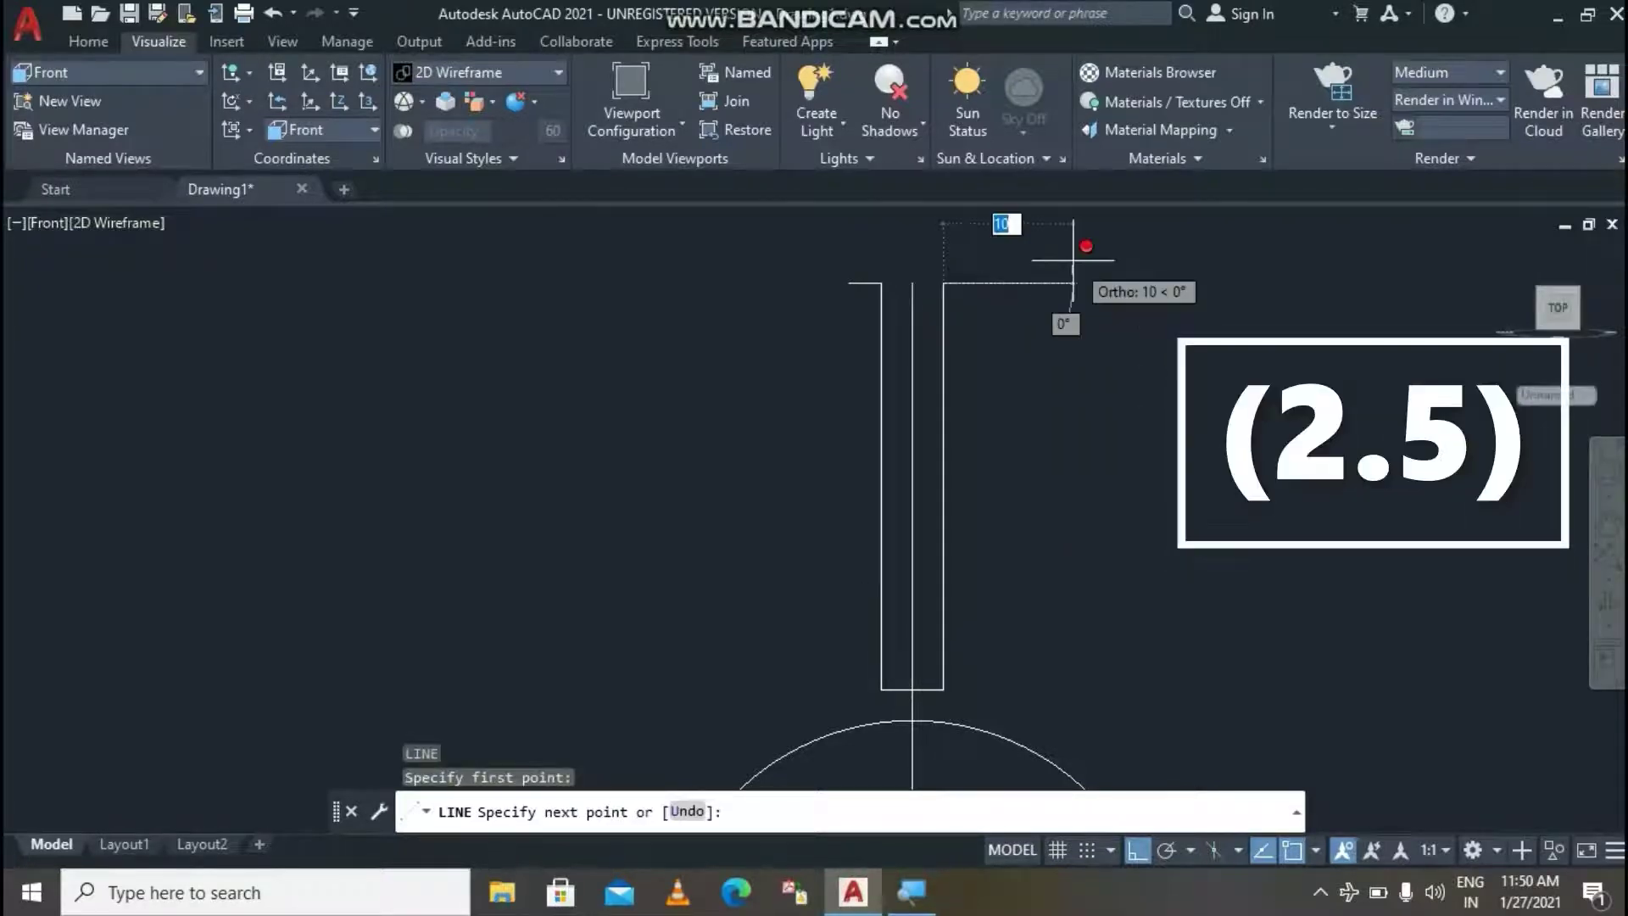
text(2.5)
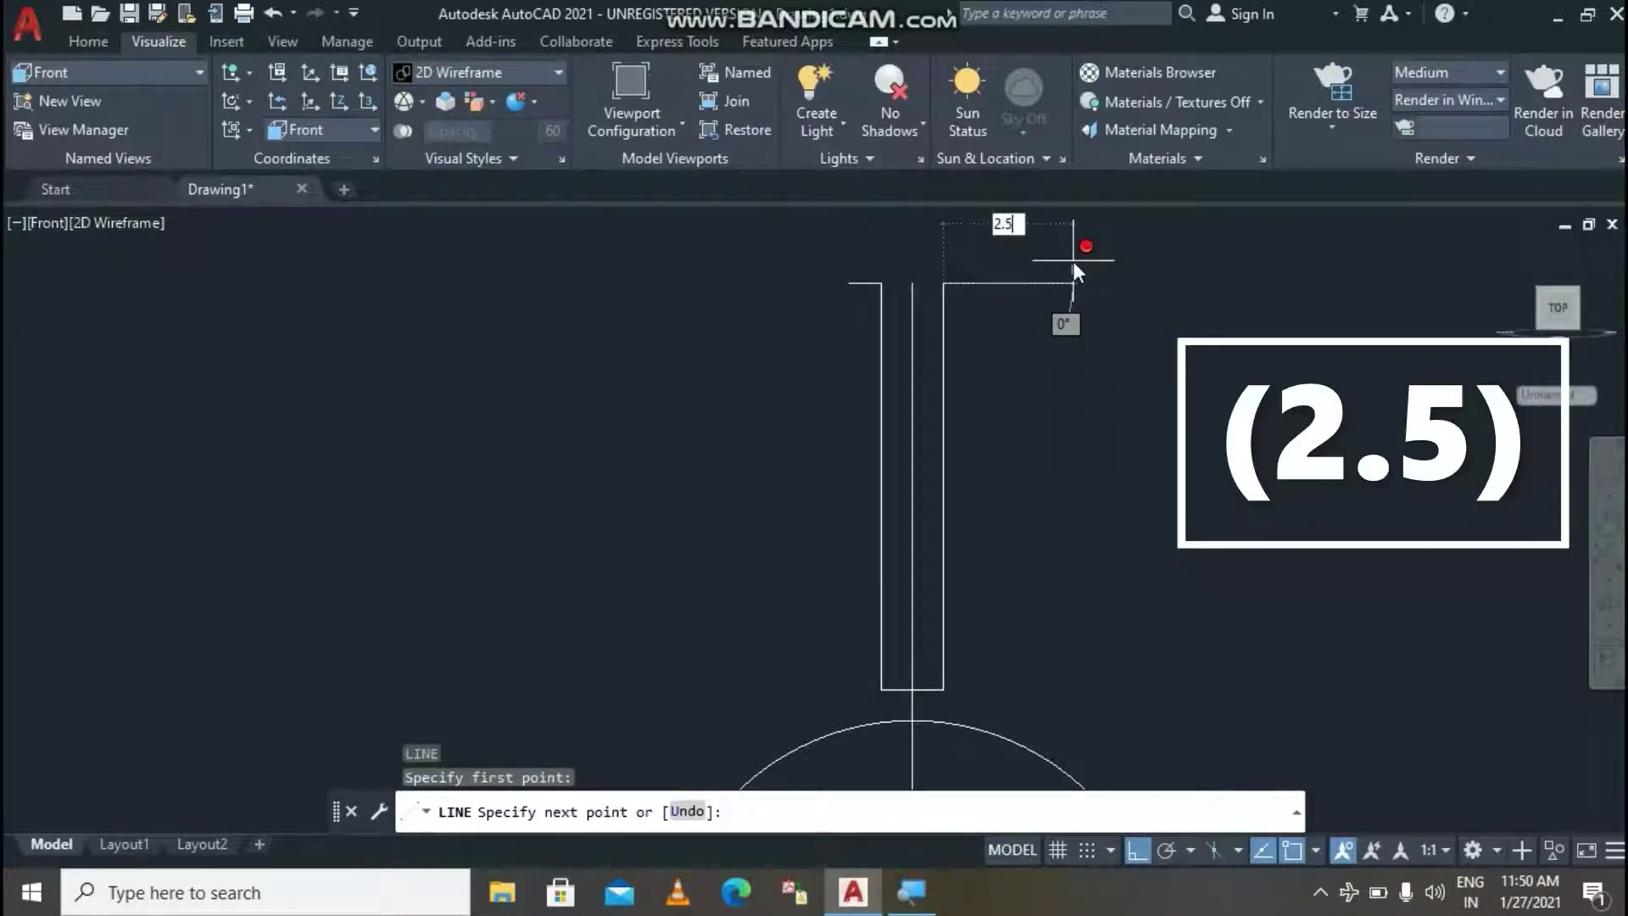
key(Return)
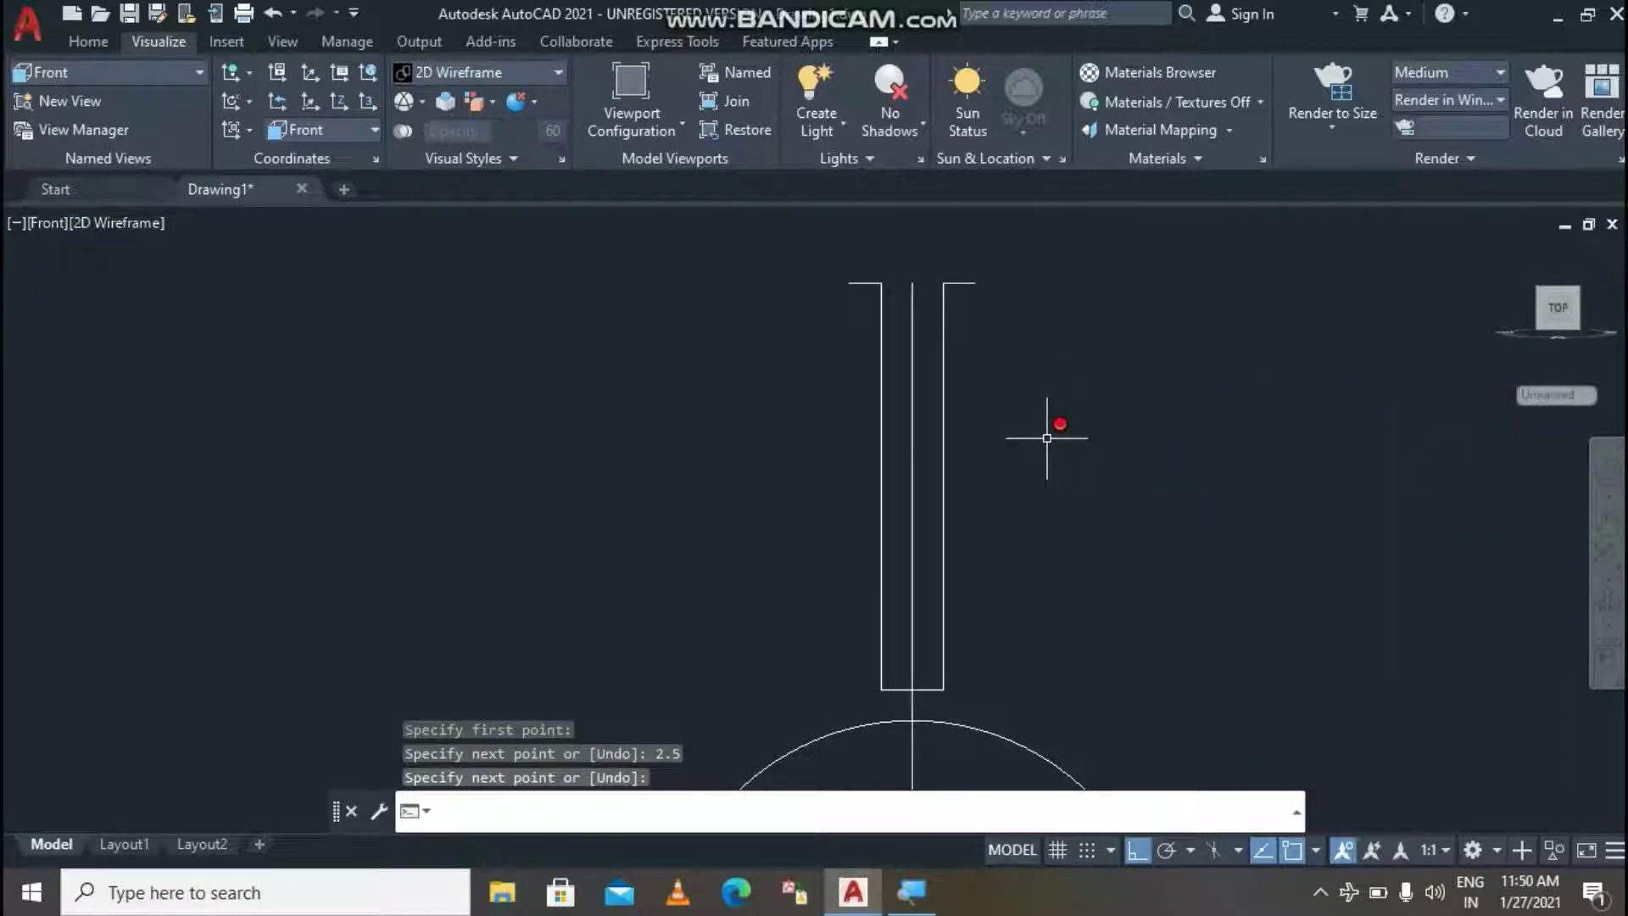
key(Return)
Erase the vertical centre line through the circle and pan the view upward.
scroll(1036, 449, down, 2)
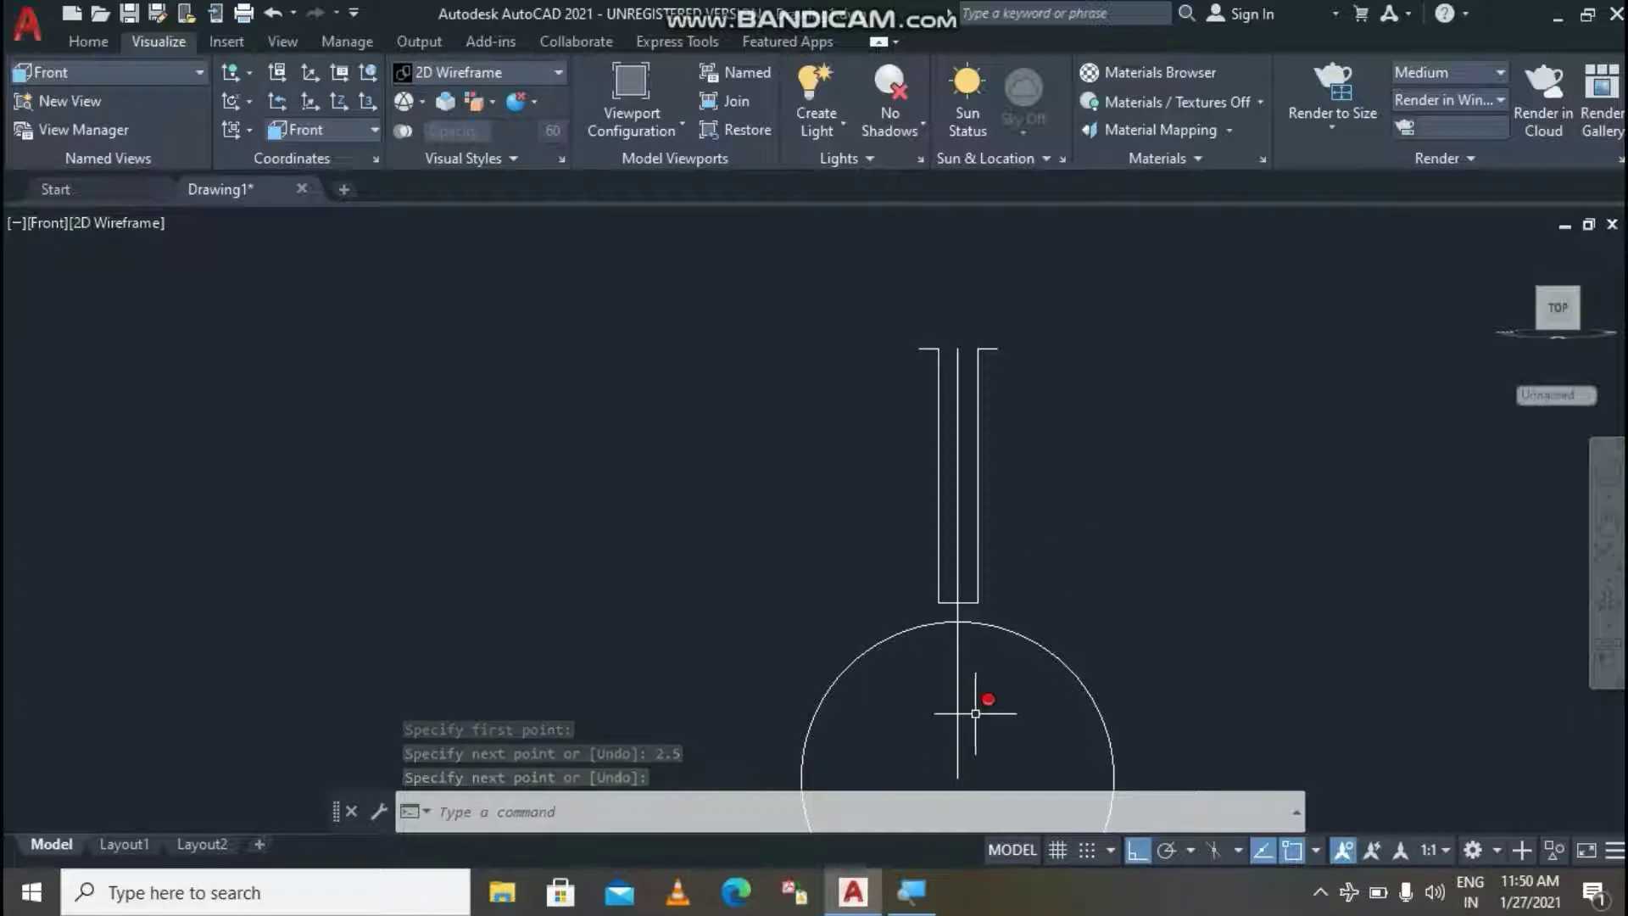
click(958, 653)
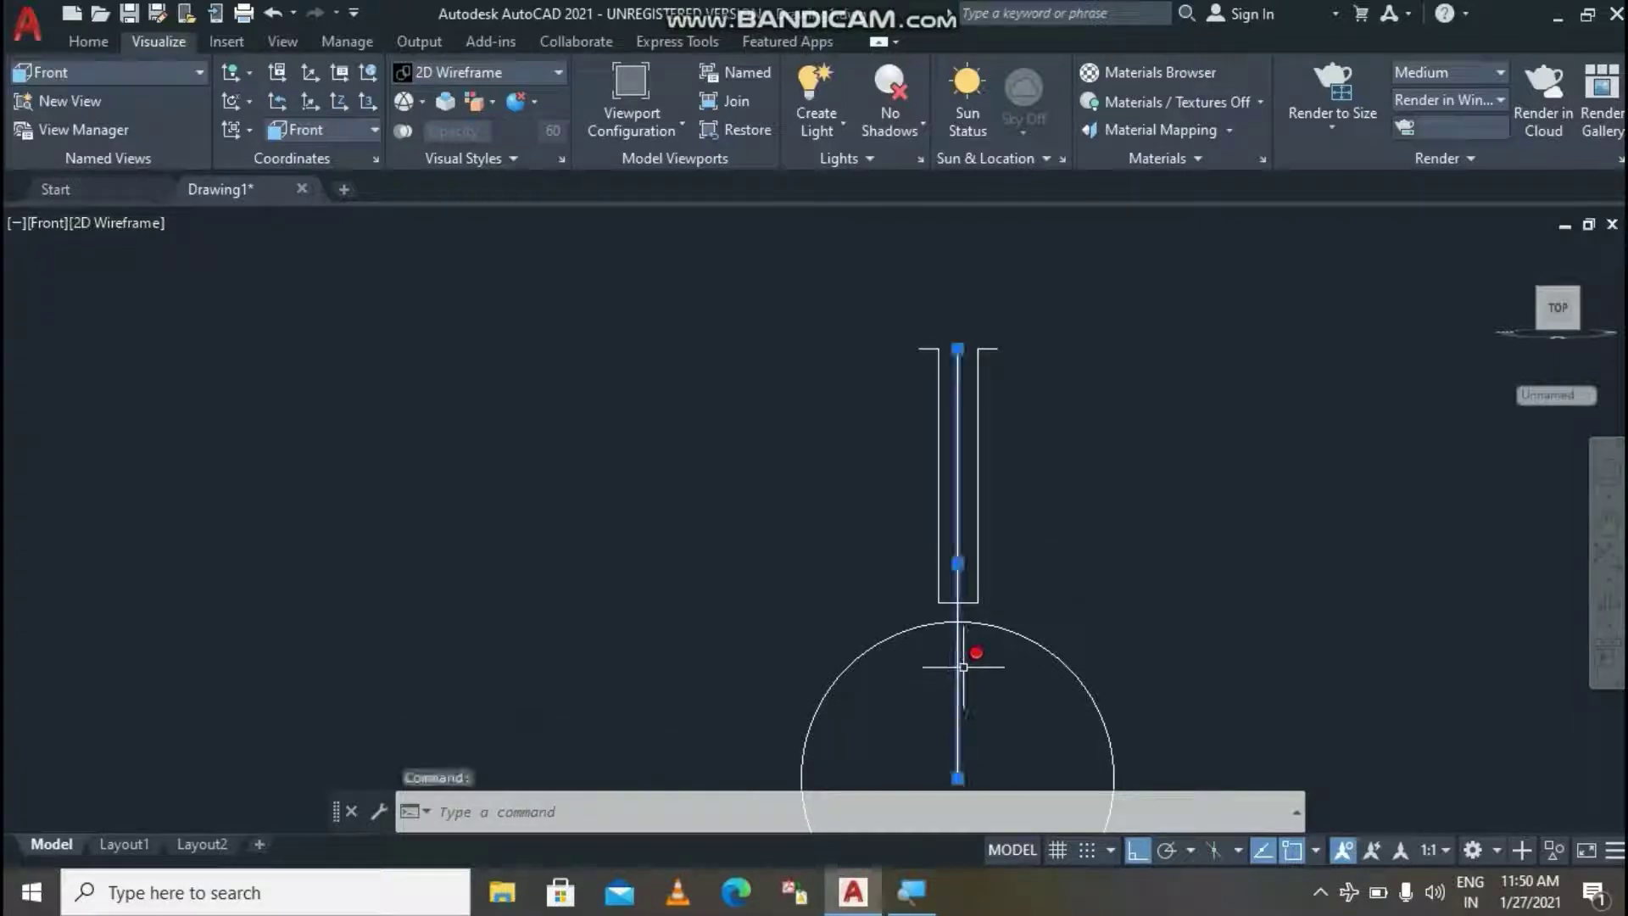
key(Delete)
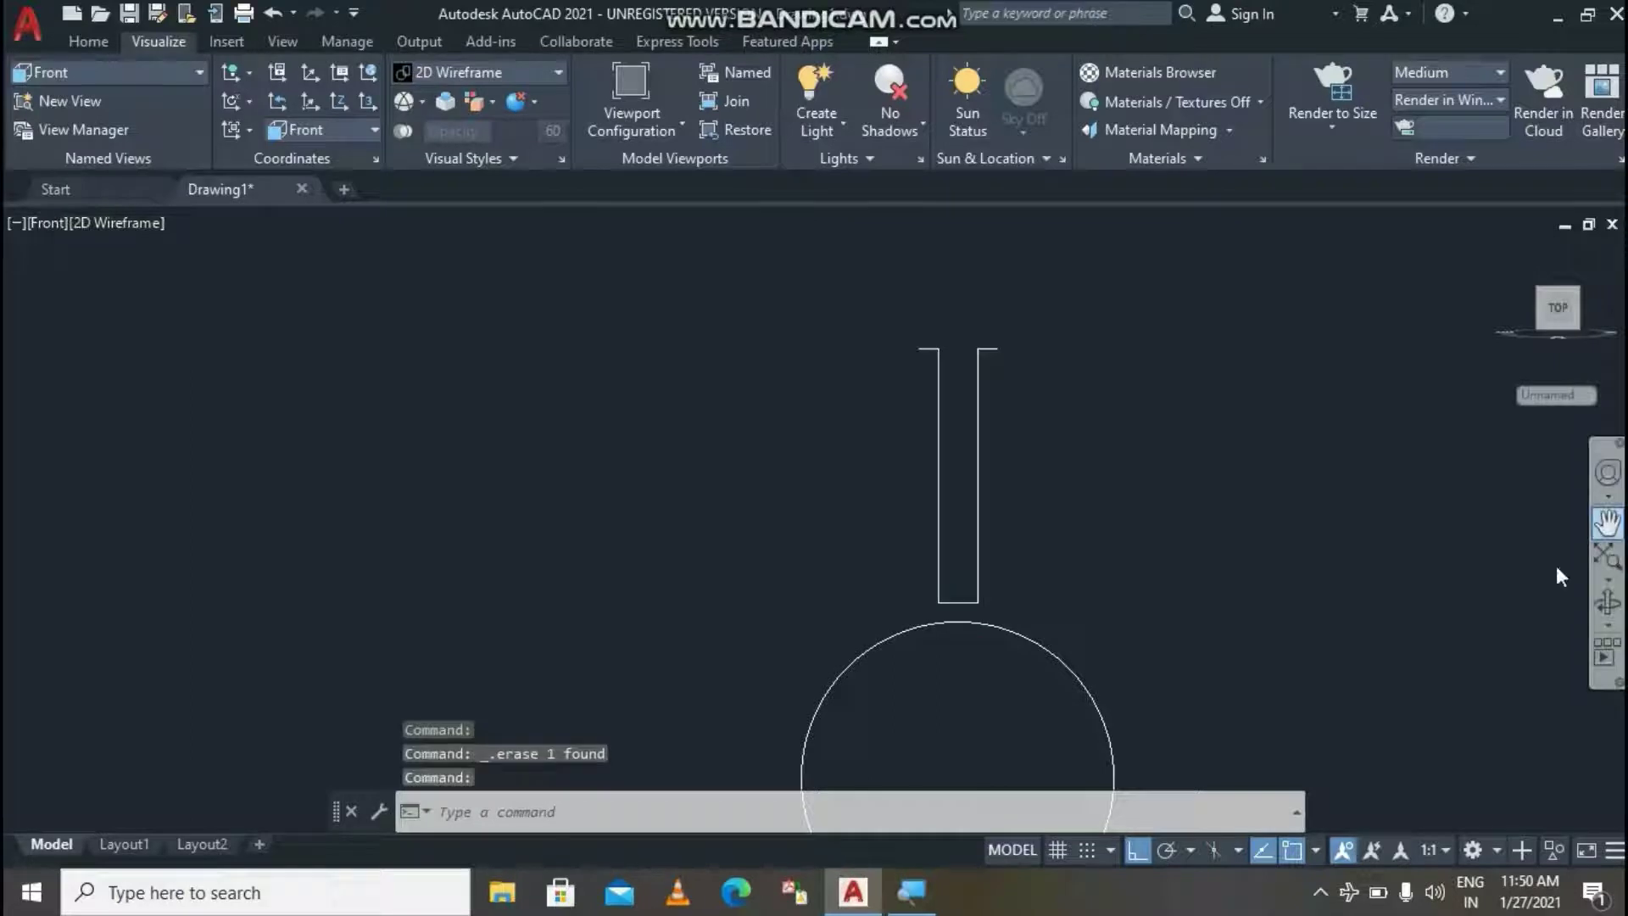
click(1605, 500)
mouse_move(1334, 570)
mouse_down()
mouse_move(1333, 494)
mouse_move(1158, 510)
mouse_up()
scroll(1331, 494, down, 2)
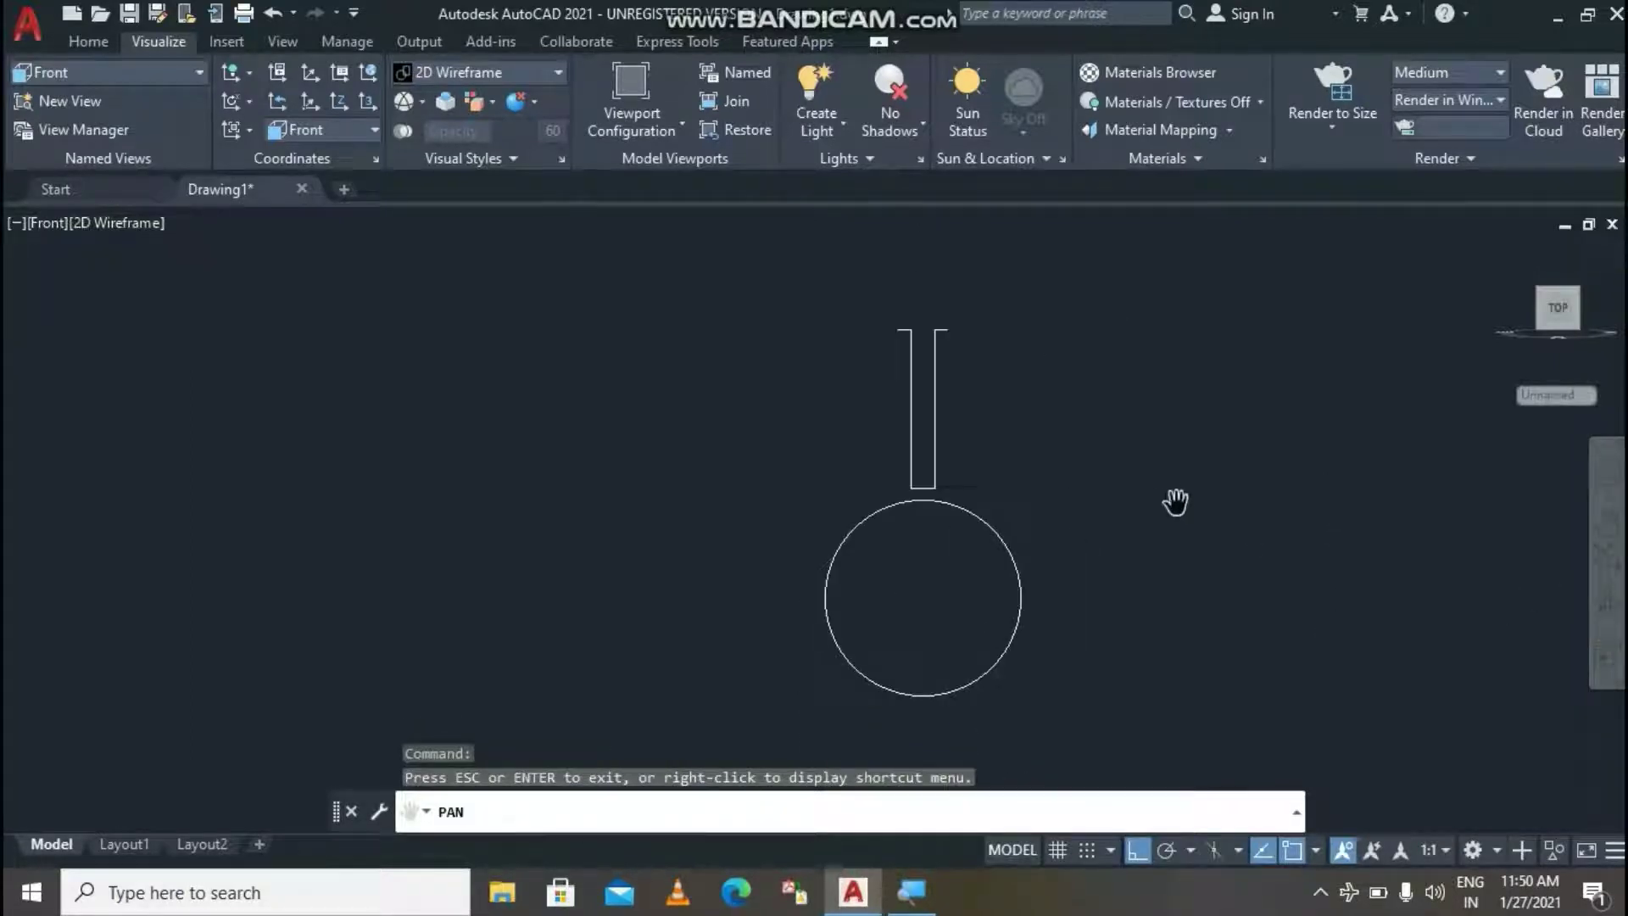
key(Escape)
key(Delete)
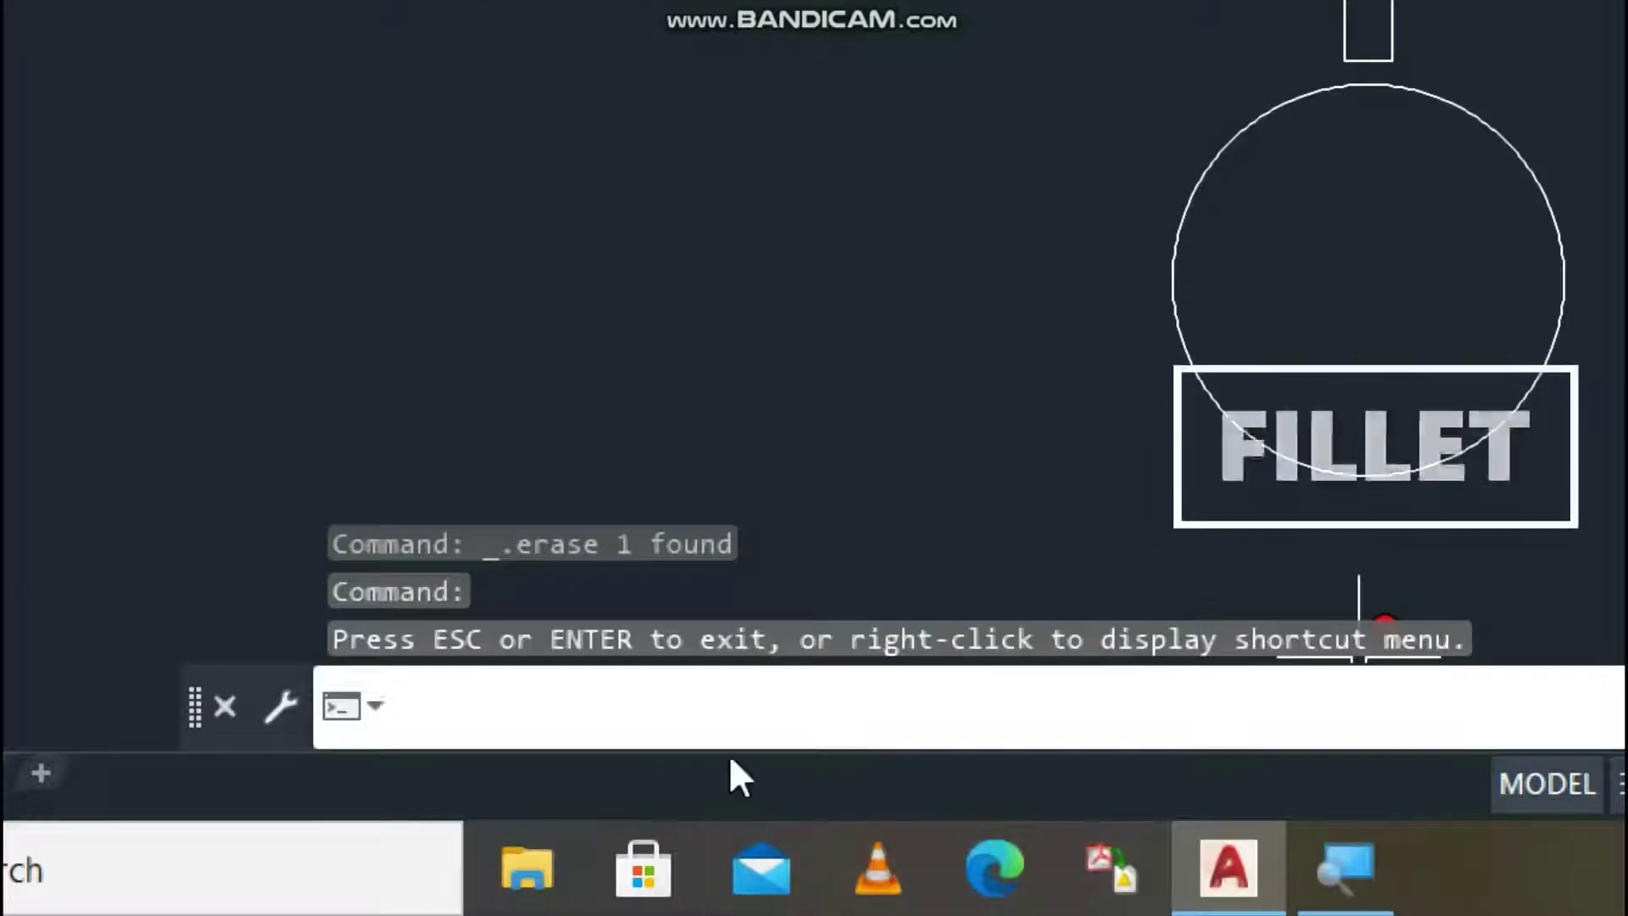
Fillet the slot's right edge and bottom line with a 2.5 radius.
text(f)
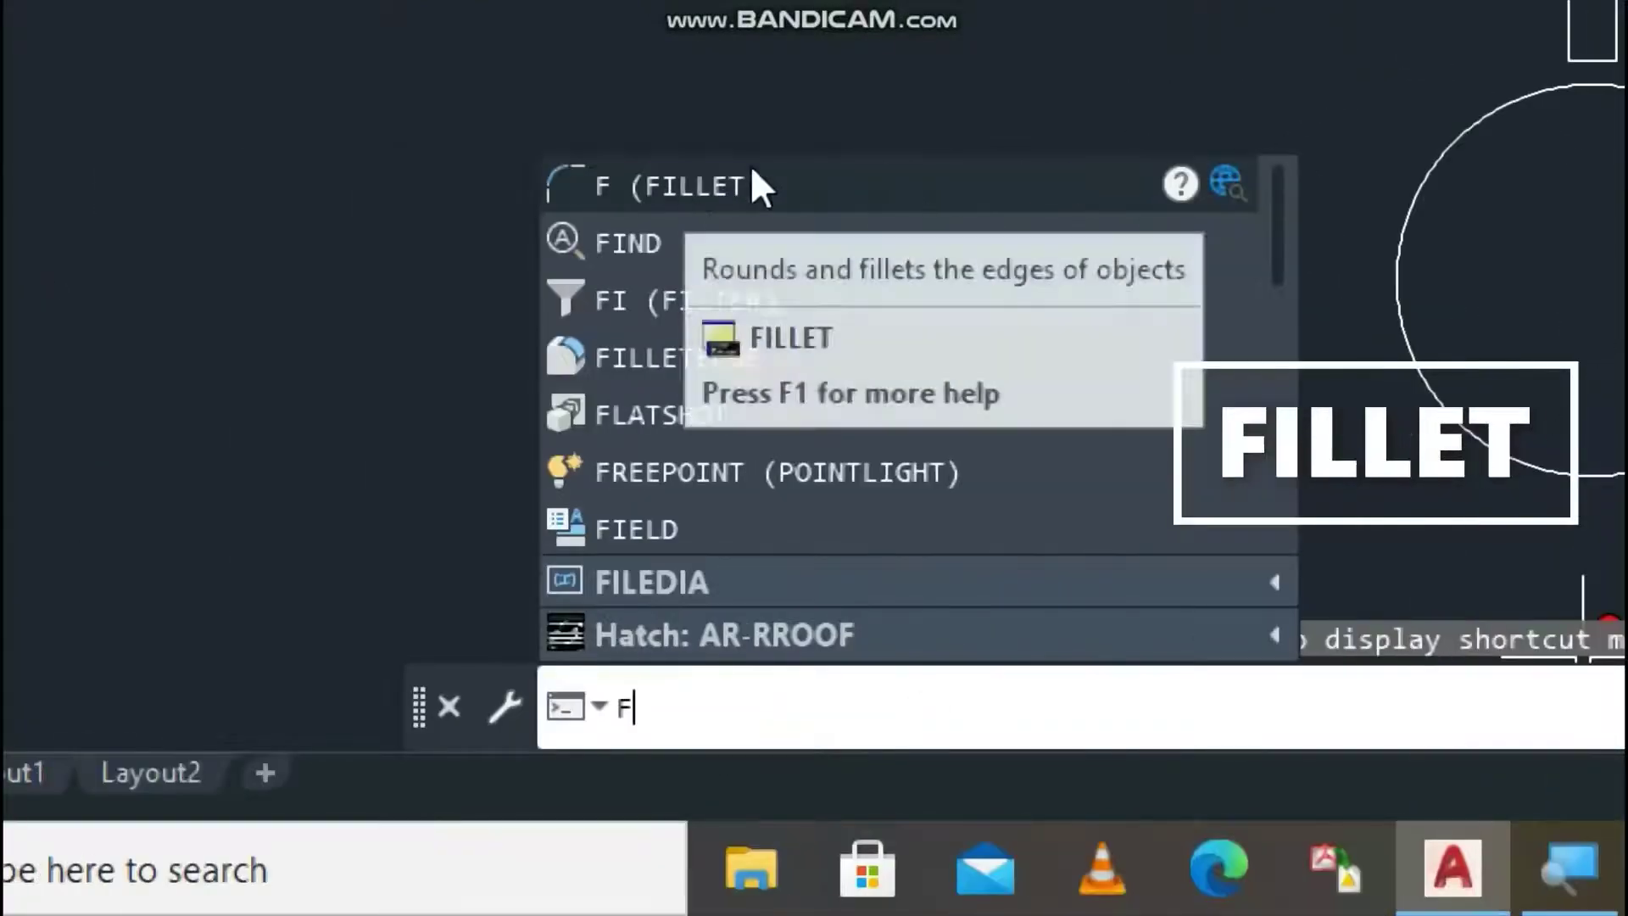
click(752, 168)
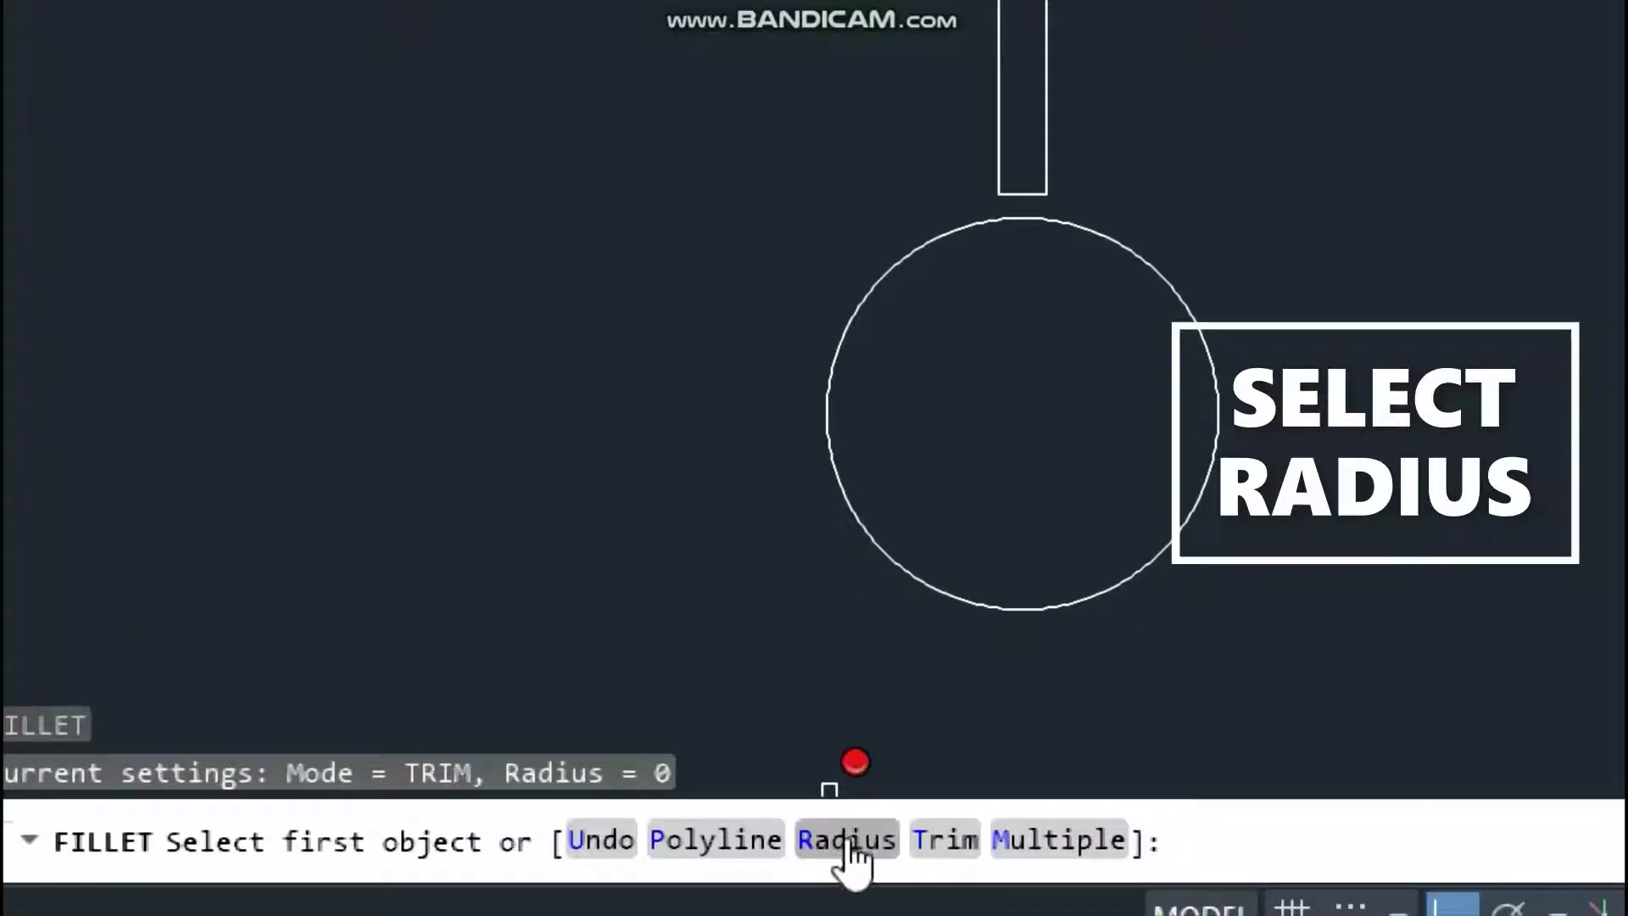
click(846, 844)
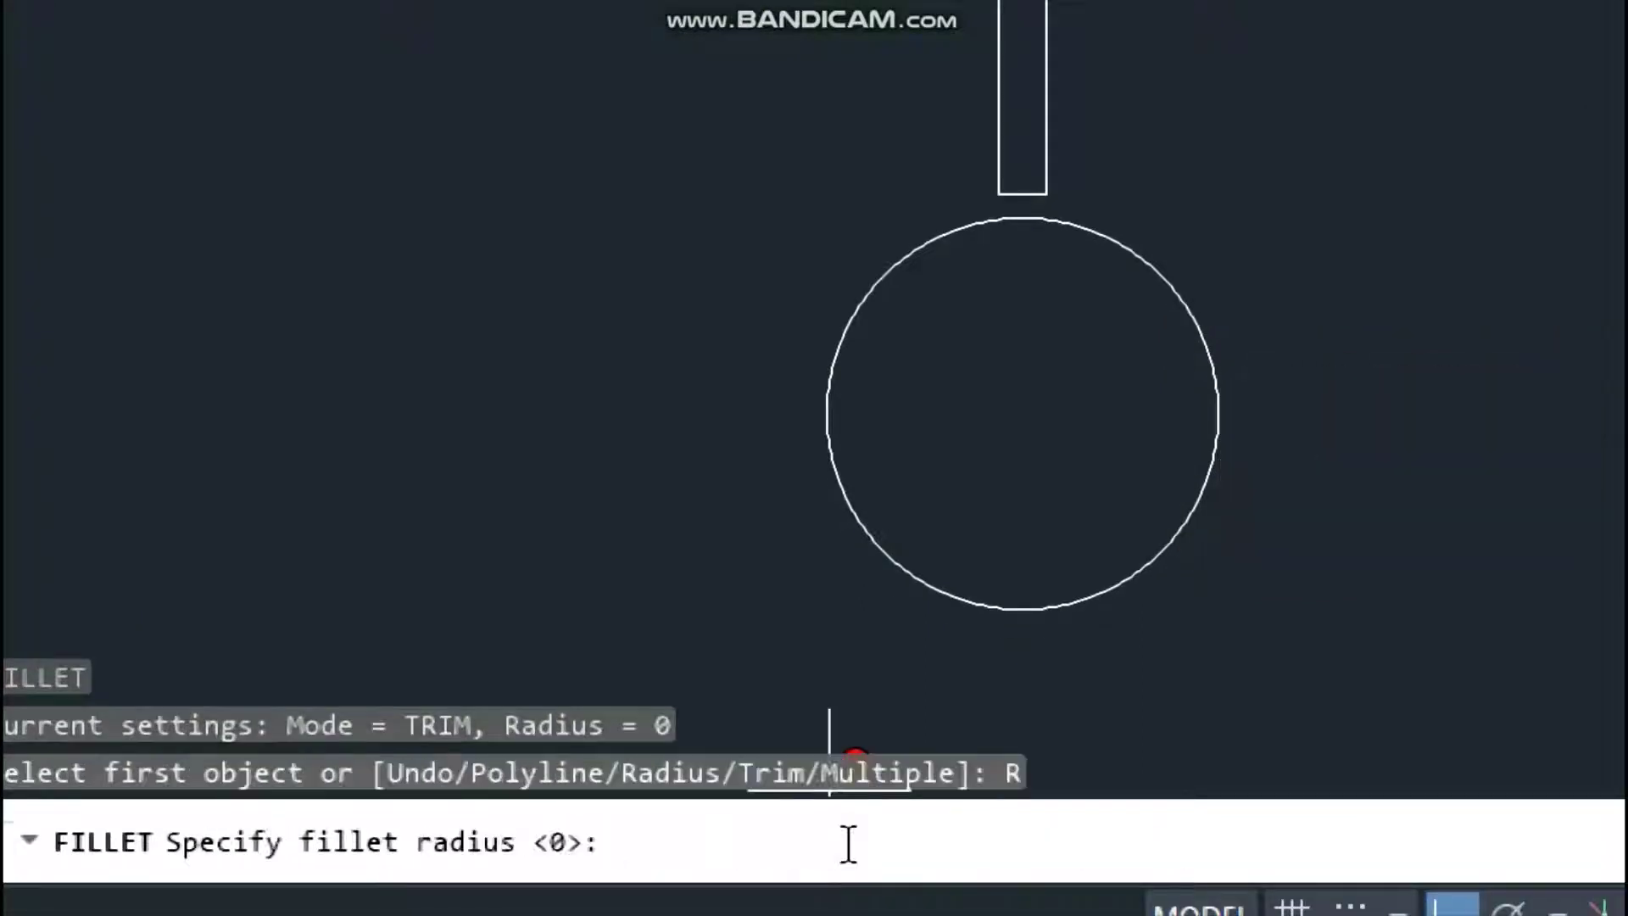
text(2.5)
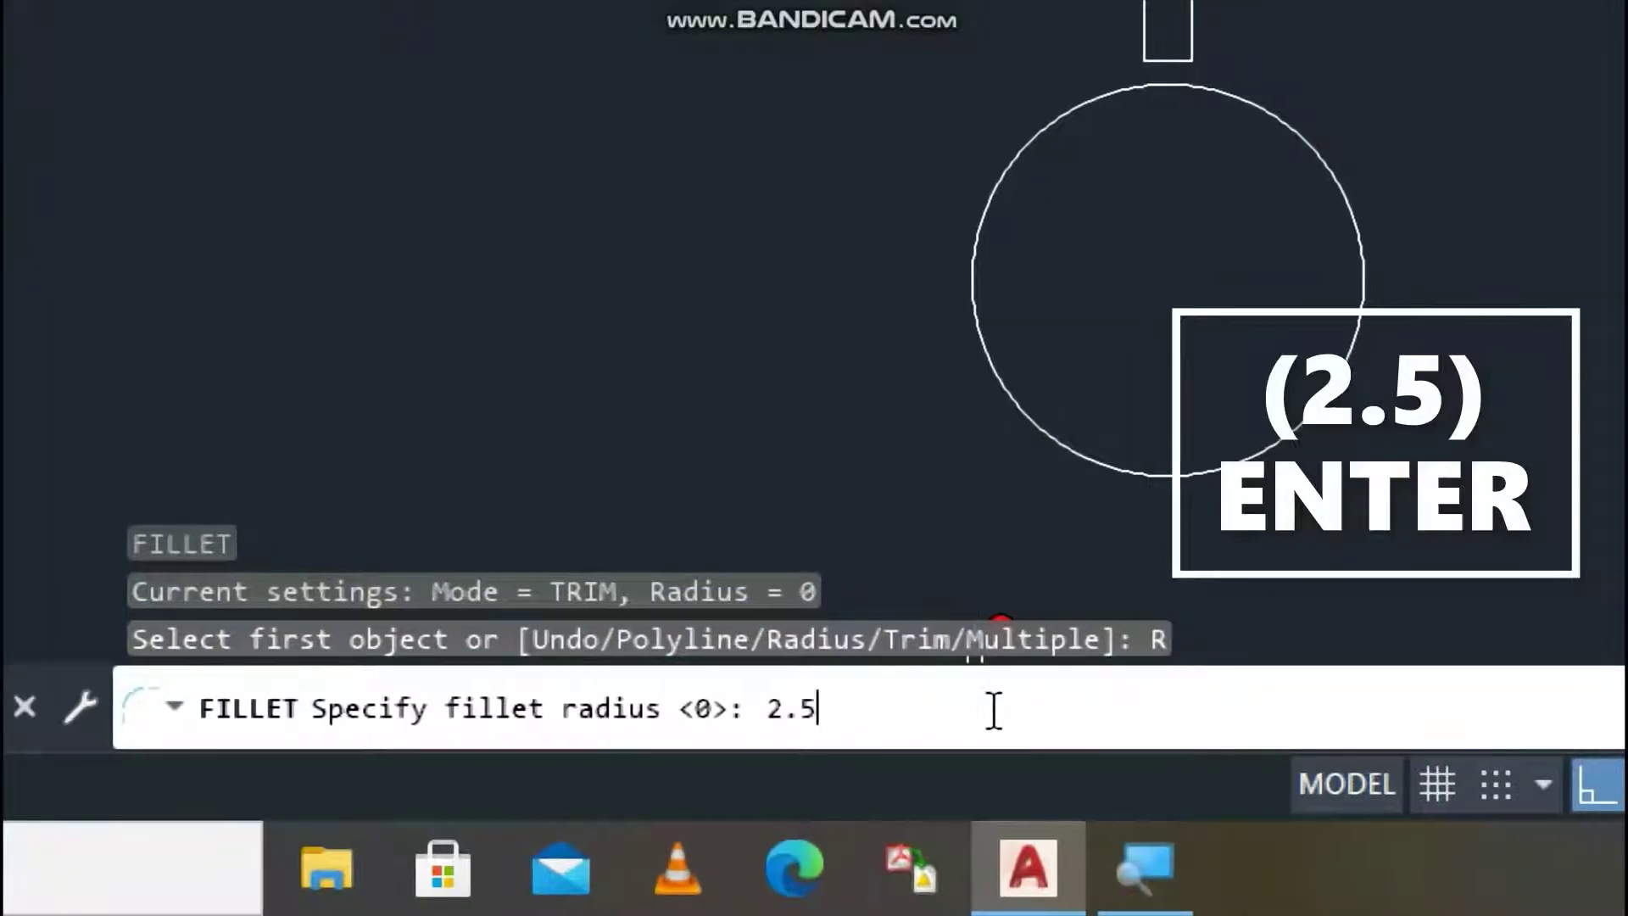
key(Return)
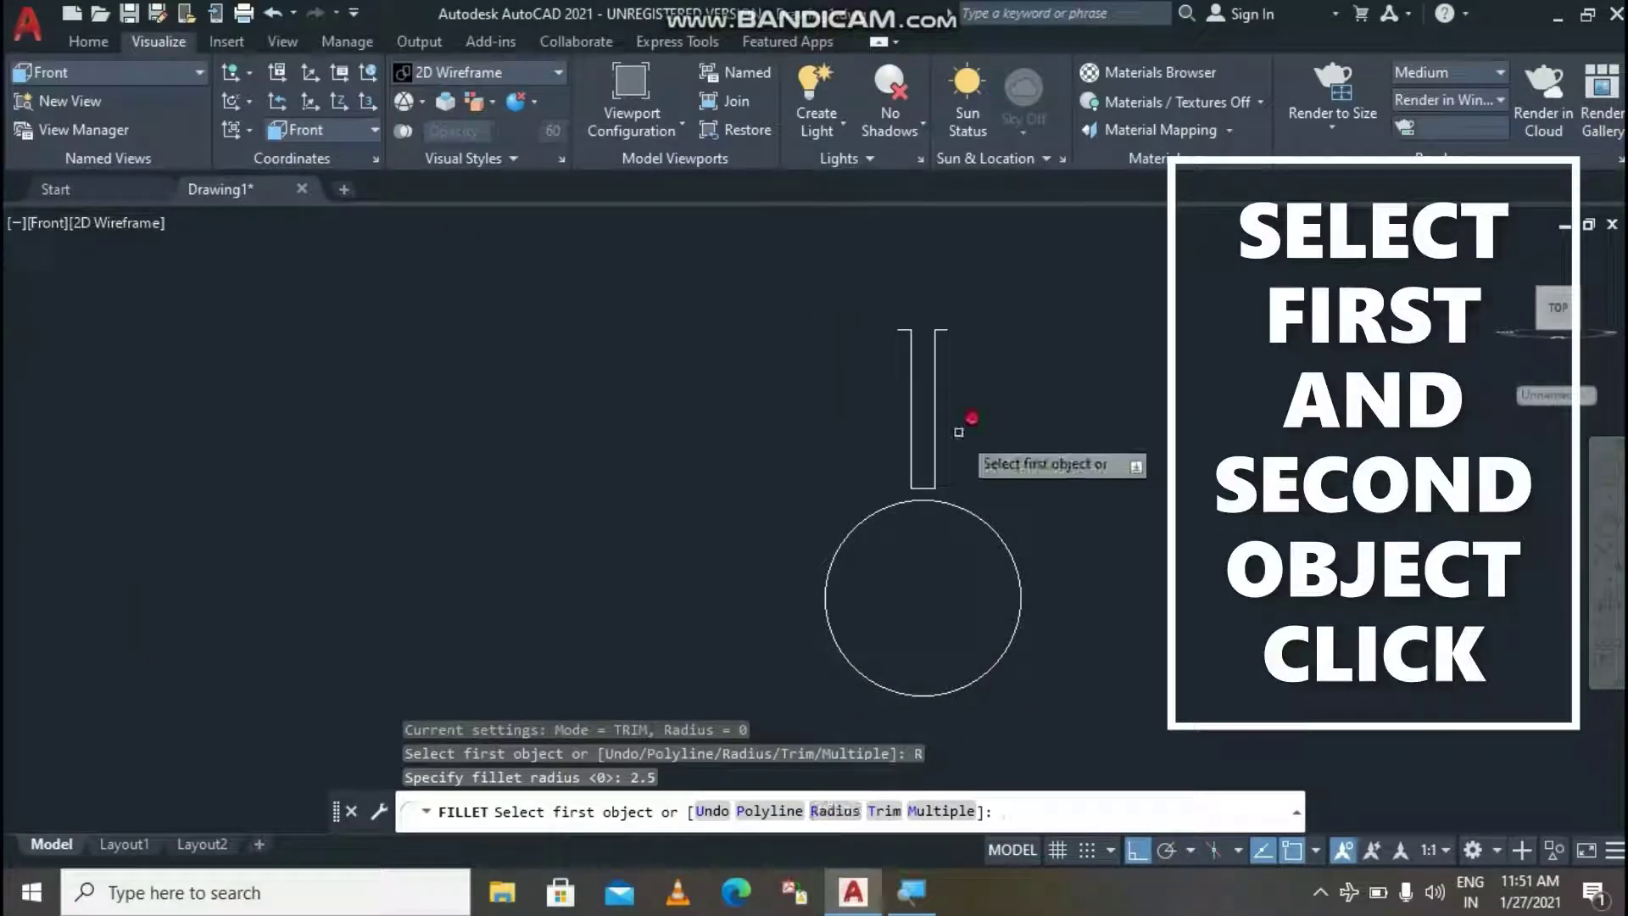
click(937, 456)
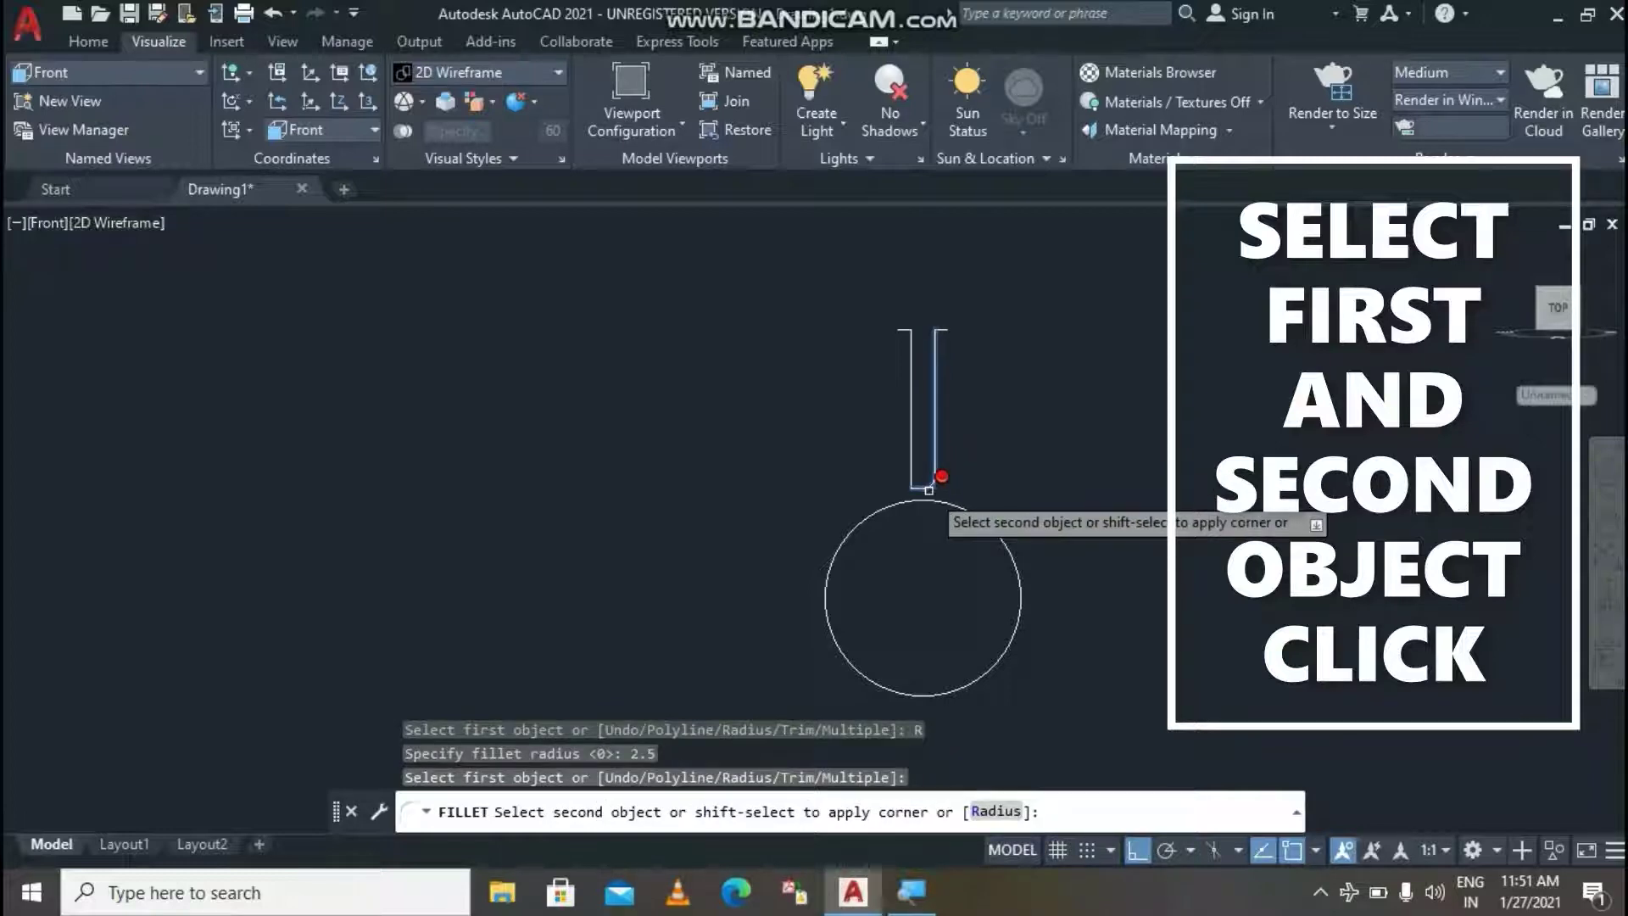
scroll(941, 476, up, 2)
scroll(941, 471, up, 2)
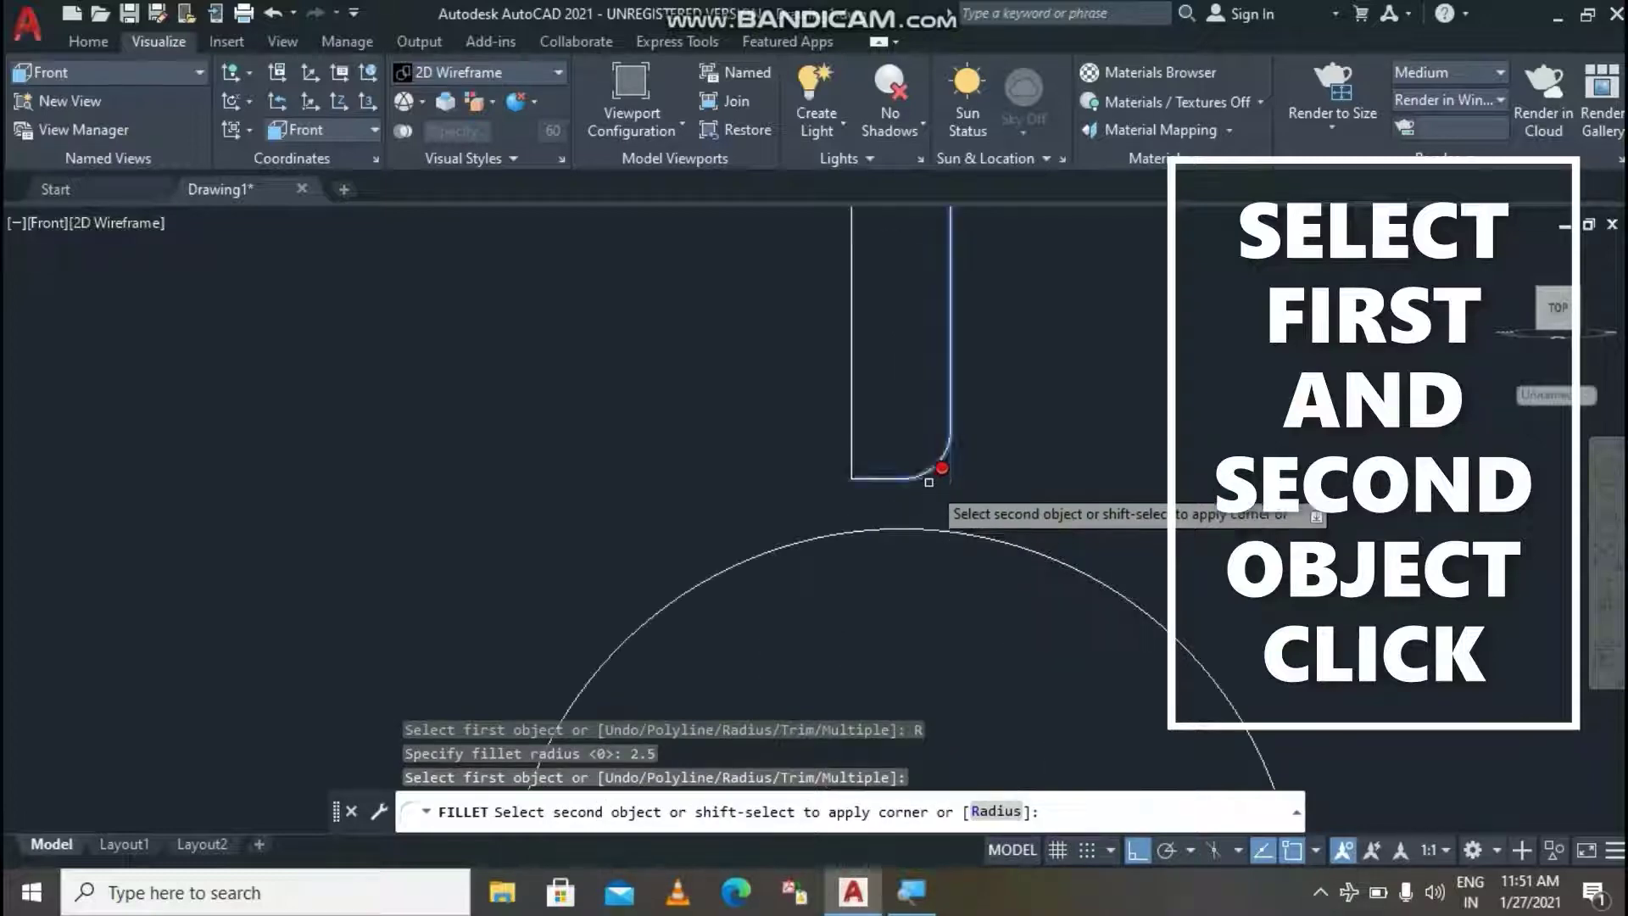
click(929, 480)
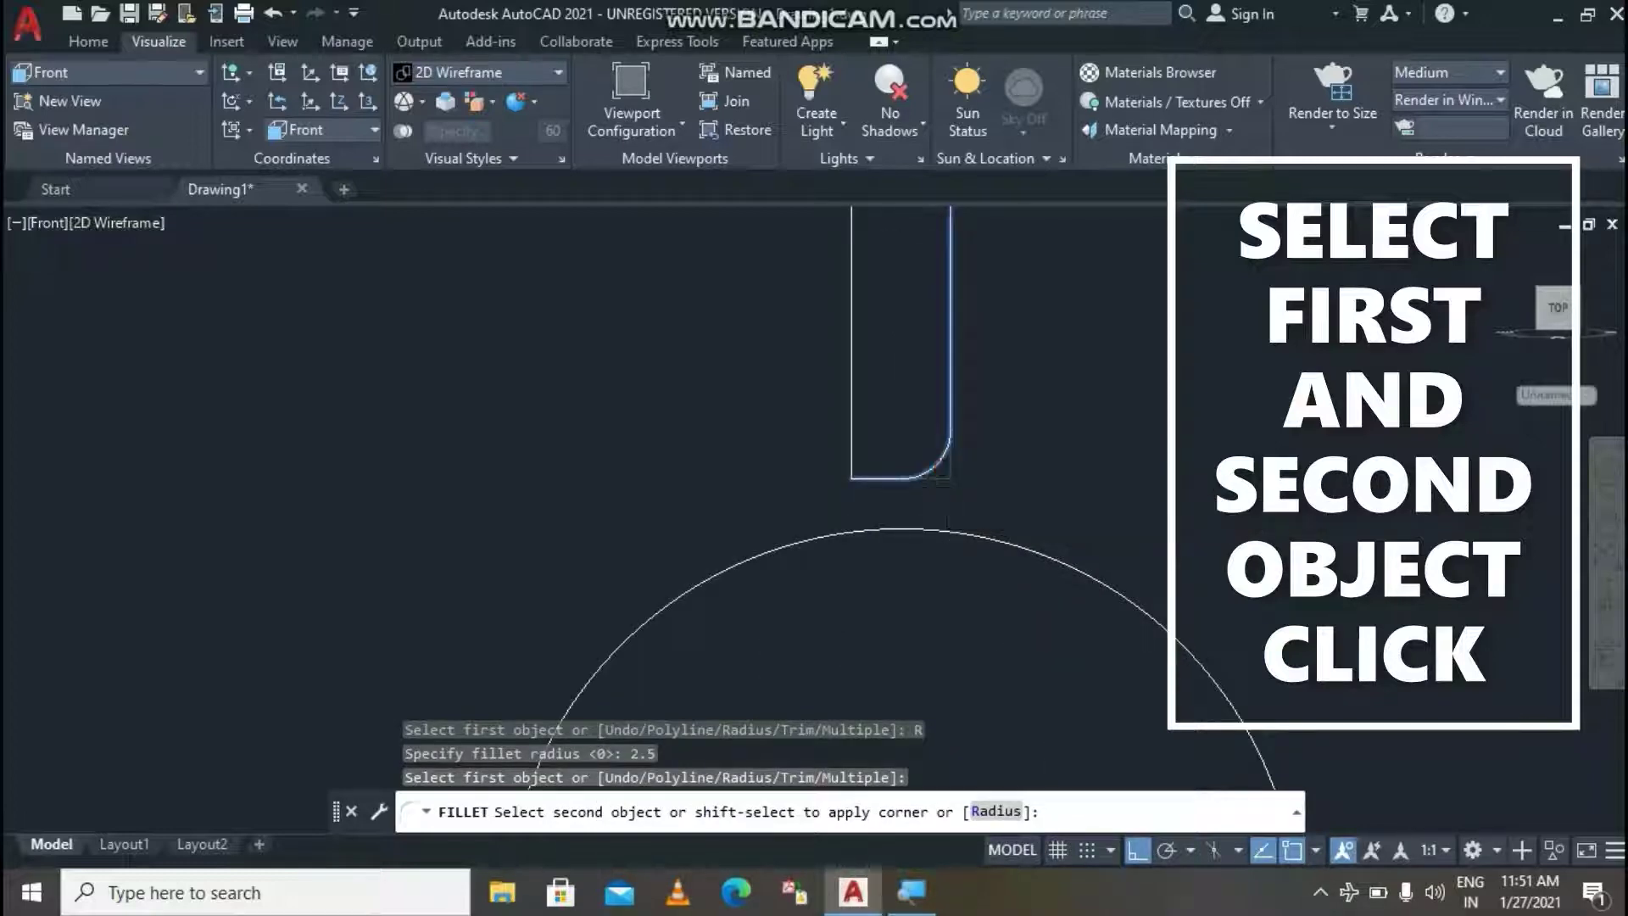
Fillet the slot's left edge and bottom line with radius 2.5.
click(770, 812)
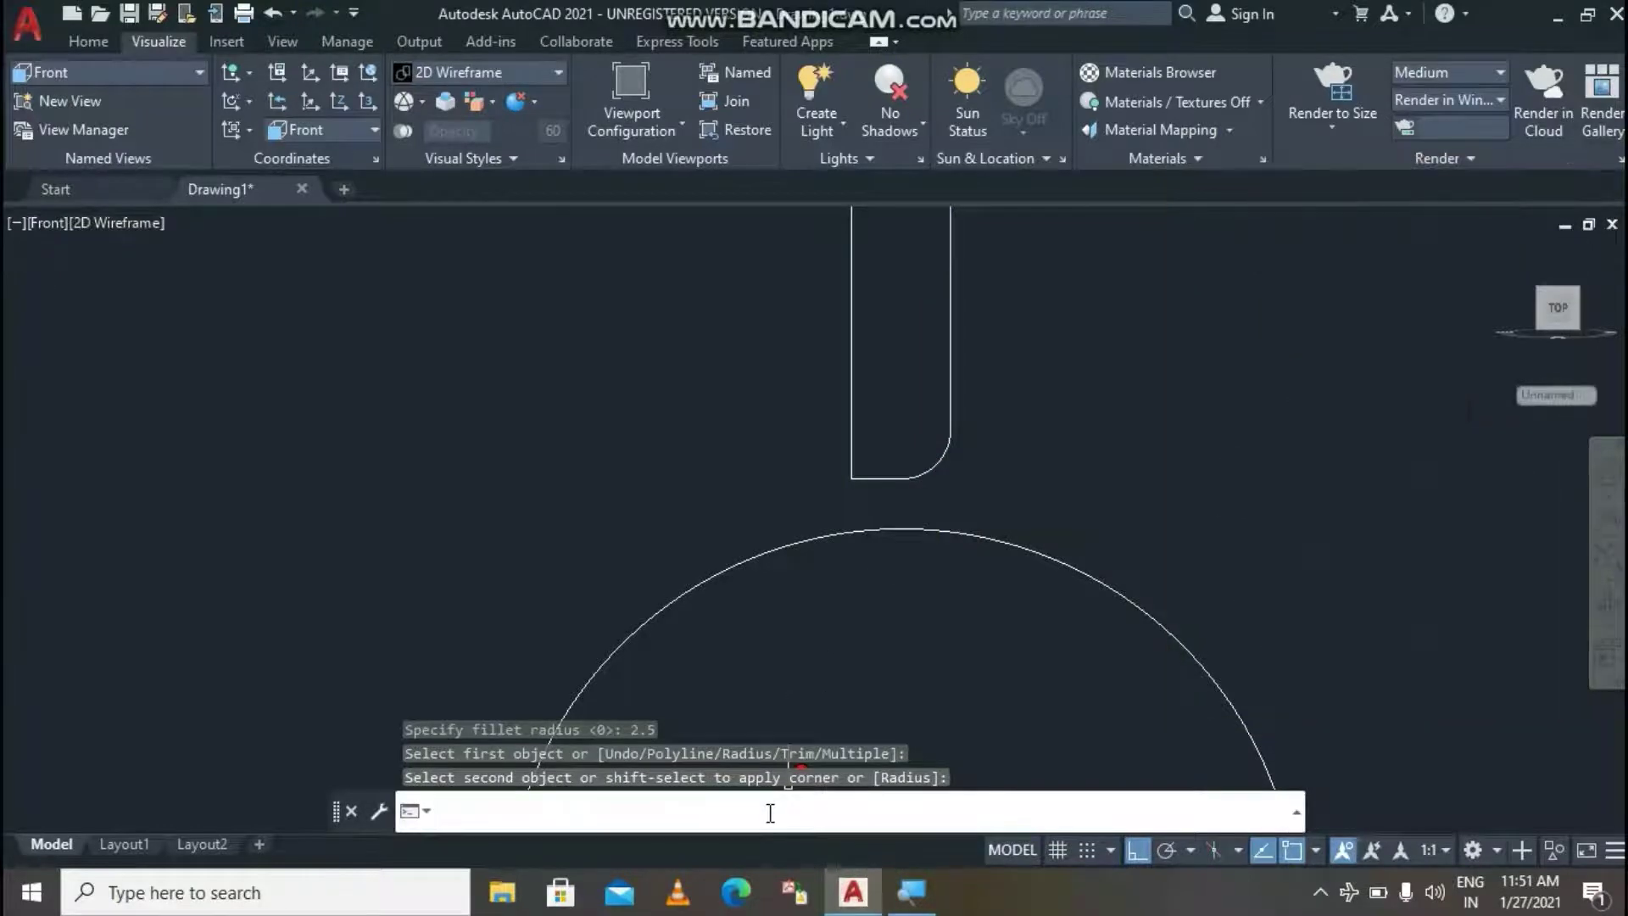
text(F)
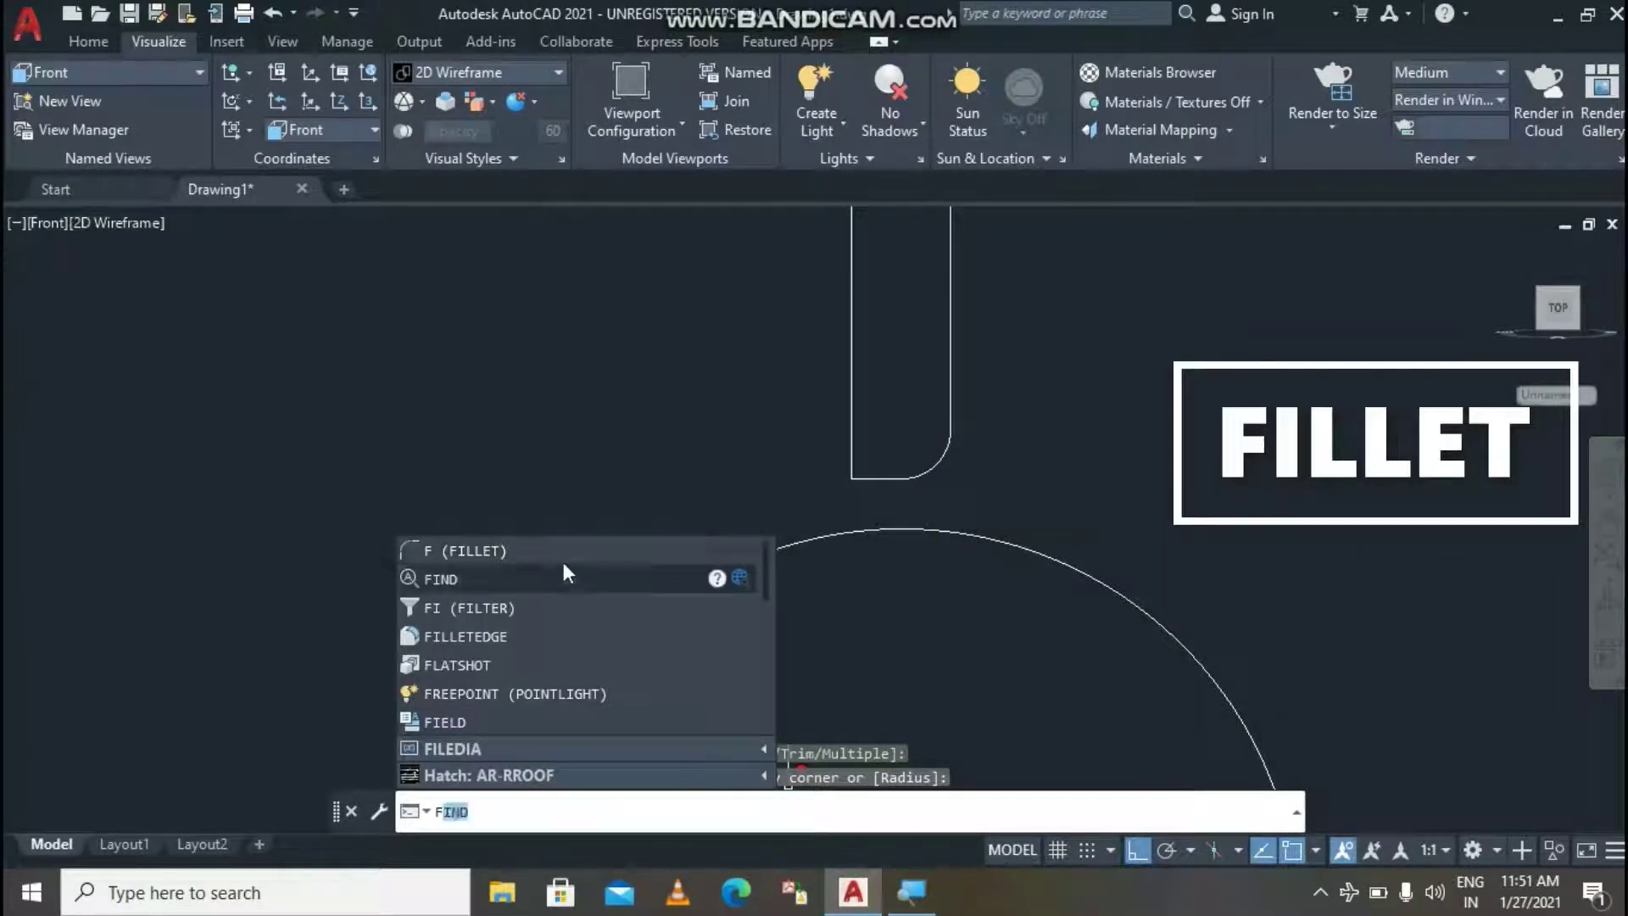
key(Return)
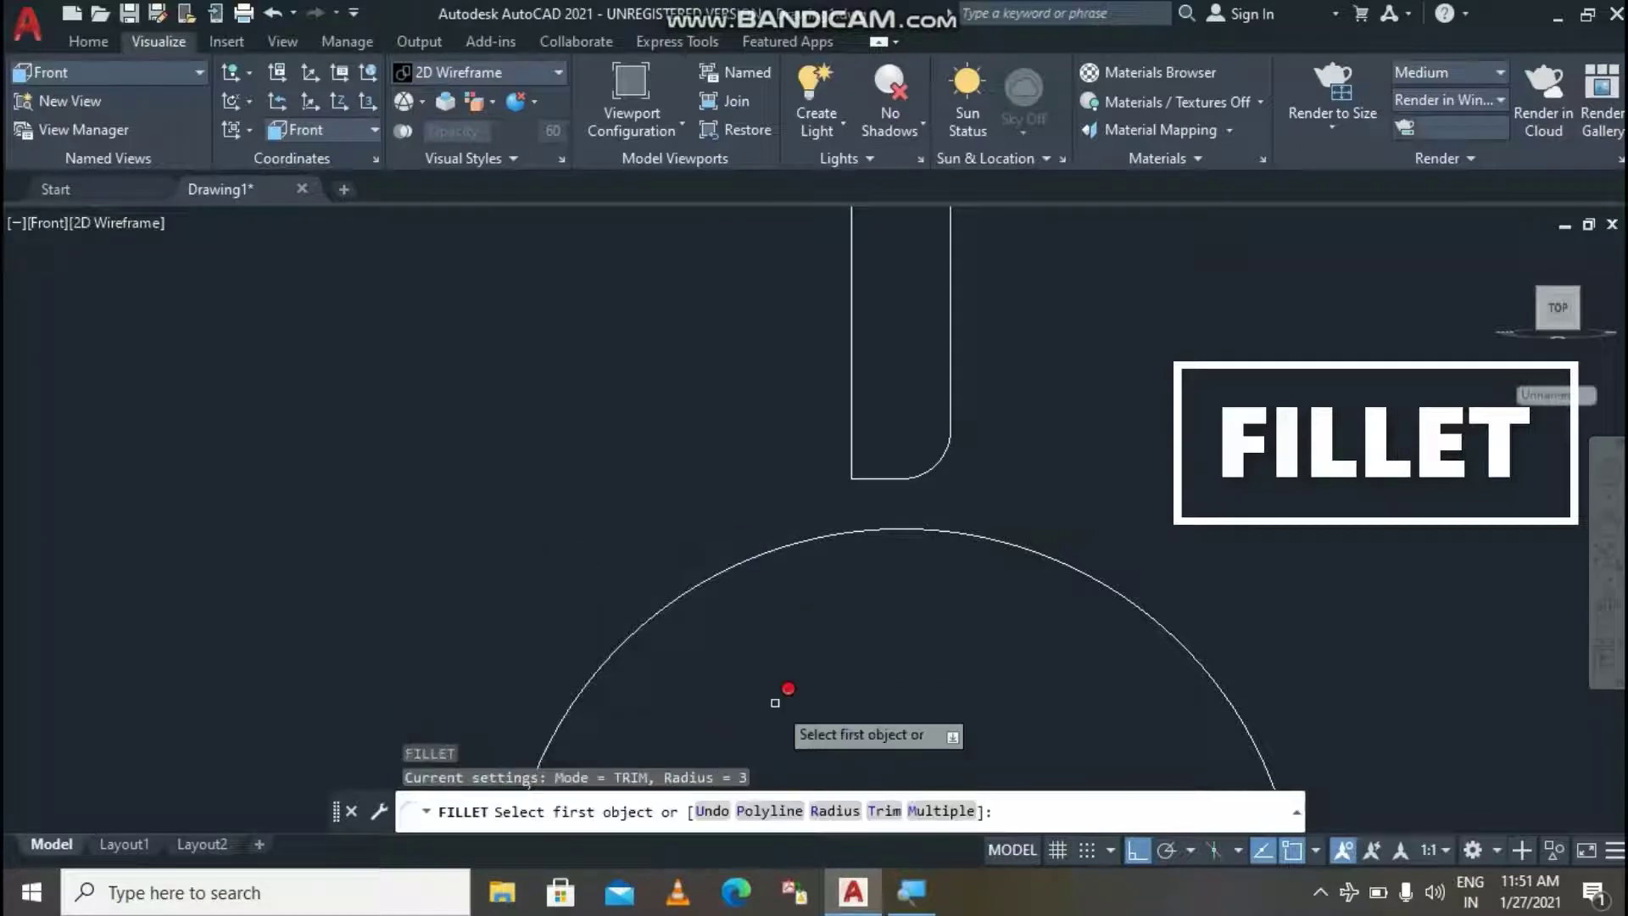
text(R)
key(Return)
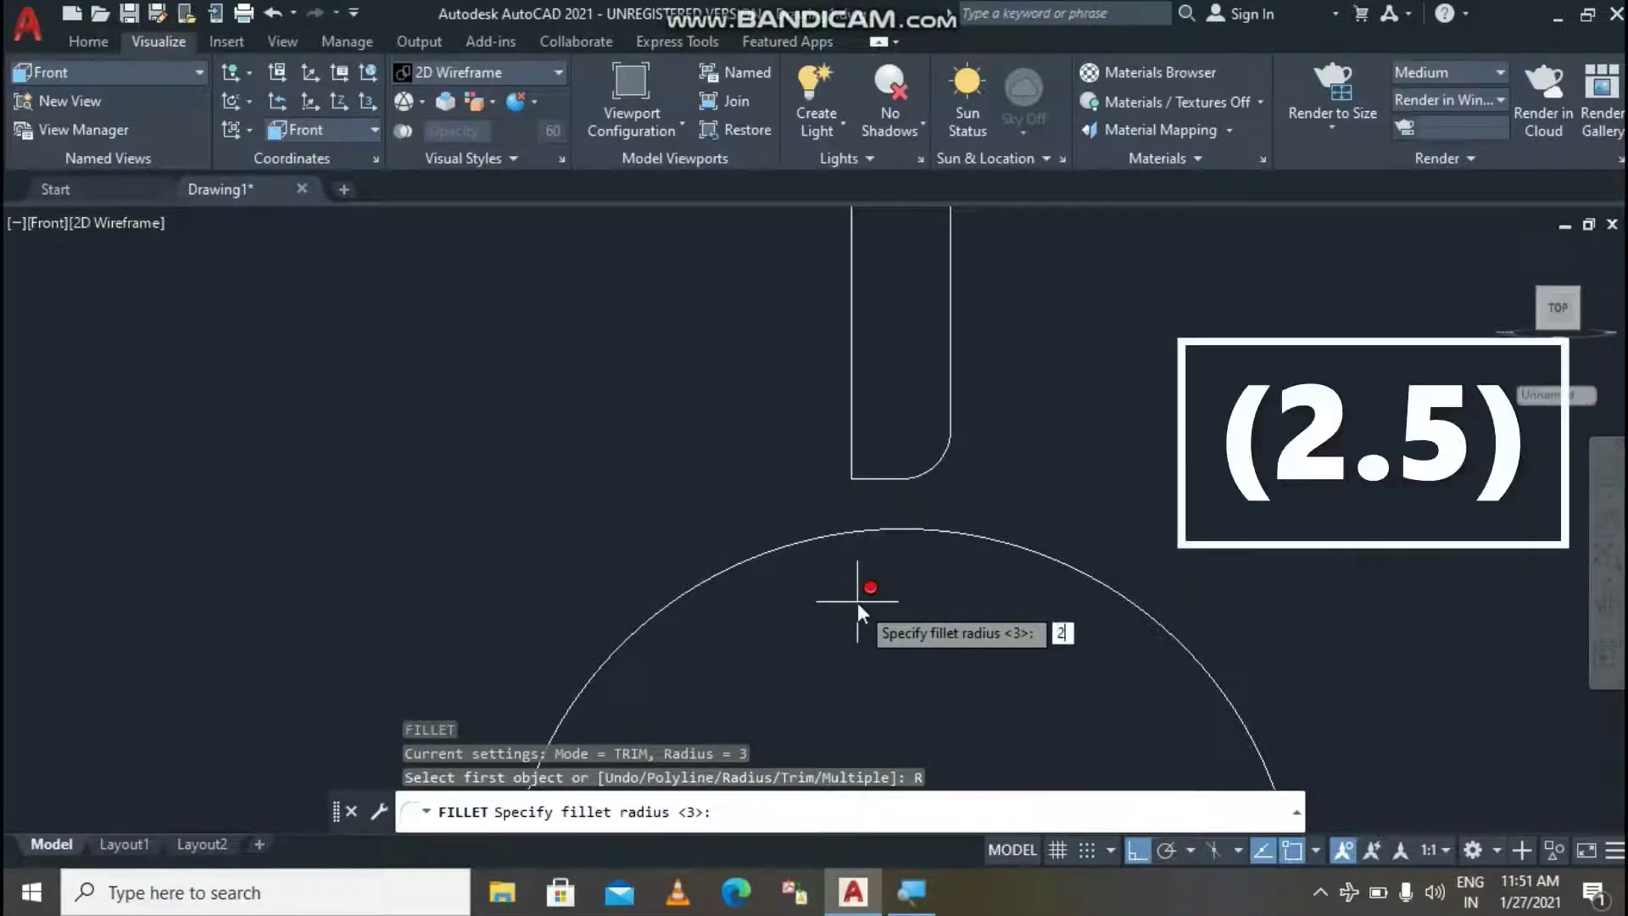
text(2.)
text(5)
key(Return)
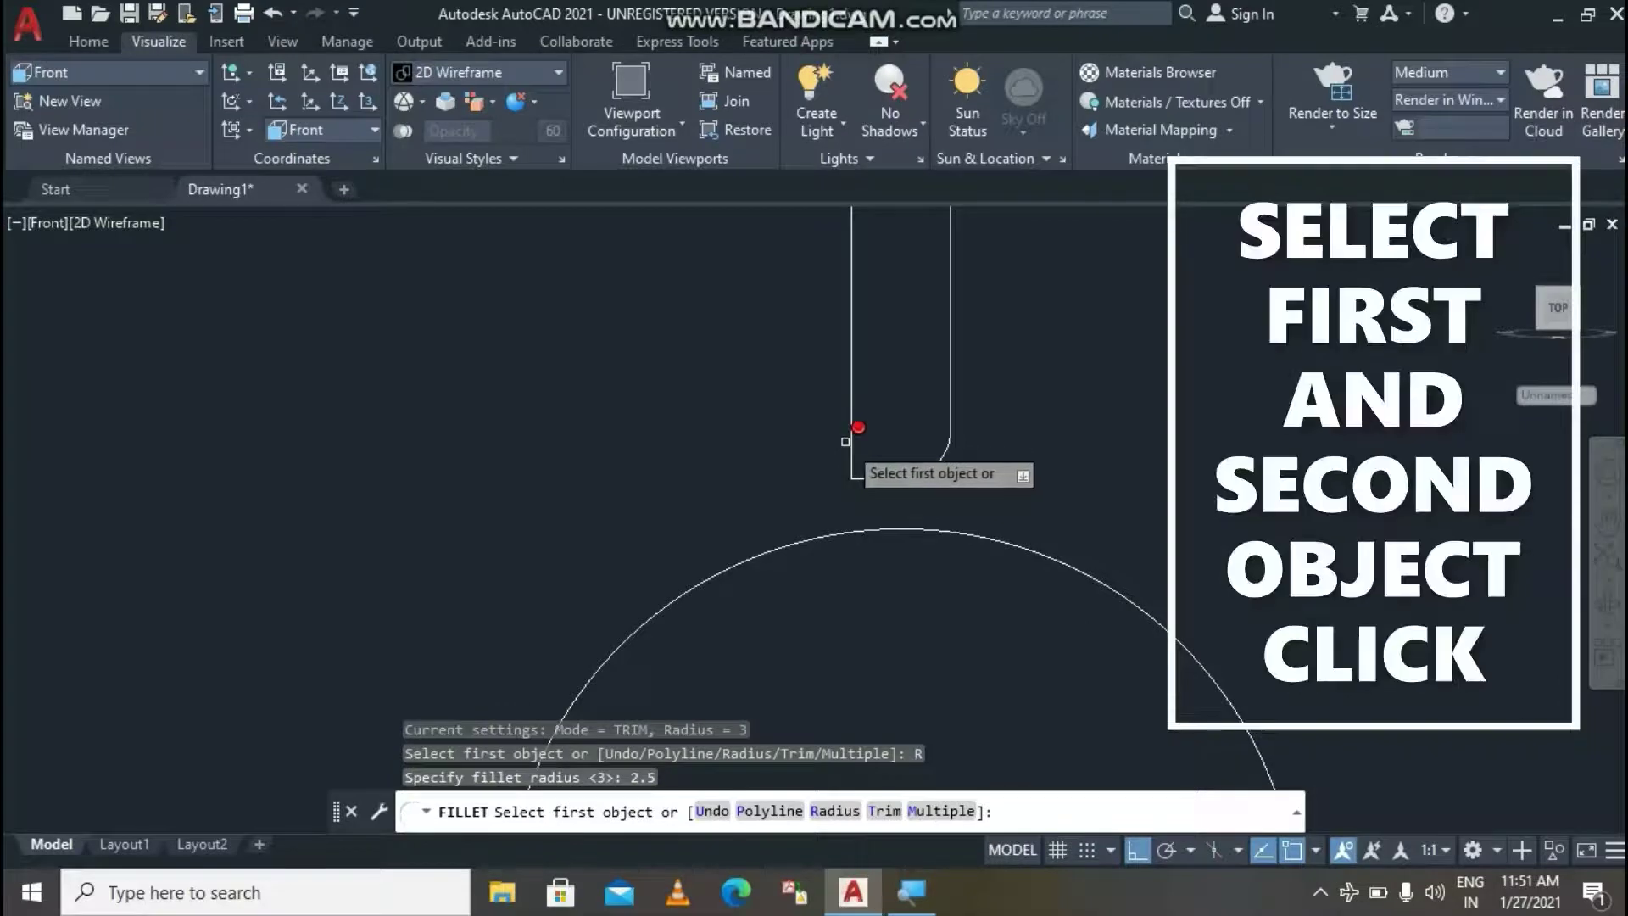
click(850, 440)
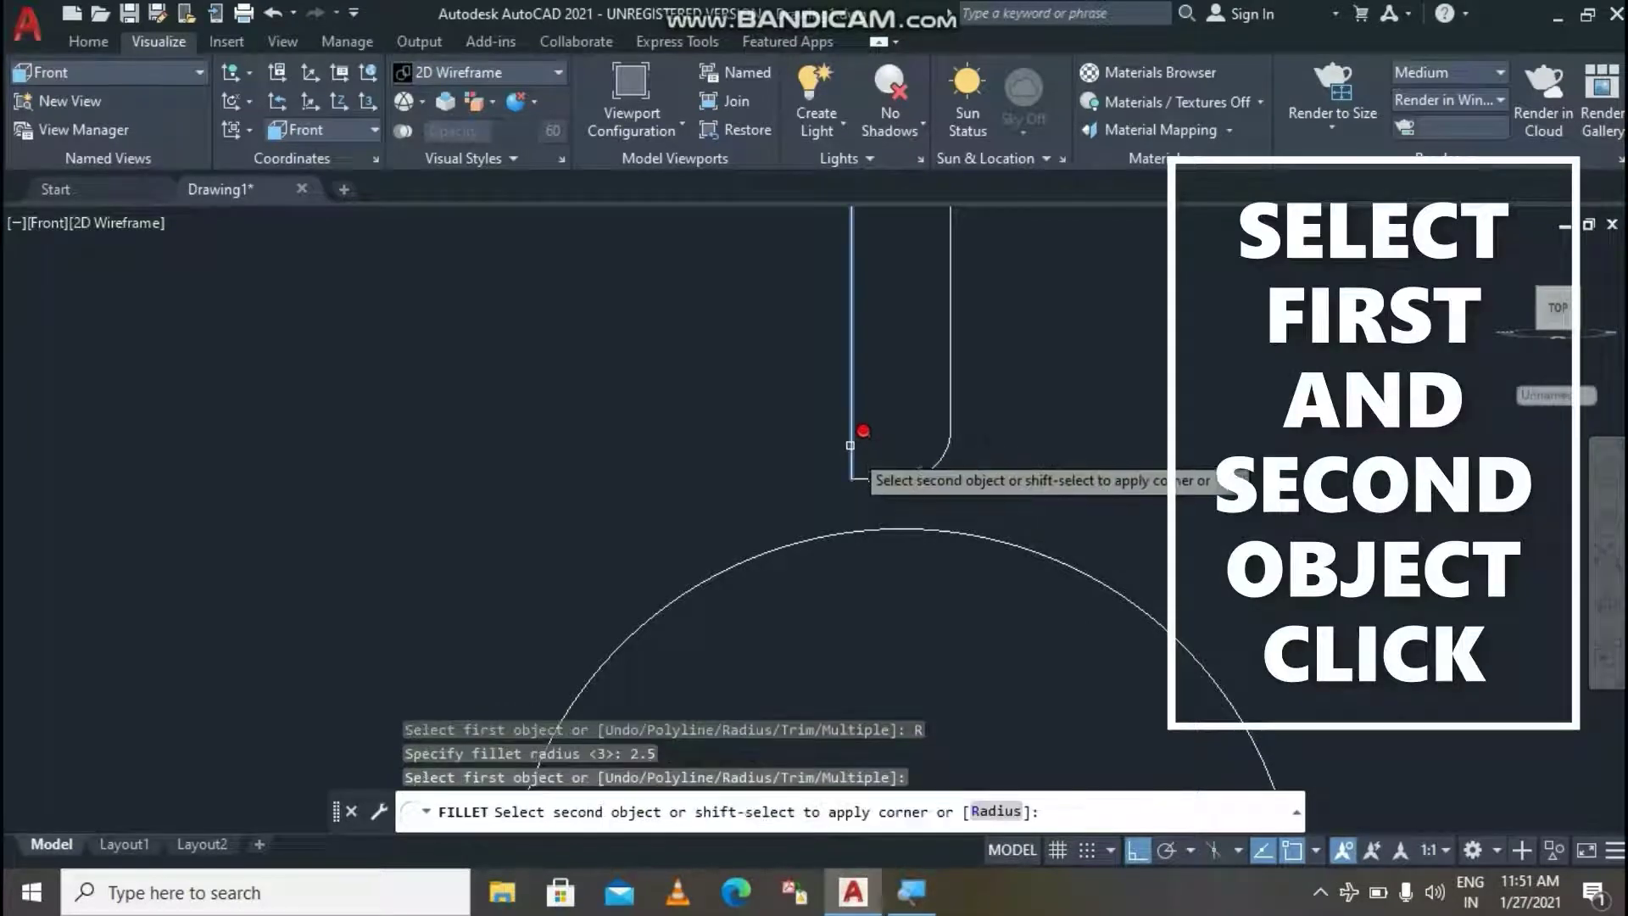
click(890, 468)
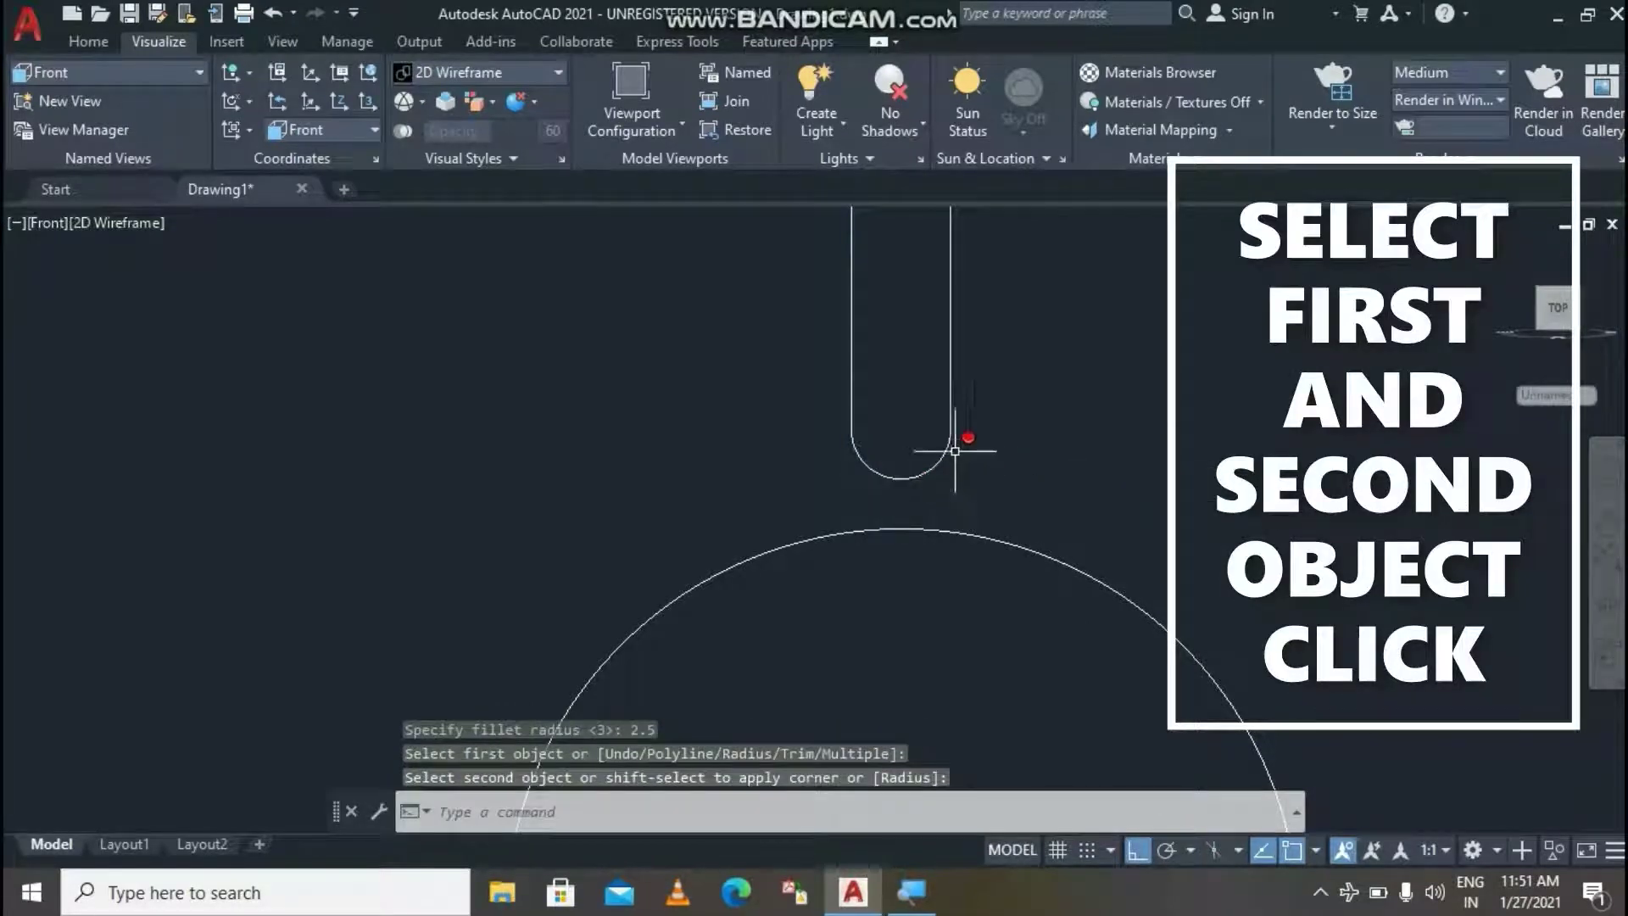
Pan and zoom out to show both the slot and the circle.
scroll(955, 450, down, 2)
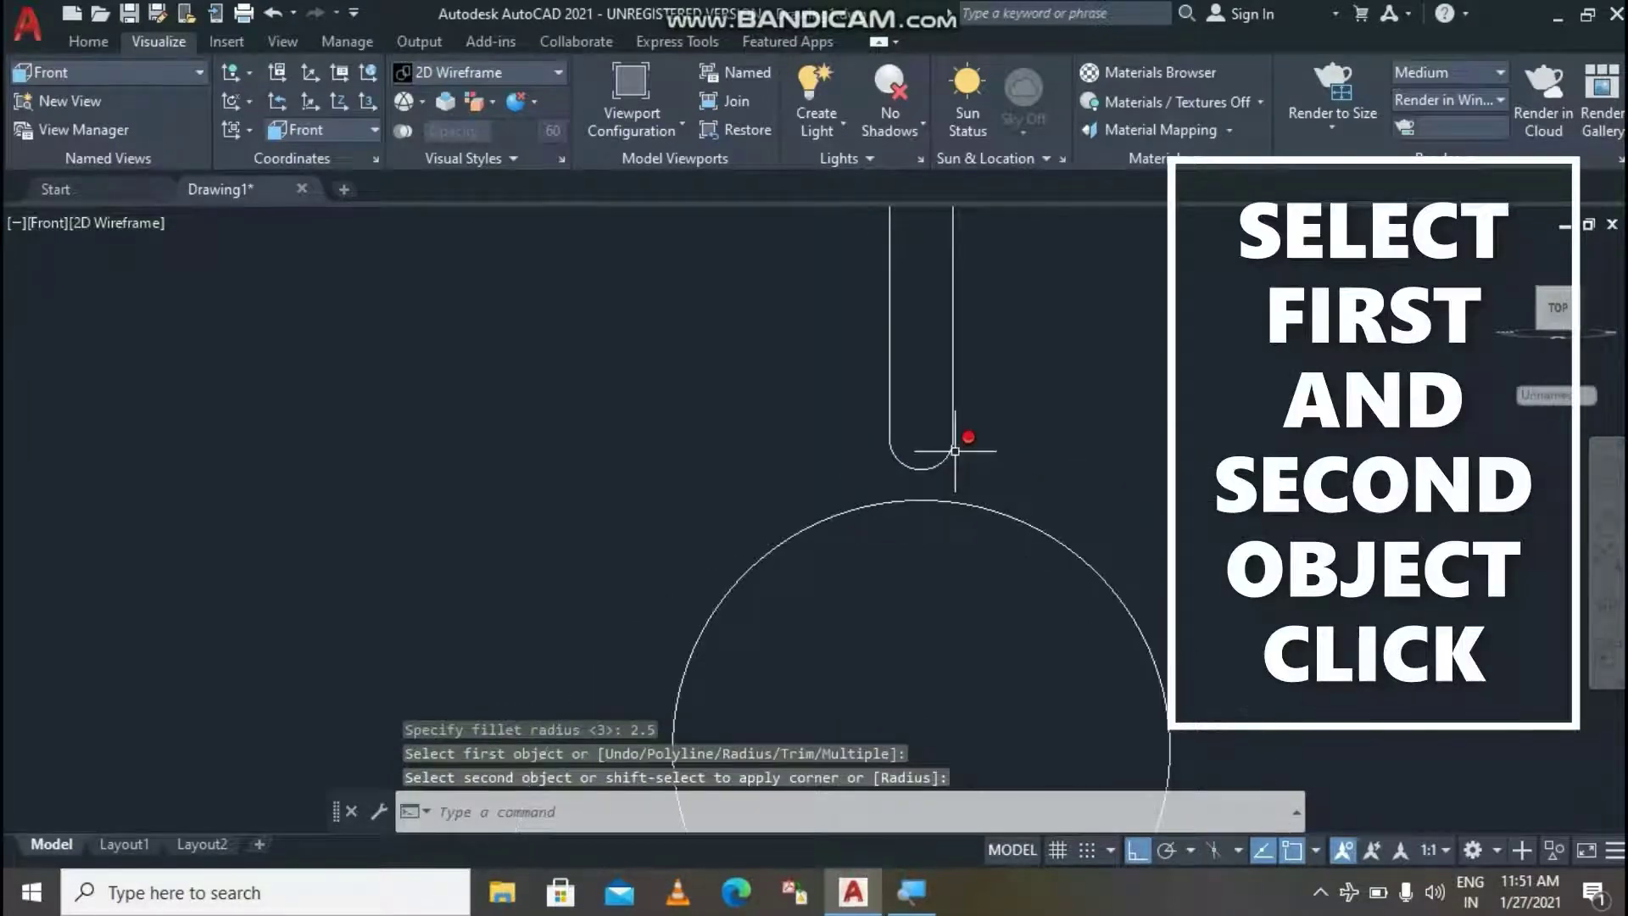
click(1608, 522)
mouse_move(1250, 421)
mouse_down()
mouse_move(1293, 767)
mouse_move(1232, 271)
mouse_move(1206, 294)
mouse_move(1238, 460)
mouse_move(1252, 453)
mouse_move(1158, 475)
mouse_move(1015, 465)
mouse_up()
scroll(1207, 297, down, 2)
scroll(1251, 447, down, 2)
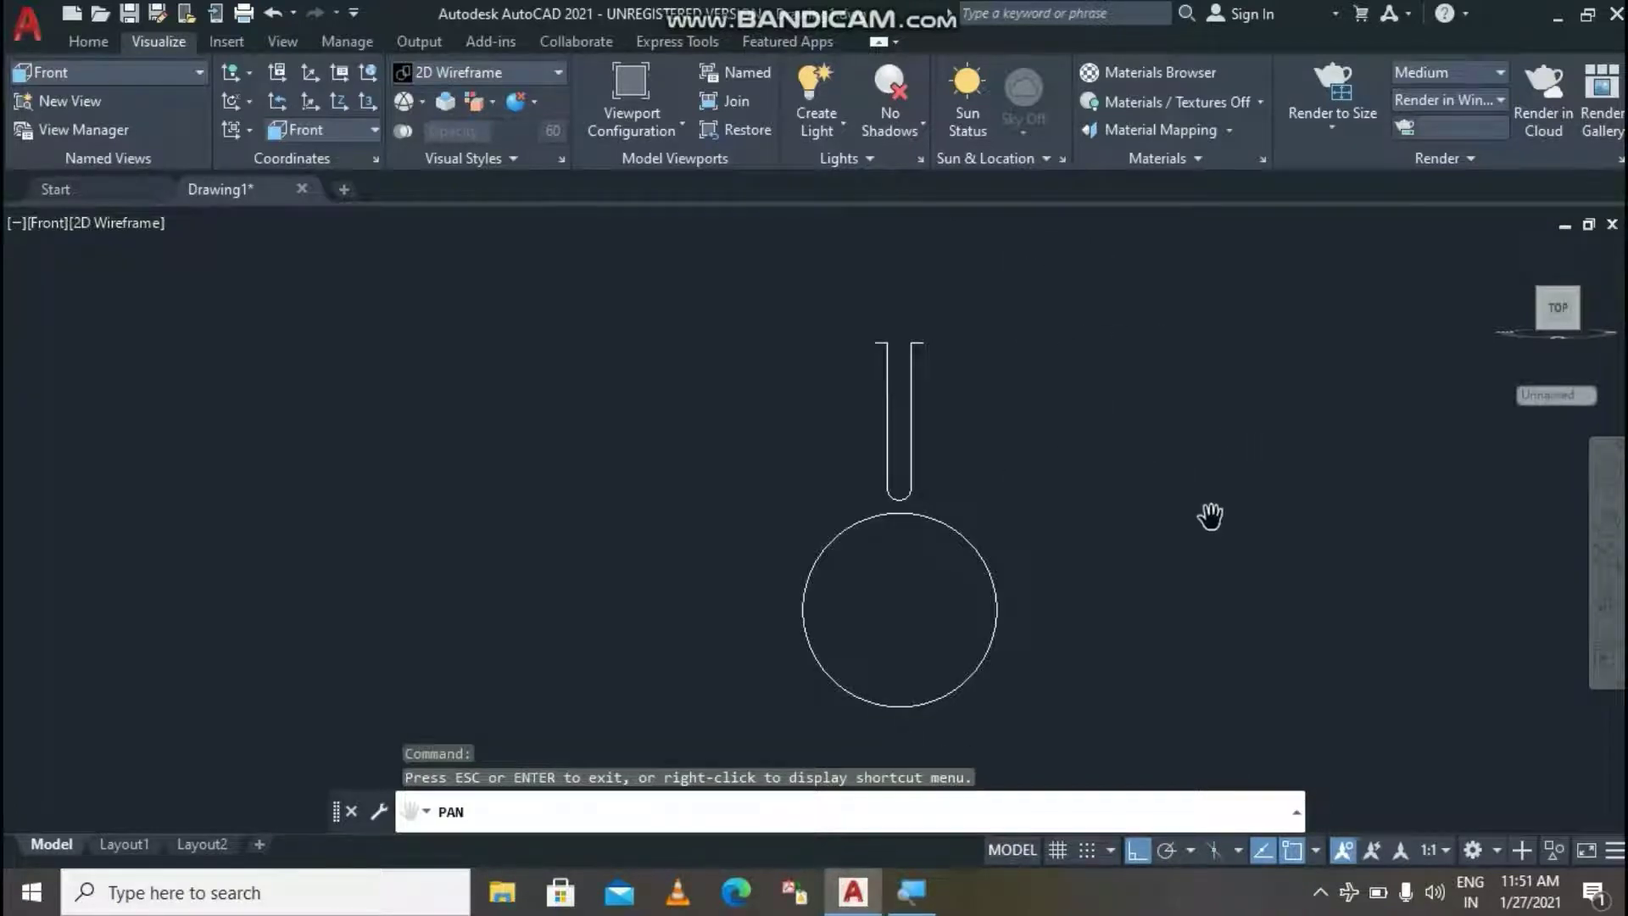
key(Escape)
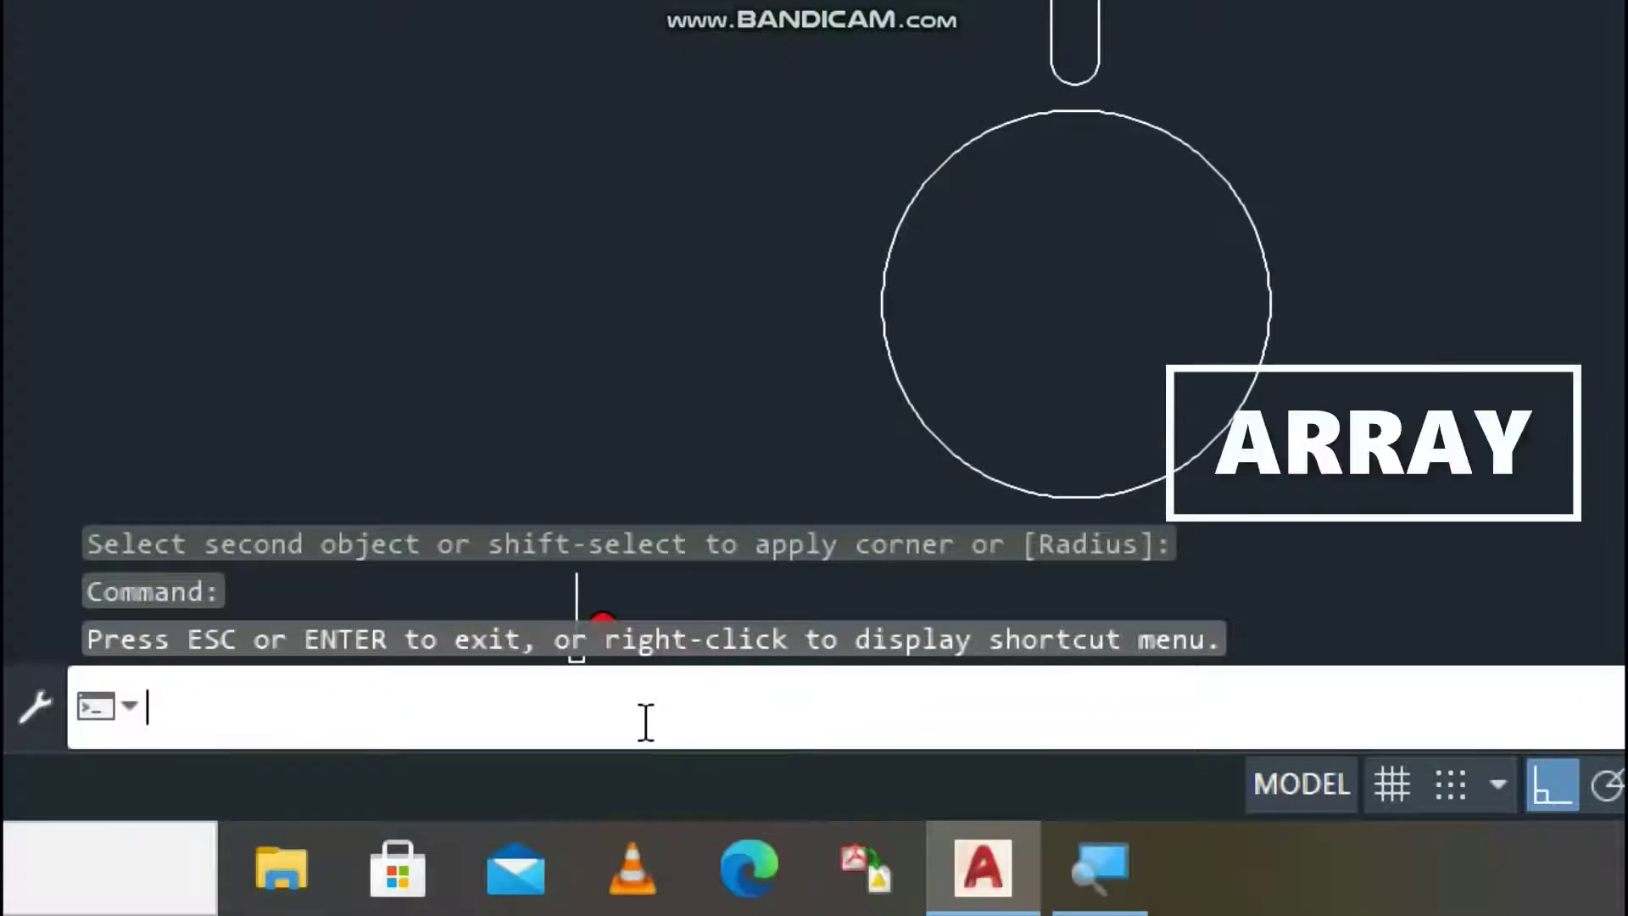
Start ARRAY on the five slot lines and choose the Polar array type.
text(a)
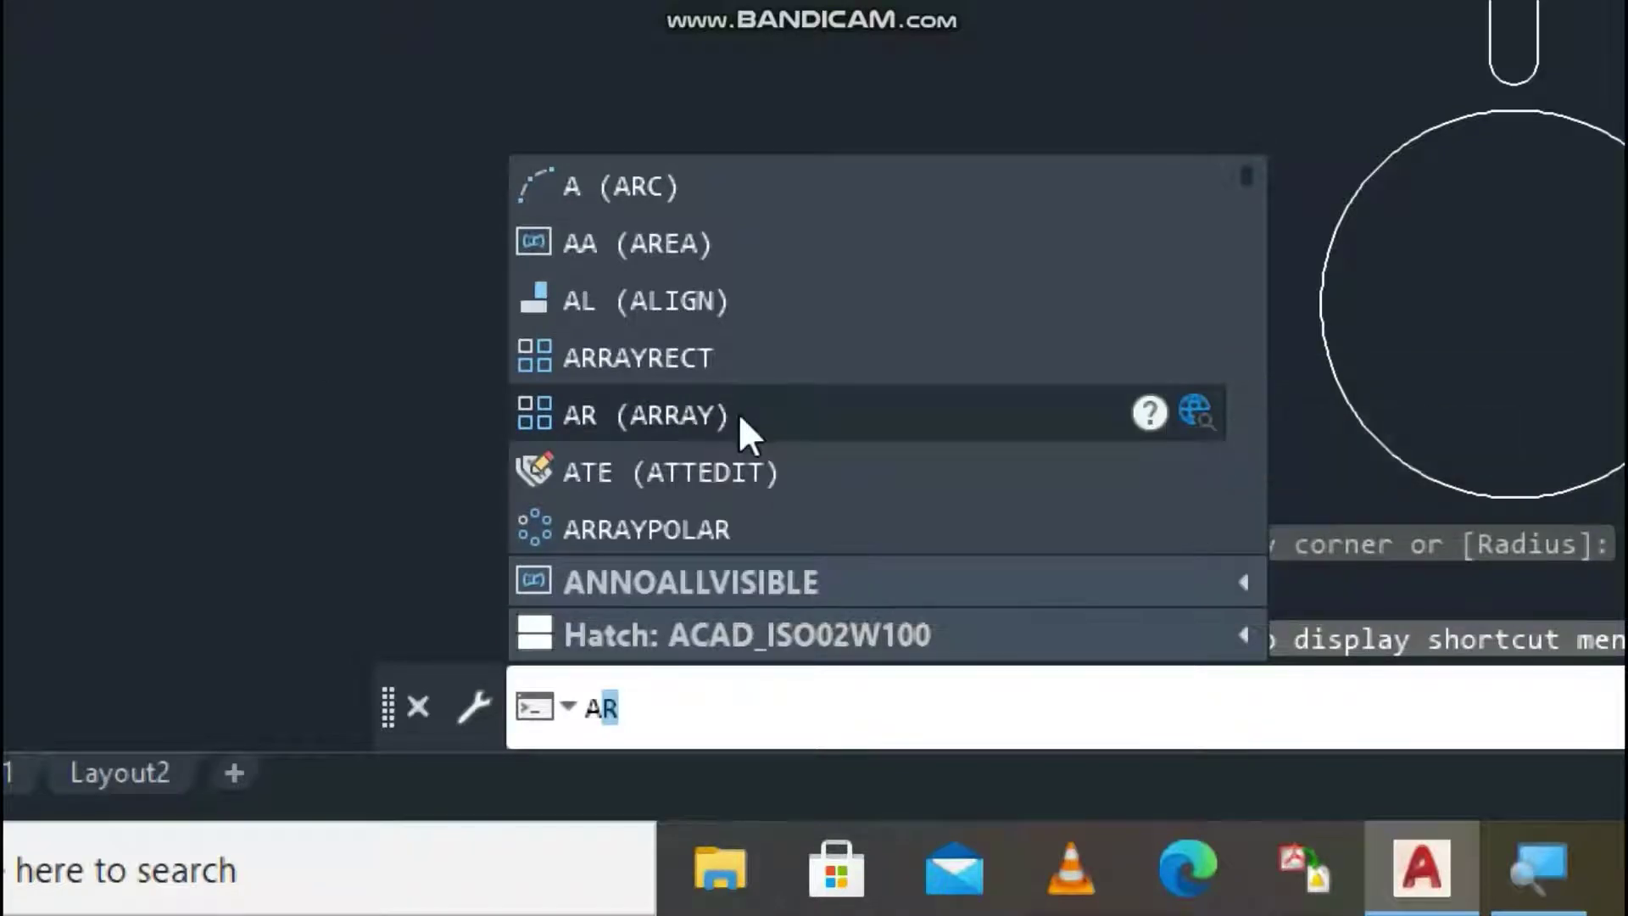
click(740, 417)
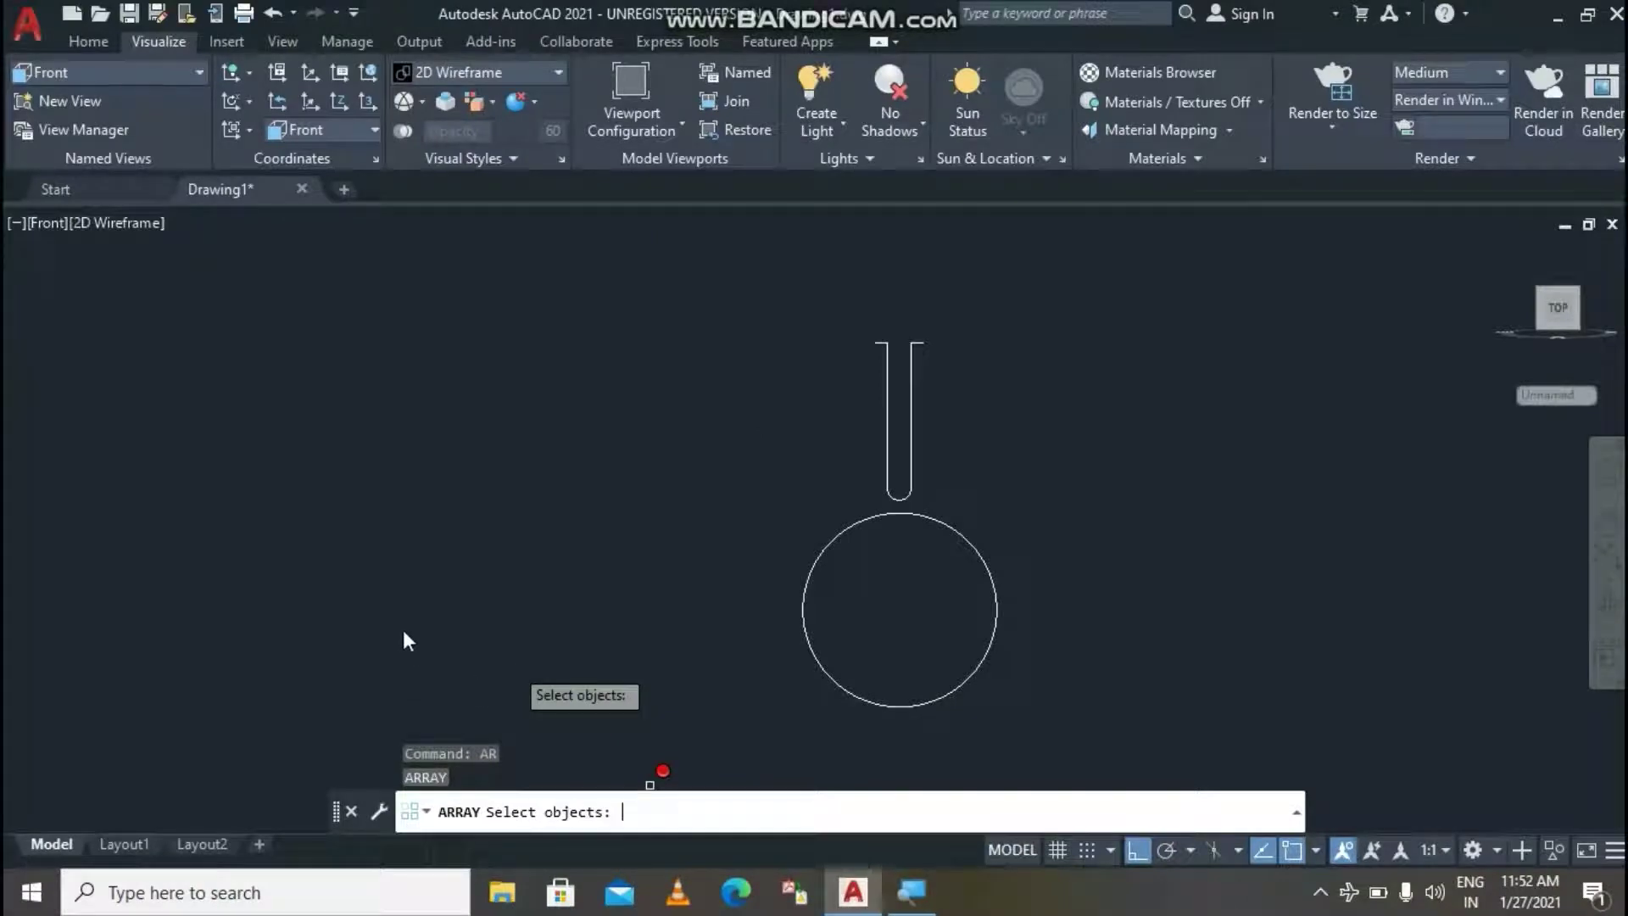
click(878, 338)
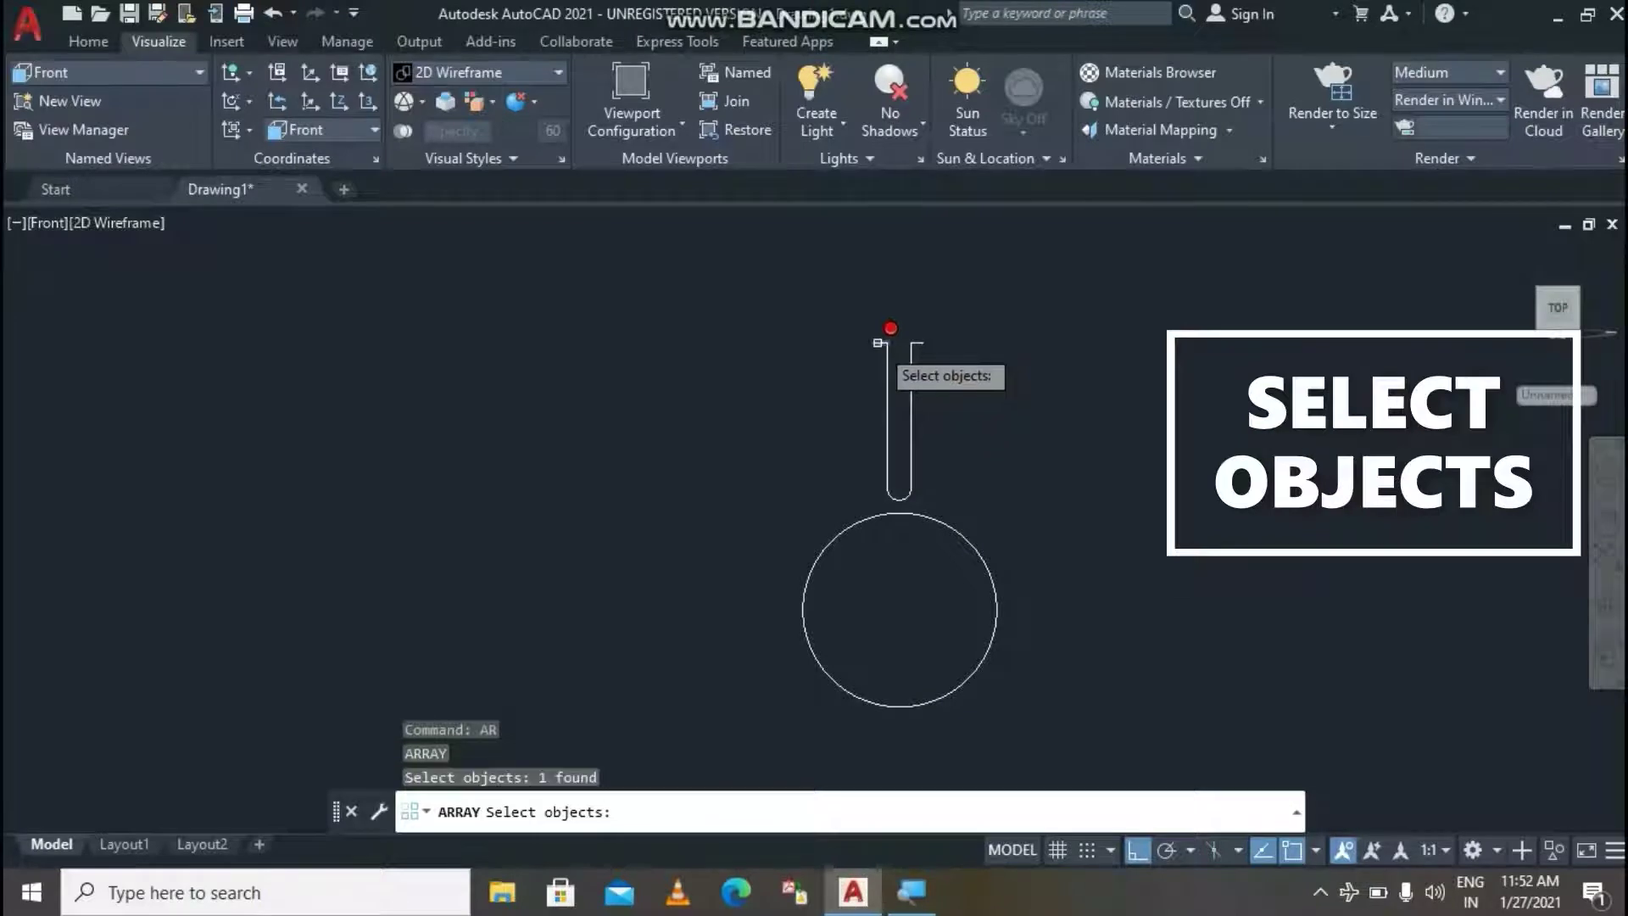
click(882, 356)
click(898, 492)
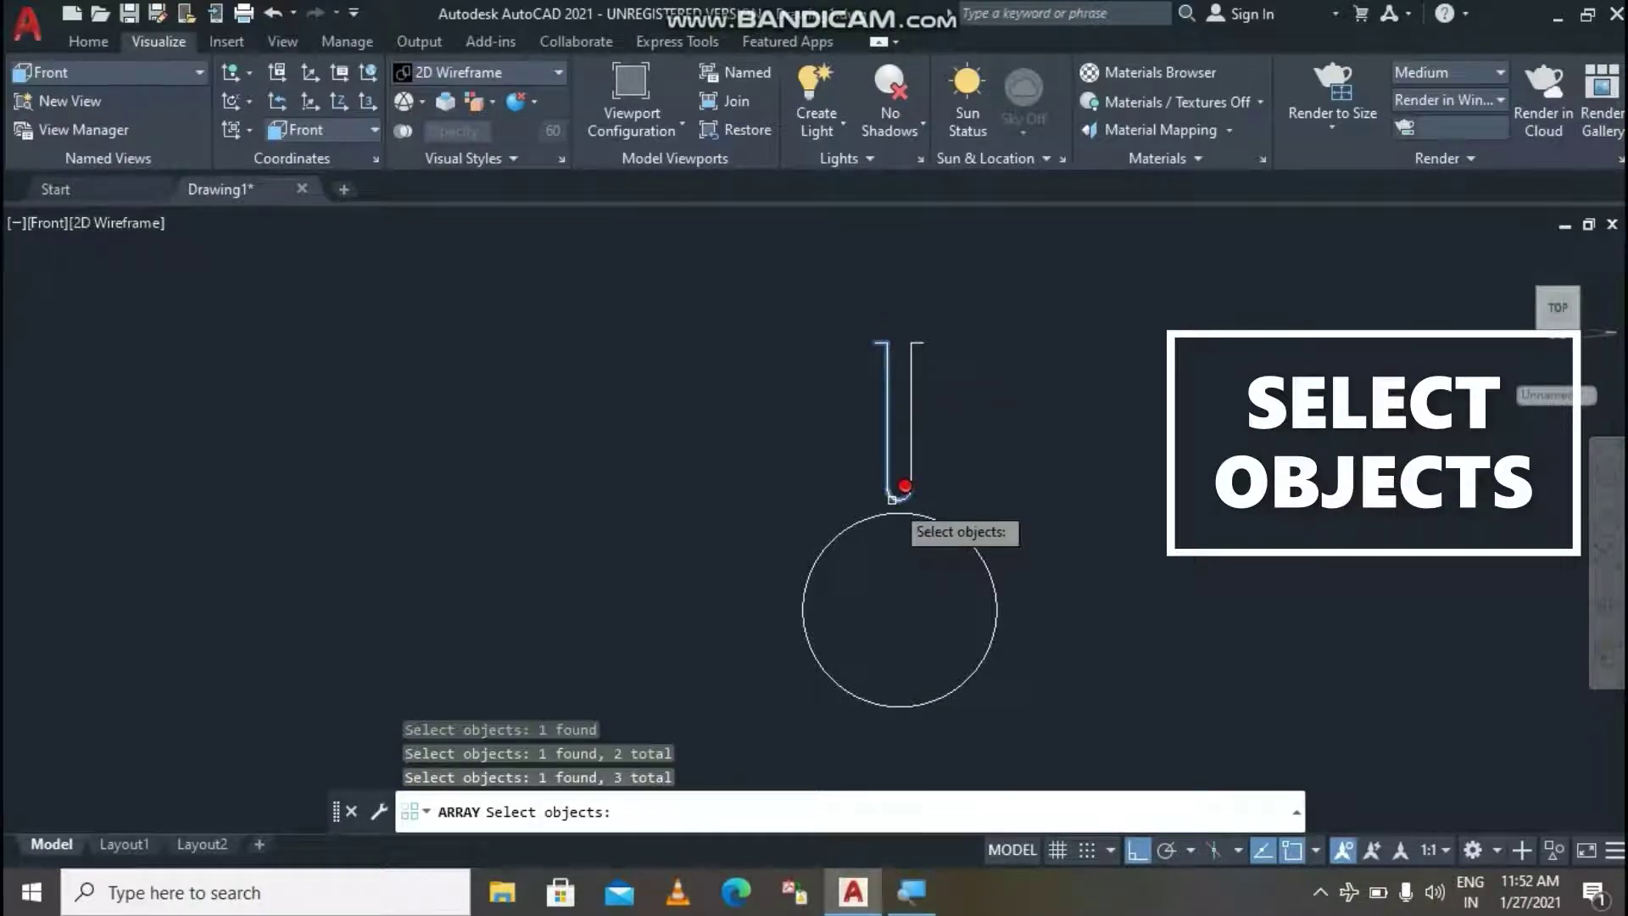
click(911, 474)
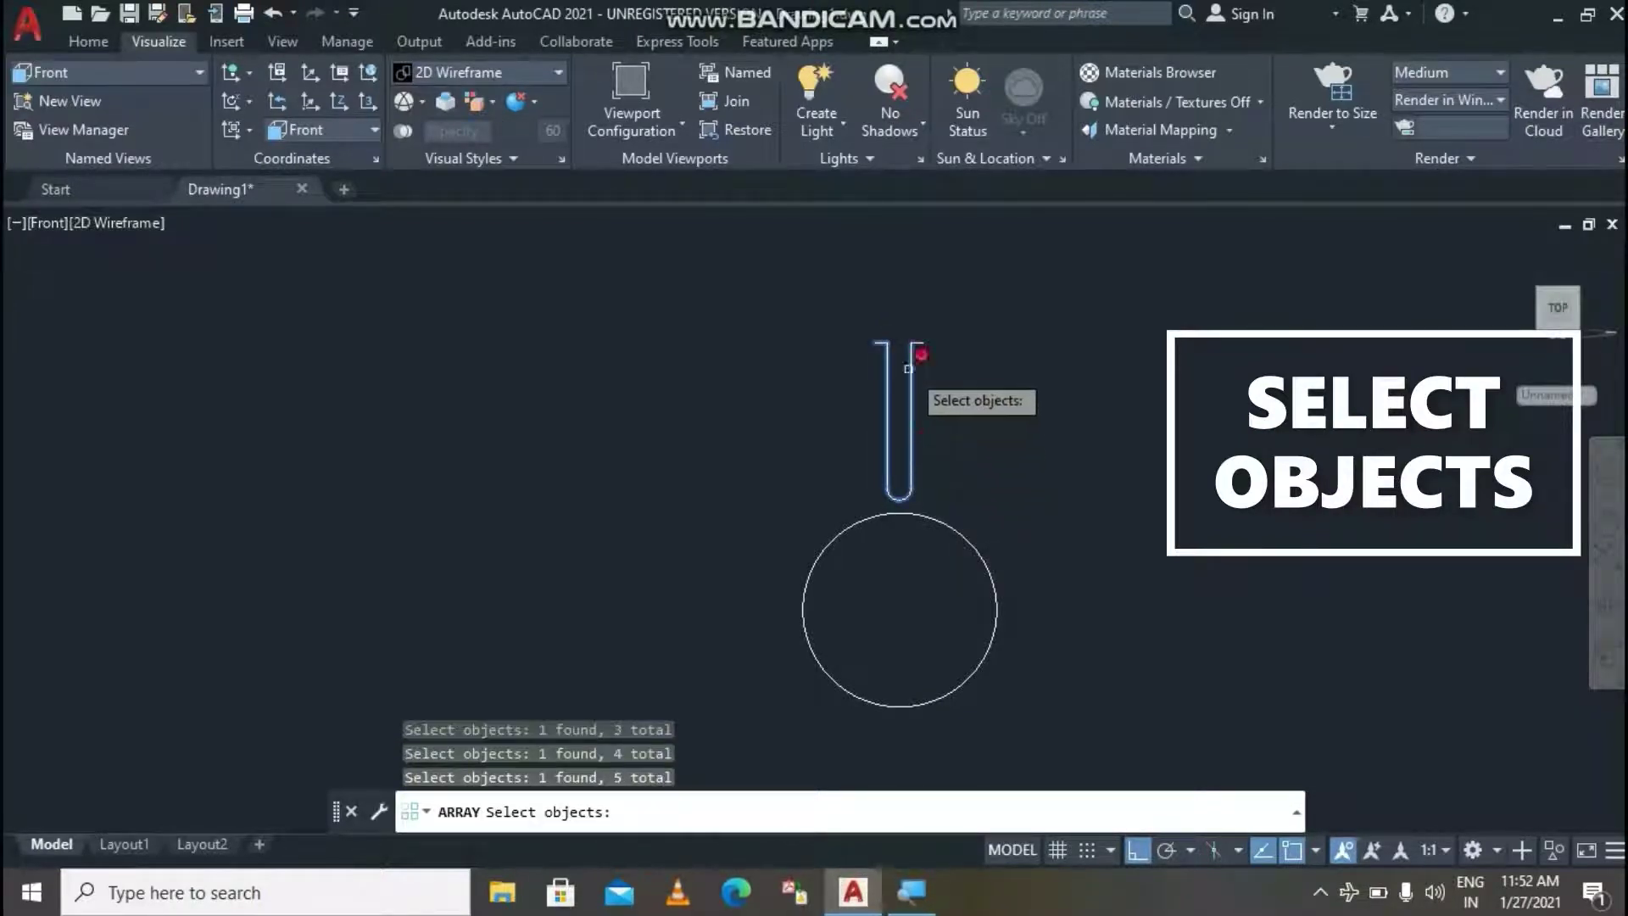
click(916, 343)
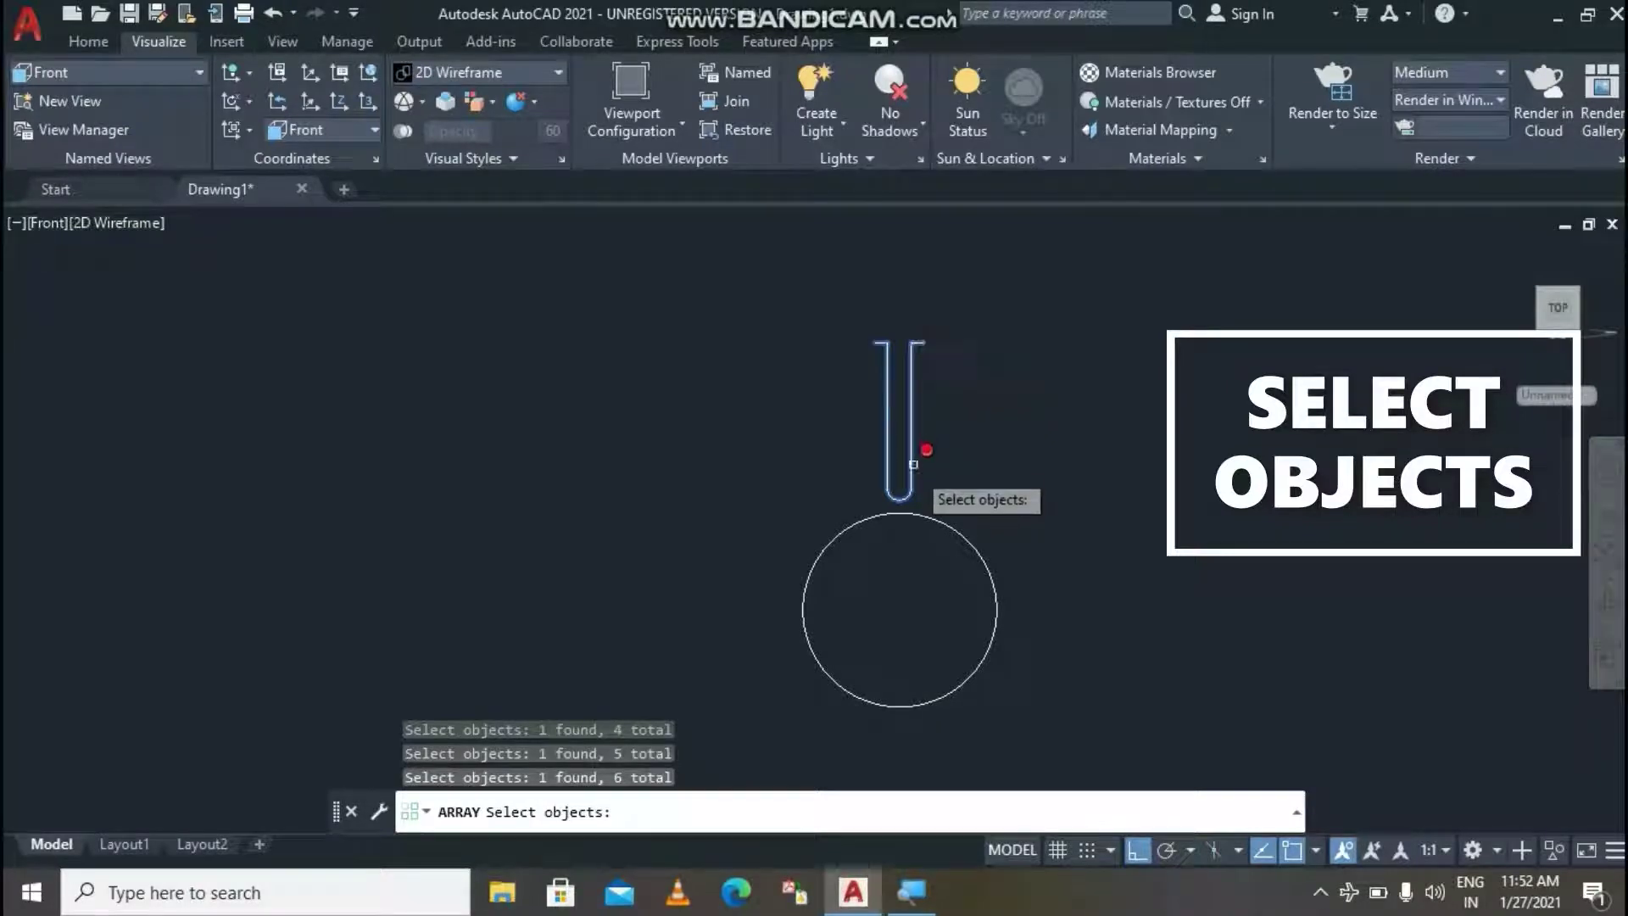
key(Return)
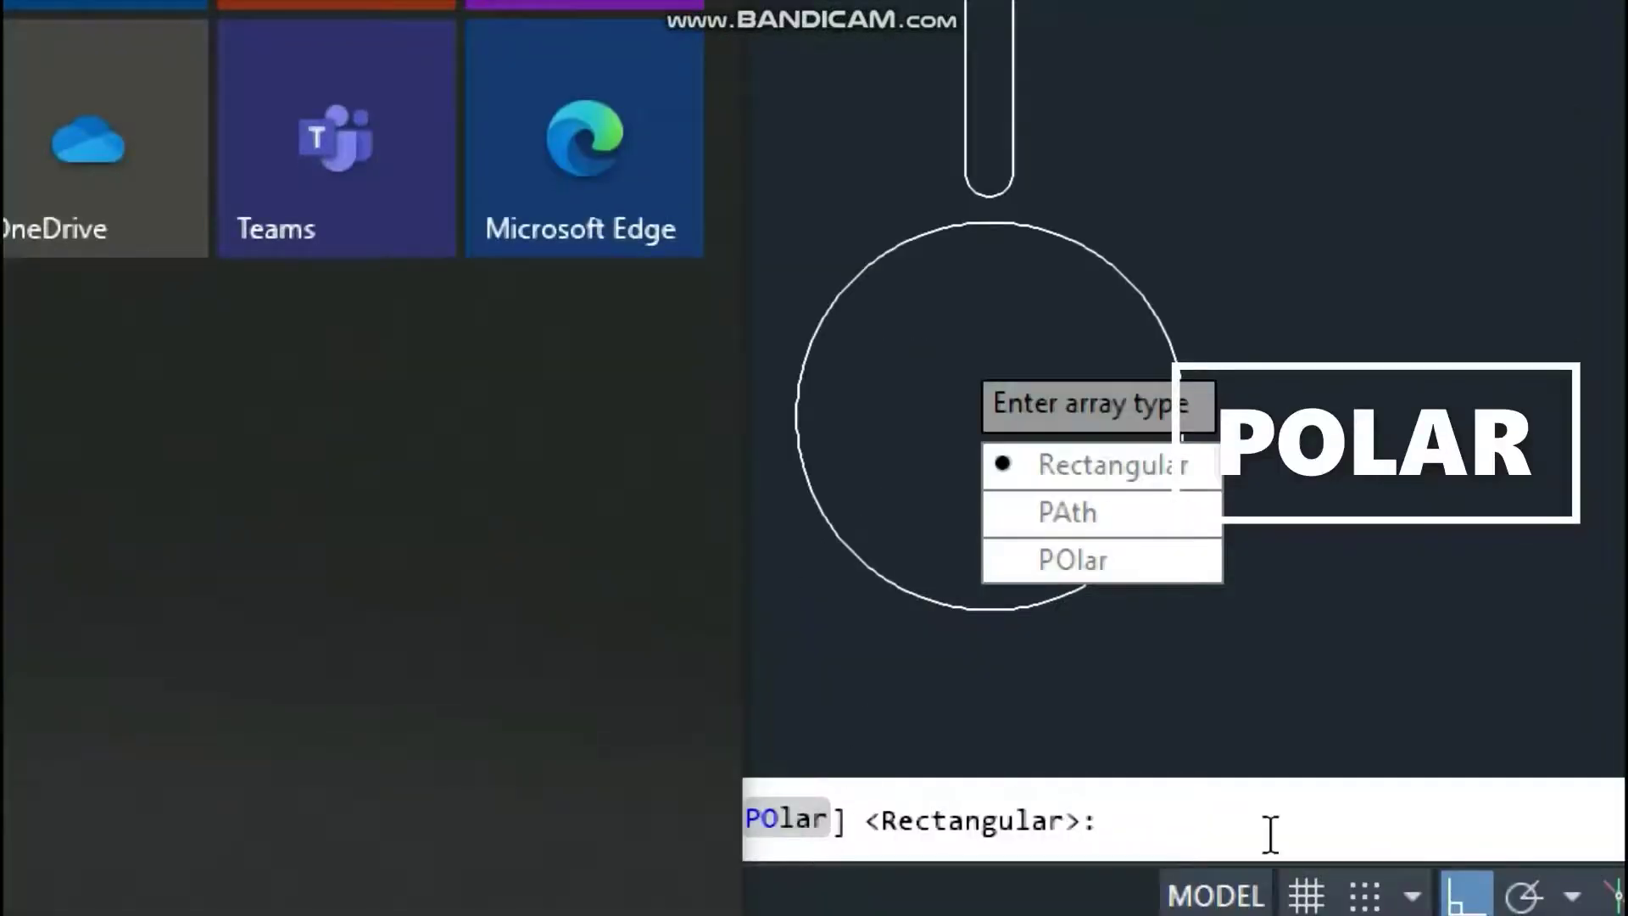
click(1282, 839)
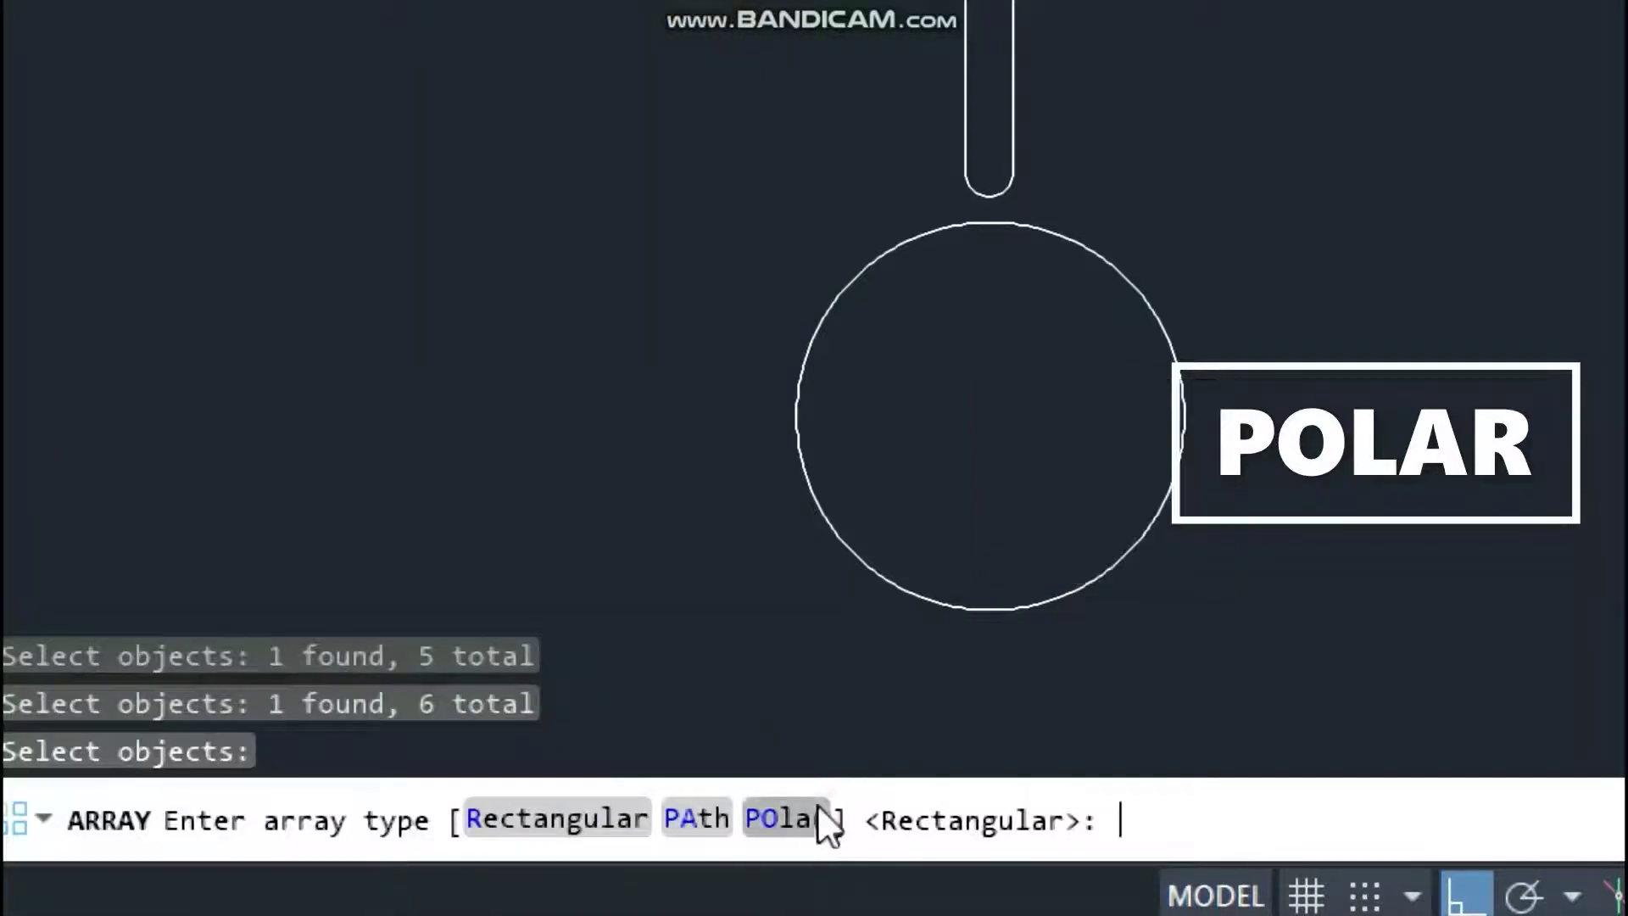
click(815, 818)
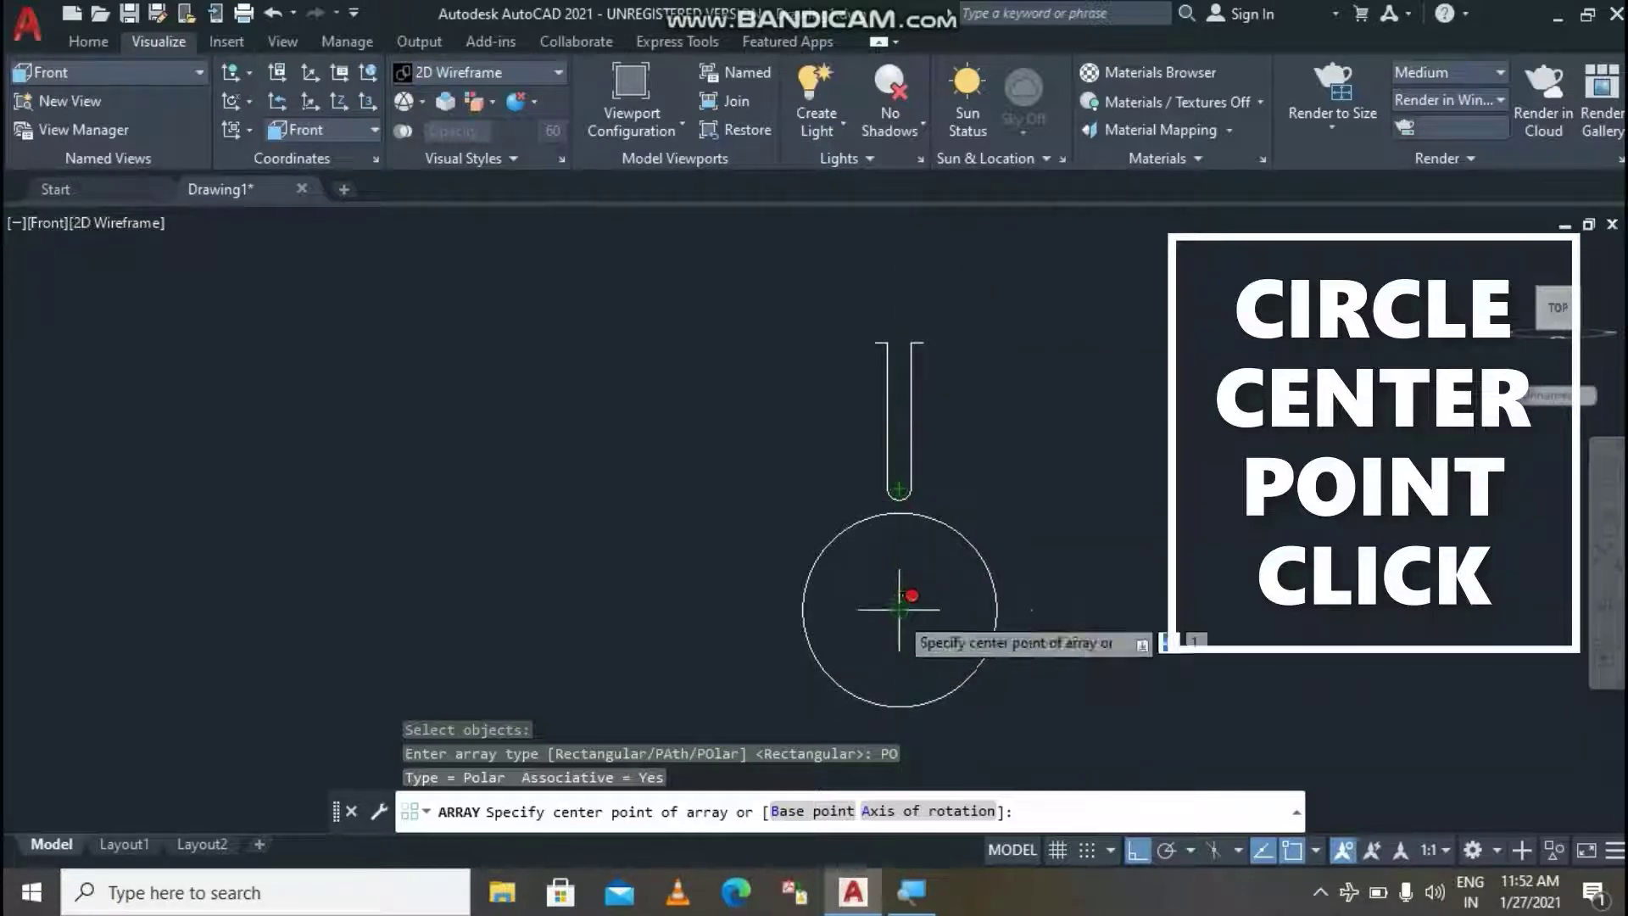
Centre the polar array on the circle's centre with 8 items and close the array.
click(898, 608)
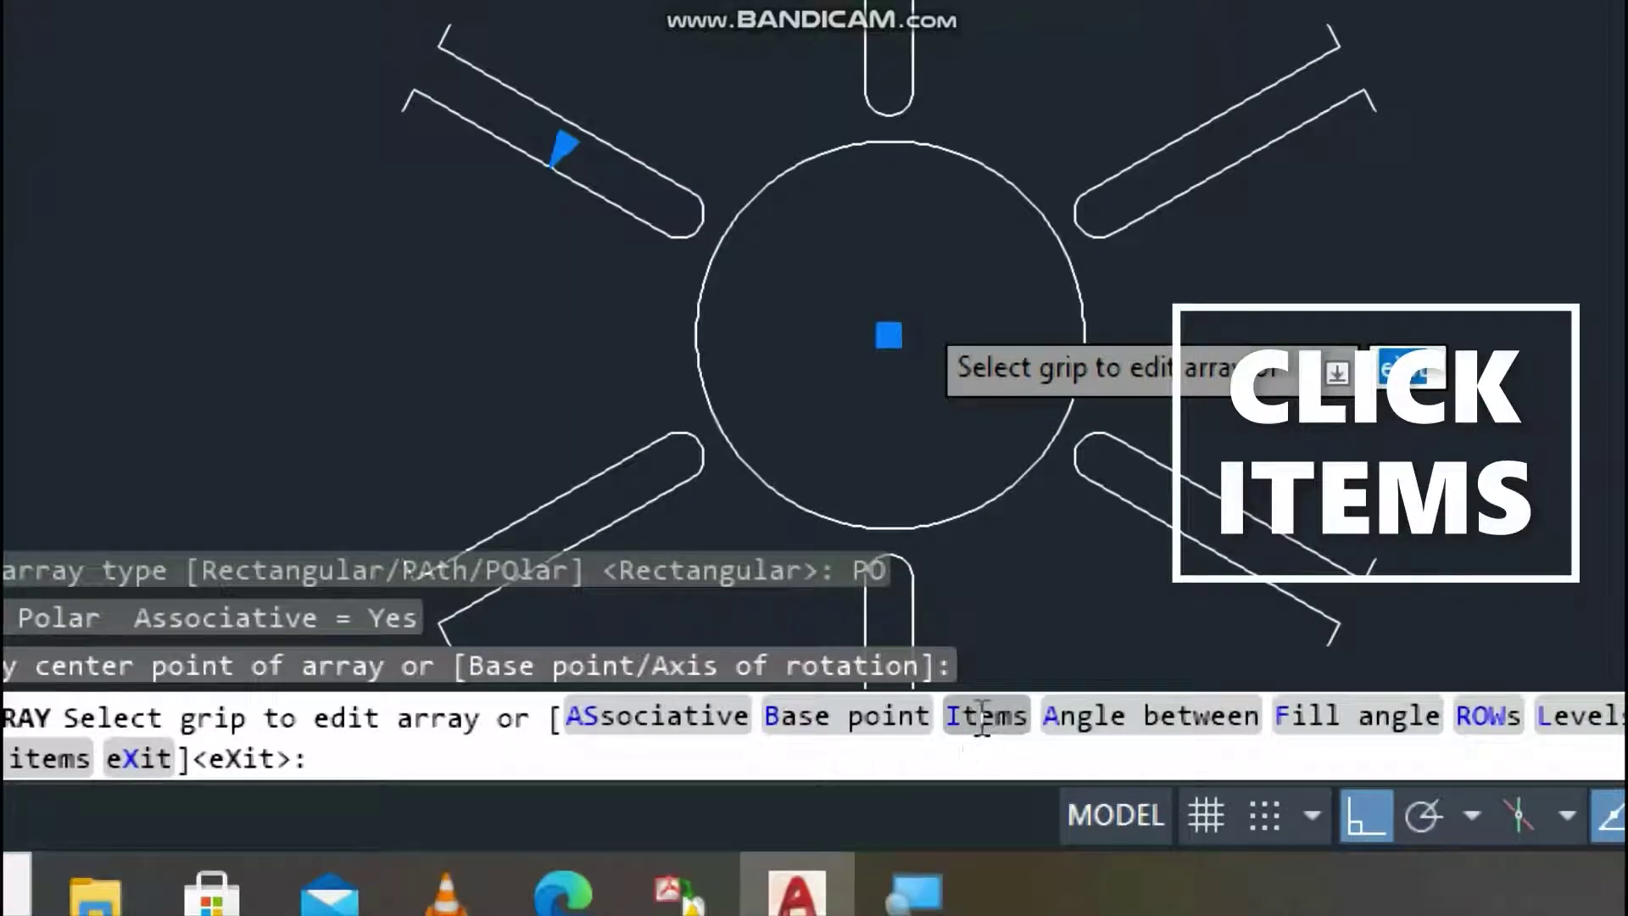
click(977, 716)
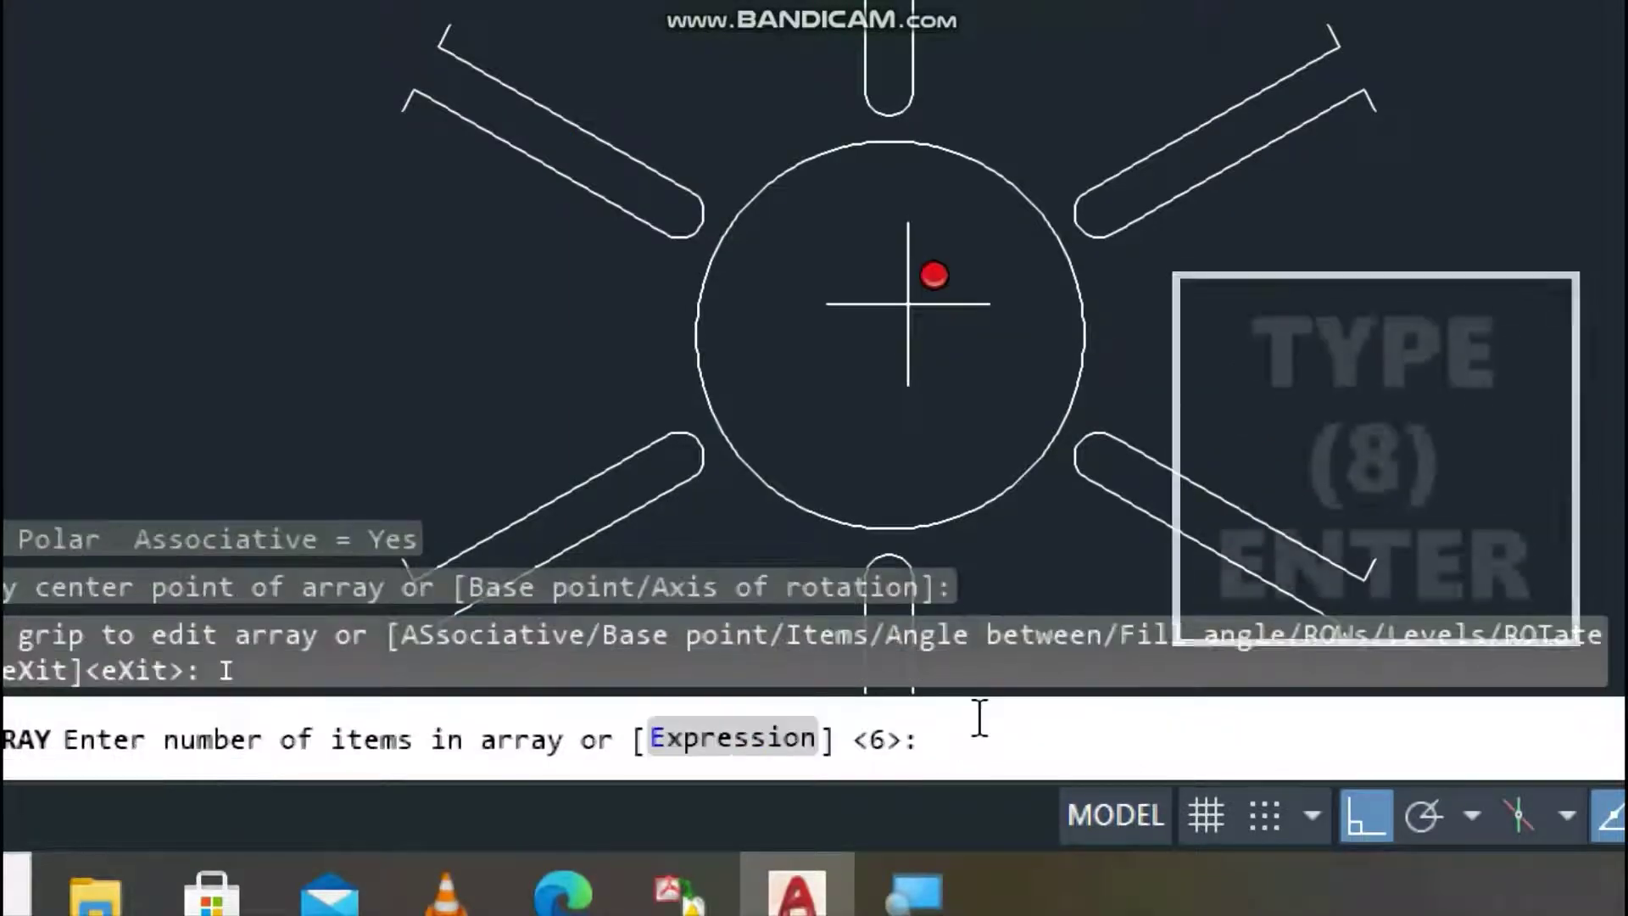
text(6)
key(BackSpace)
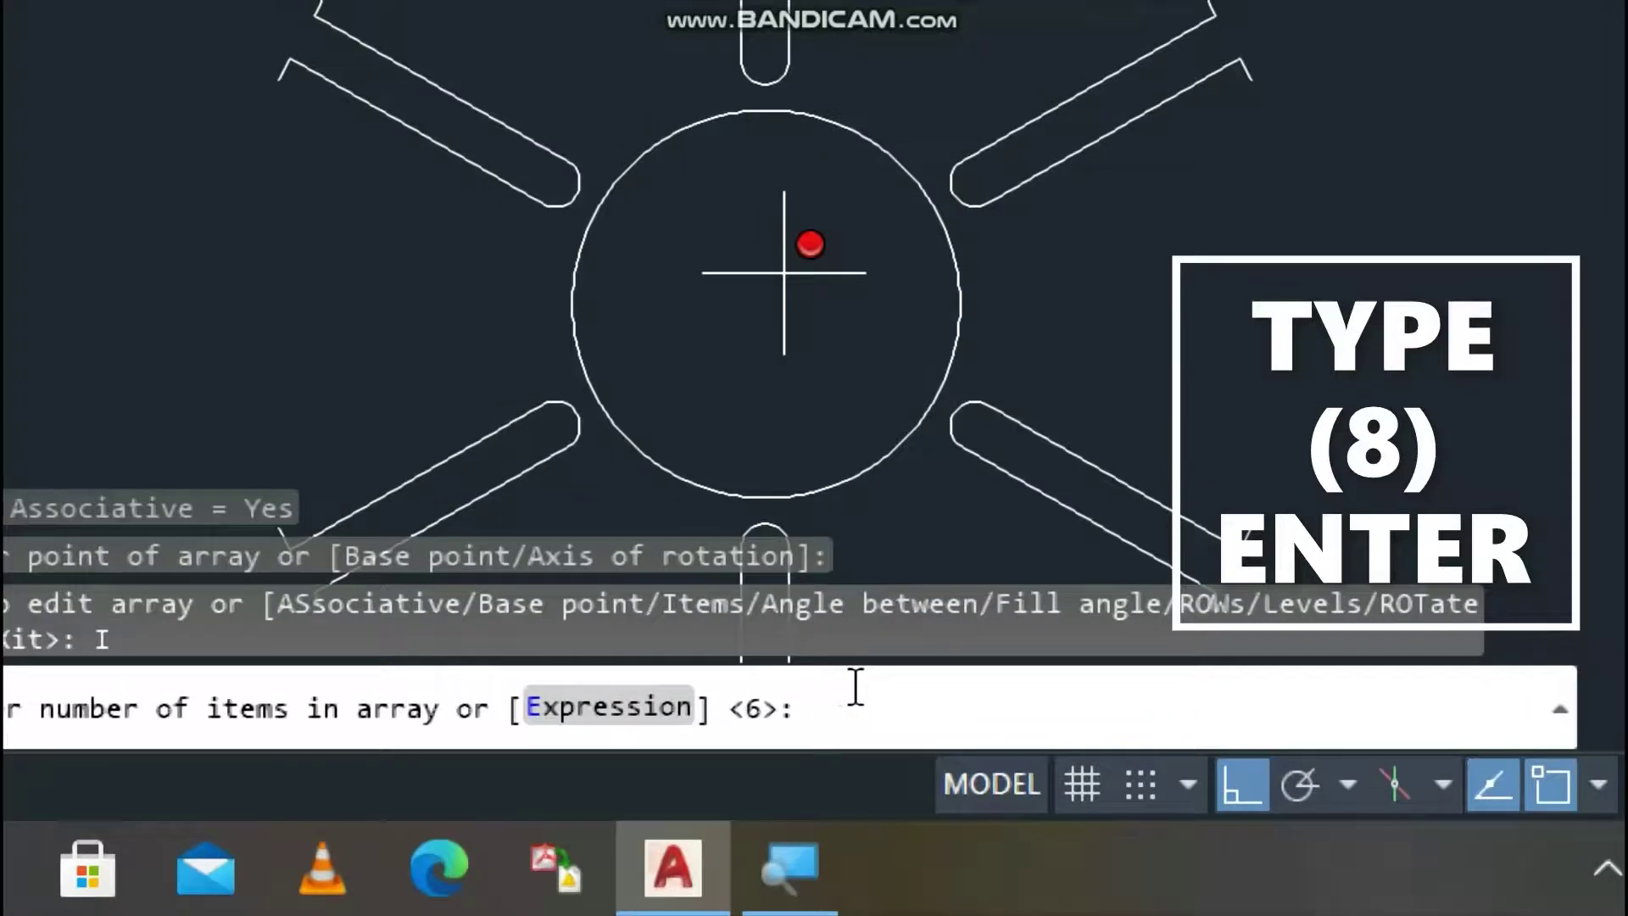
text(8)
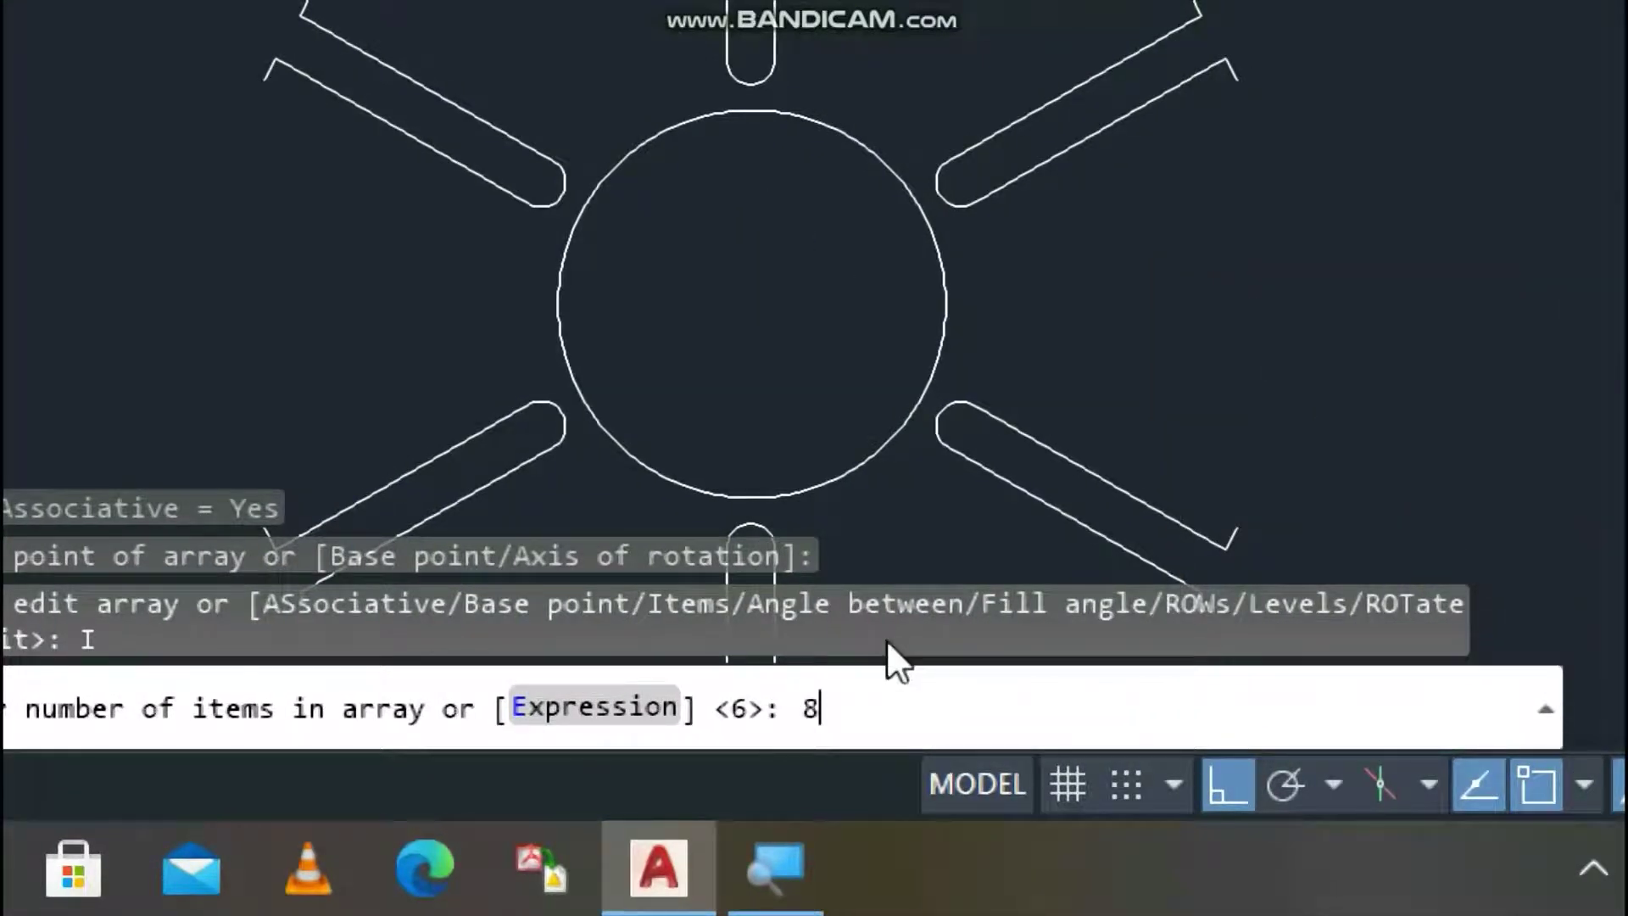
key(Return)
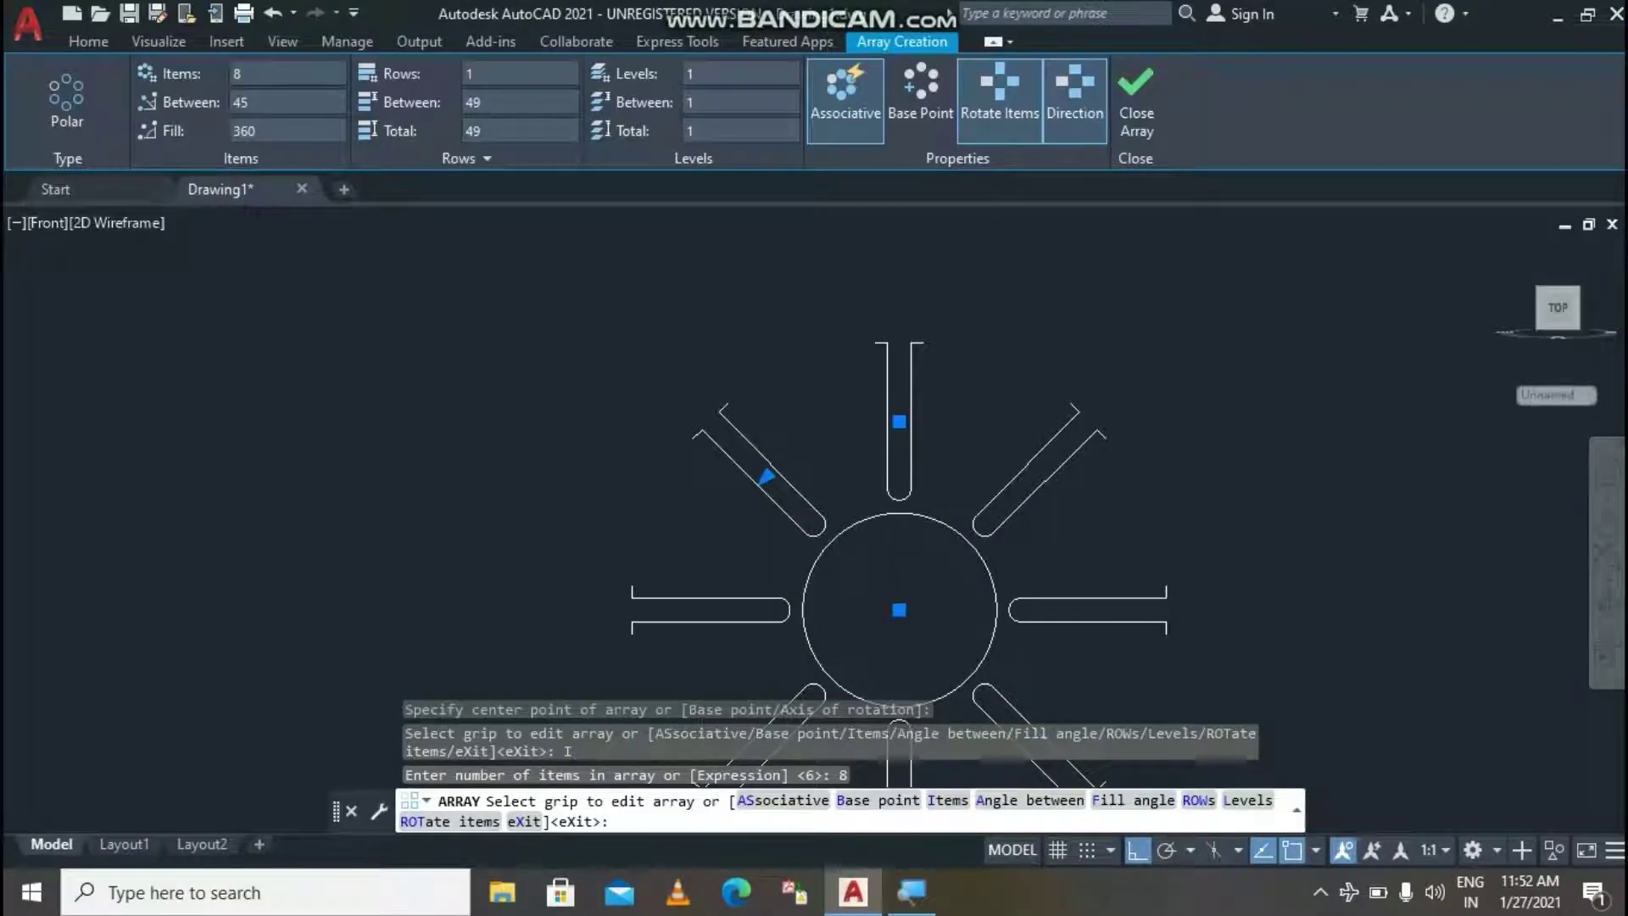
key(Return)
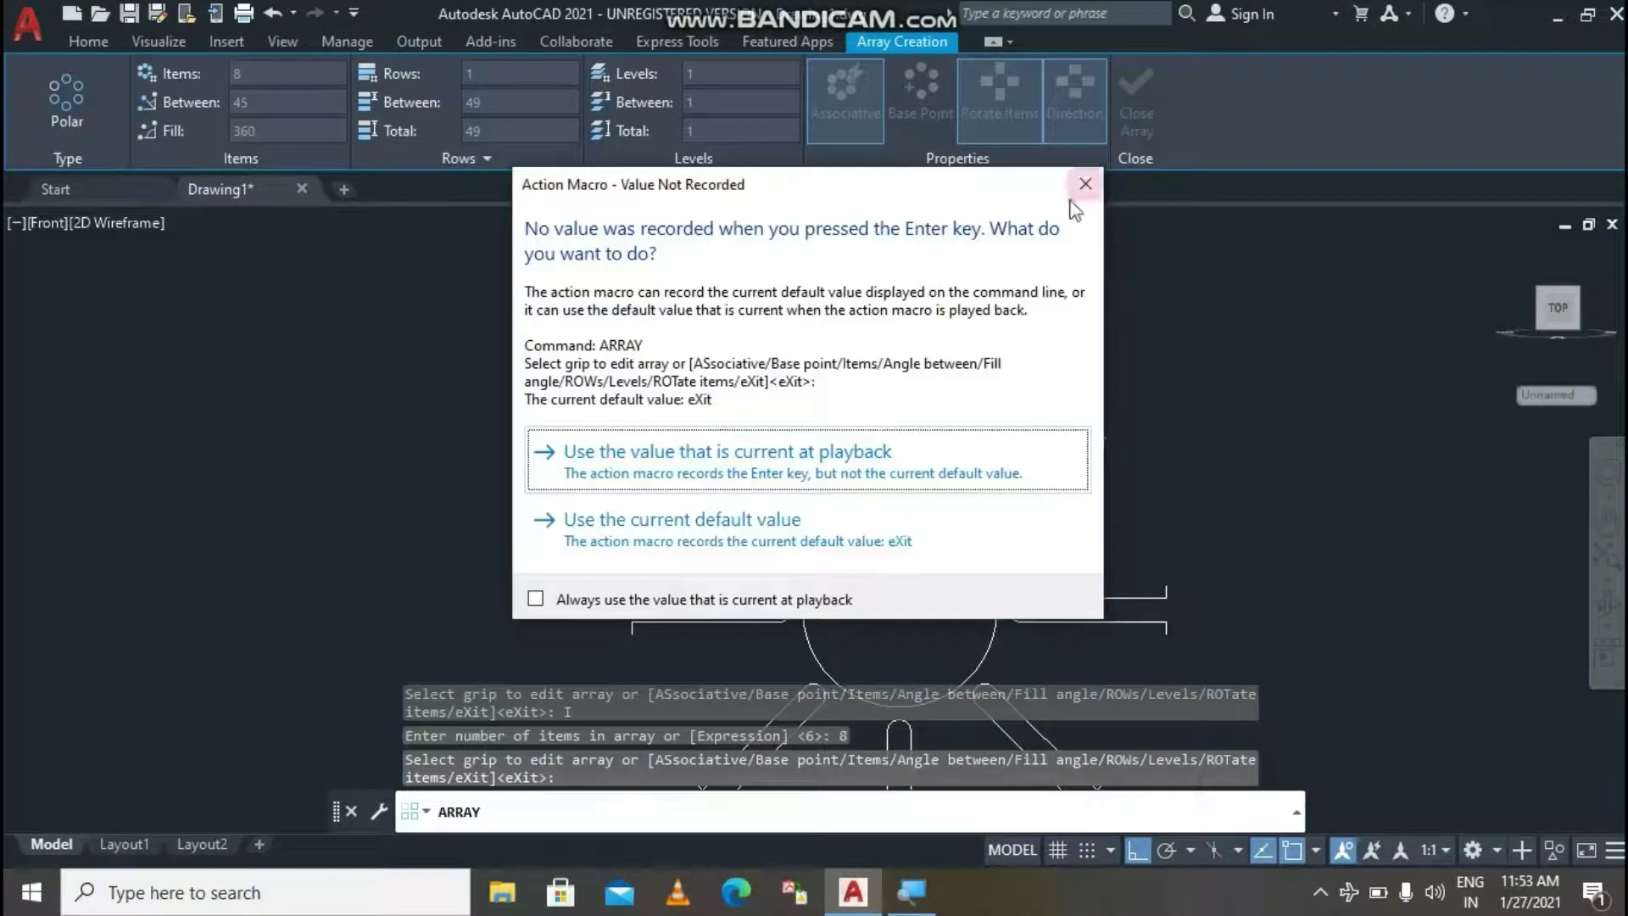
click(1085, 184)
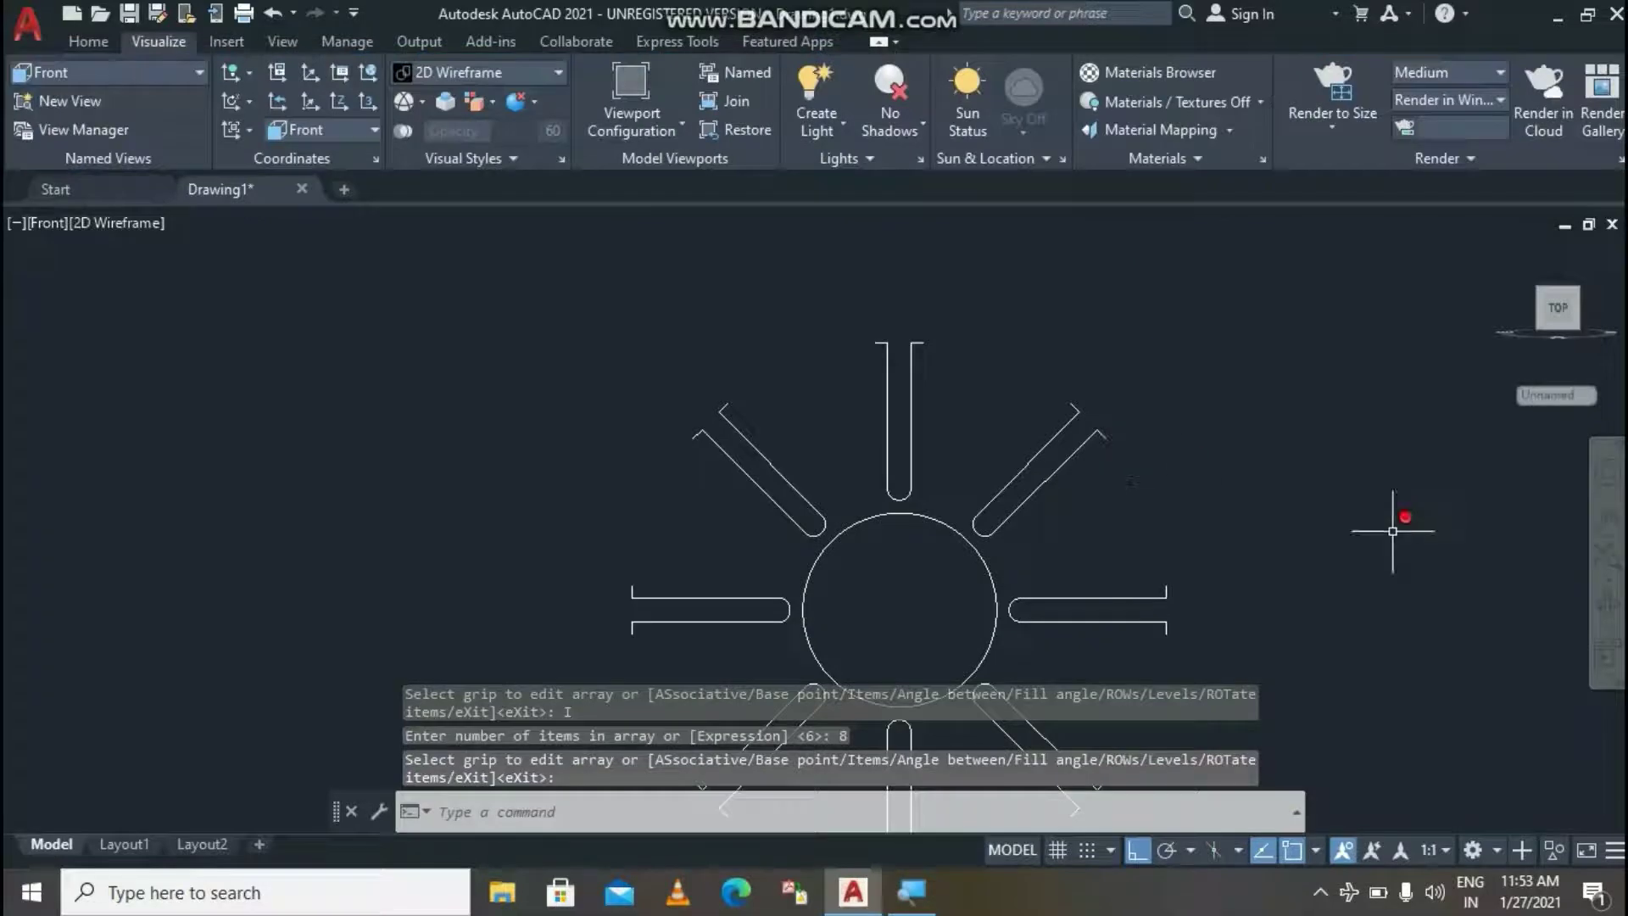
Pan and zoom out to bring the eight-slot pattern into view.
click(1606, 521)
mouse_move(1467, 549)
mouse_down()
mouse_move(1468, 433)
mouse_move(1469, 456)
mouse_up()
scroll(1469, 455, down, 2)
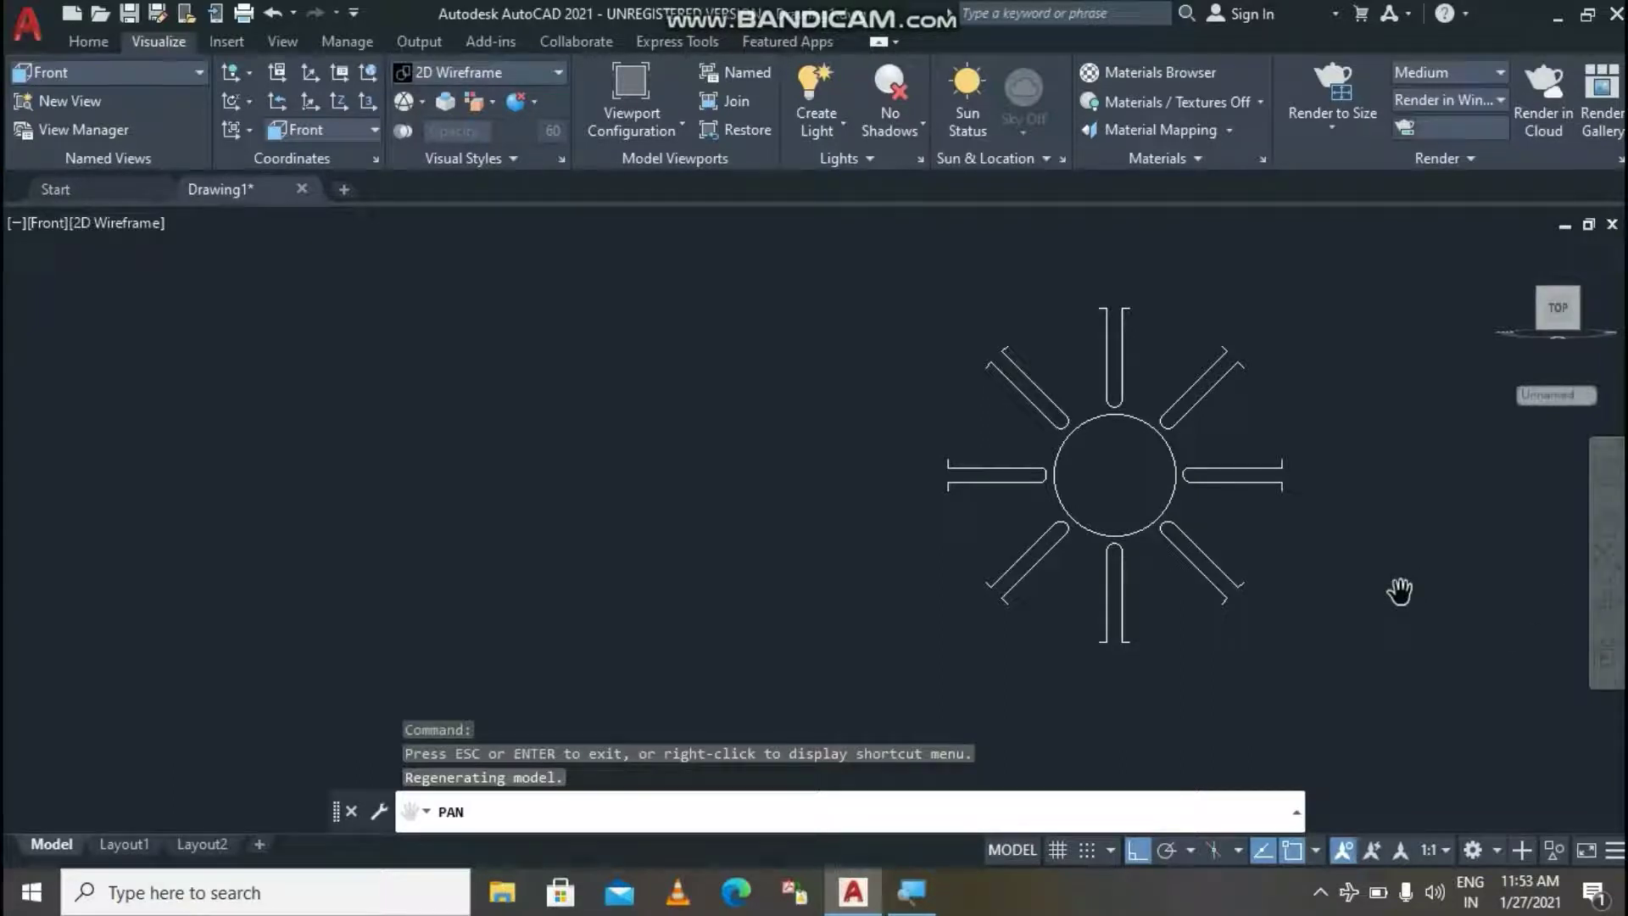
key(Escape)
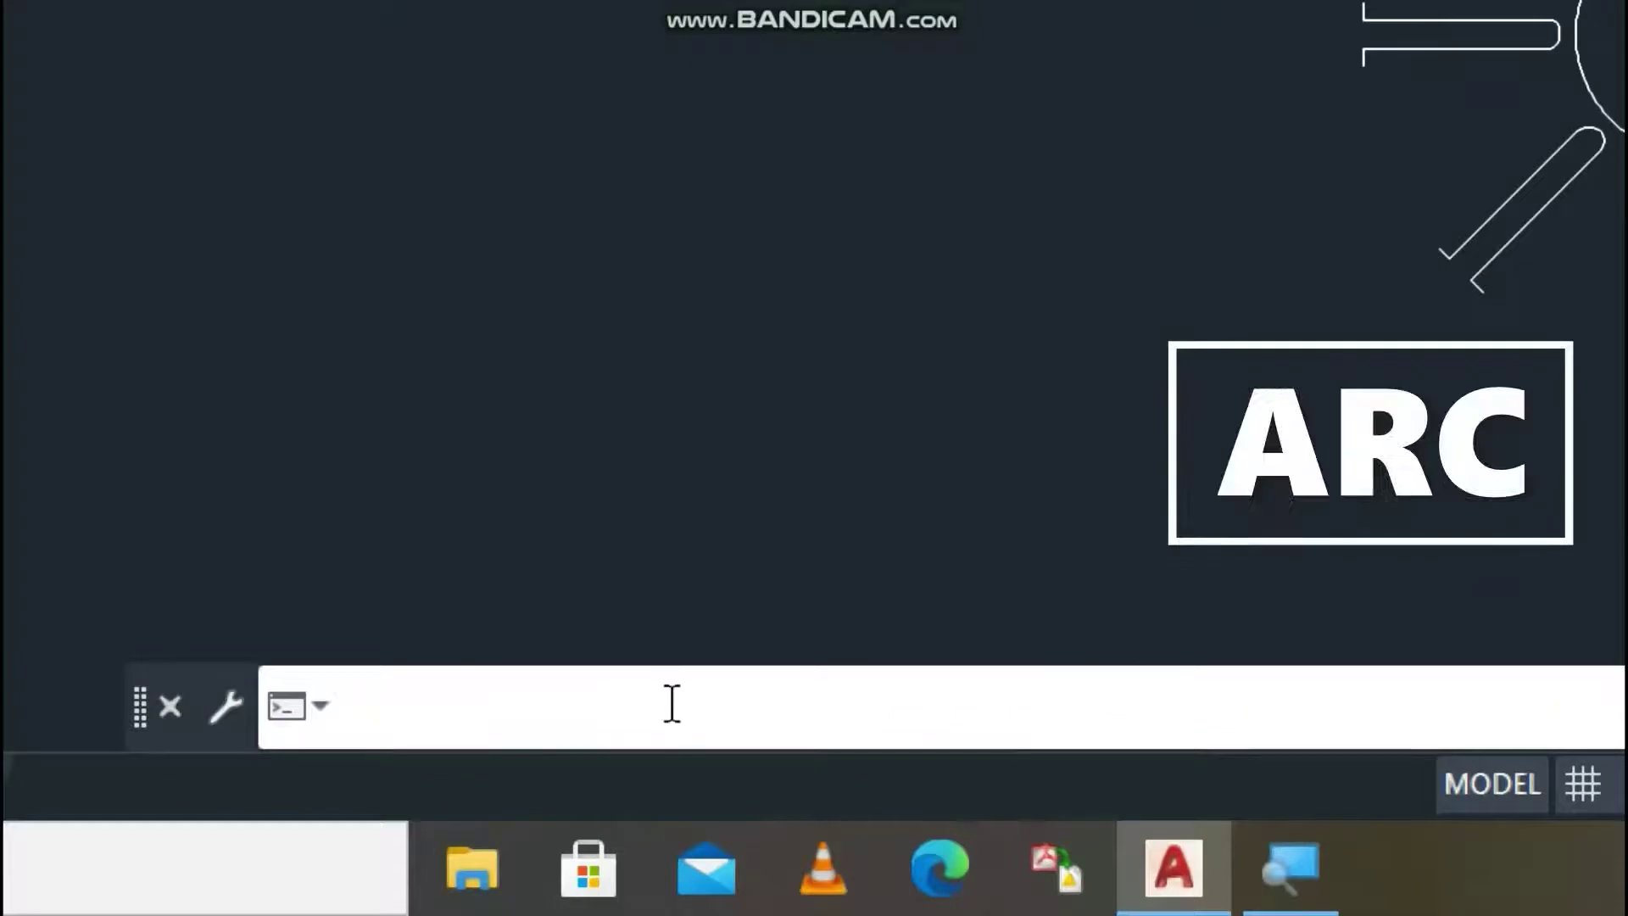
Draw an arc from the top slot's end, with Polar Tracking on, to the upper-right diagonal slot's end.
text(a)
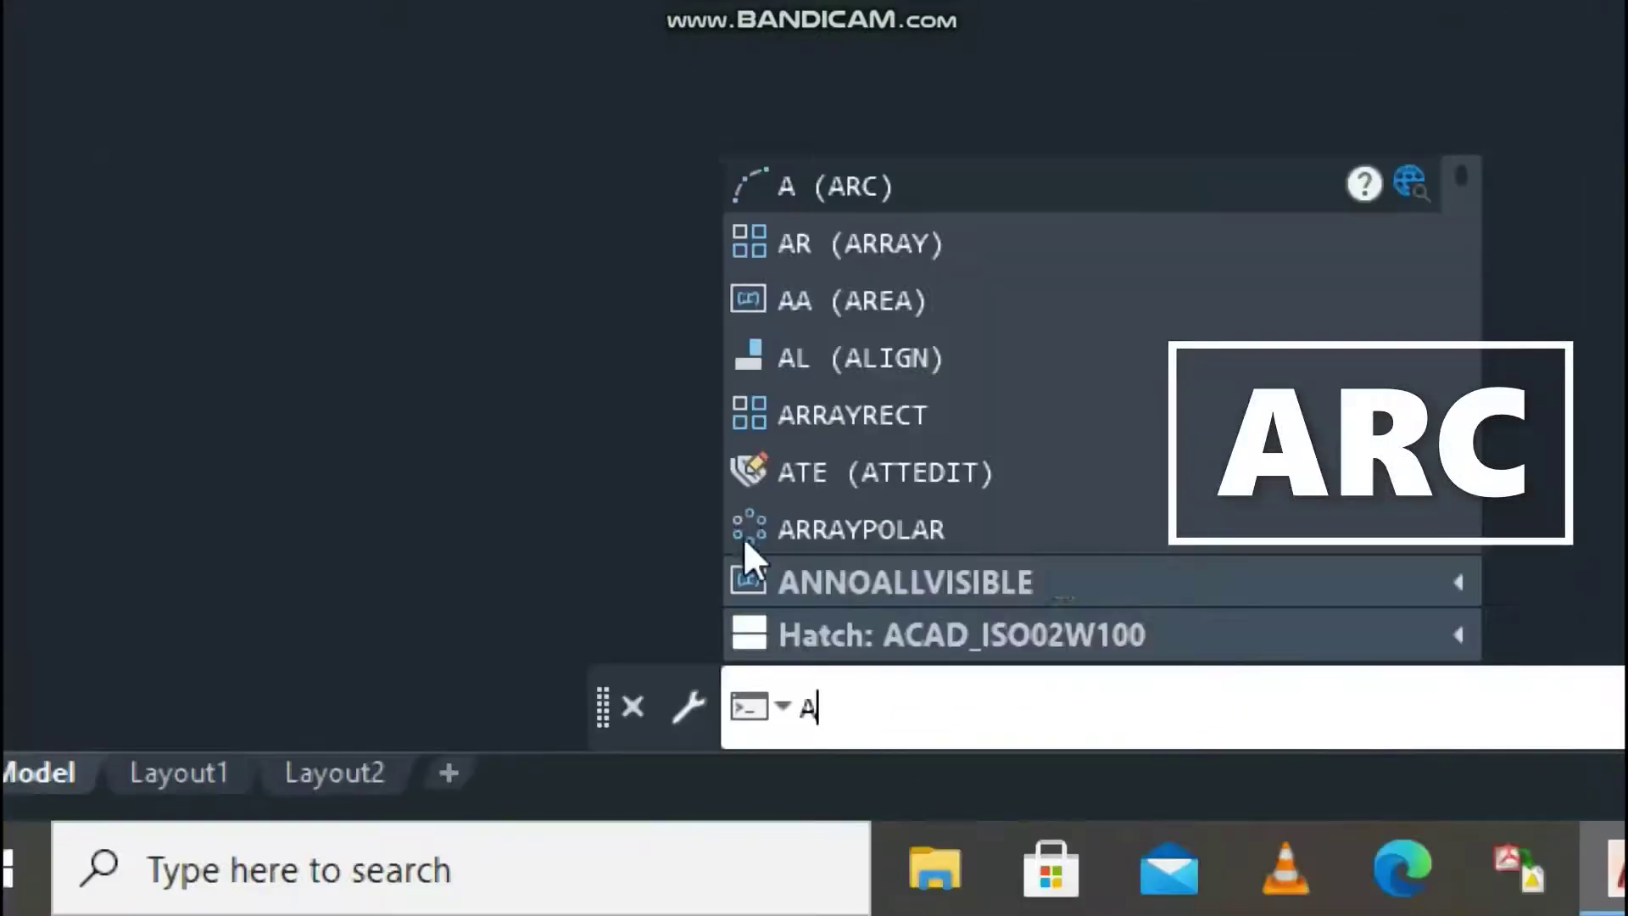
key(Return)
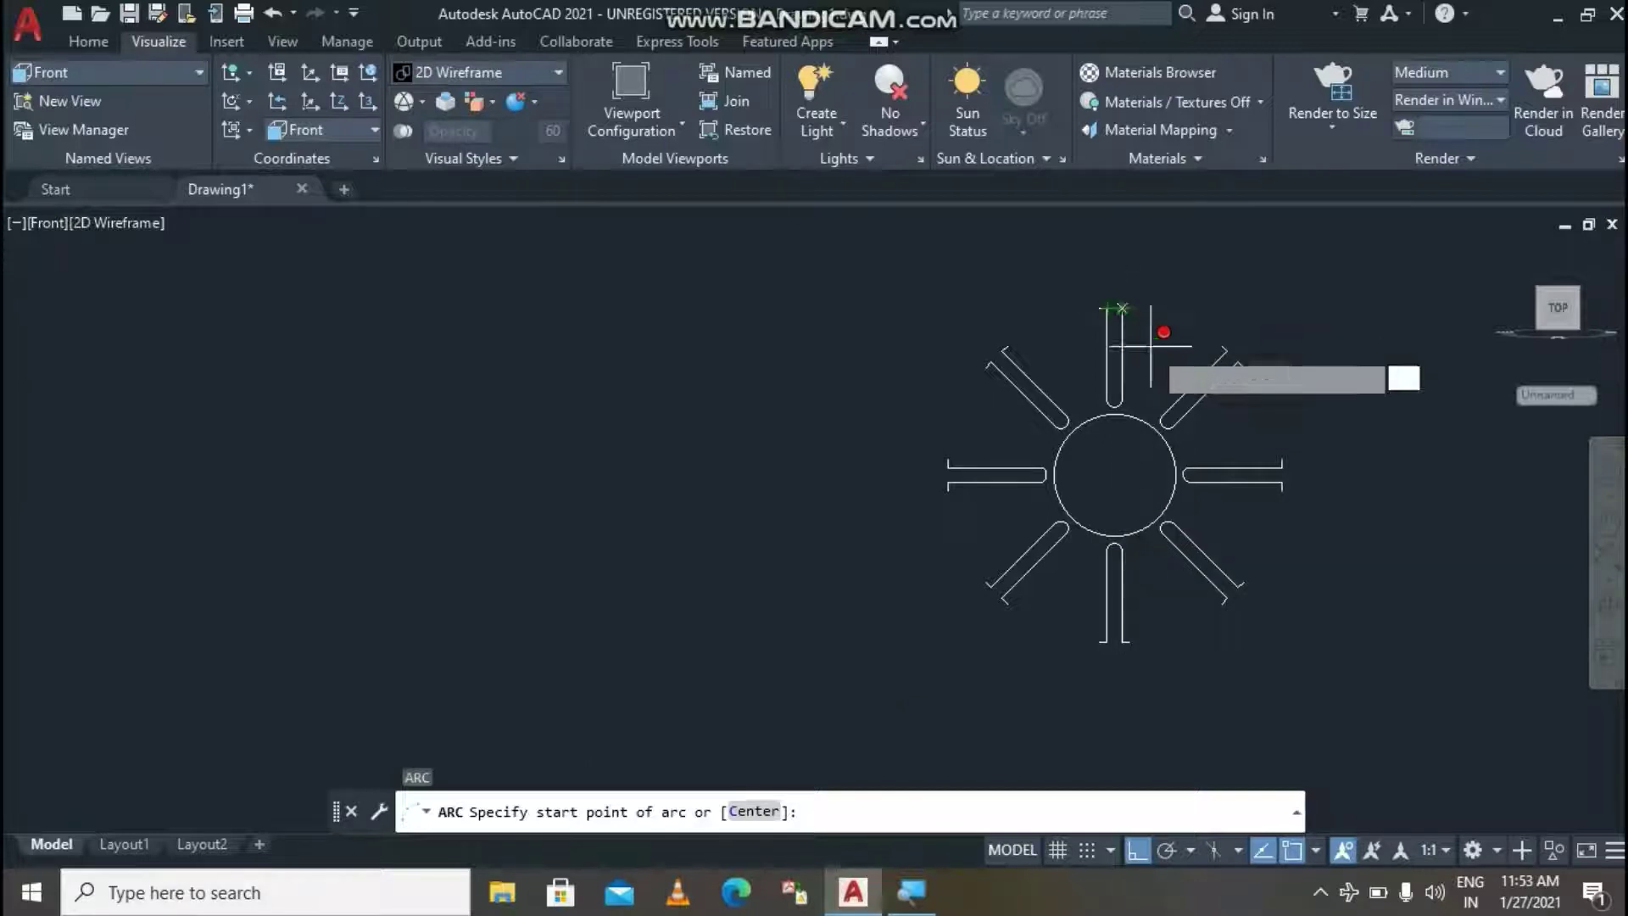
scroll(1160, 333, up, 3)
scroll(1158, 339, up, 2)
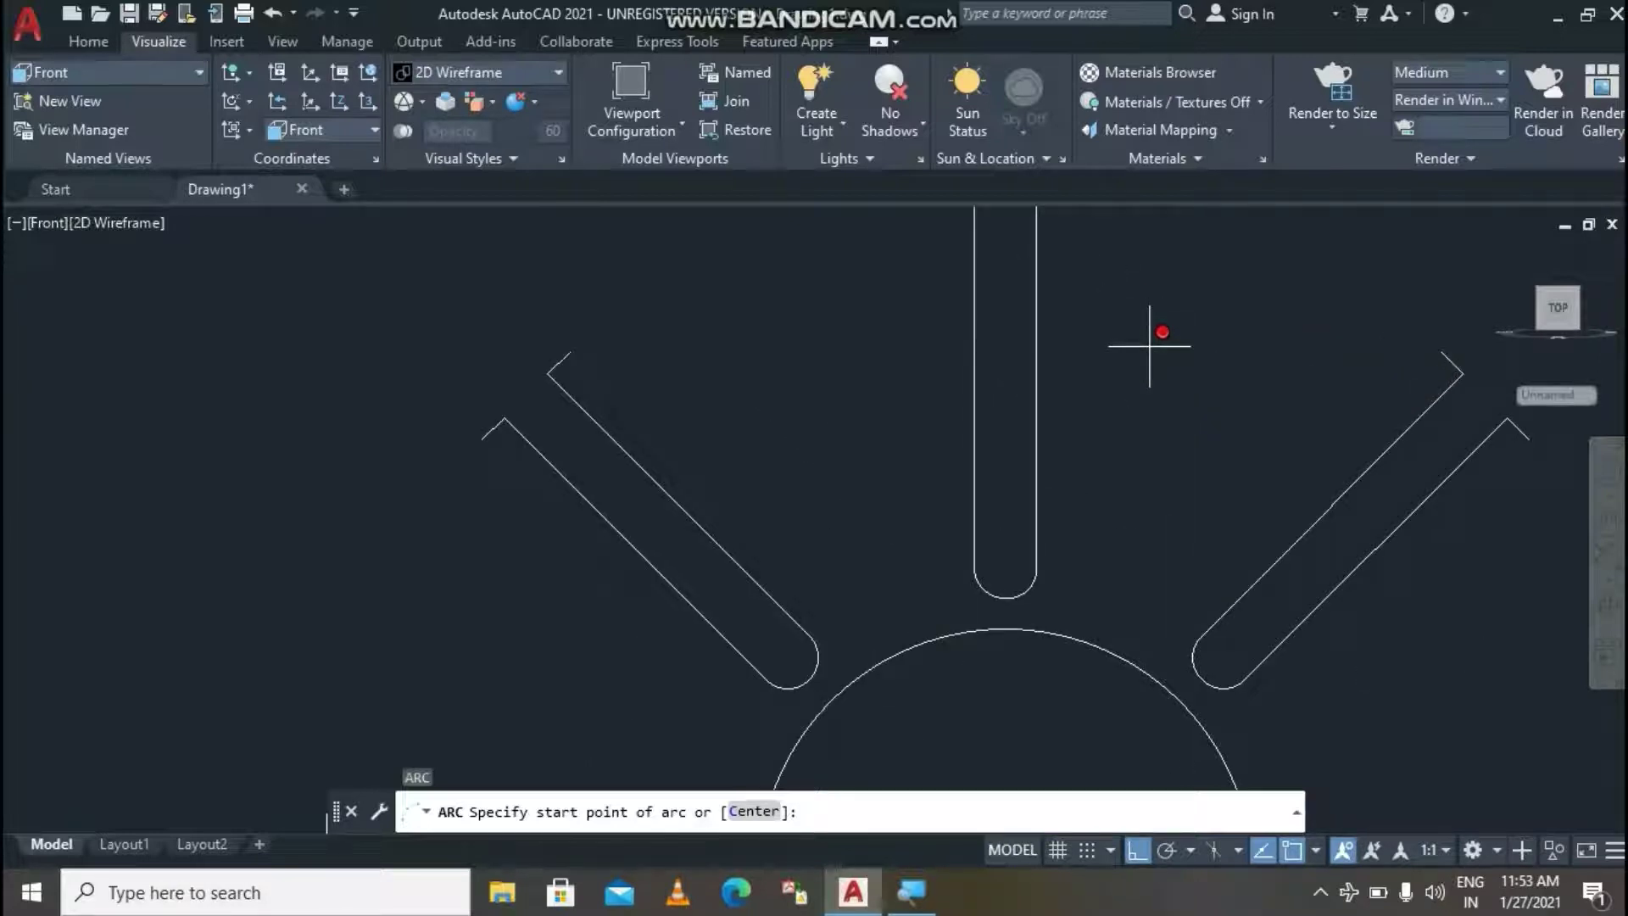
mouse_move(1605, 457)
drag(1282, 331, 1298, 524)
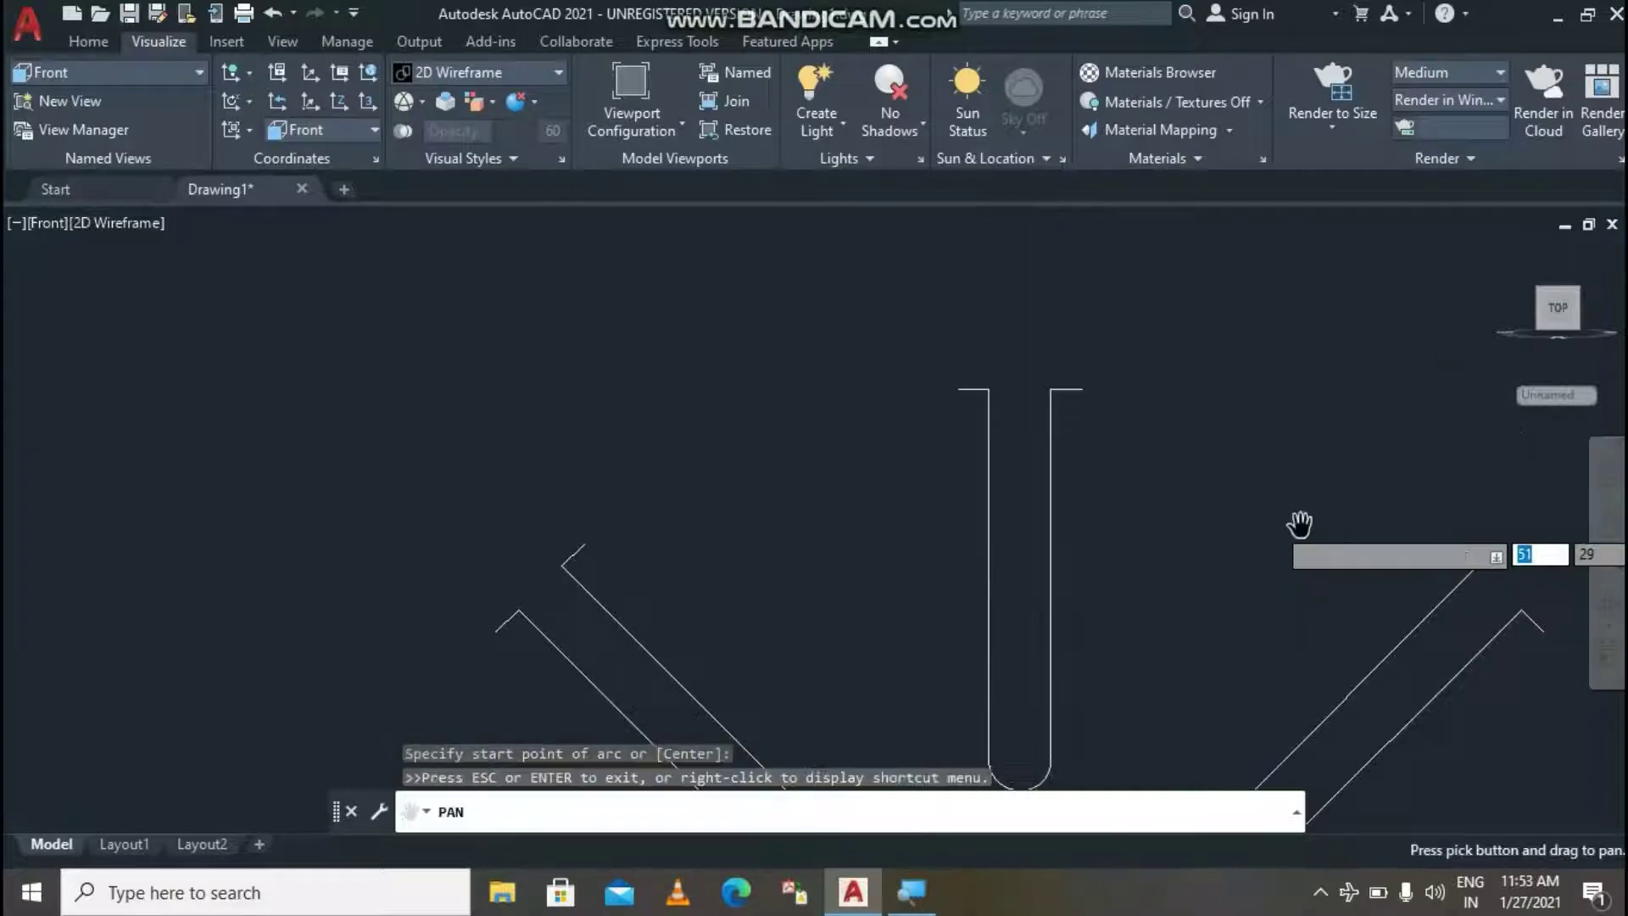
key(Escape)
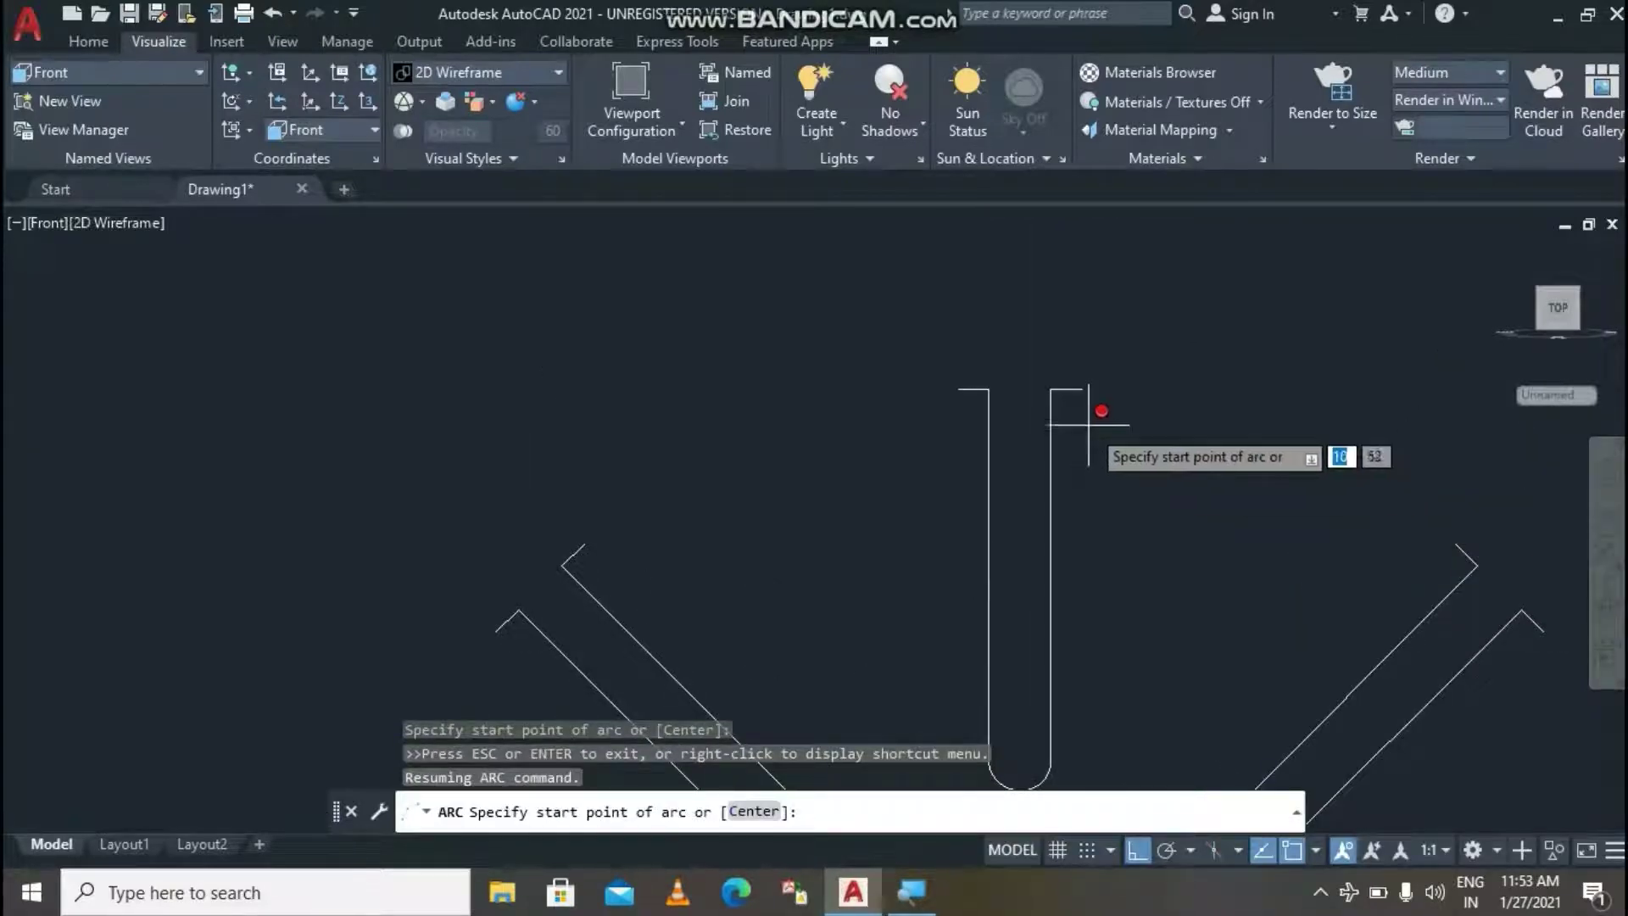
click(1089, 392)
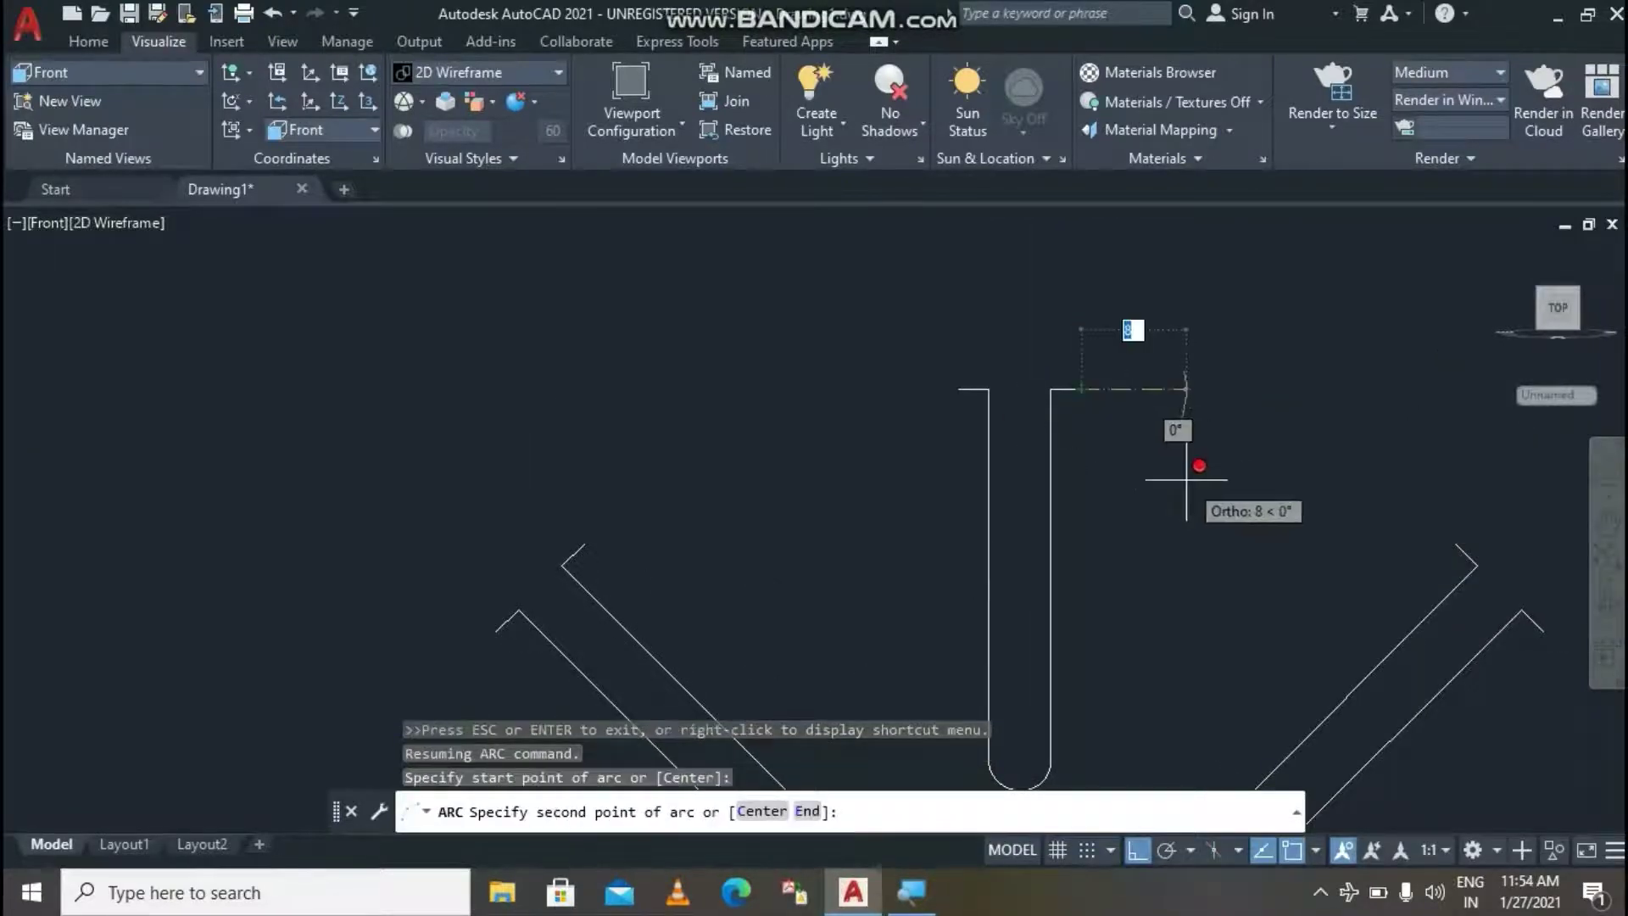
click(1166, 849)
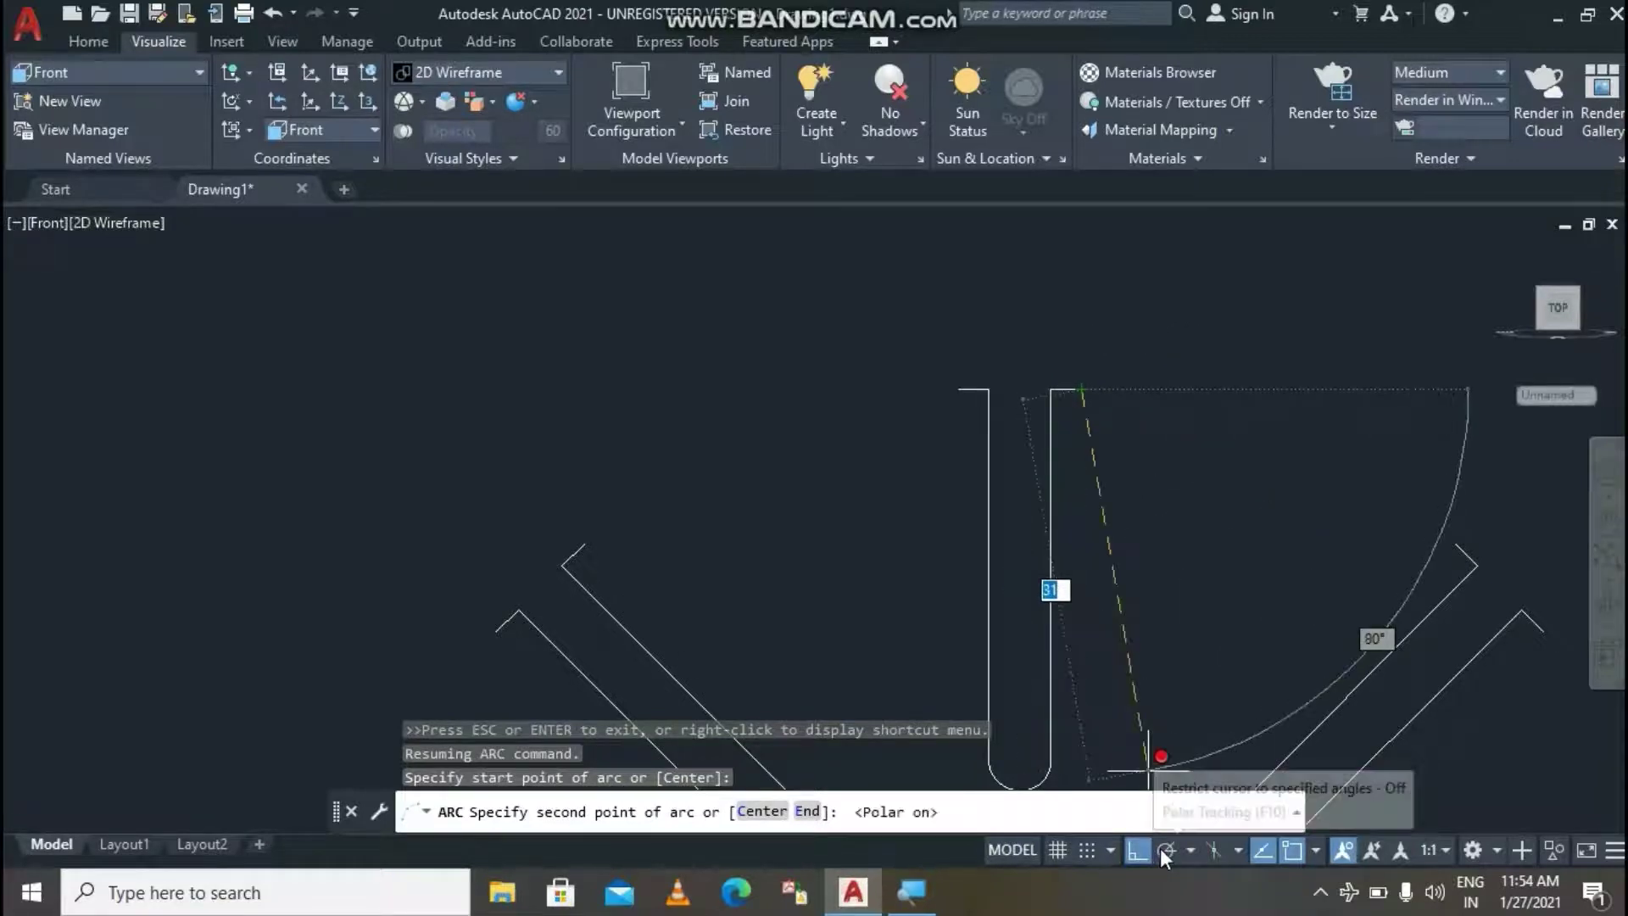
click(1127, 495)
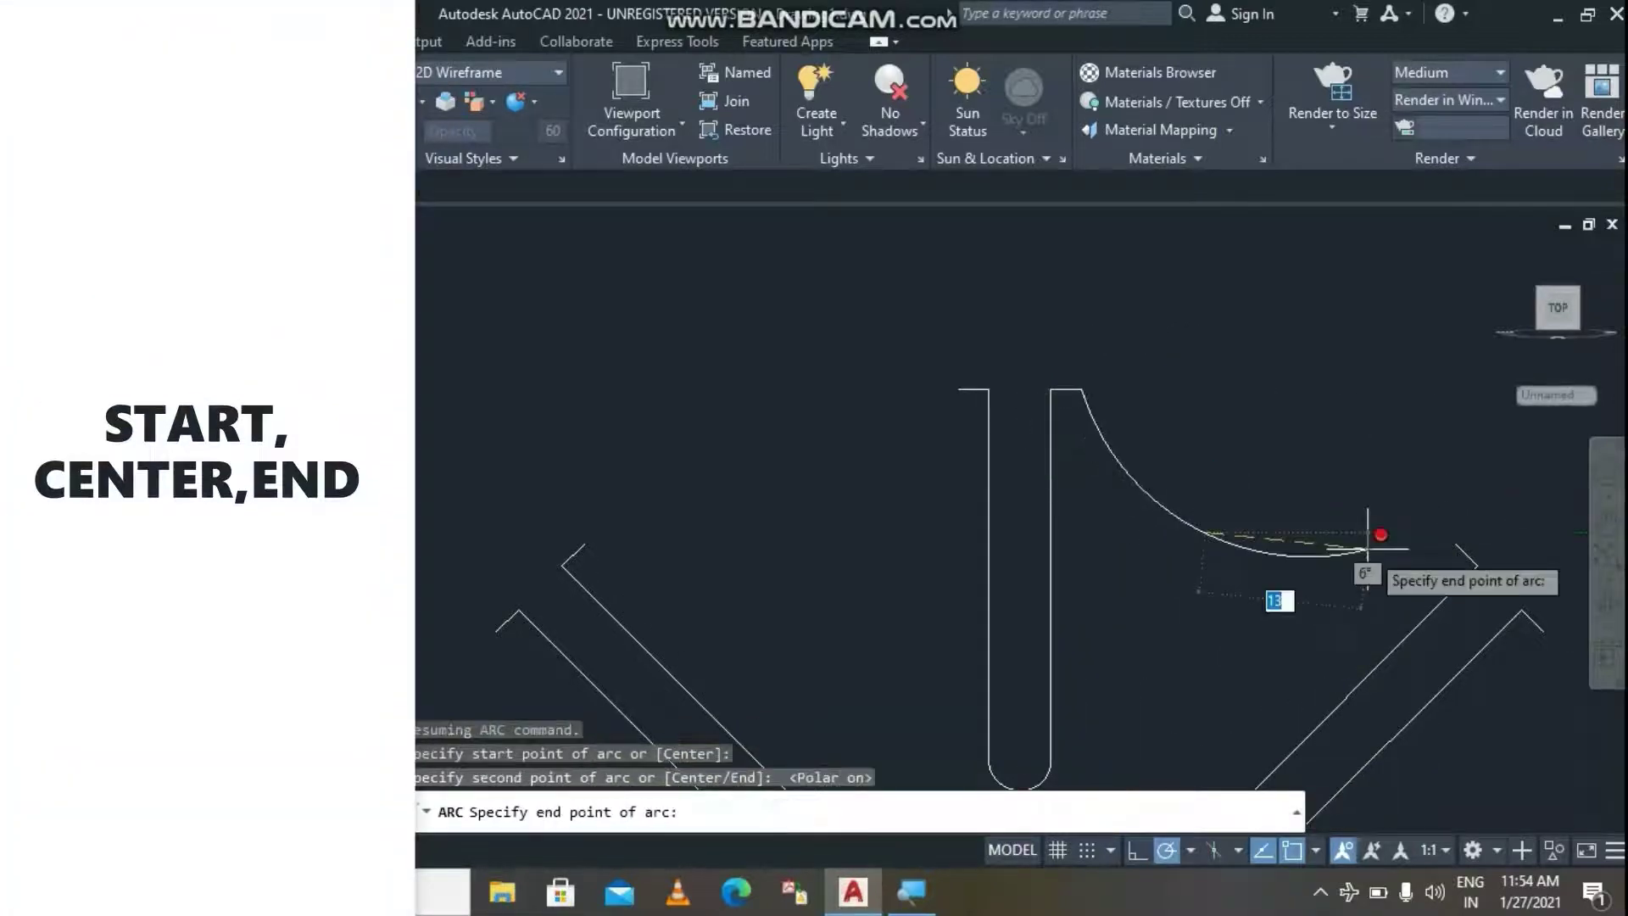
click(1455, 542)
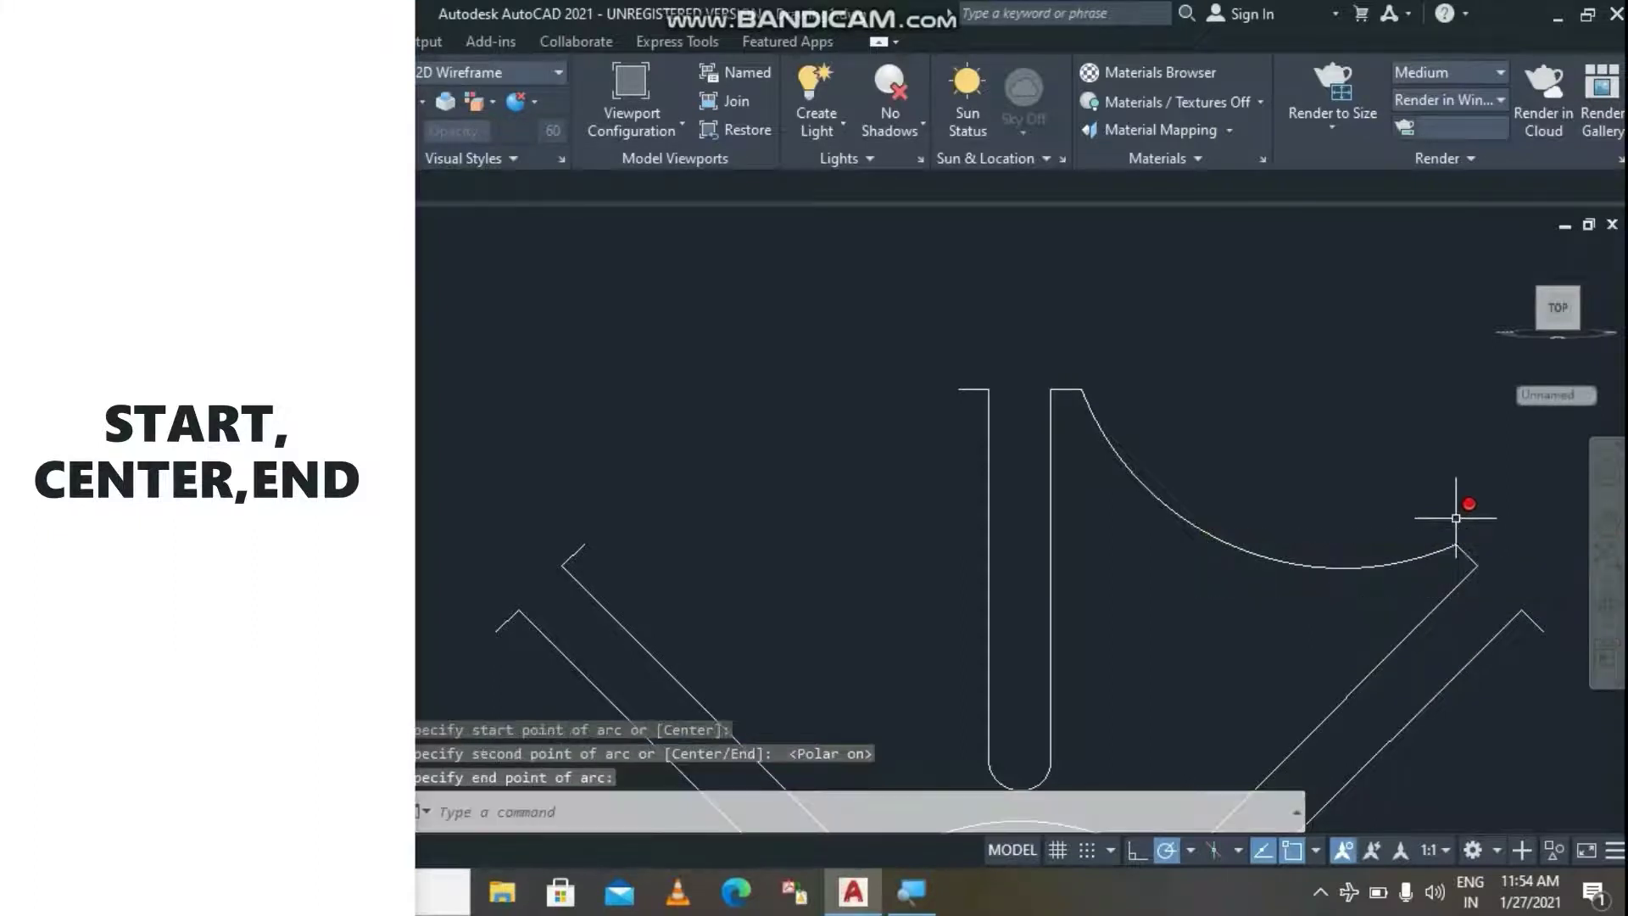
Zoom out and pan the drawing up and left to reframe it.
scroll(1221, 479, down, 3)
scroll(1215, 488, down, 3)
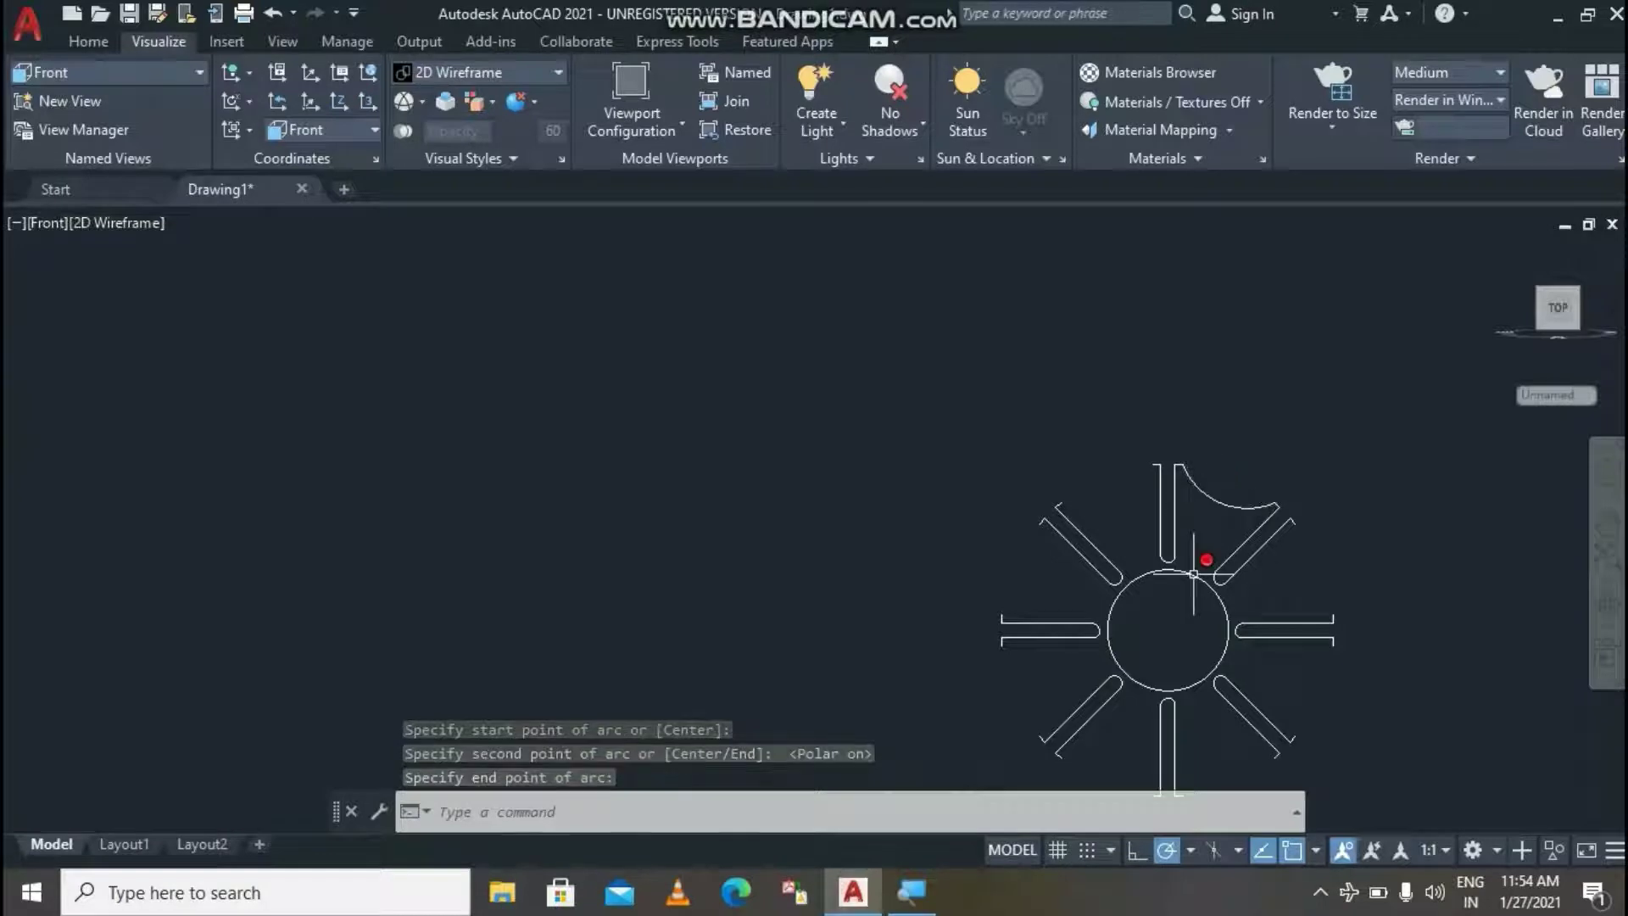
click(1598, 533)
drag(1322, 647, 1228, 539)
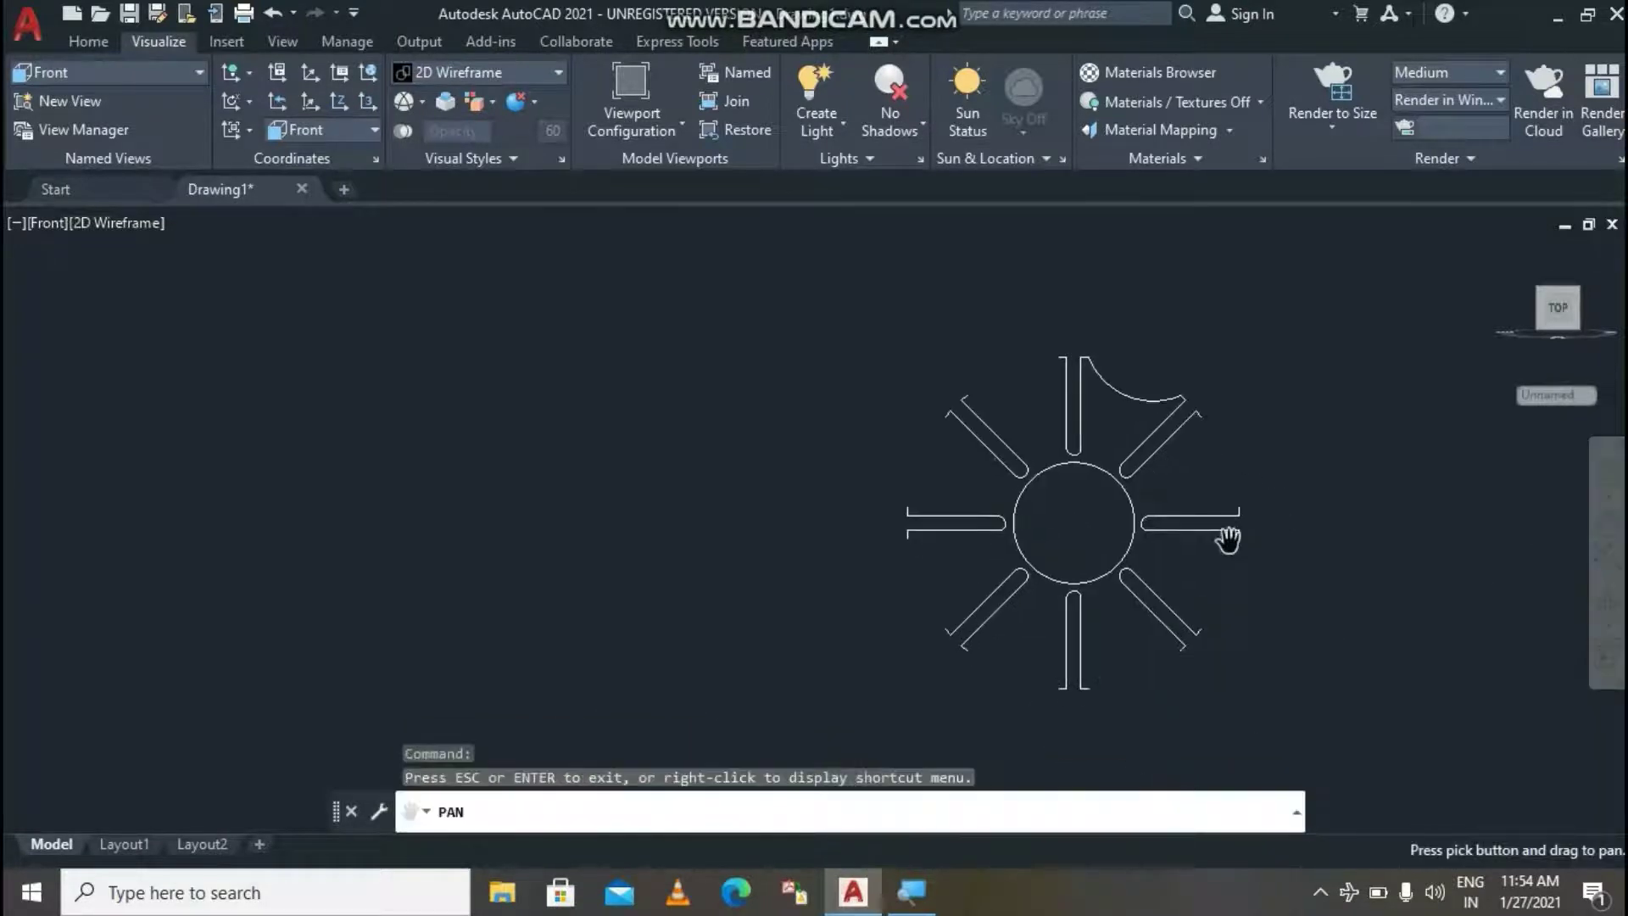
key(Escape)
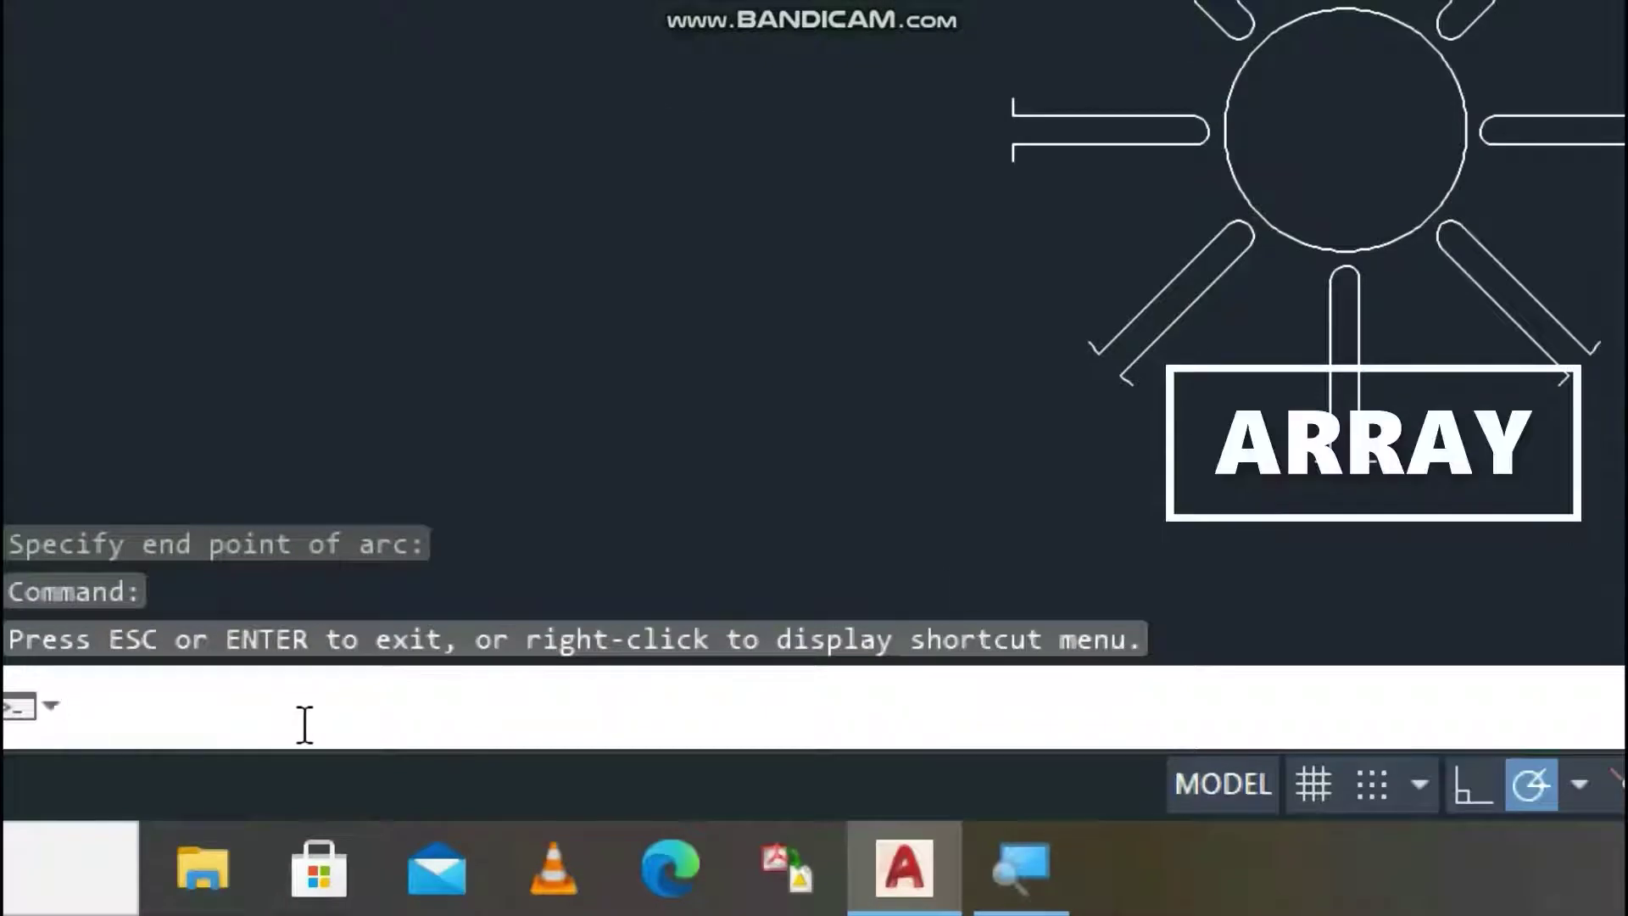
Polar-array the arc into 8 copies around the hub centre.
text(a)
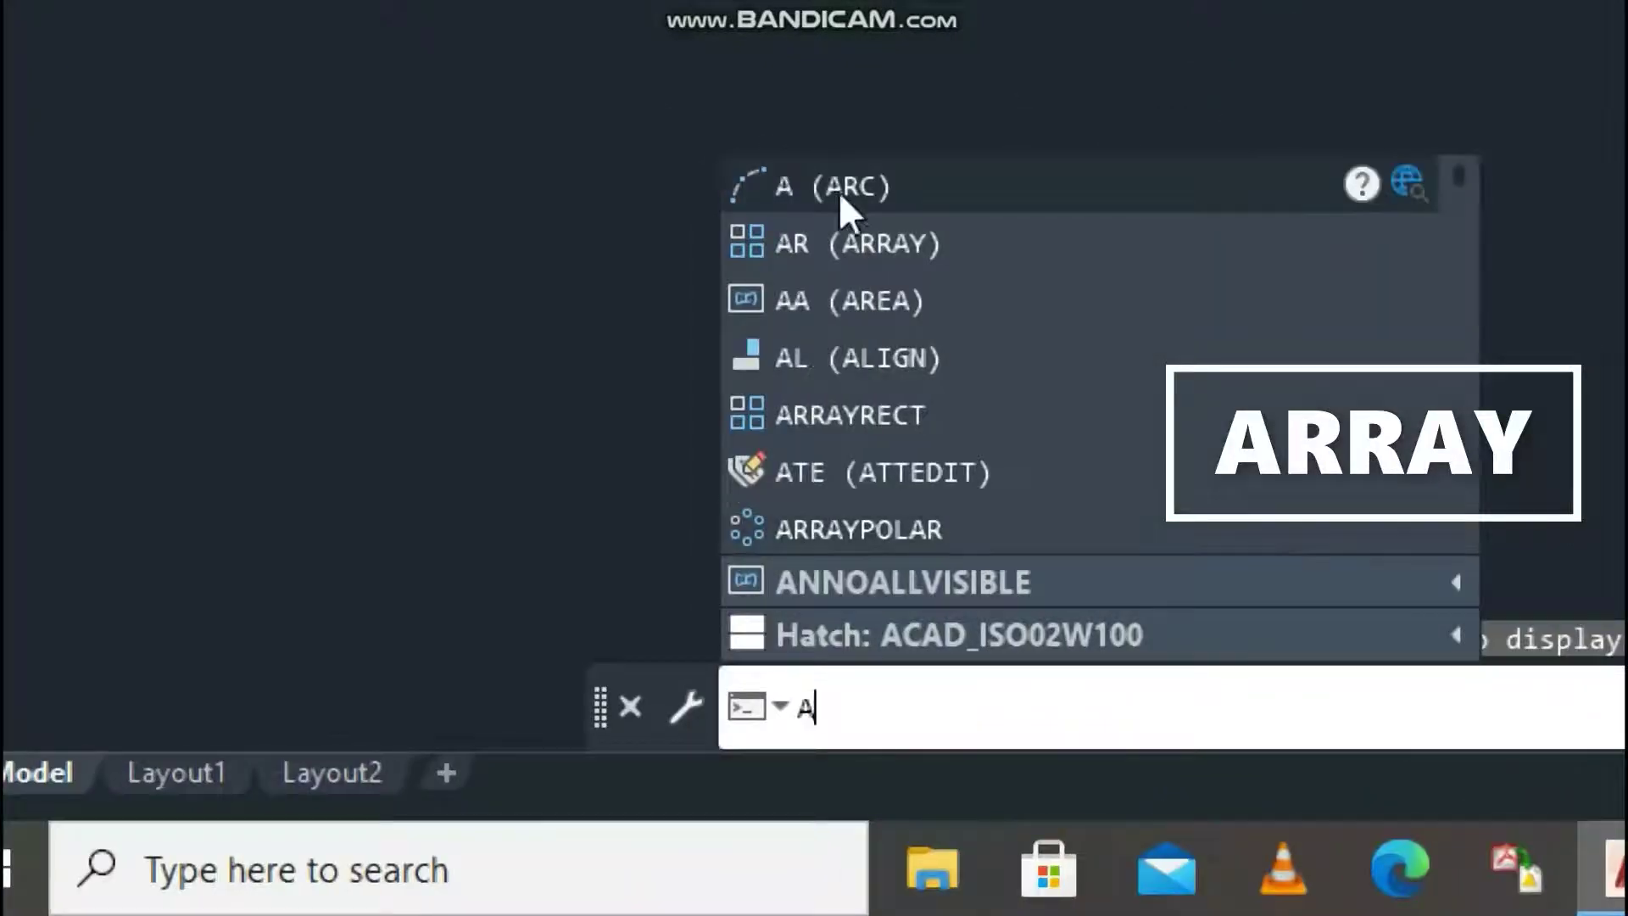
text(r)
click(831, 240)
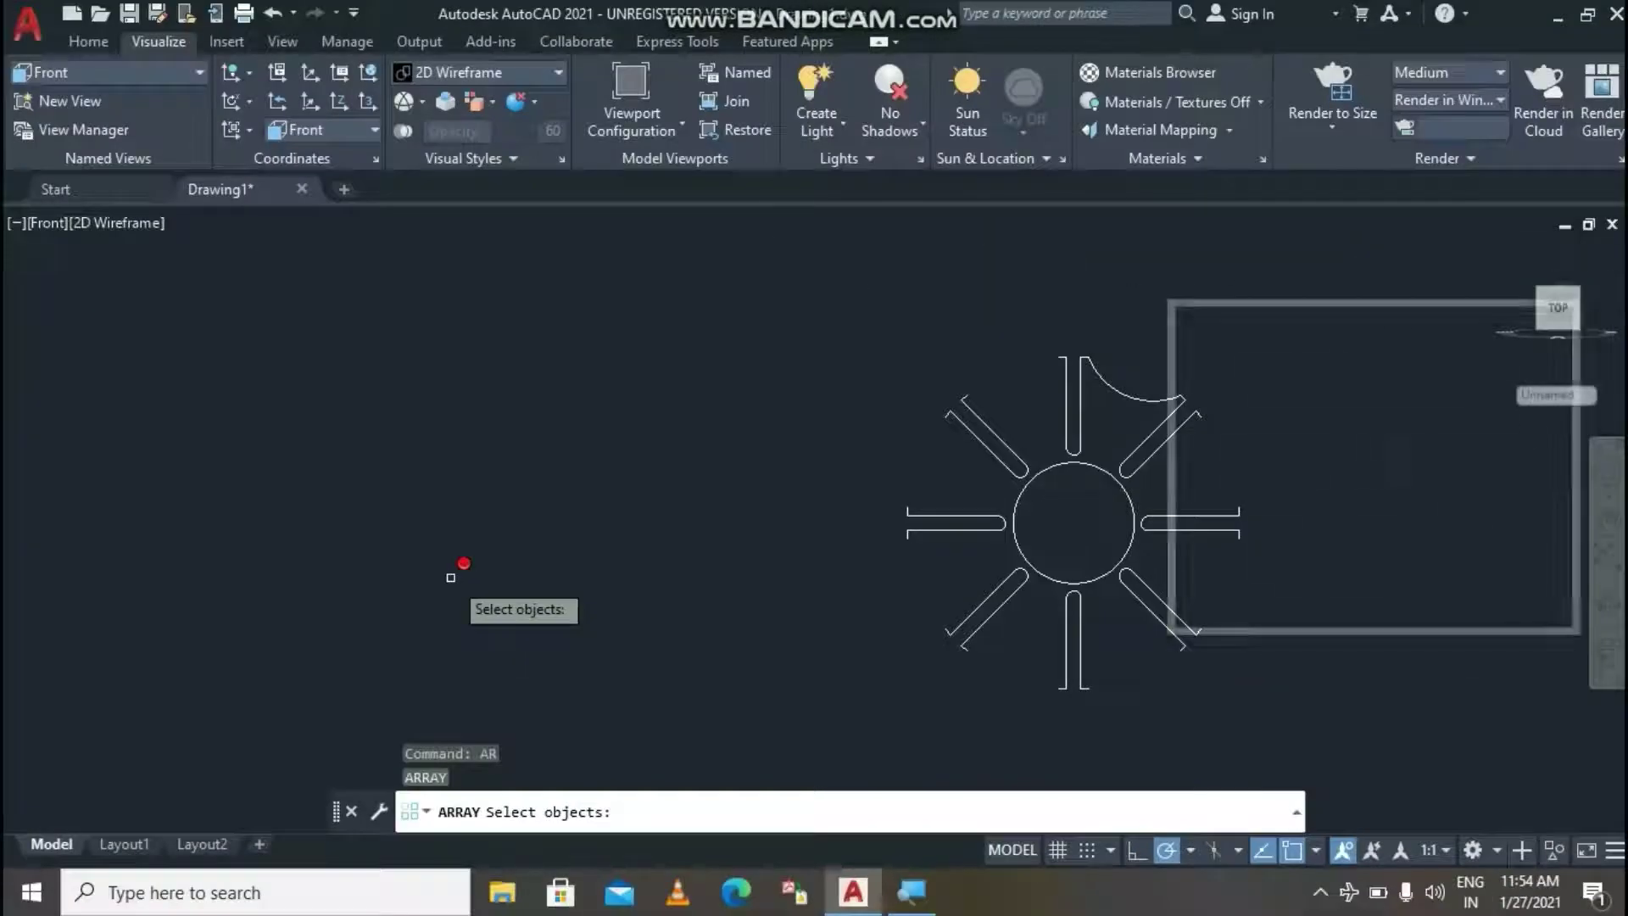
click(1141, 398)
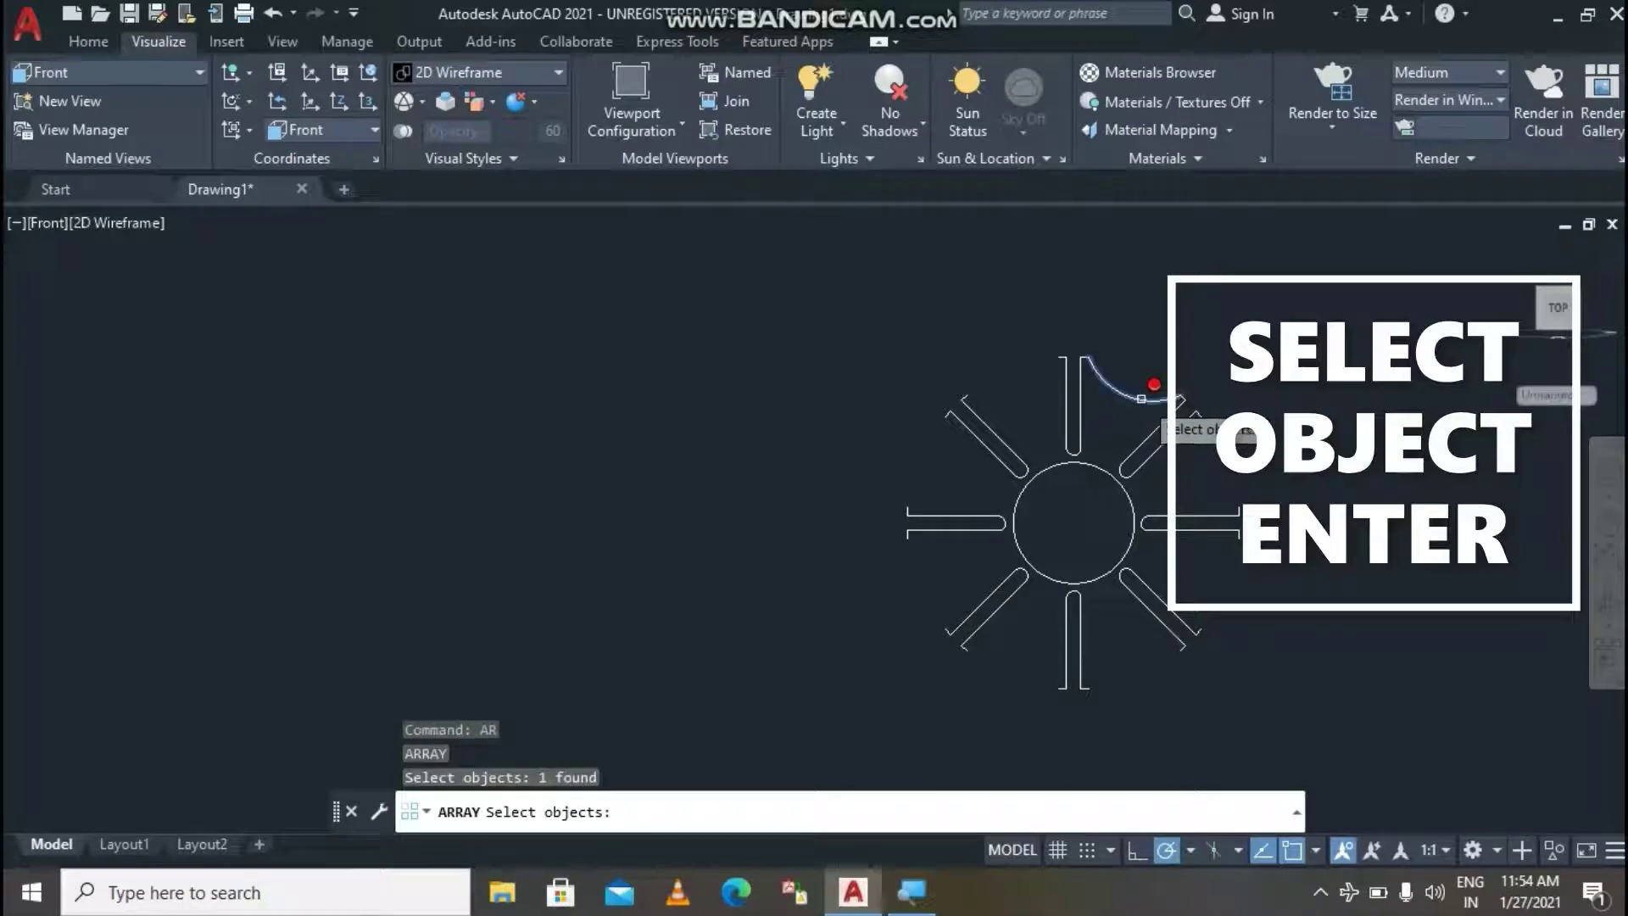
key(Return)
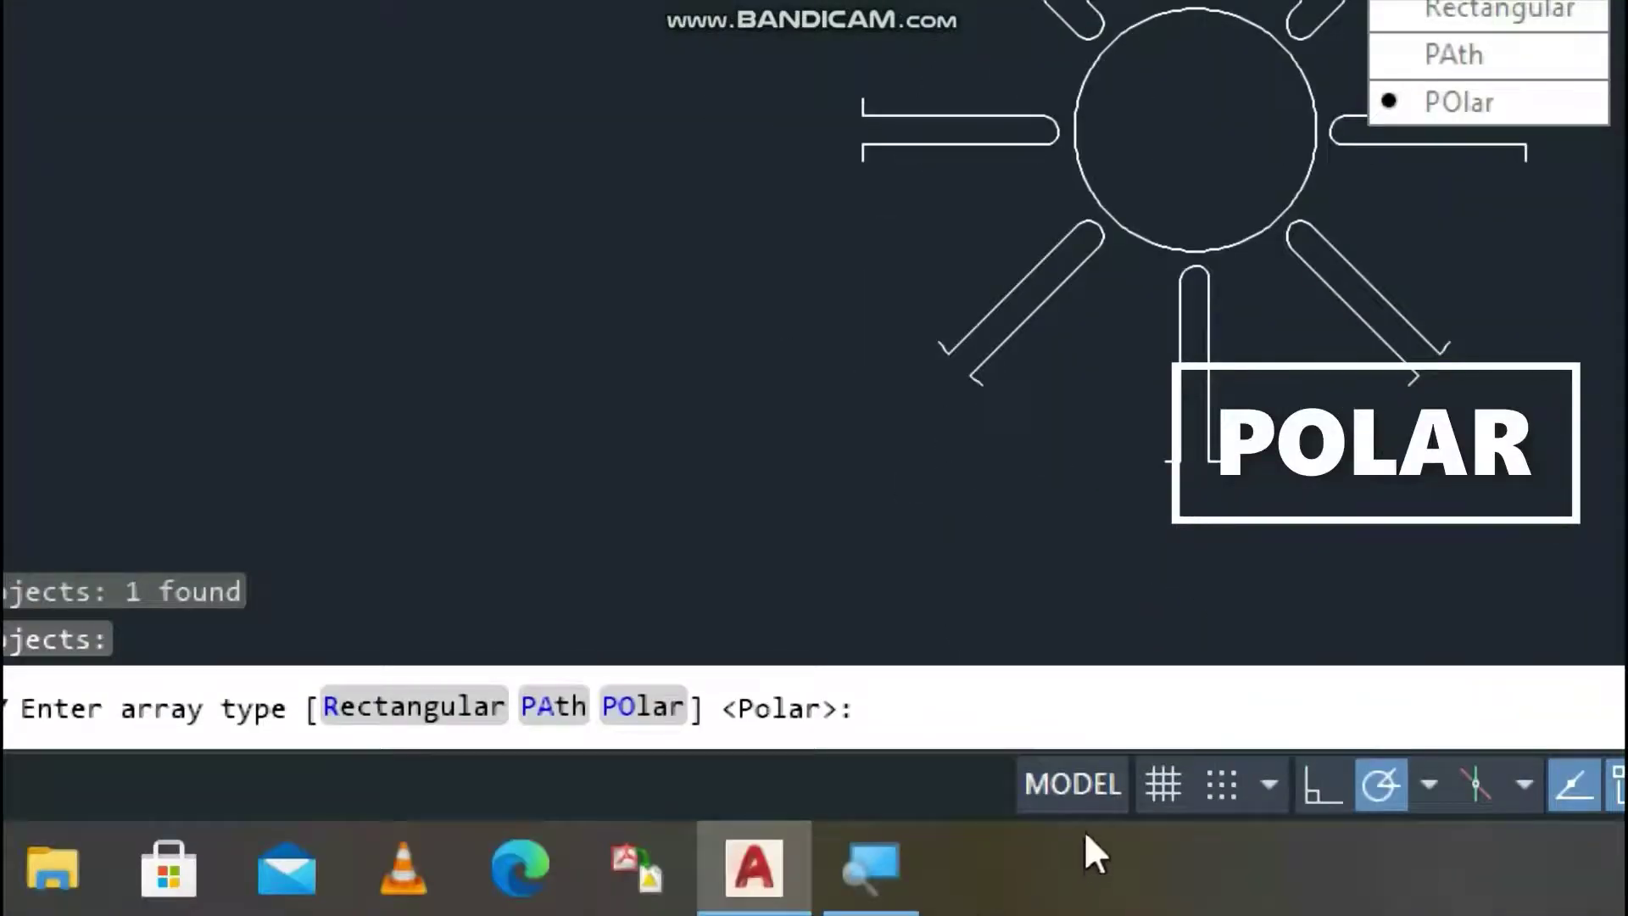
click(637, 710)
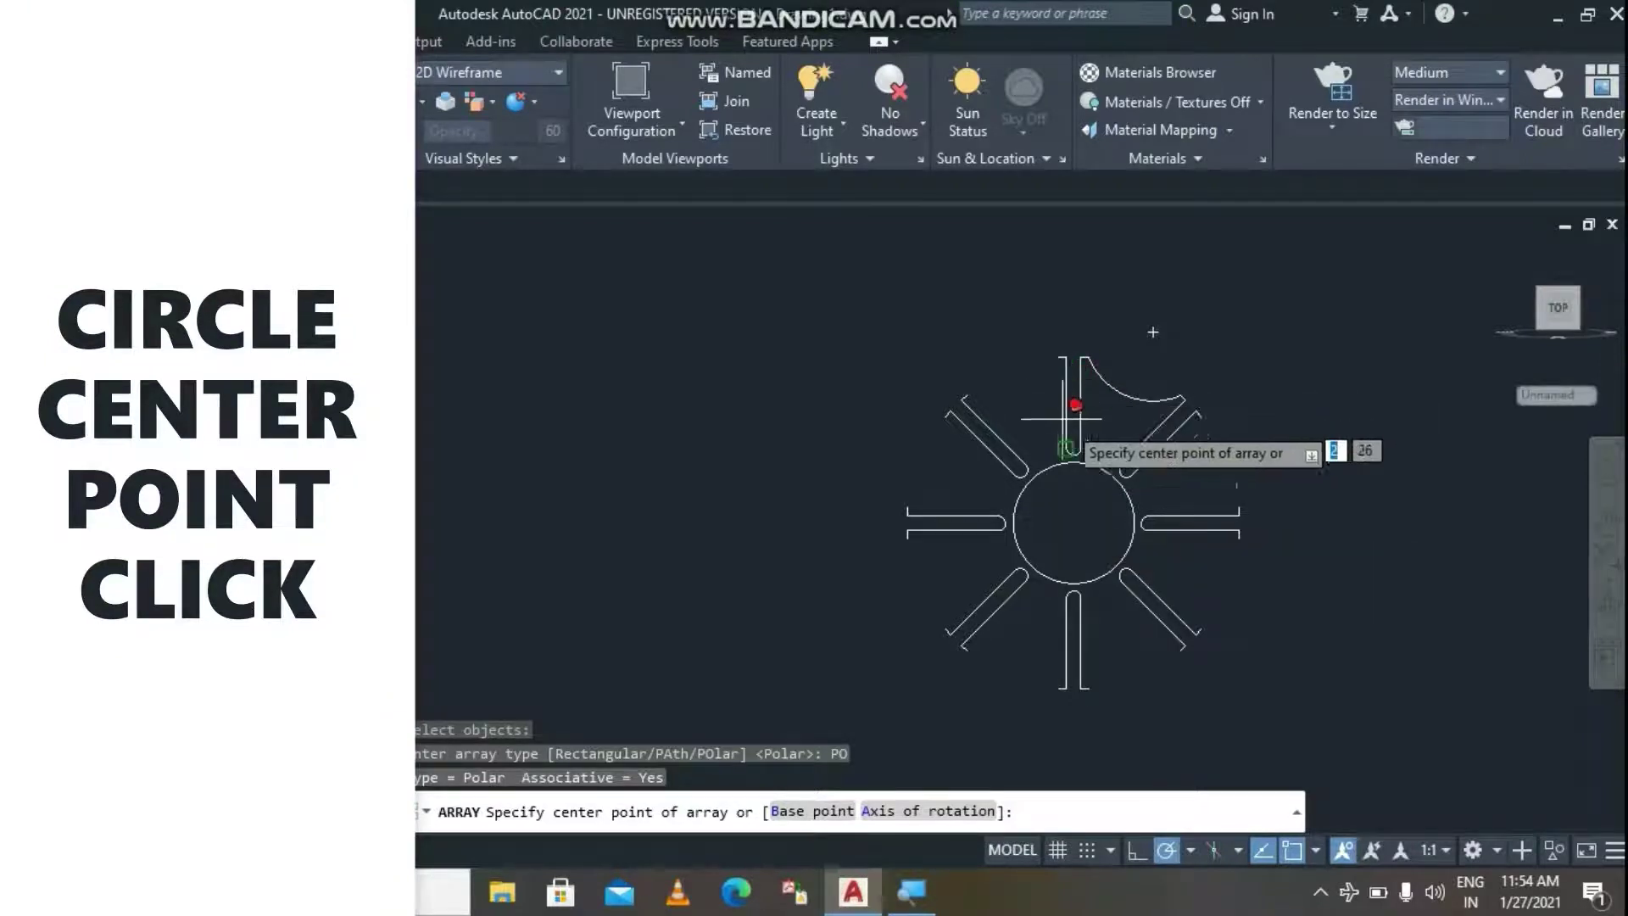
click(1072, 523)
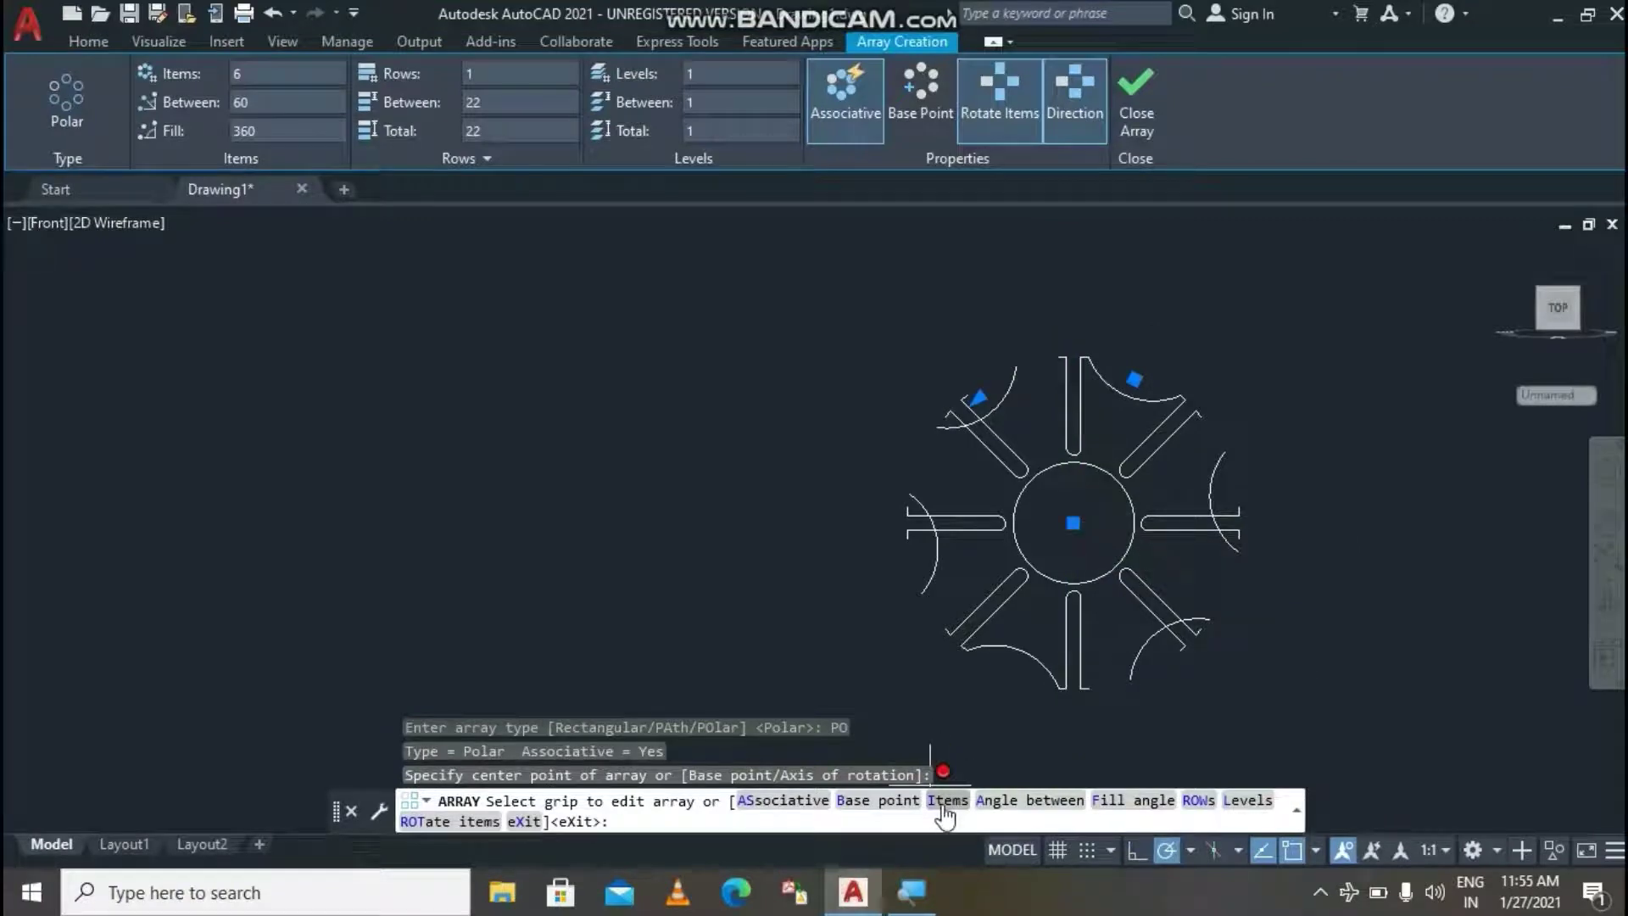
key(super)
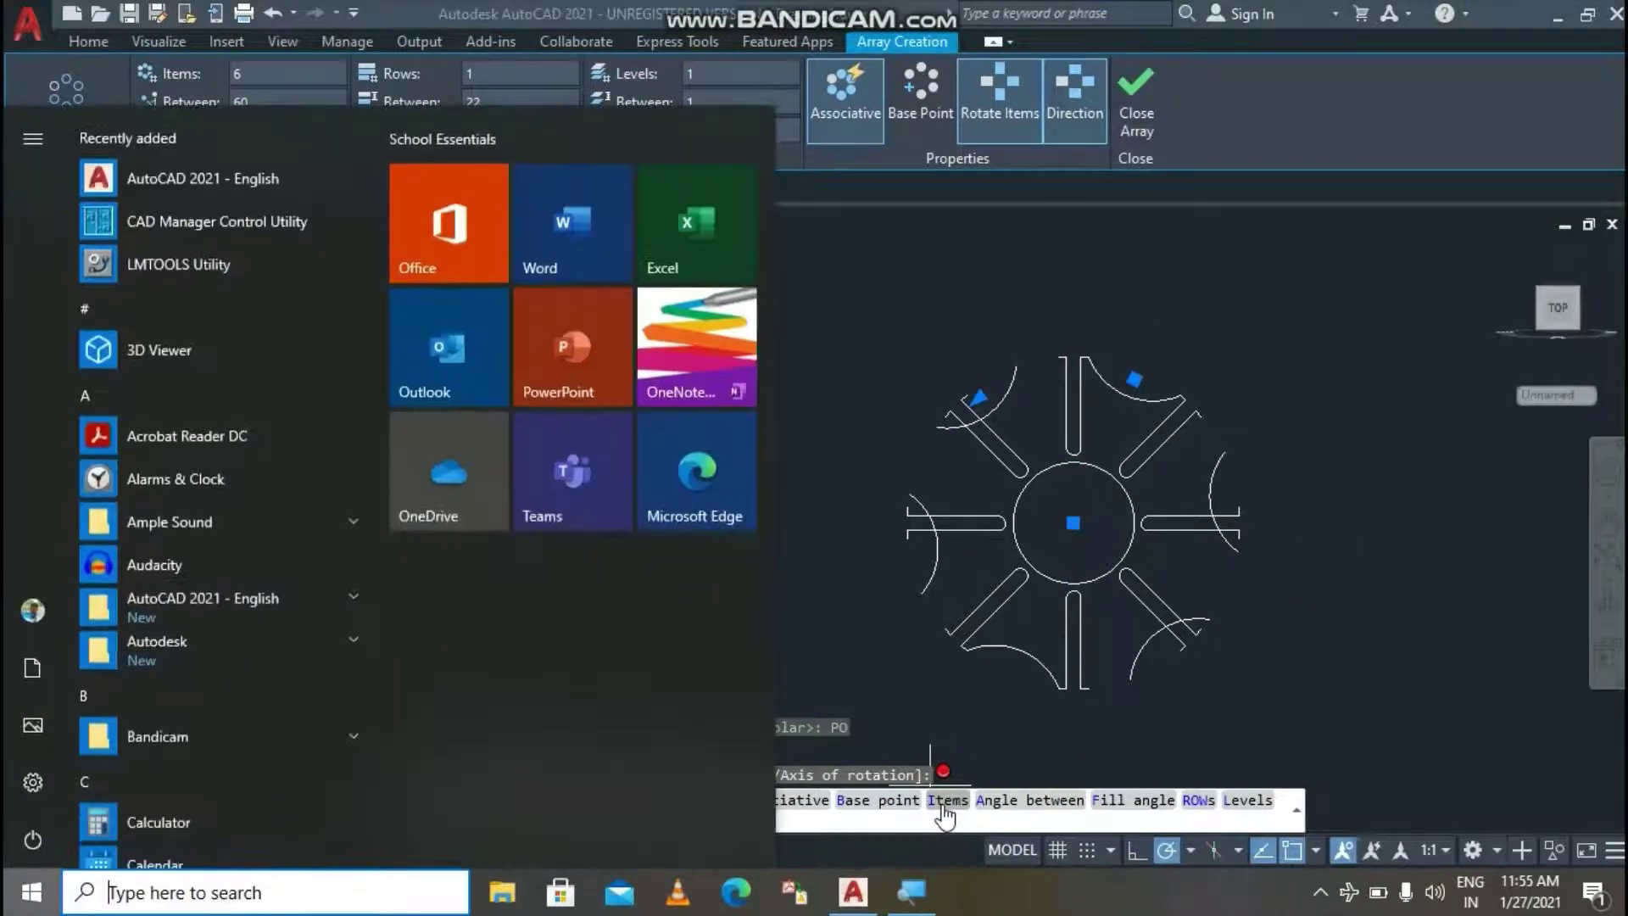
click(944, 807)
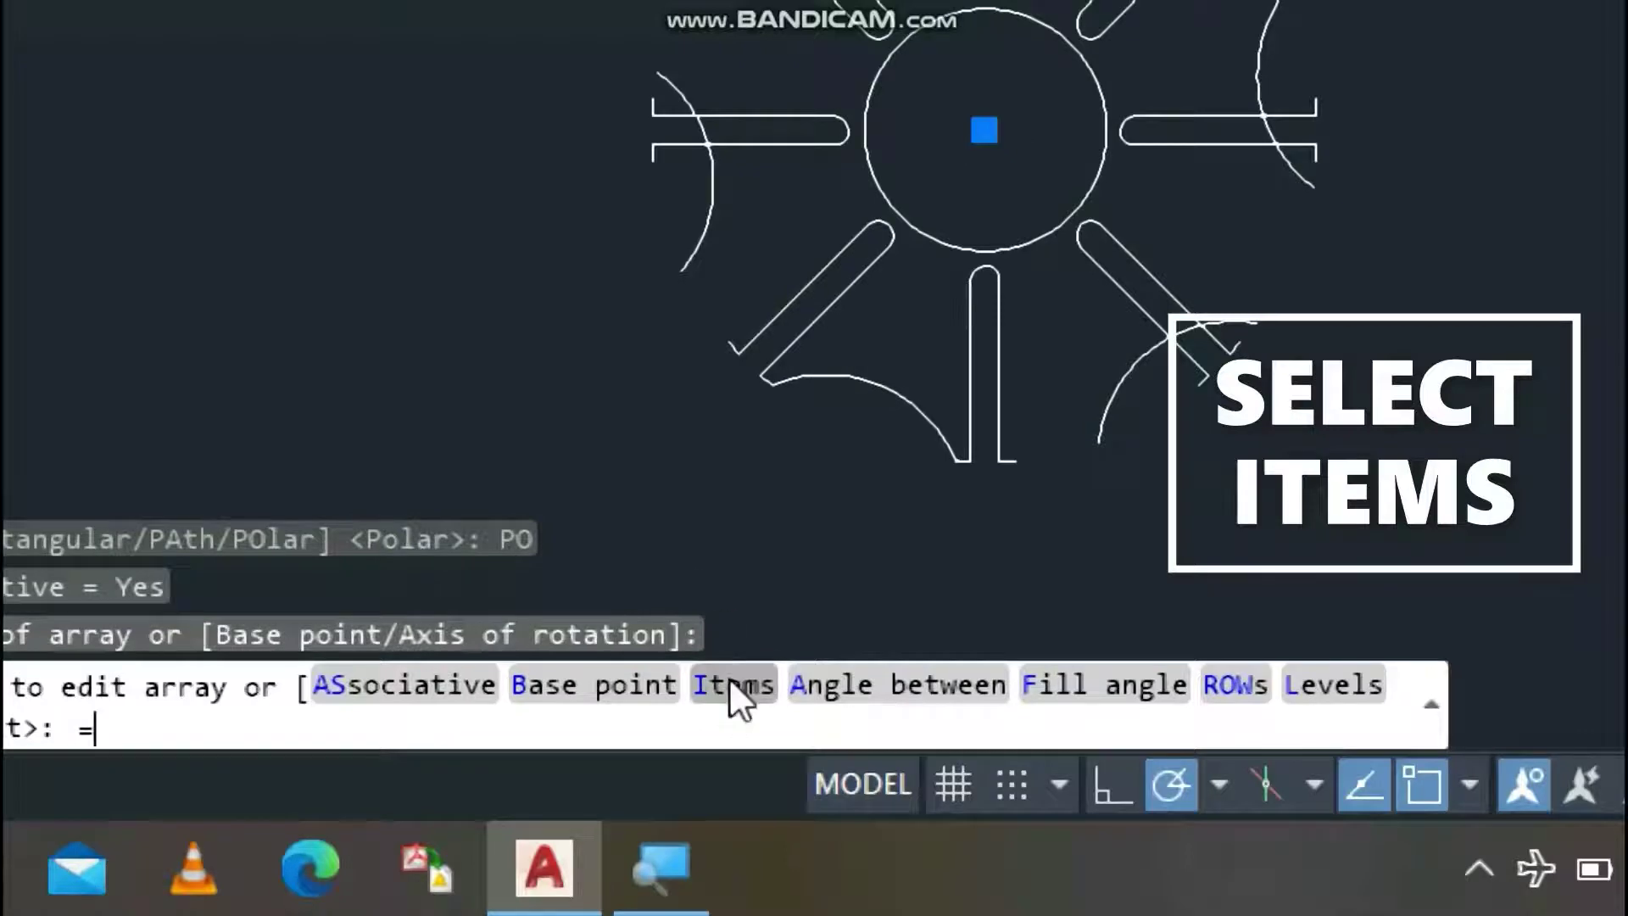
click(732, 682)
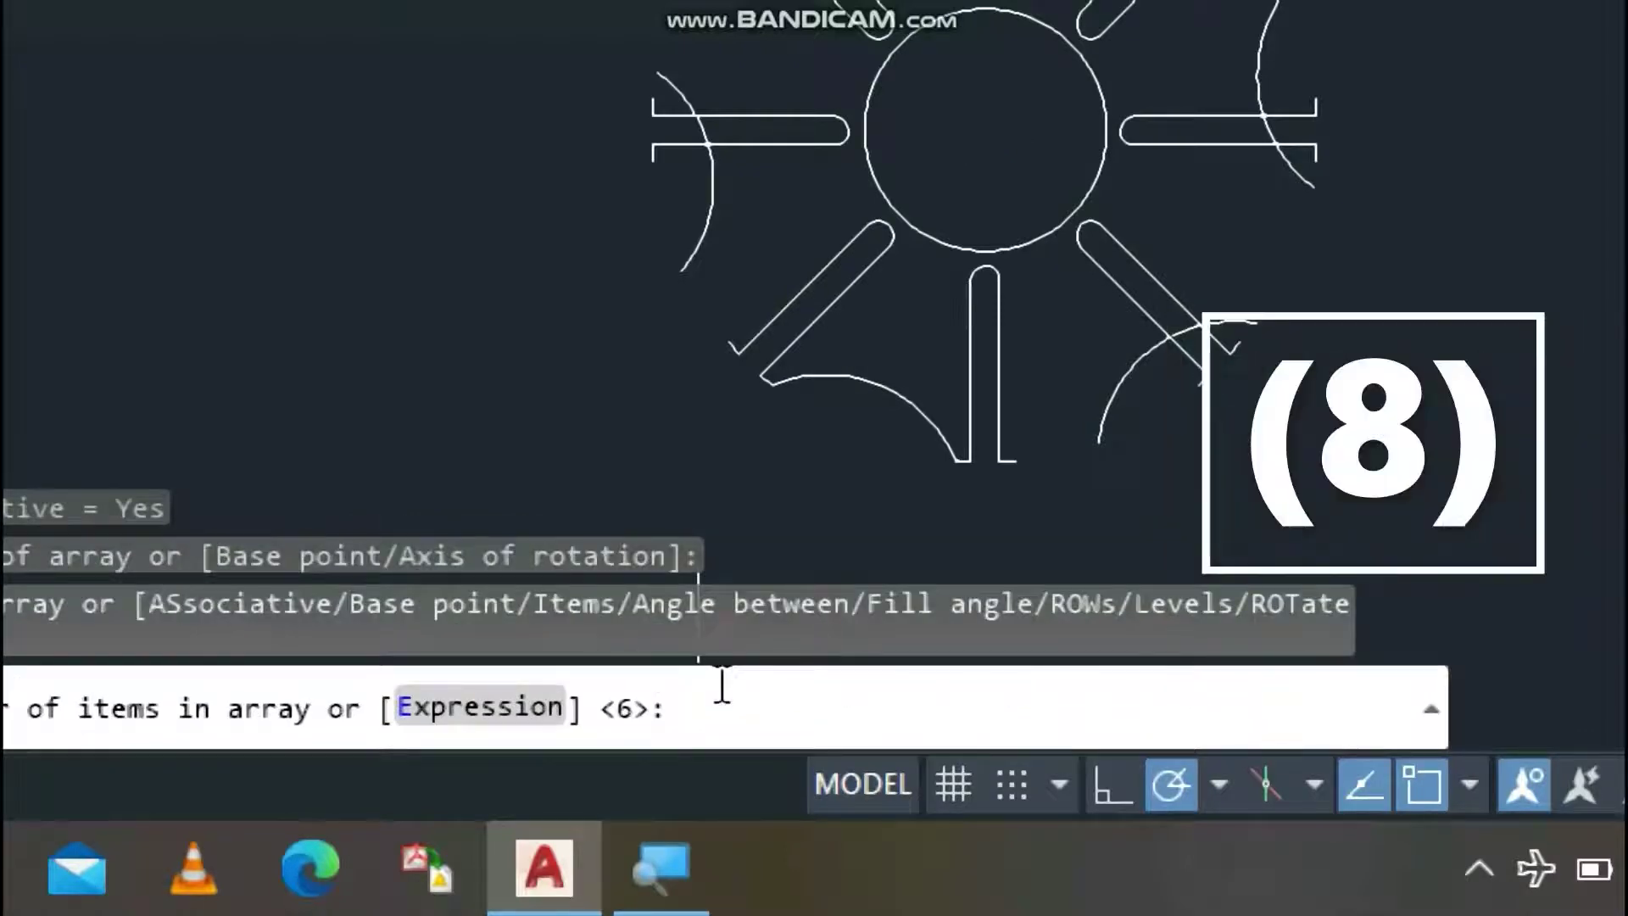
text(8)
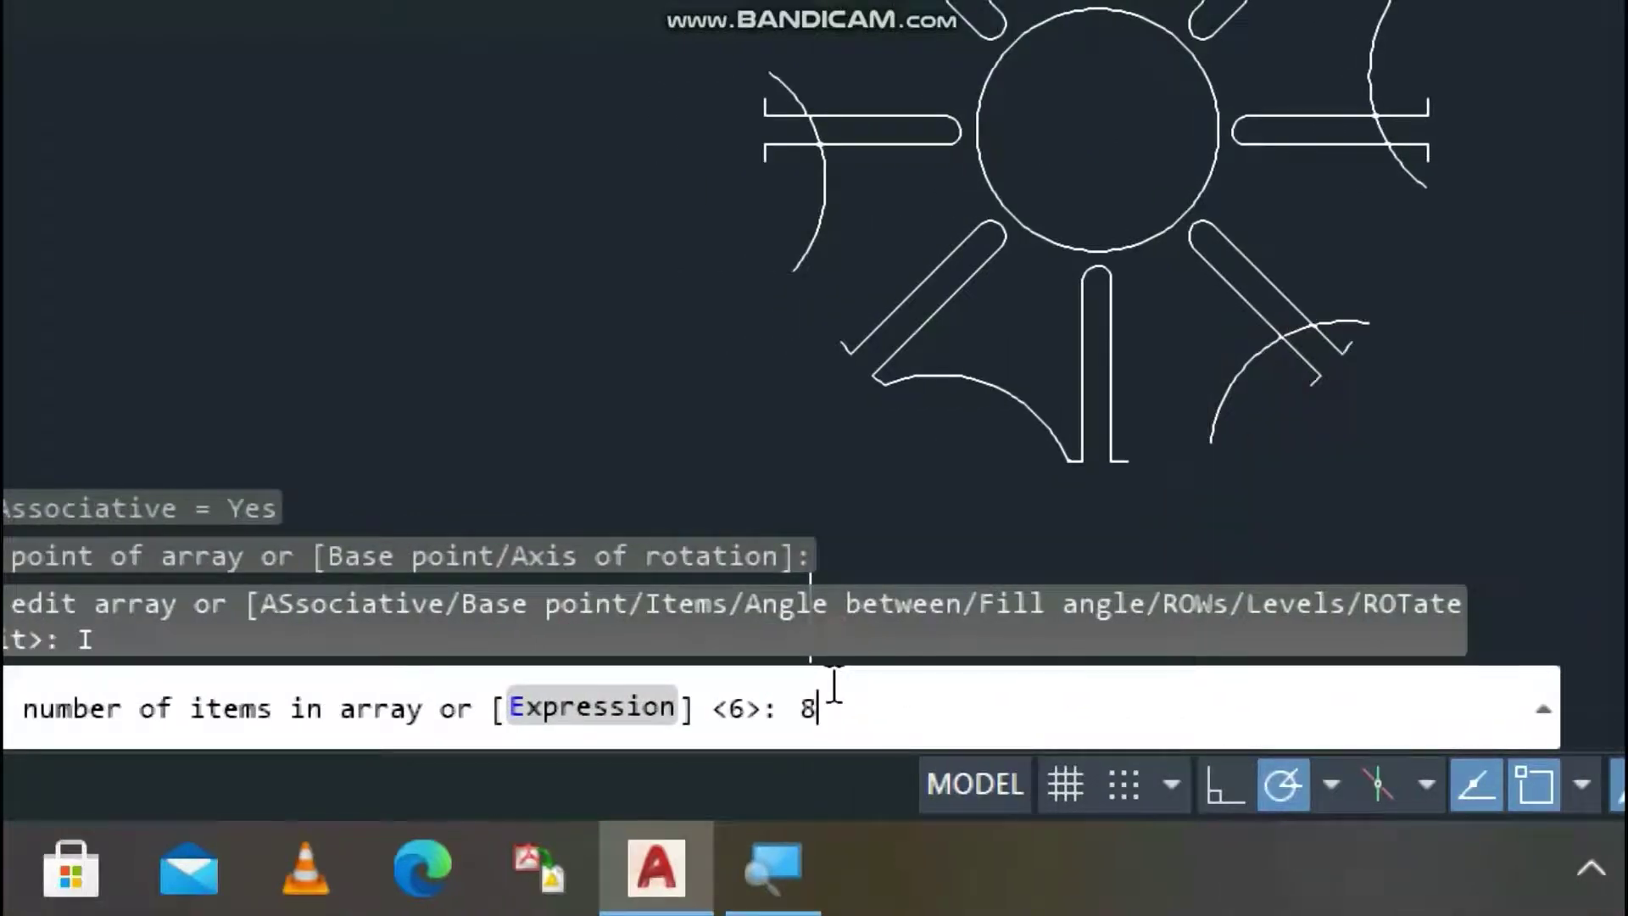
key(Return)
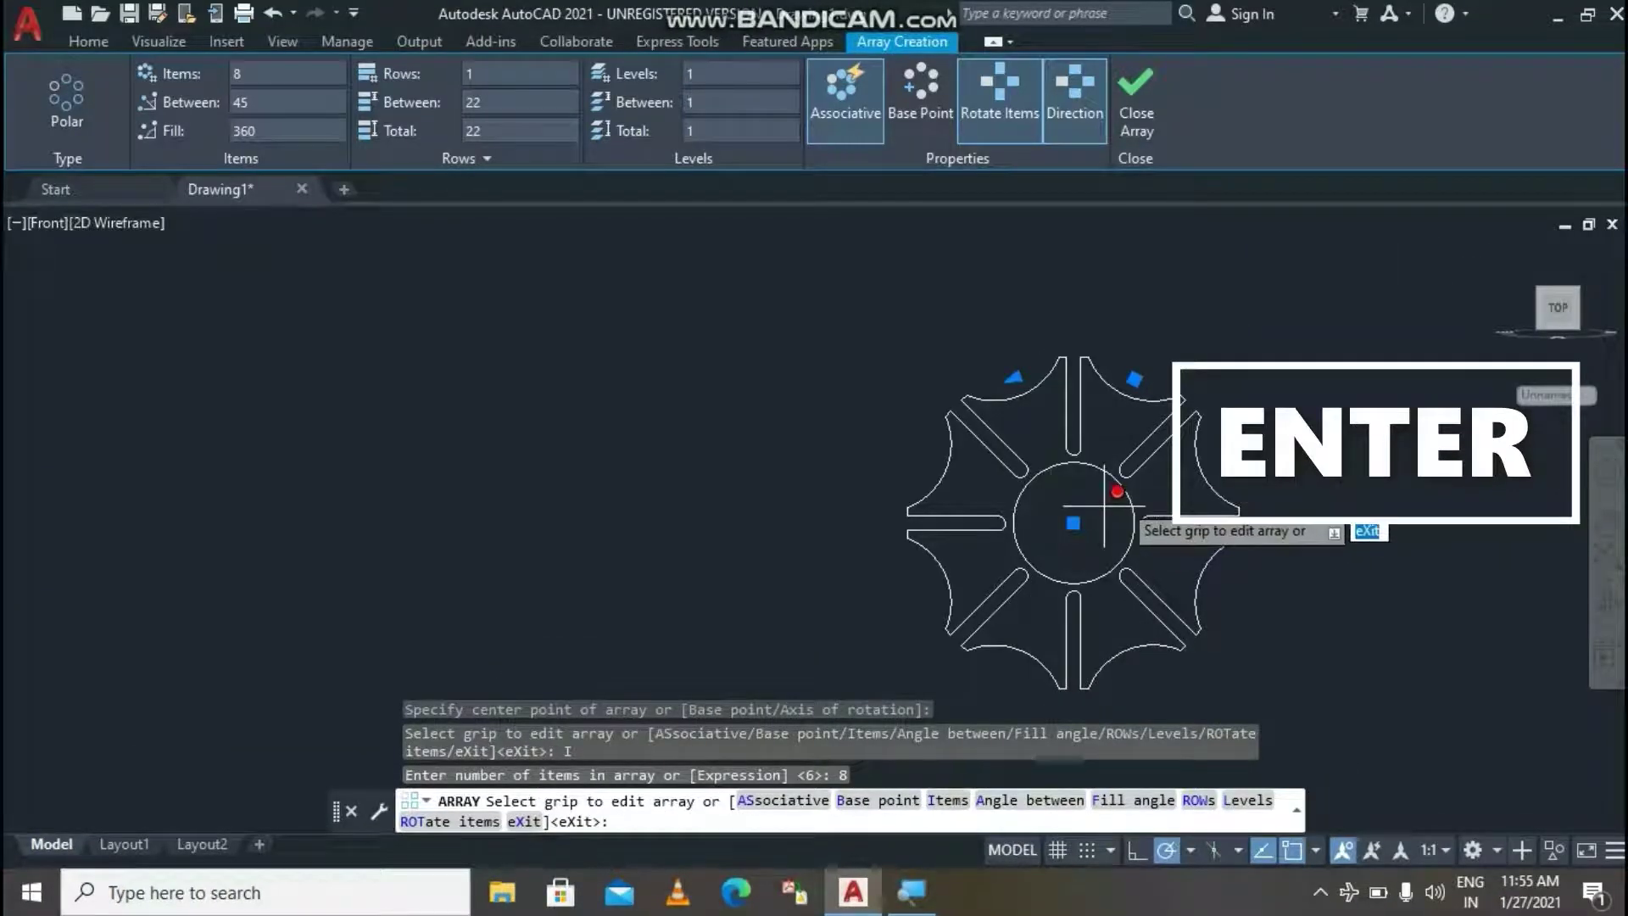
key(Escape)
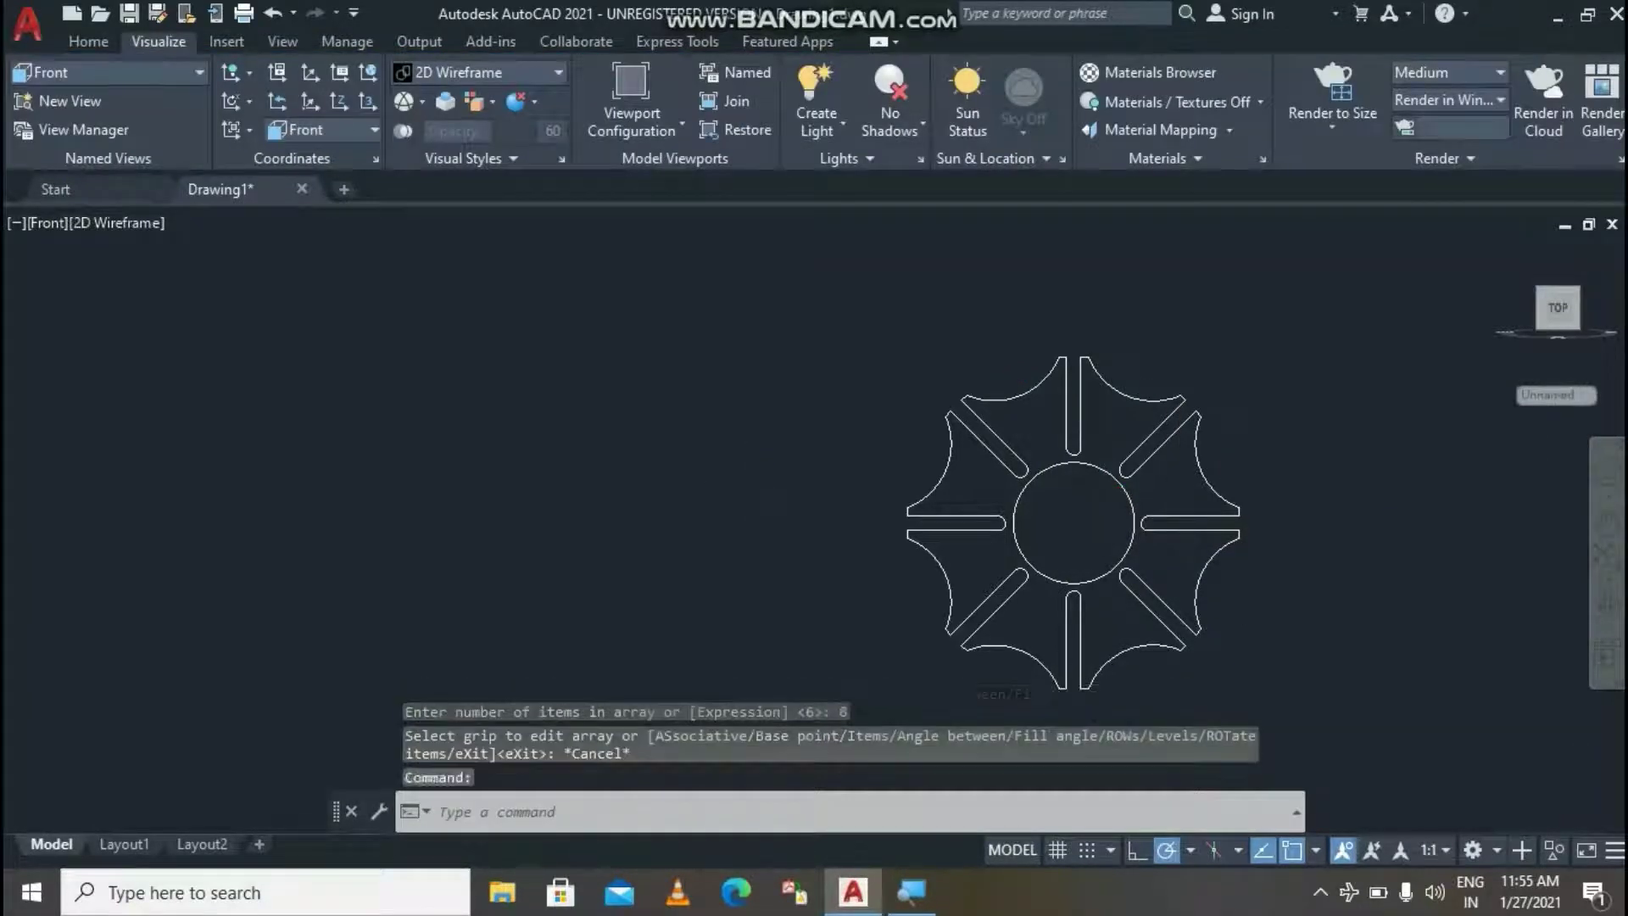
Pan the drawing slightly up and left, with the command line ready.
click(1605, 485)
mouse_move(1363, 582)
mouse_down()
mouse_move(1343, 563)
mouse_move(1256, 552)
mouse_up()
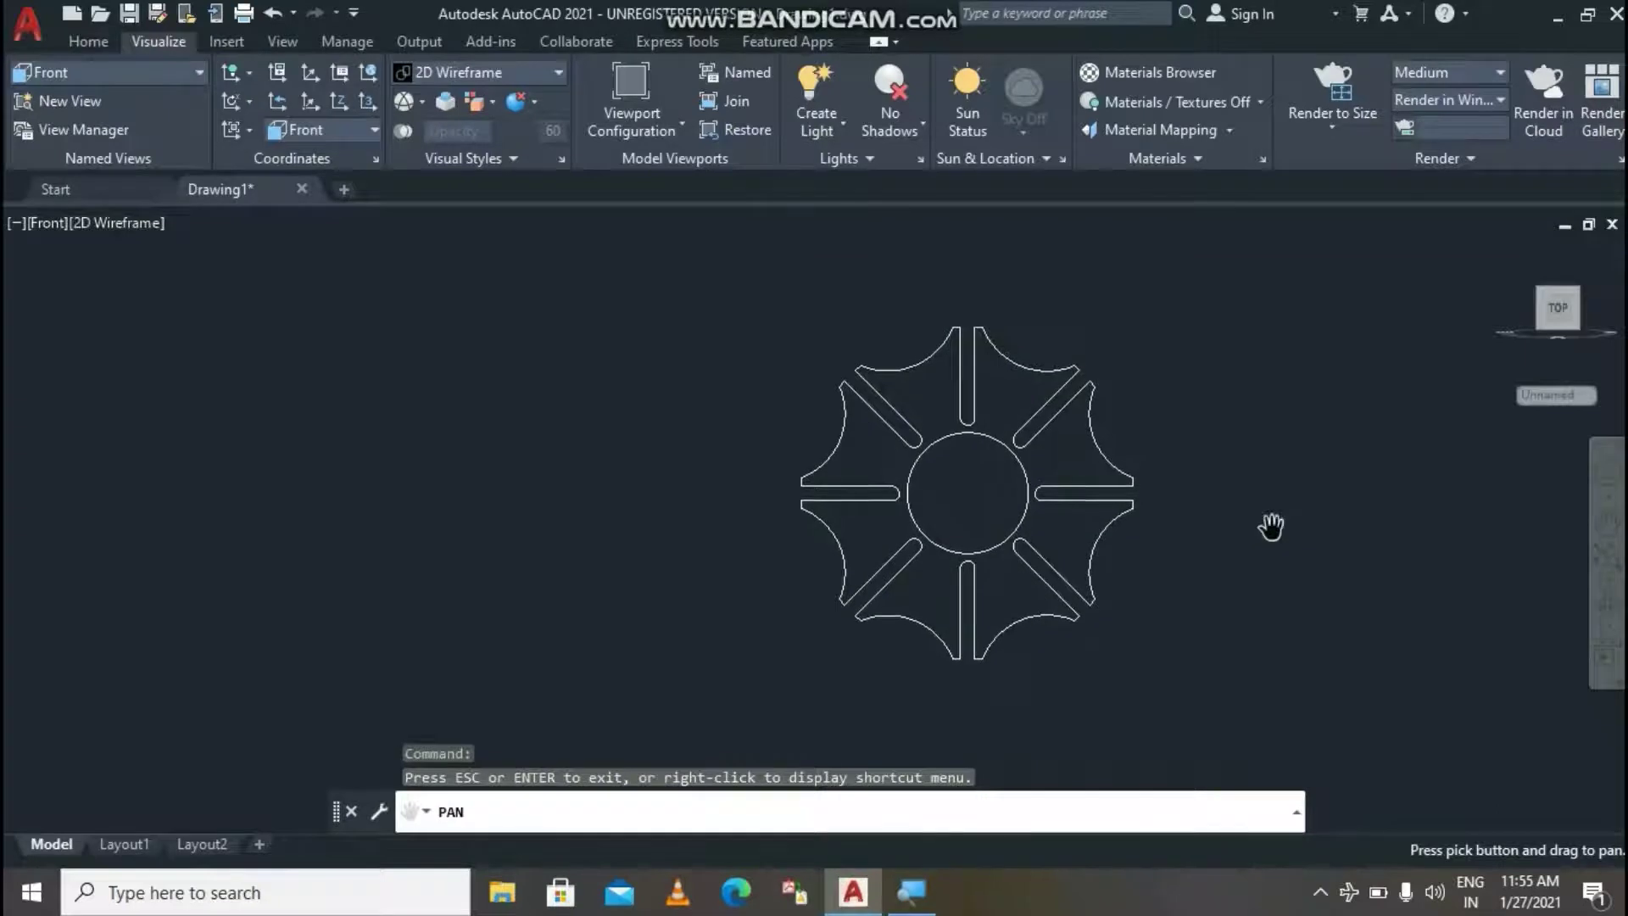
key(Escape)
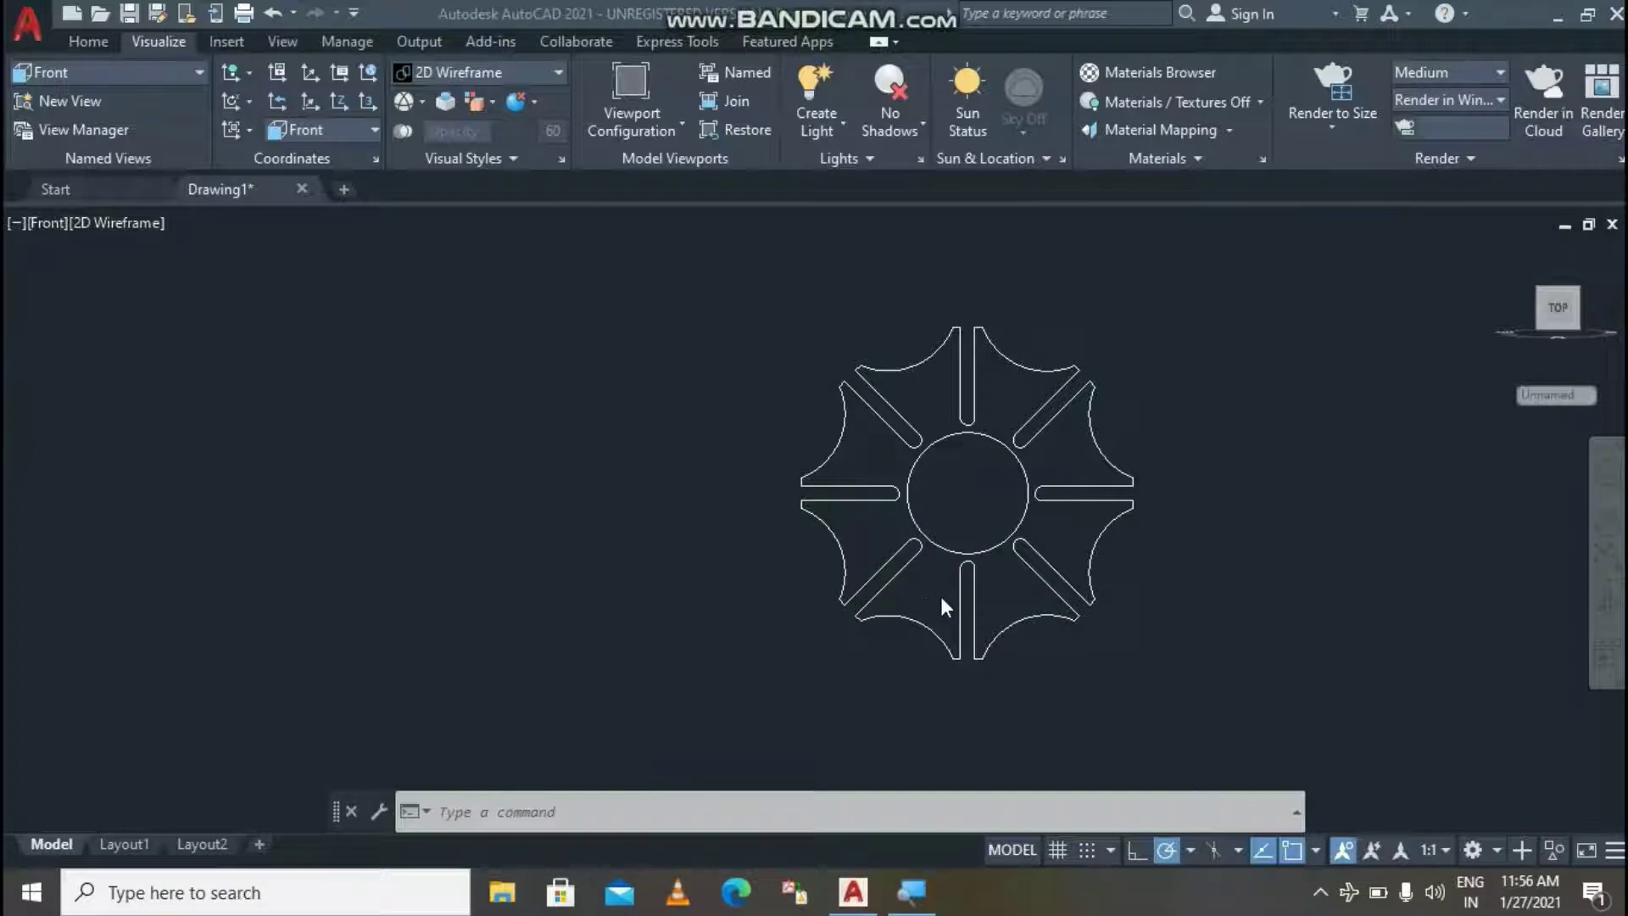
click(729, 812)
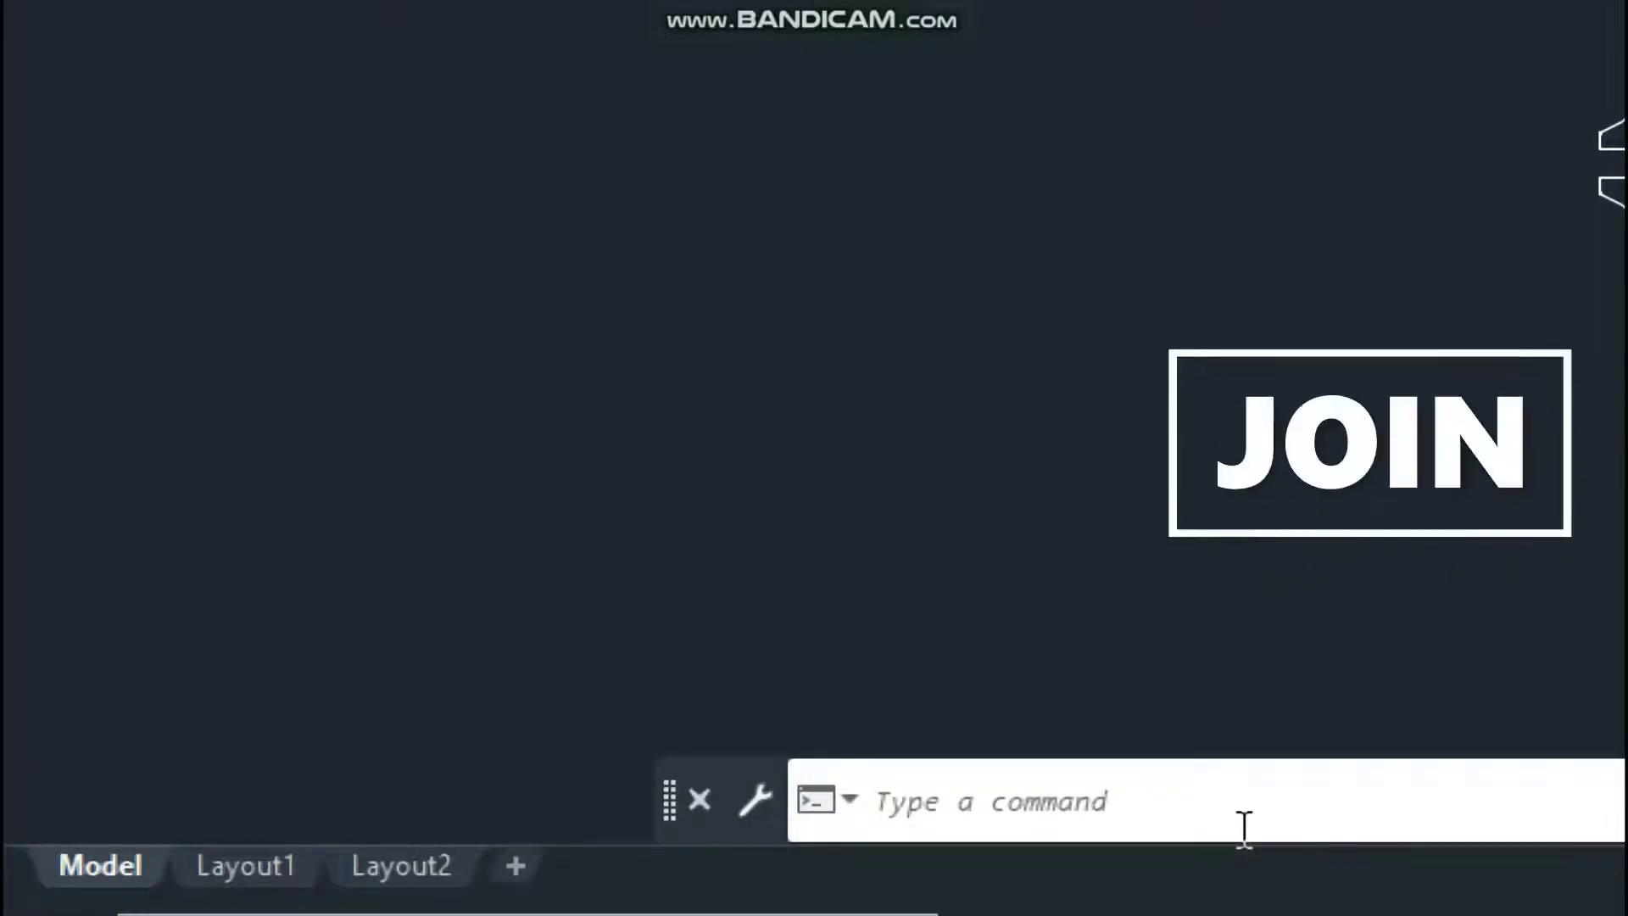
text(J)
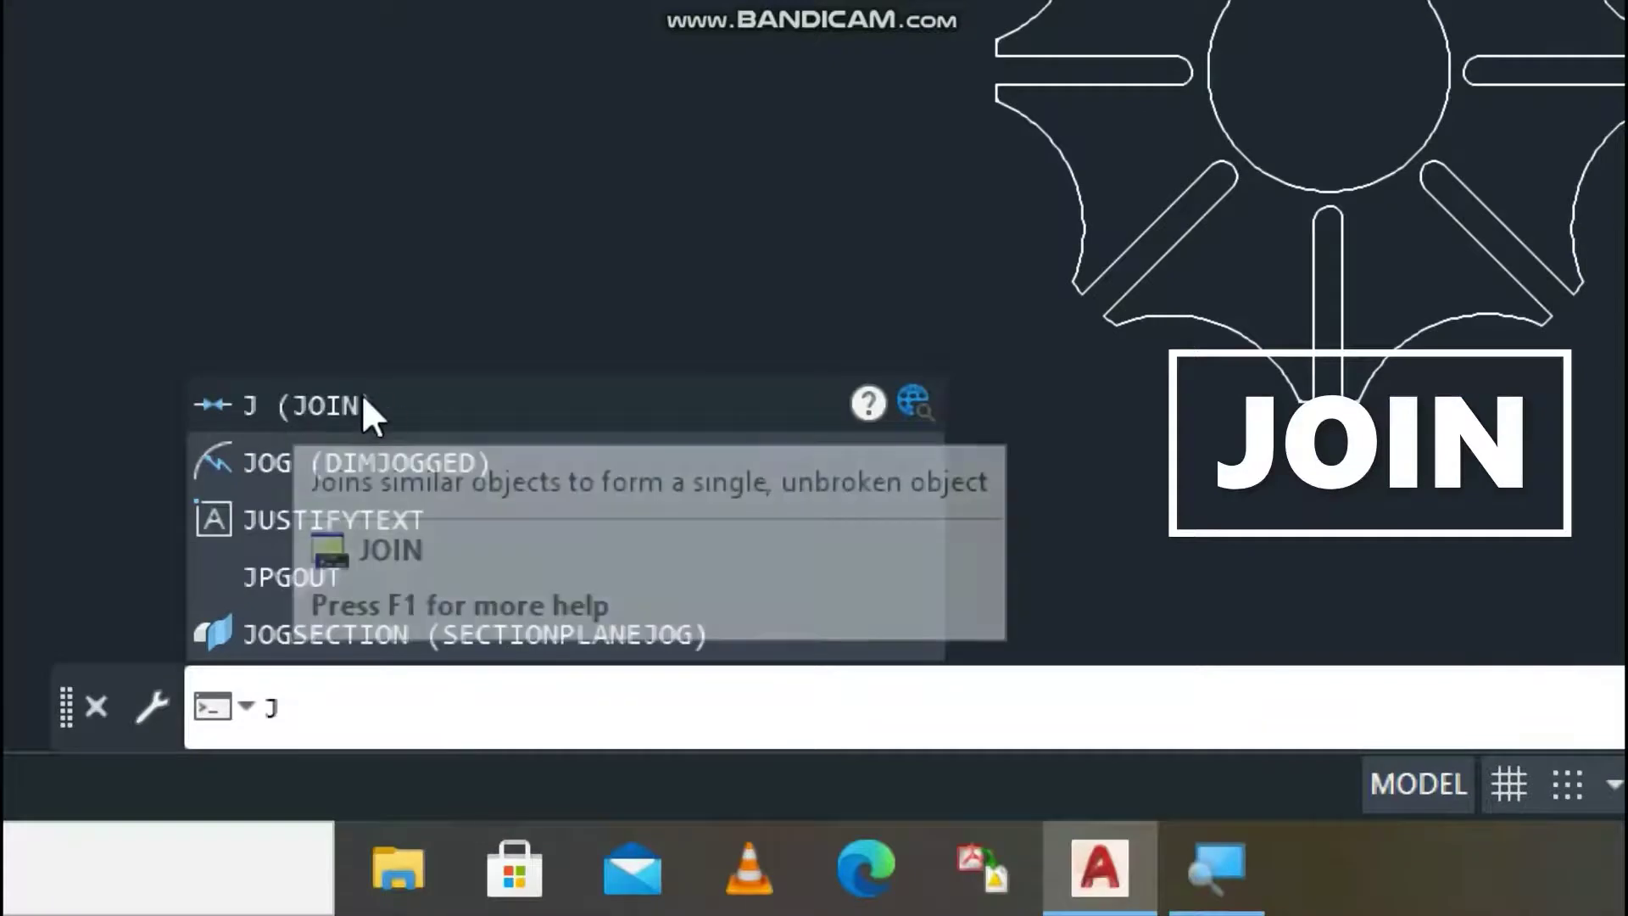
click(363, 400)
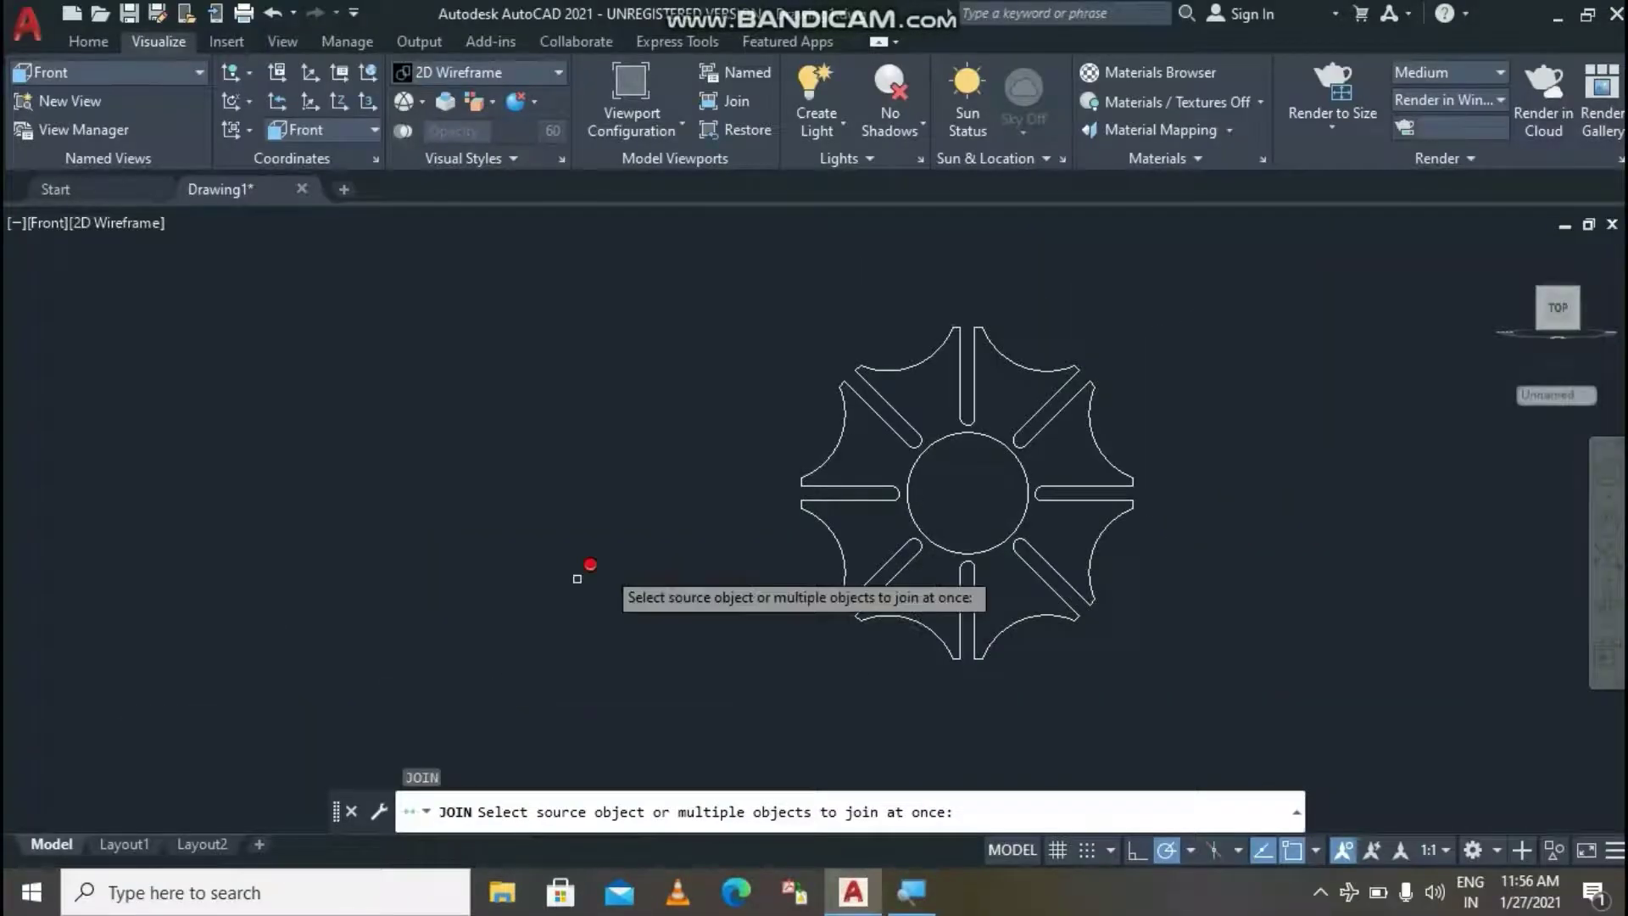
click(973, 335)
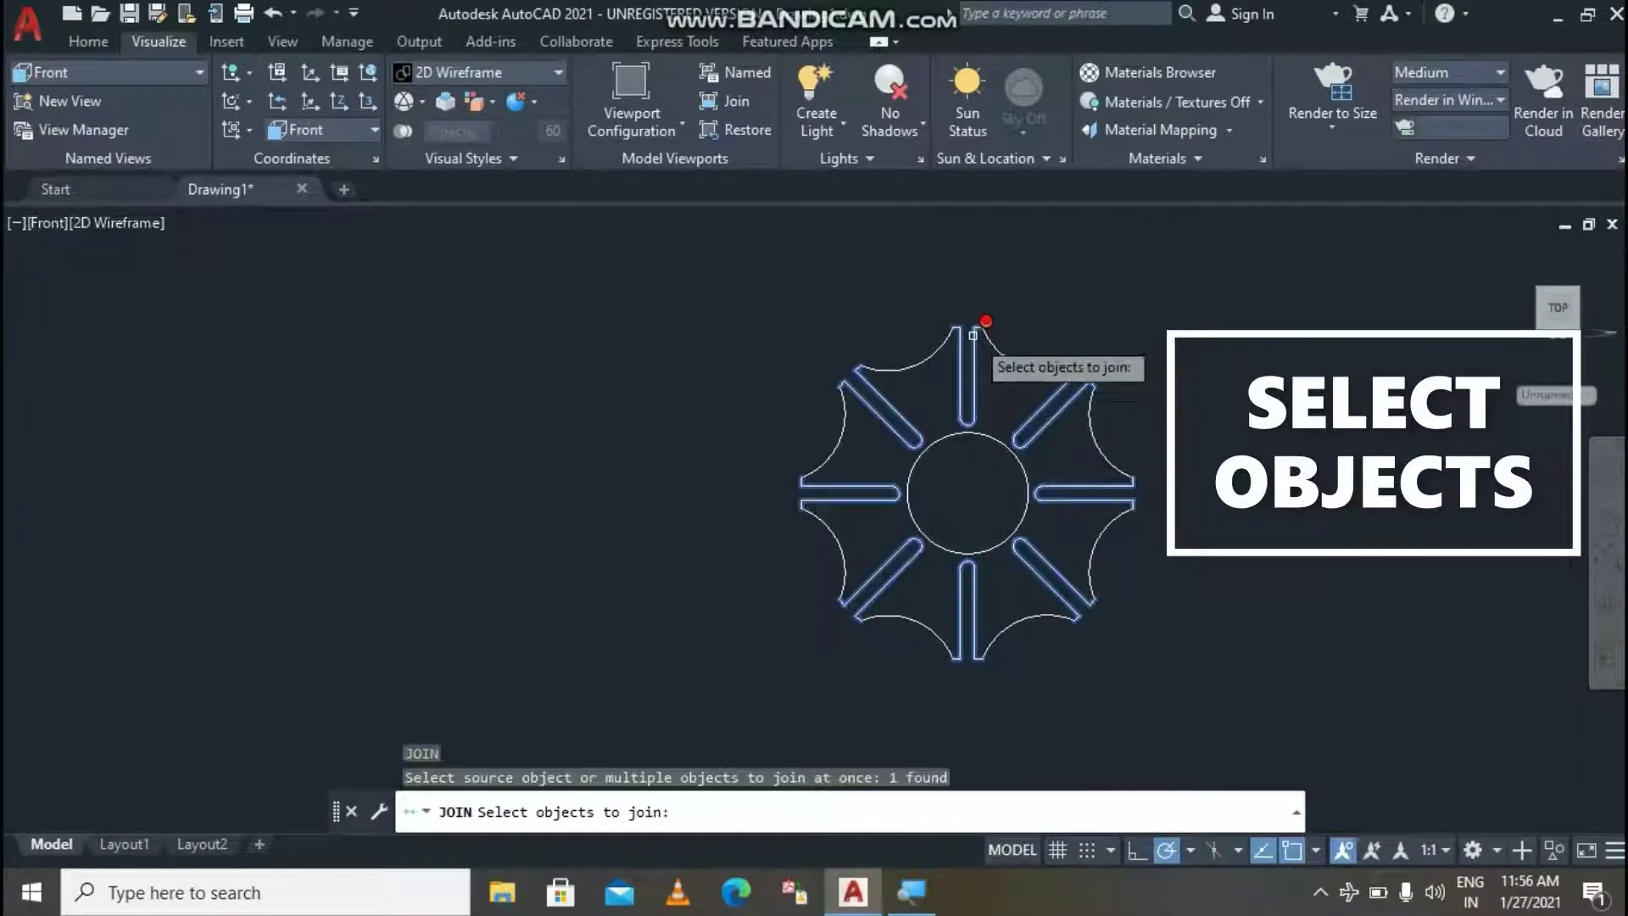
click(922, 356)
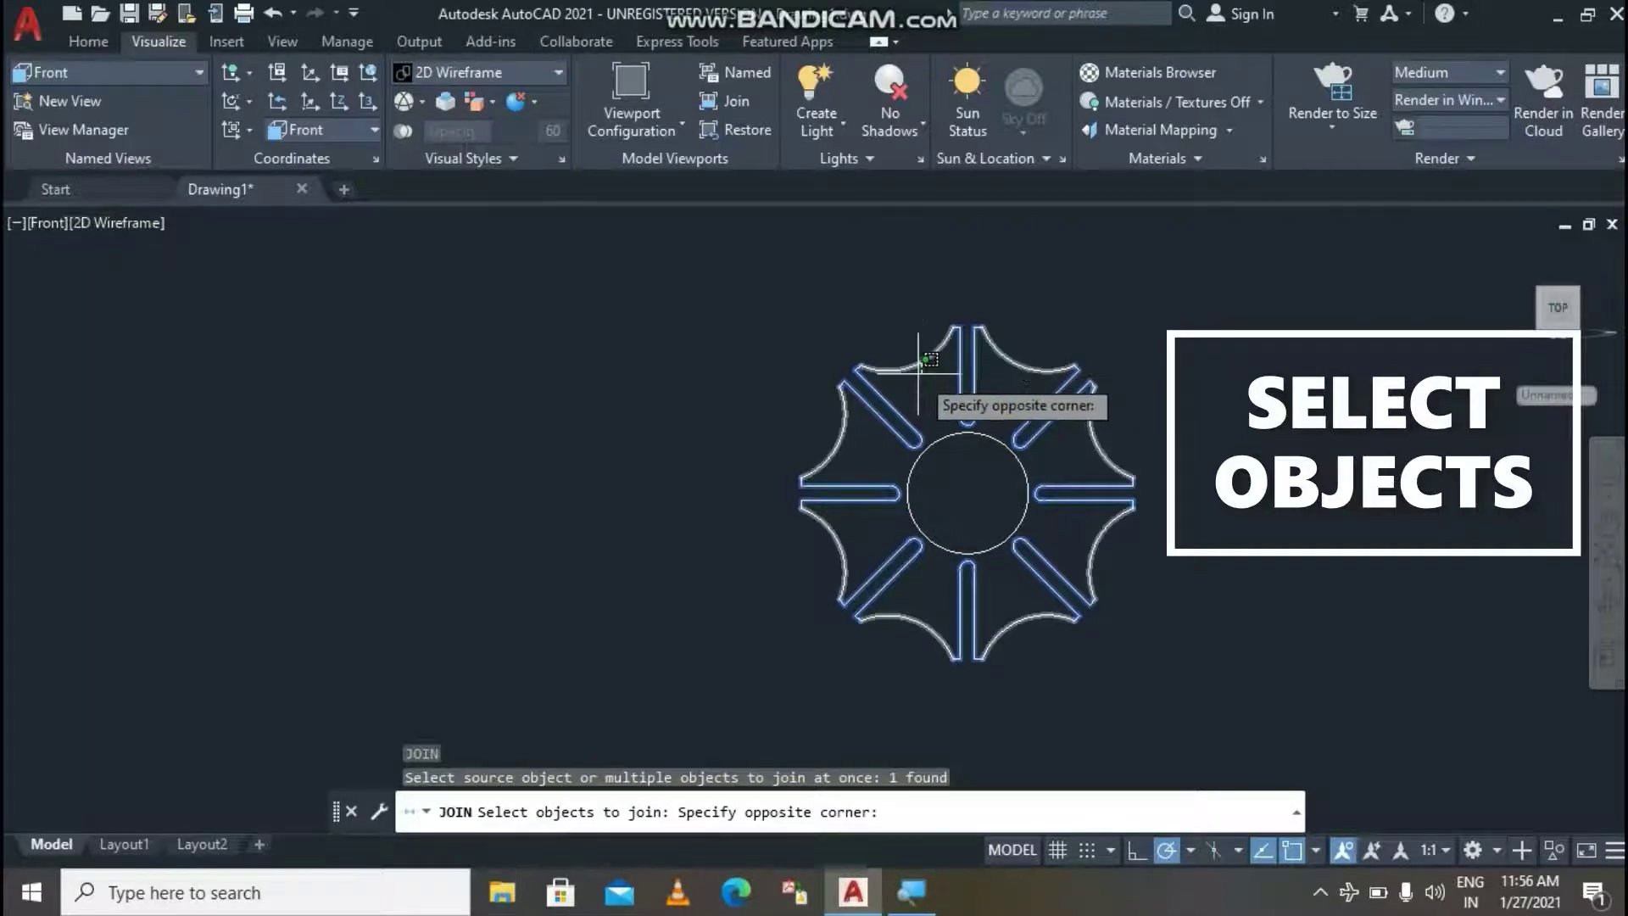
click(926, 364)
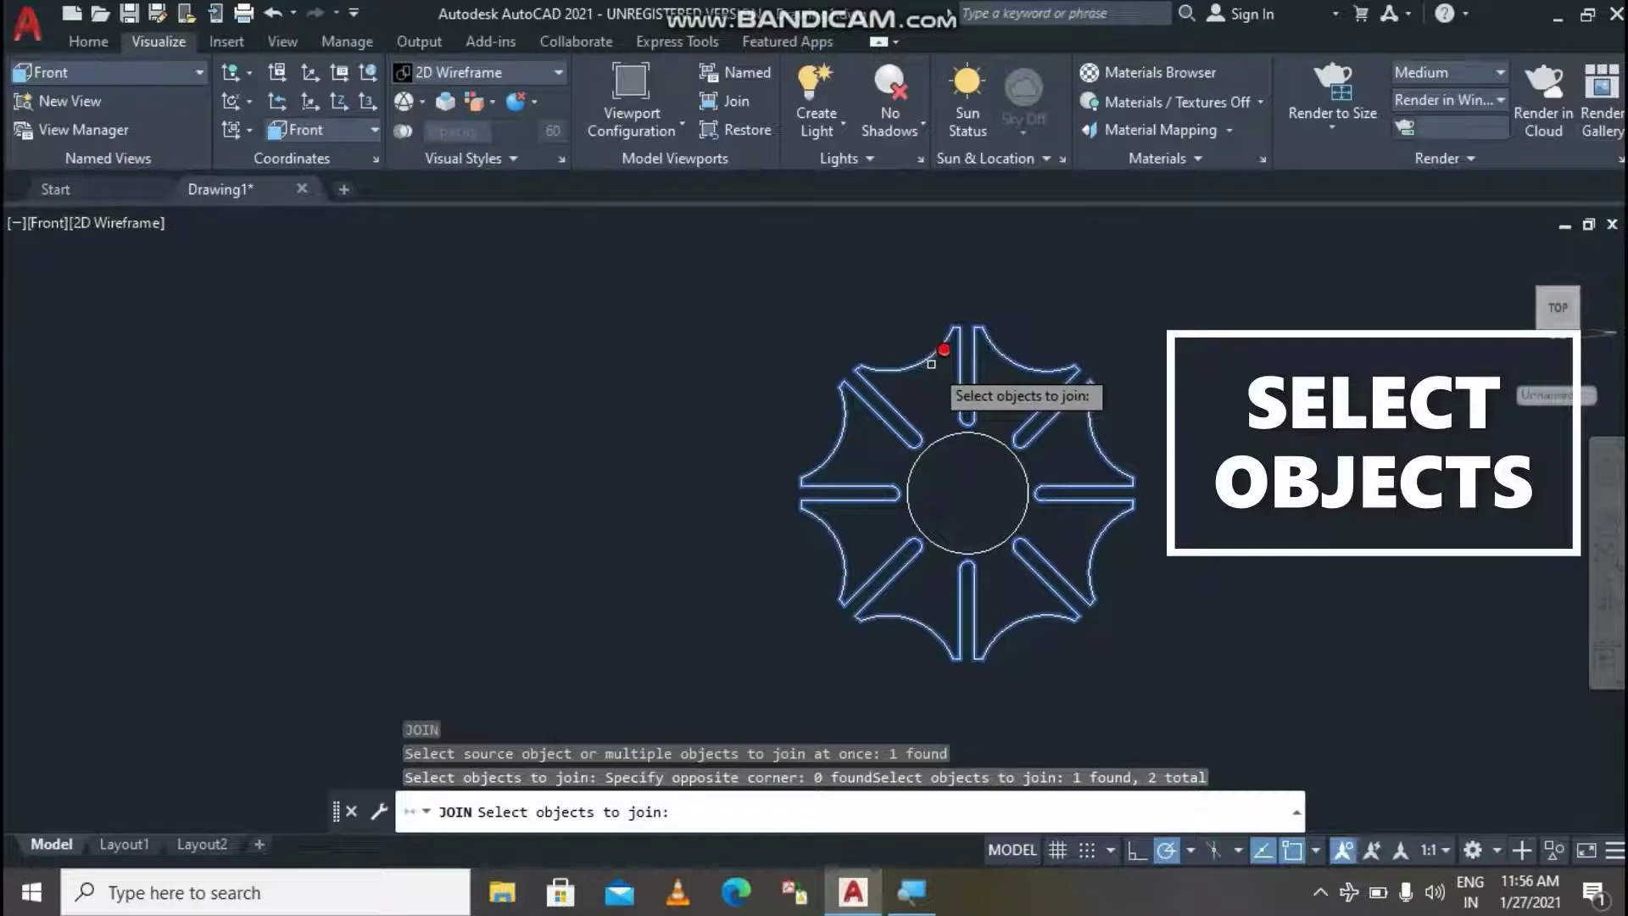
key(Return)
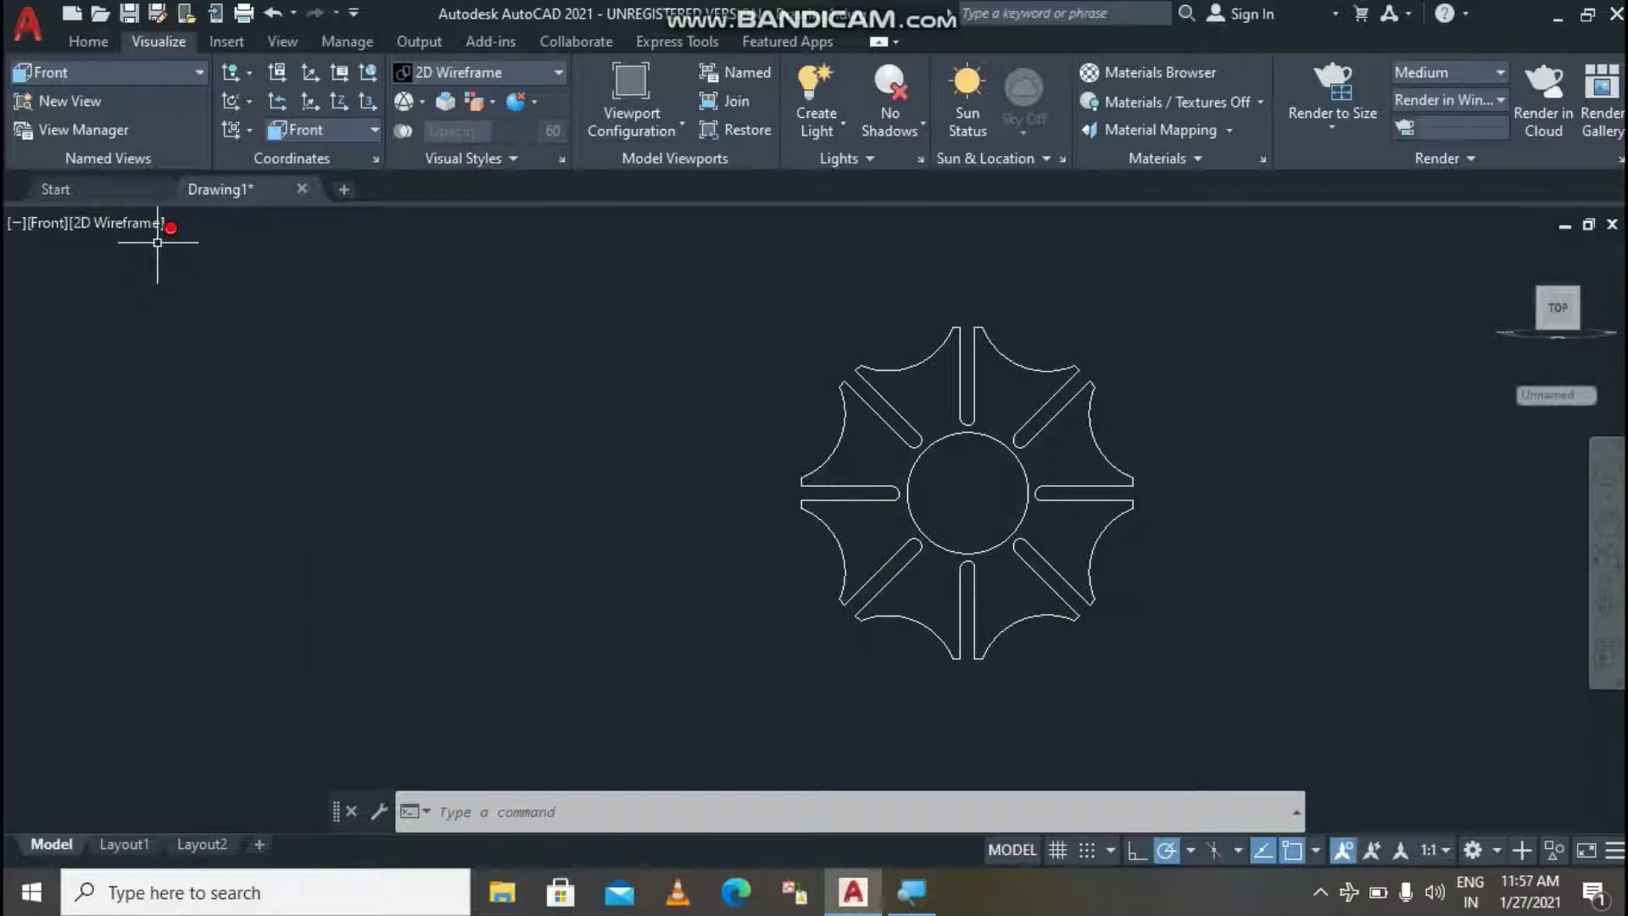
Switch to the SW Isometric preset view.
key(super+plus)
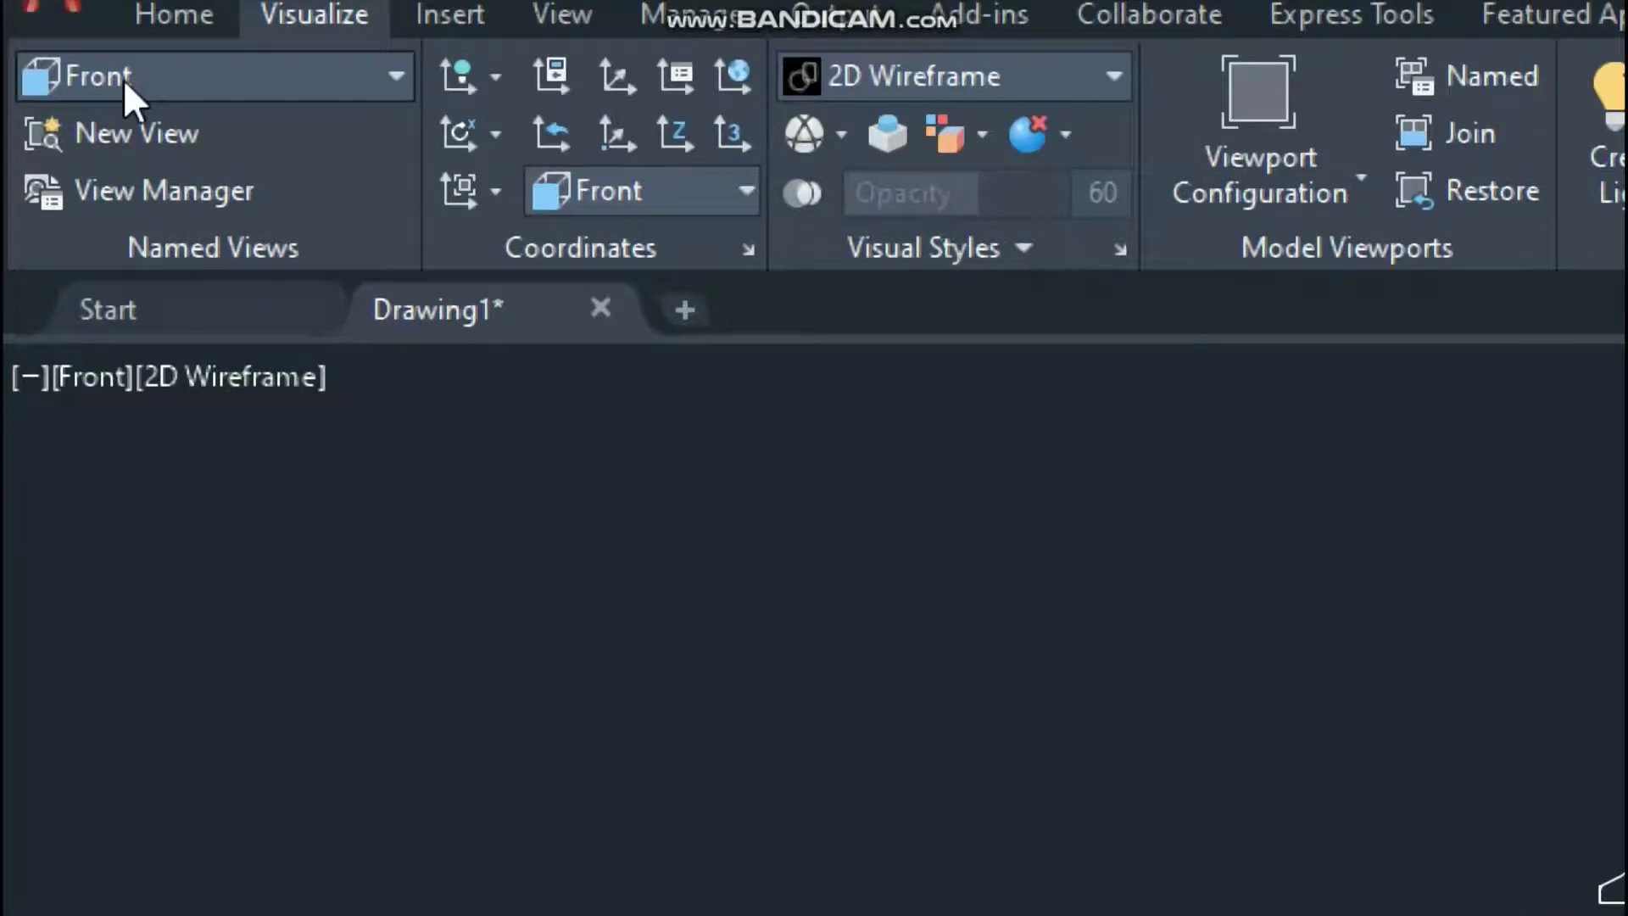
click(124, 79)
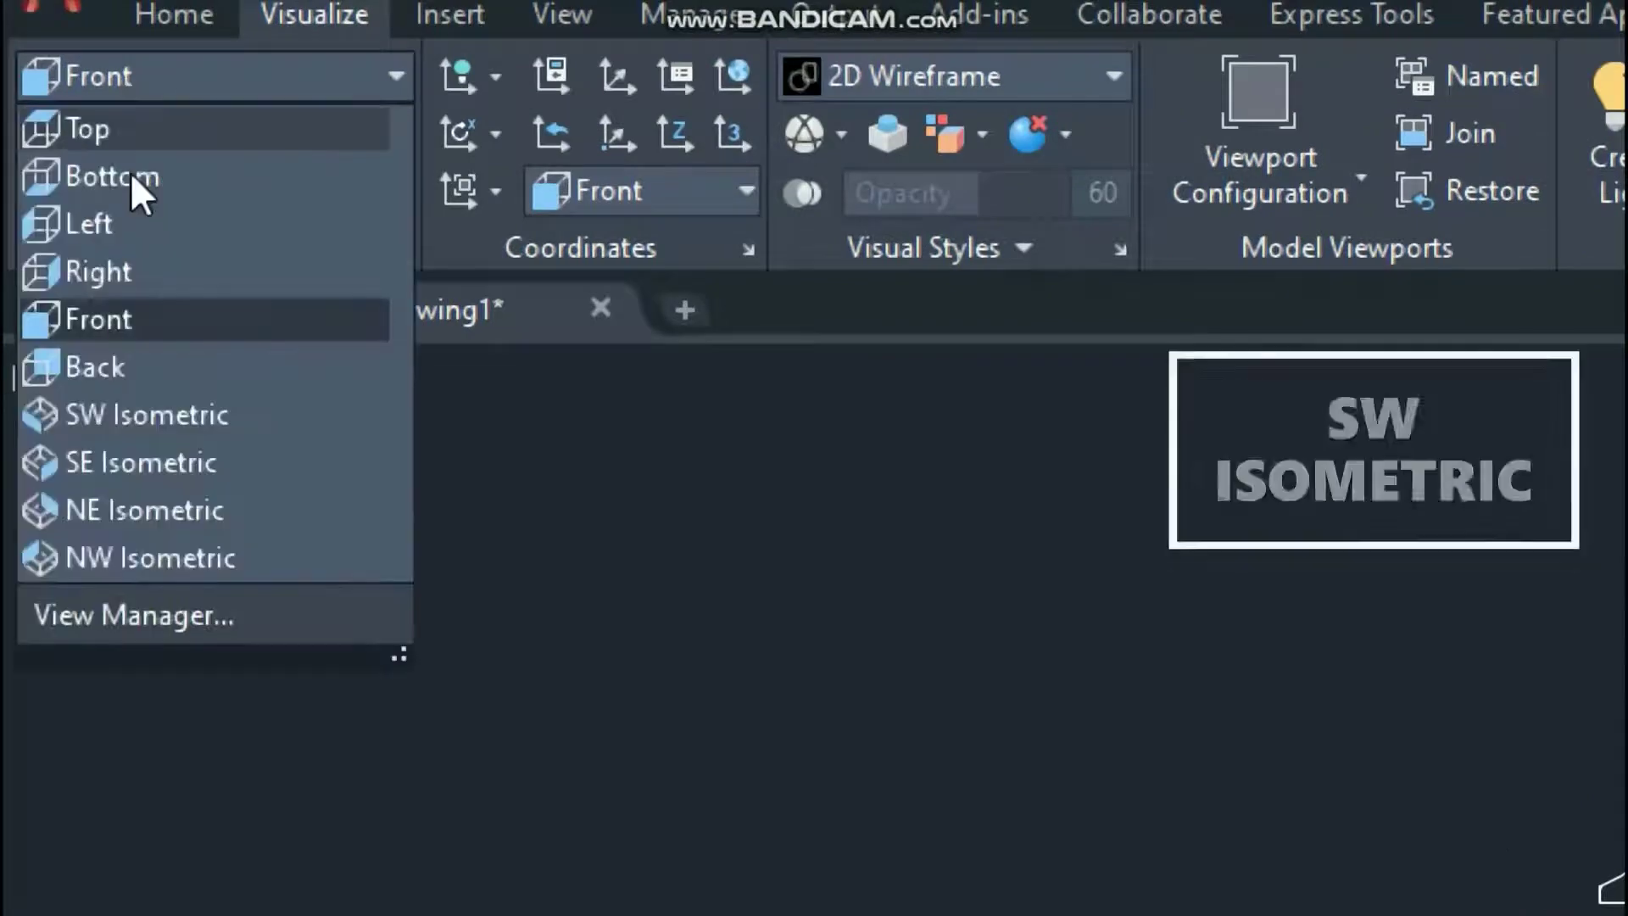
click(119, 410)
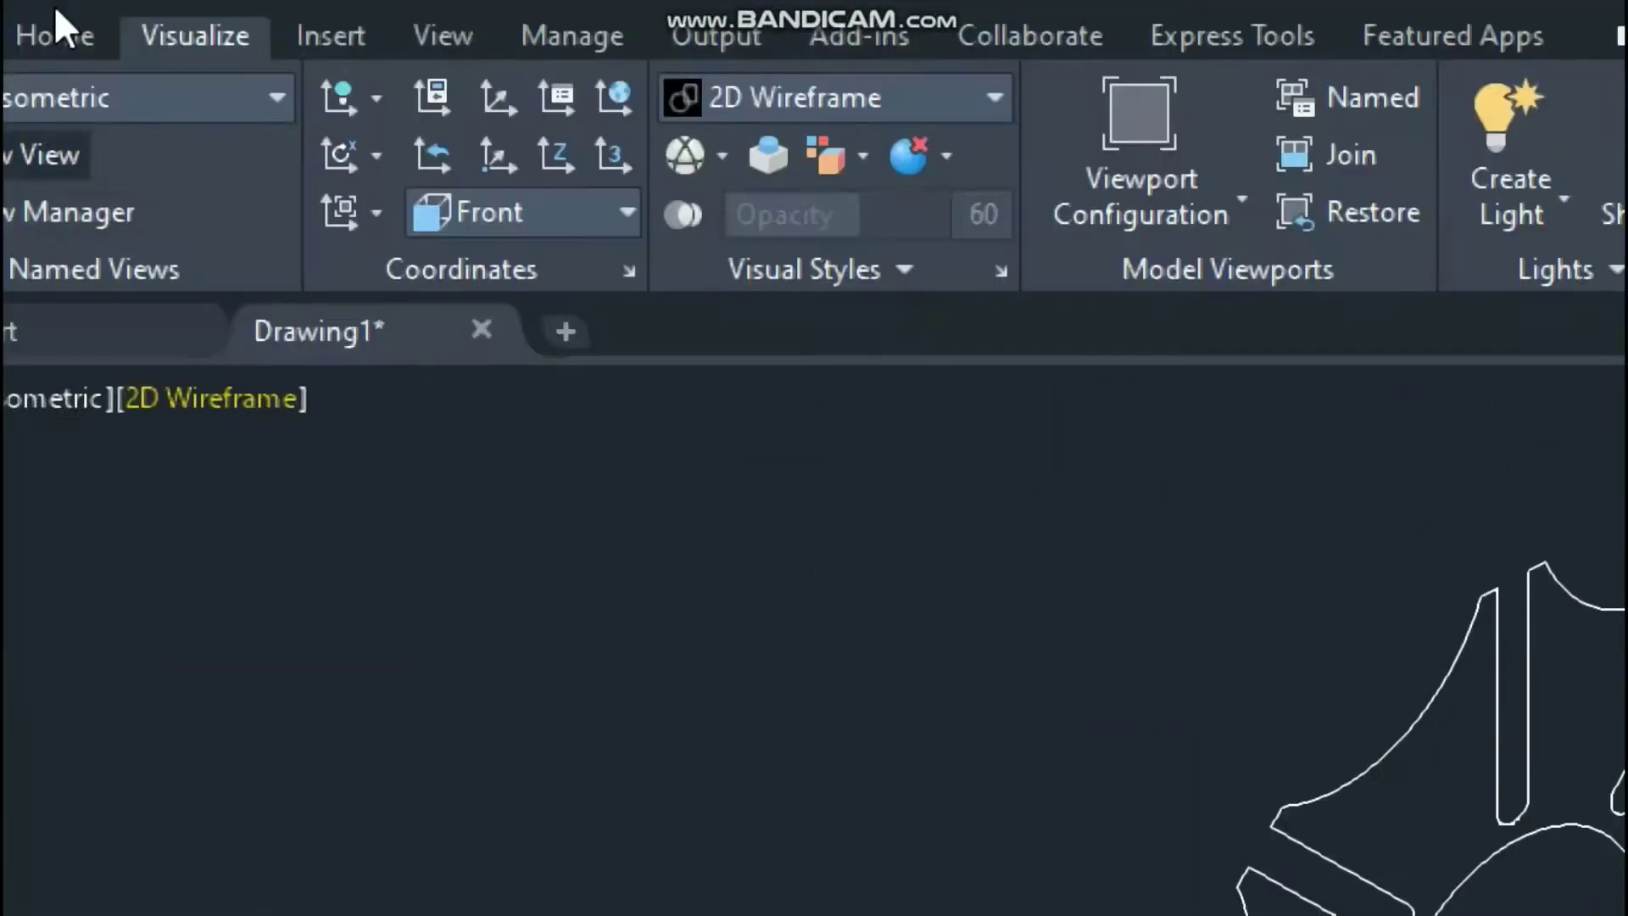
Press-pull the star outline region 10 units into a solid.
click(175, 73)
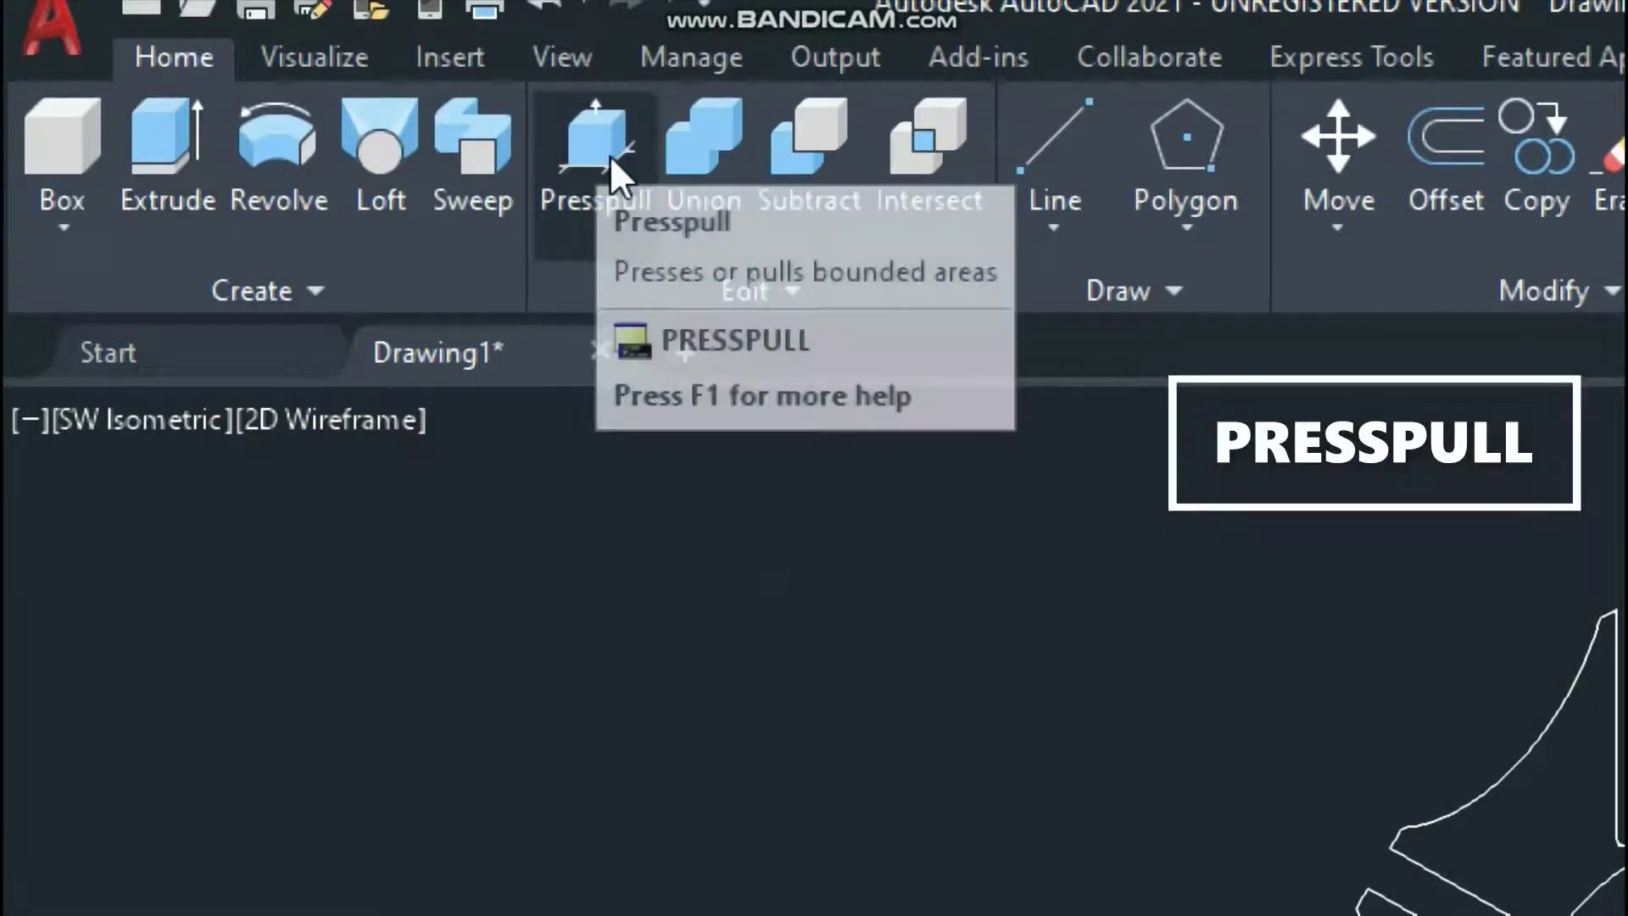
click(593, 199)
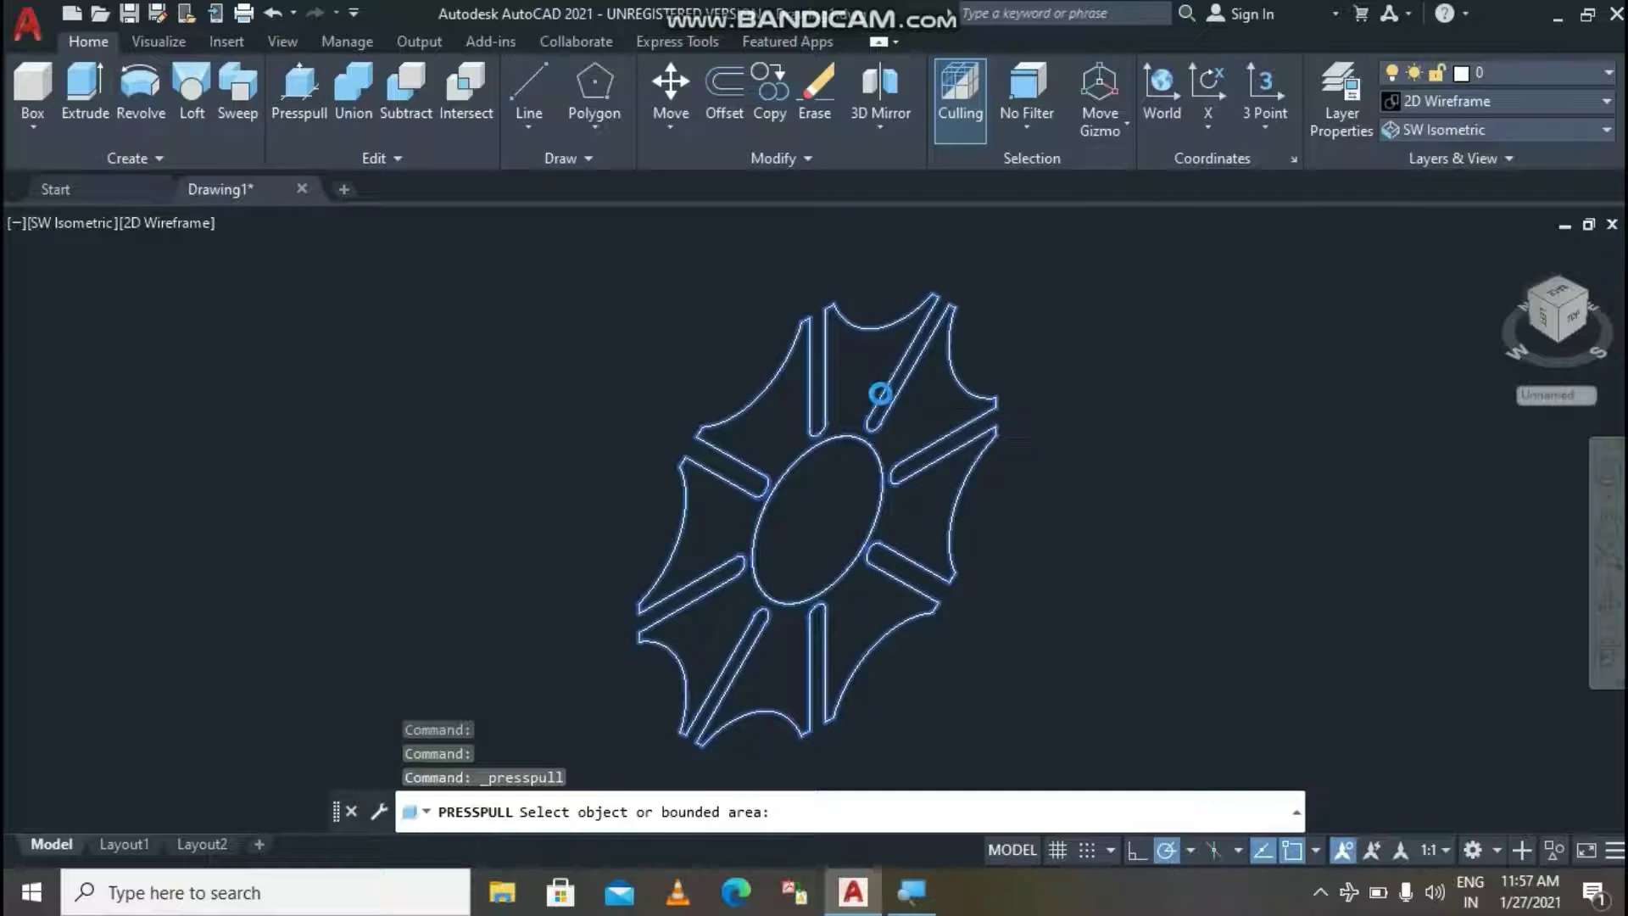
click(818, 466)
text(10)
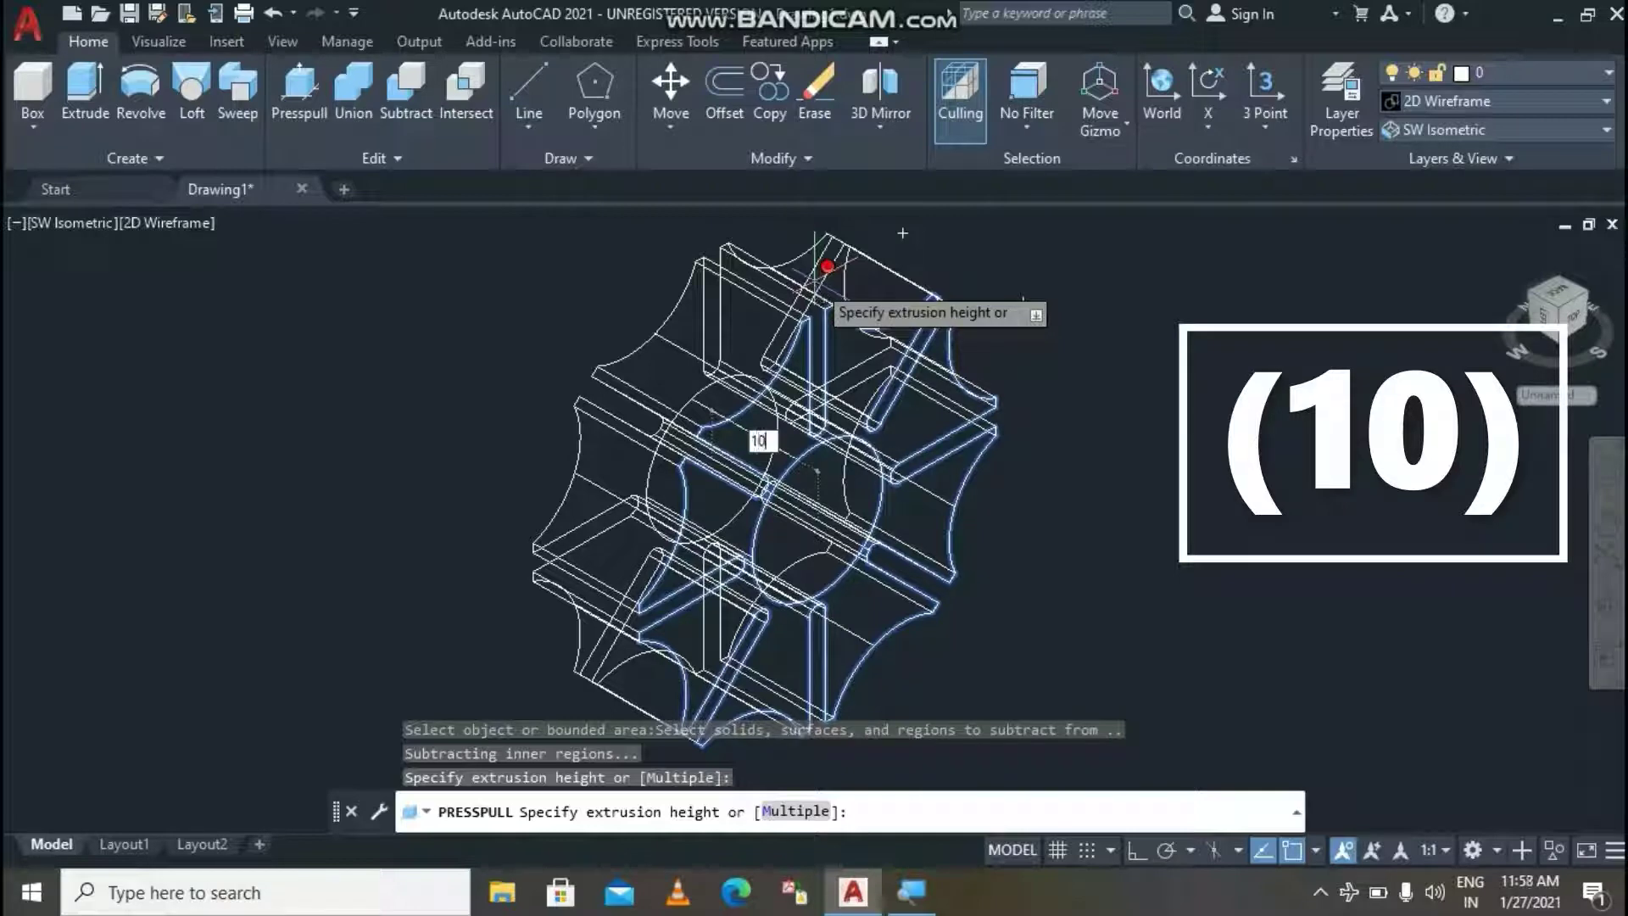
key(Return)
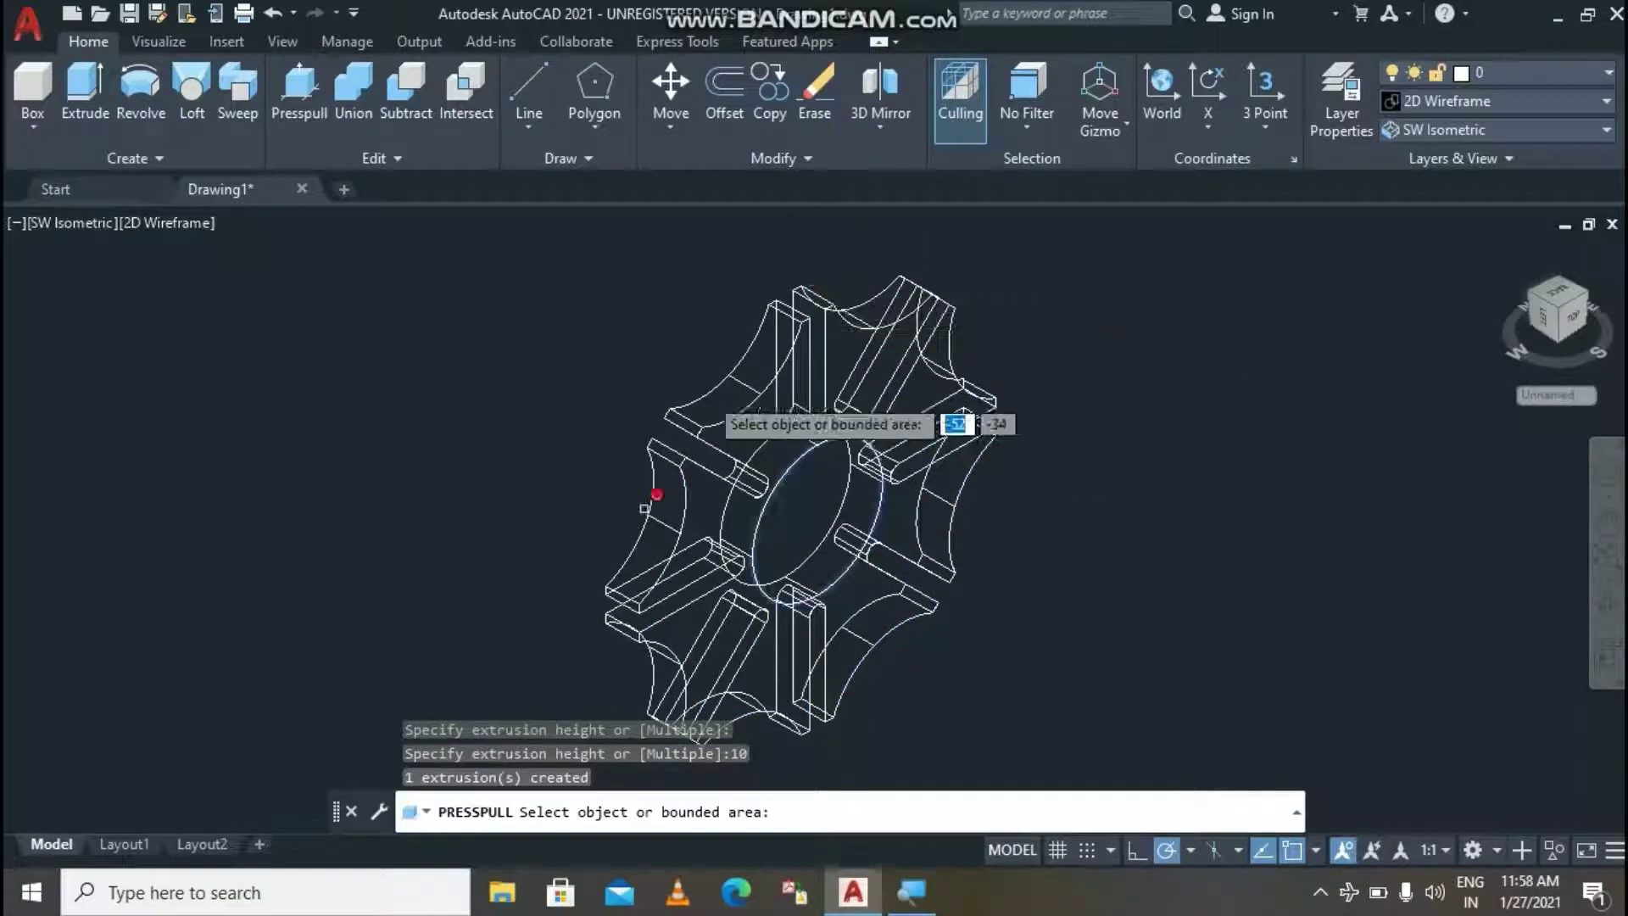
key(Return)
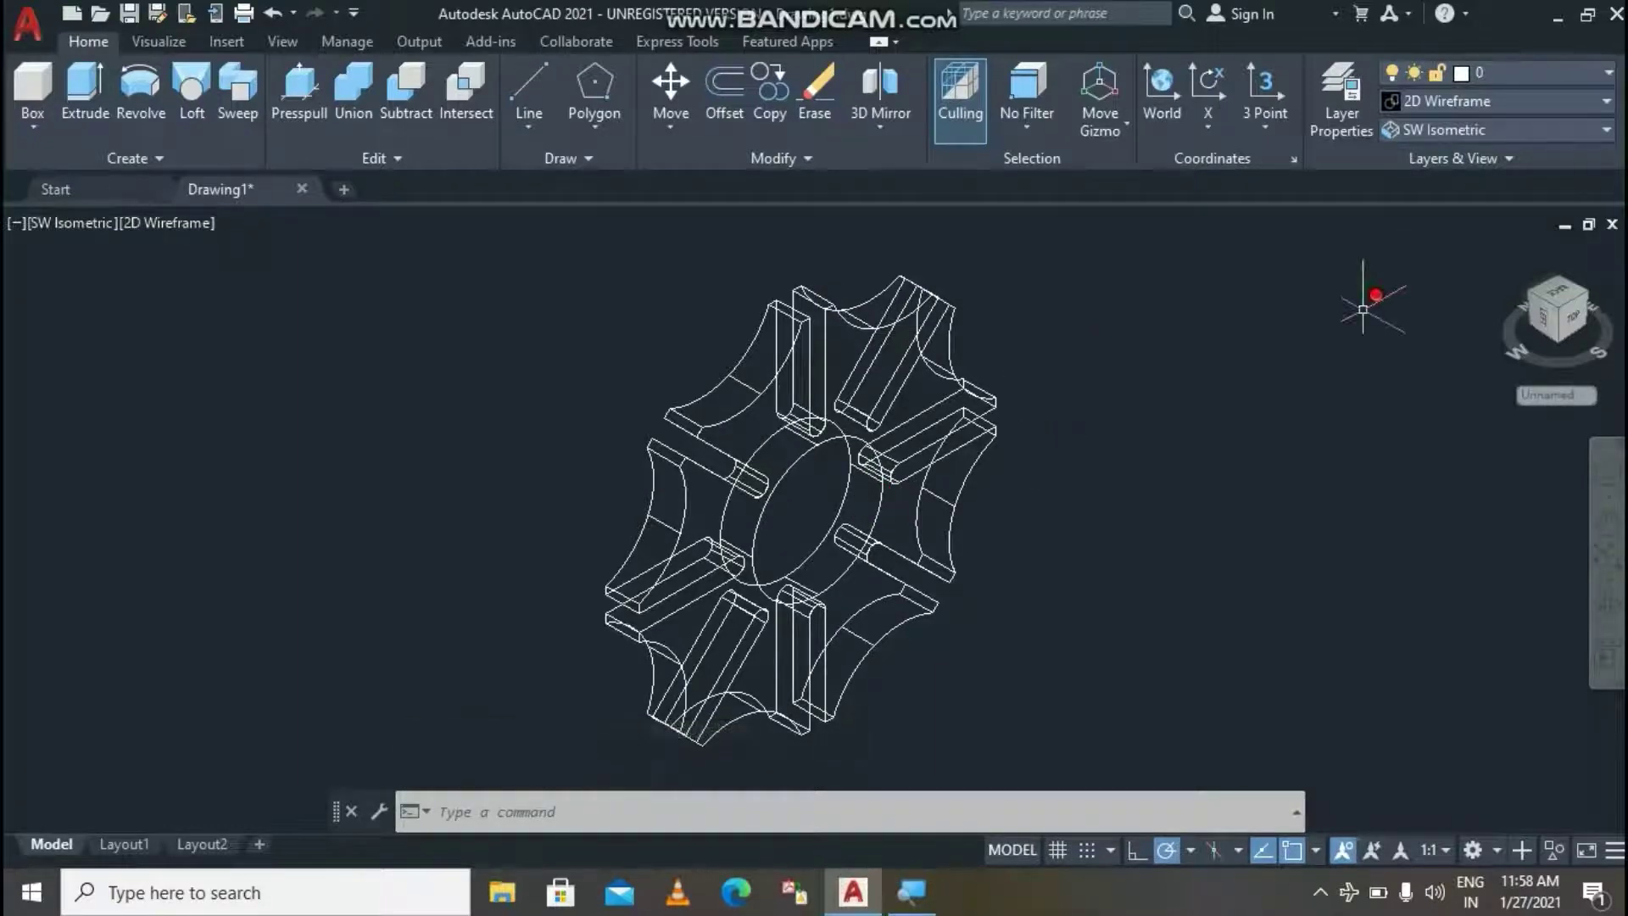
text(su)
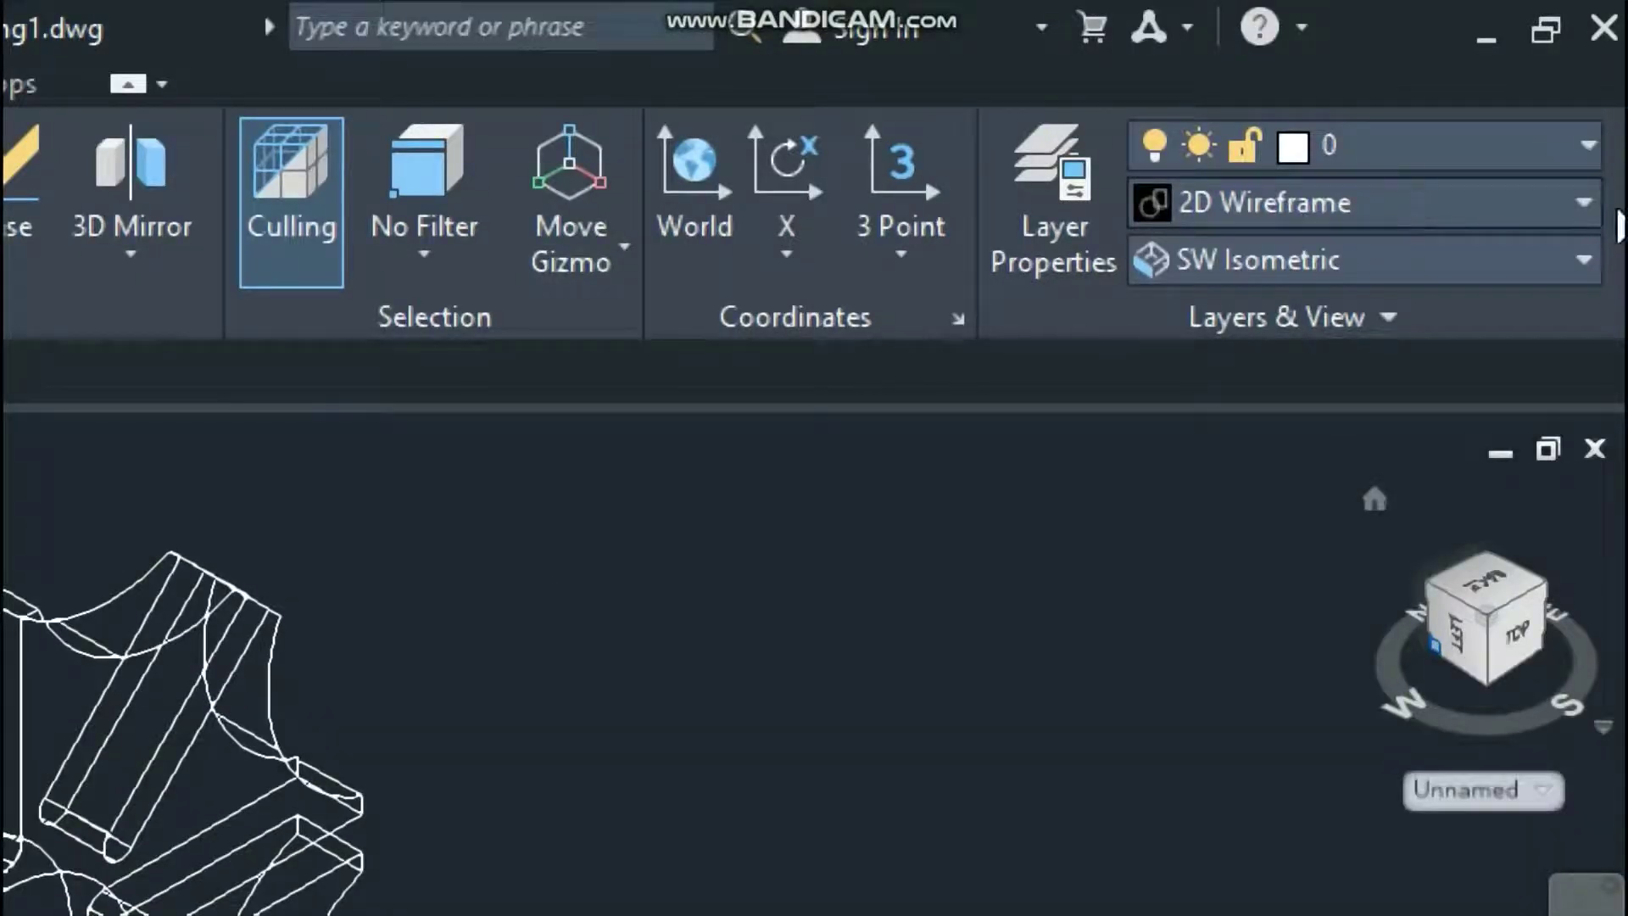
click(1598, 208)
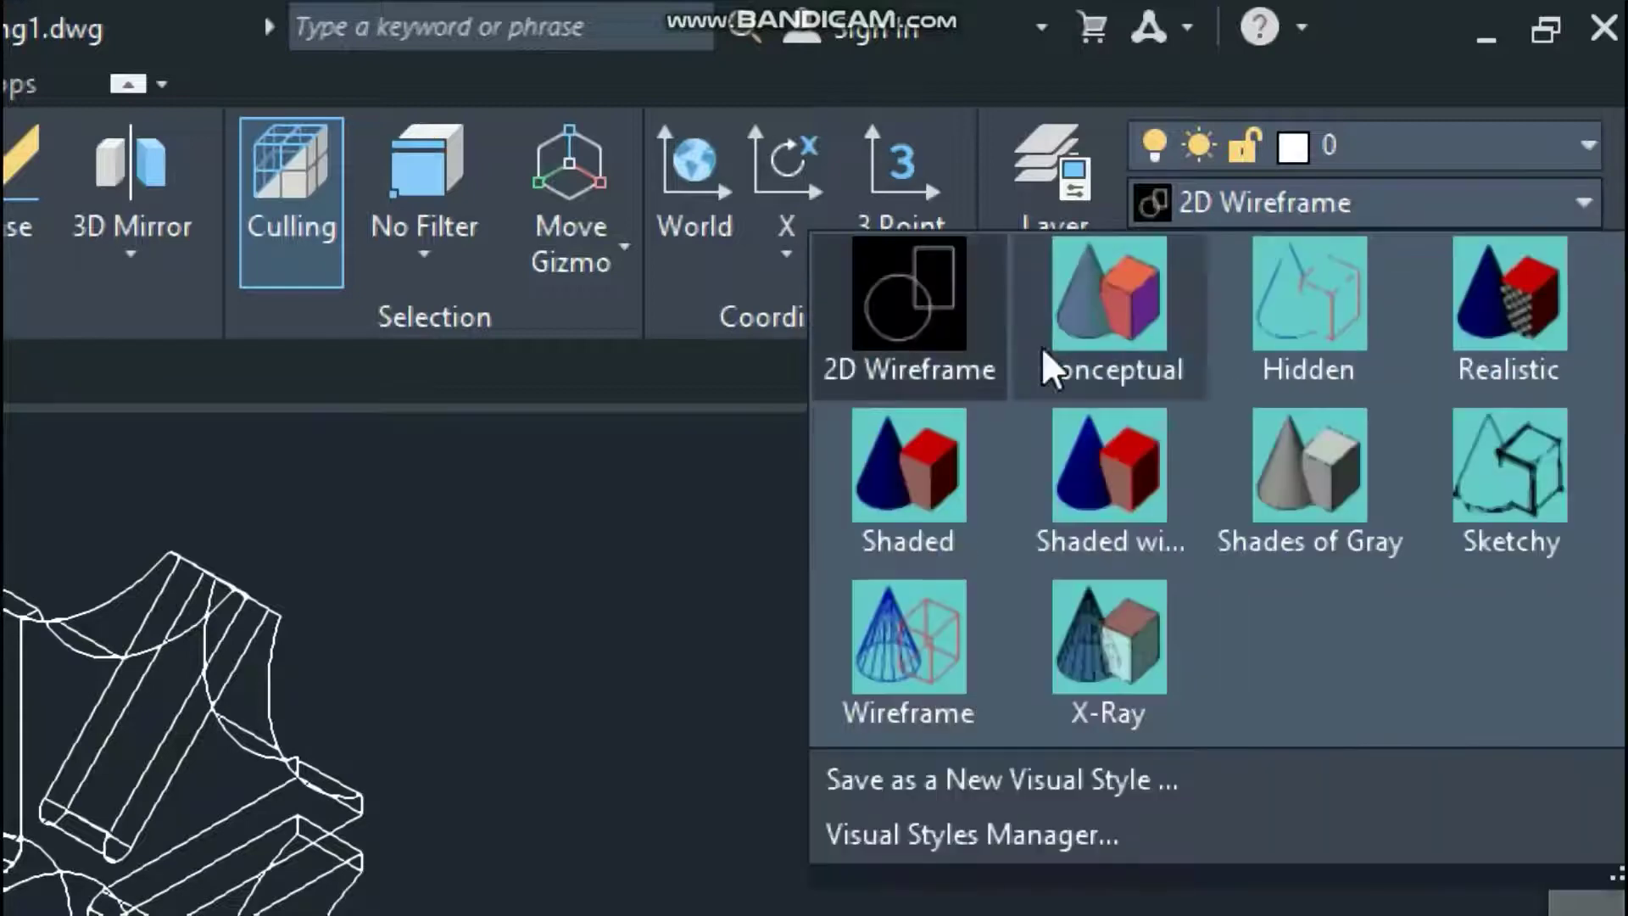
click(1099, 323)
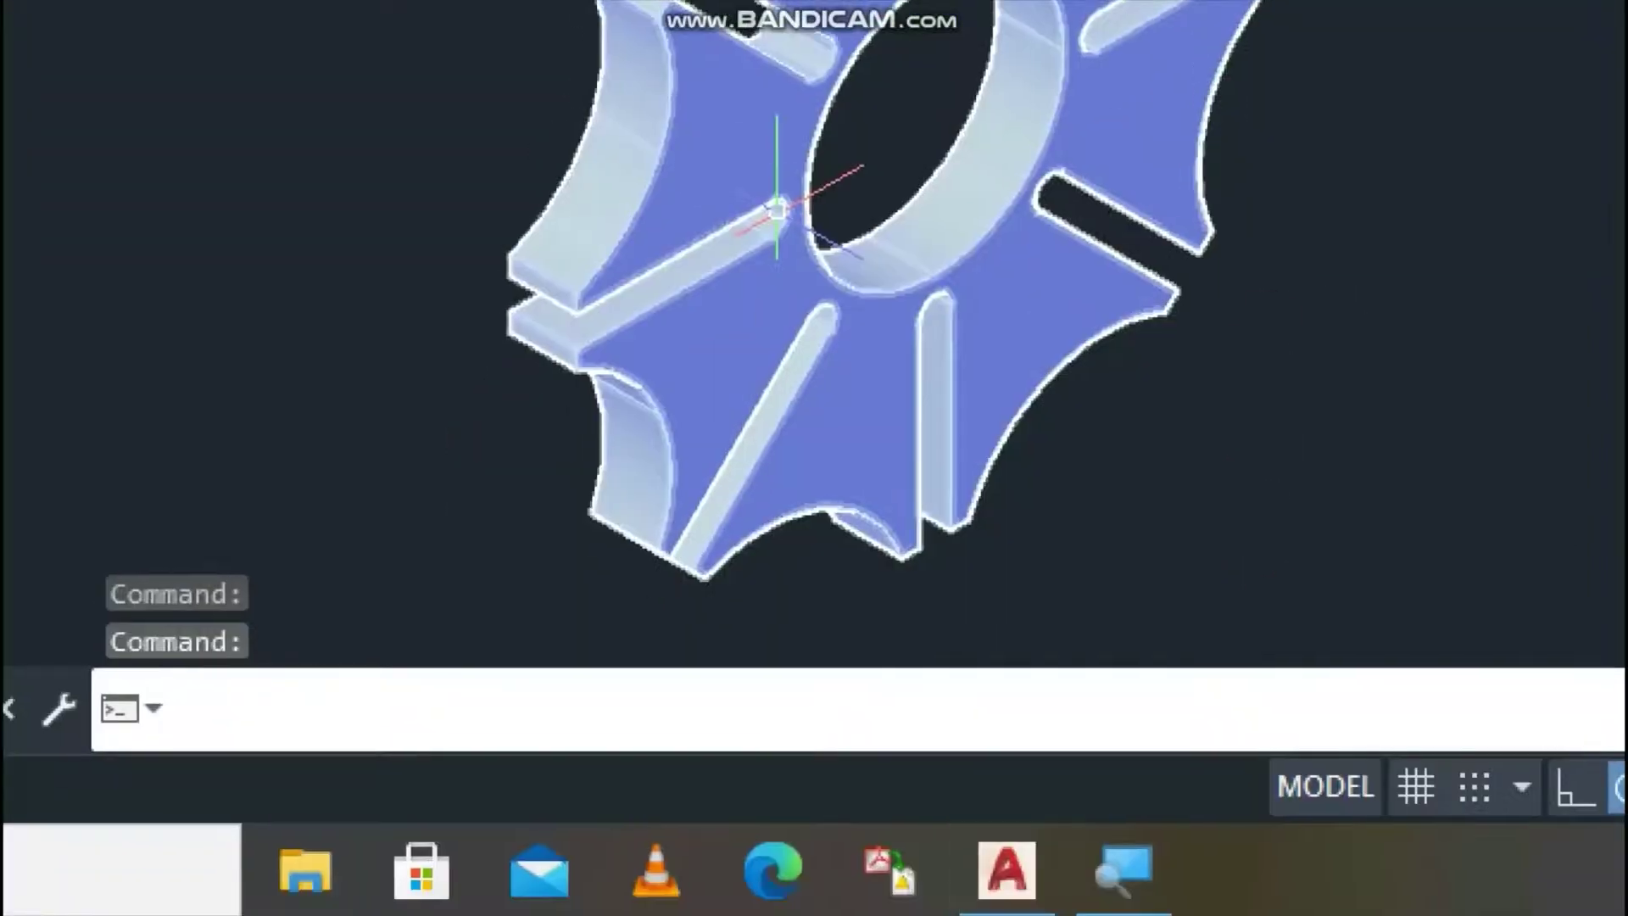
key(super)
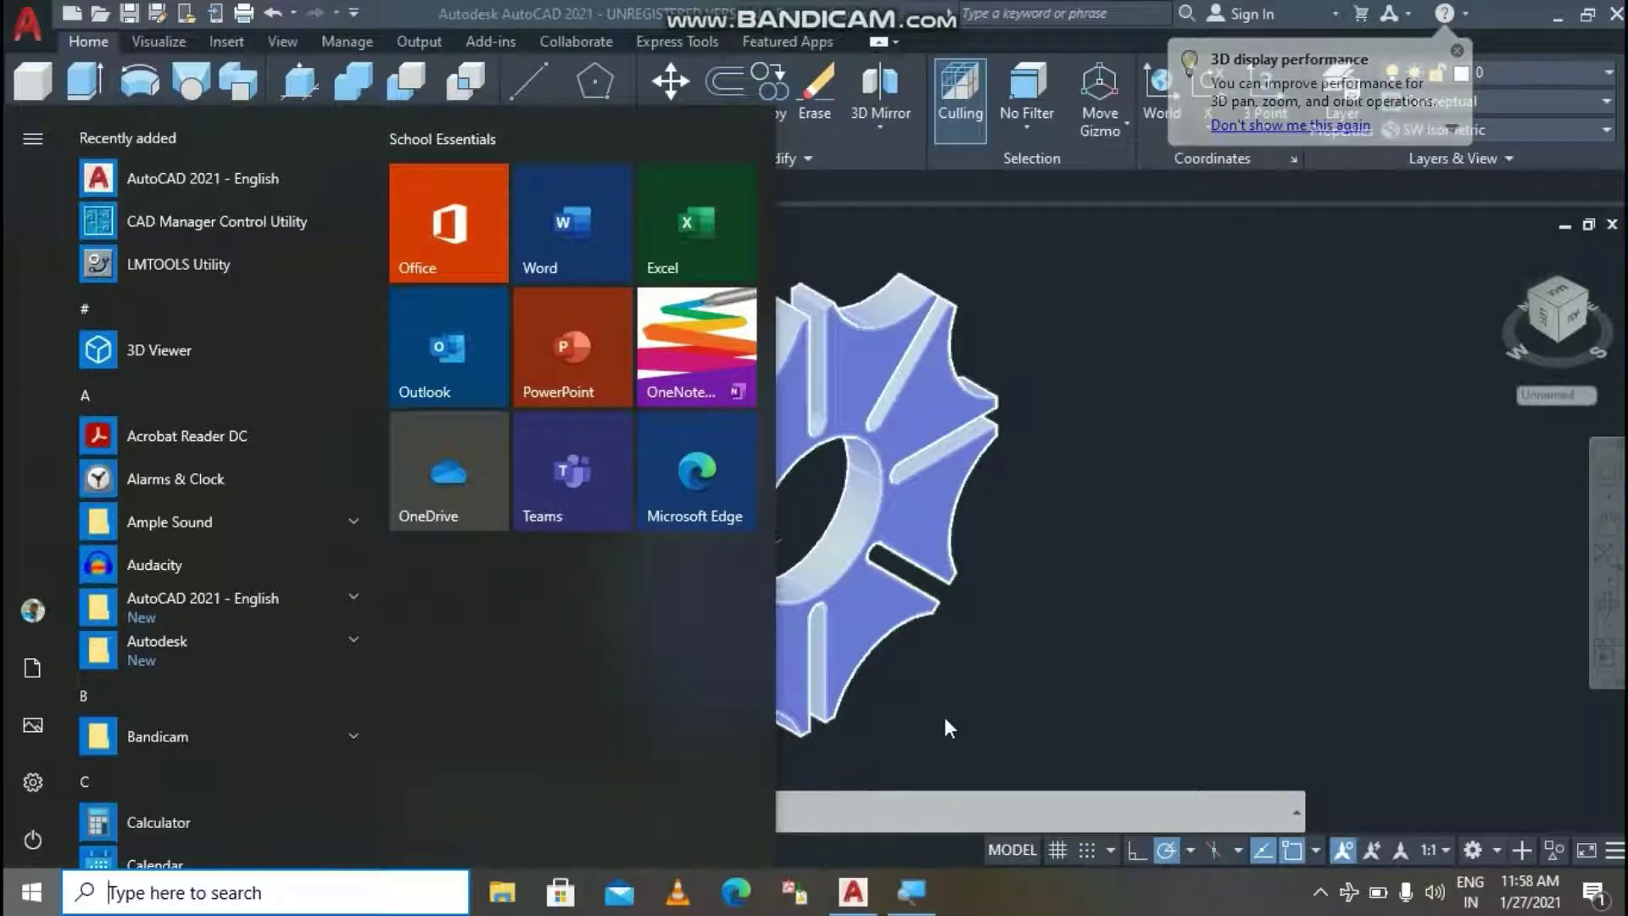
click(943, 714)
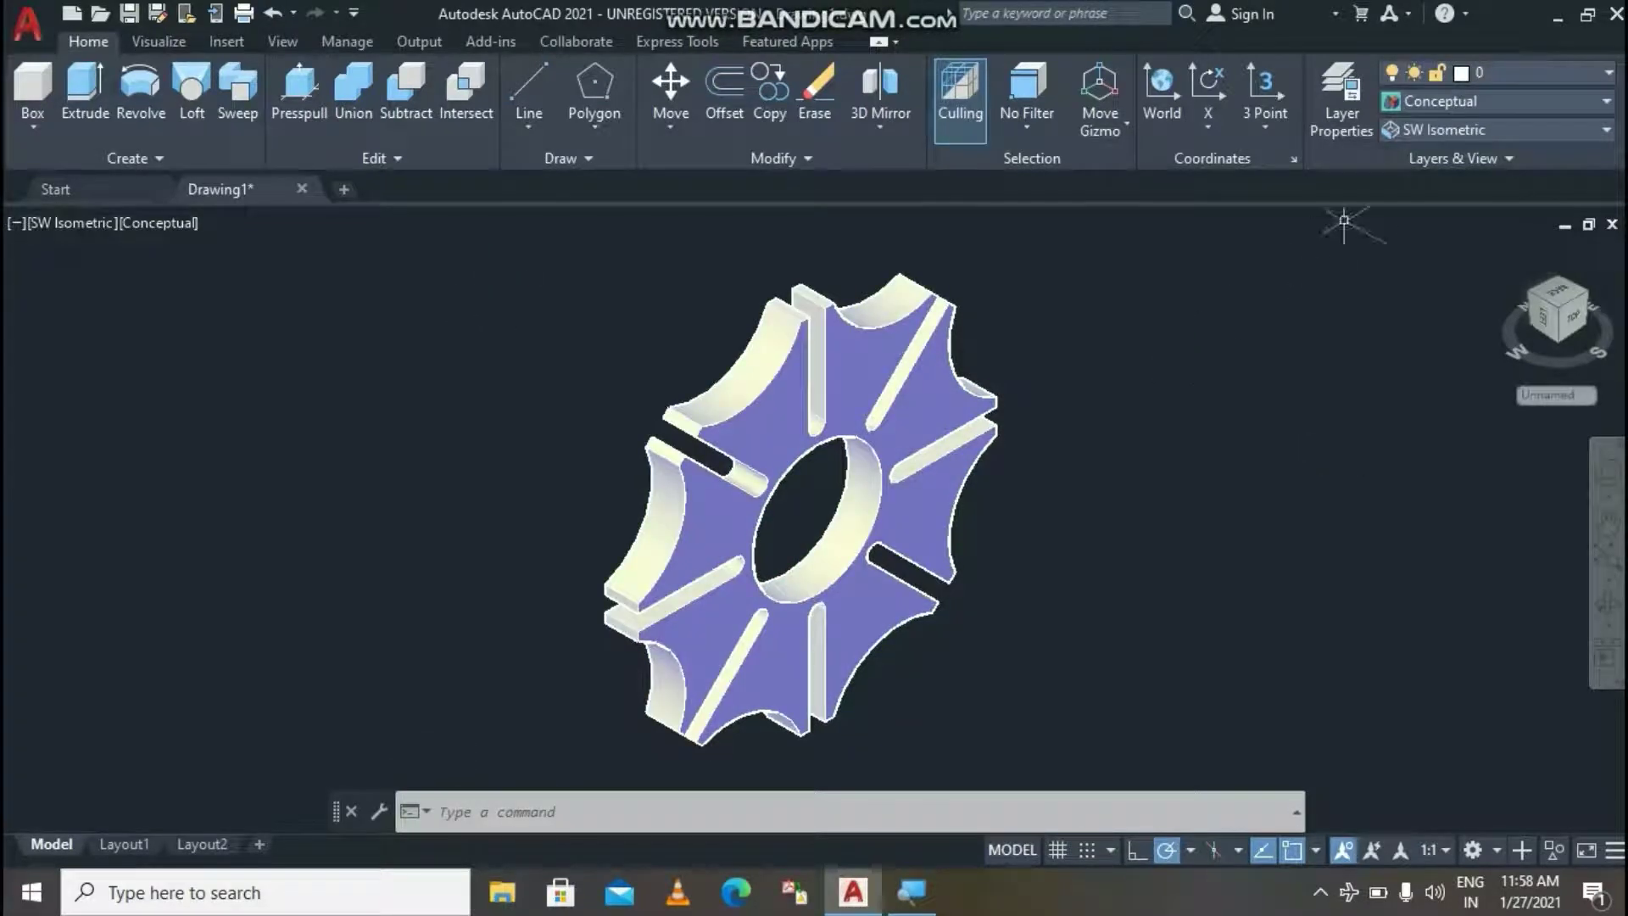
click(1435, 105)
click(1269, 153)
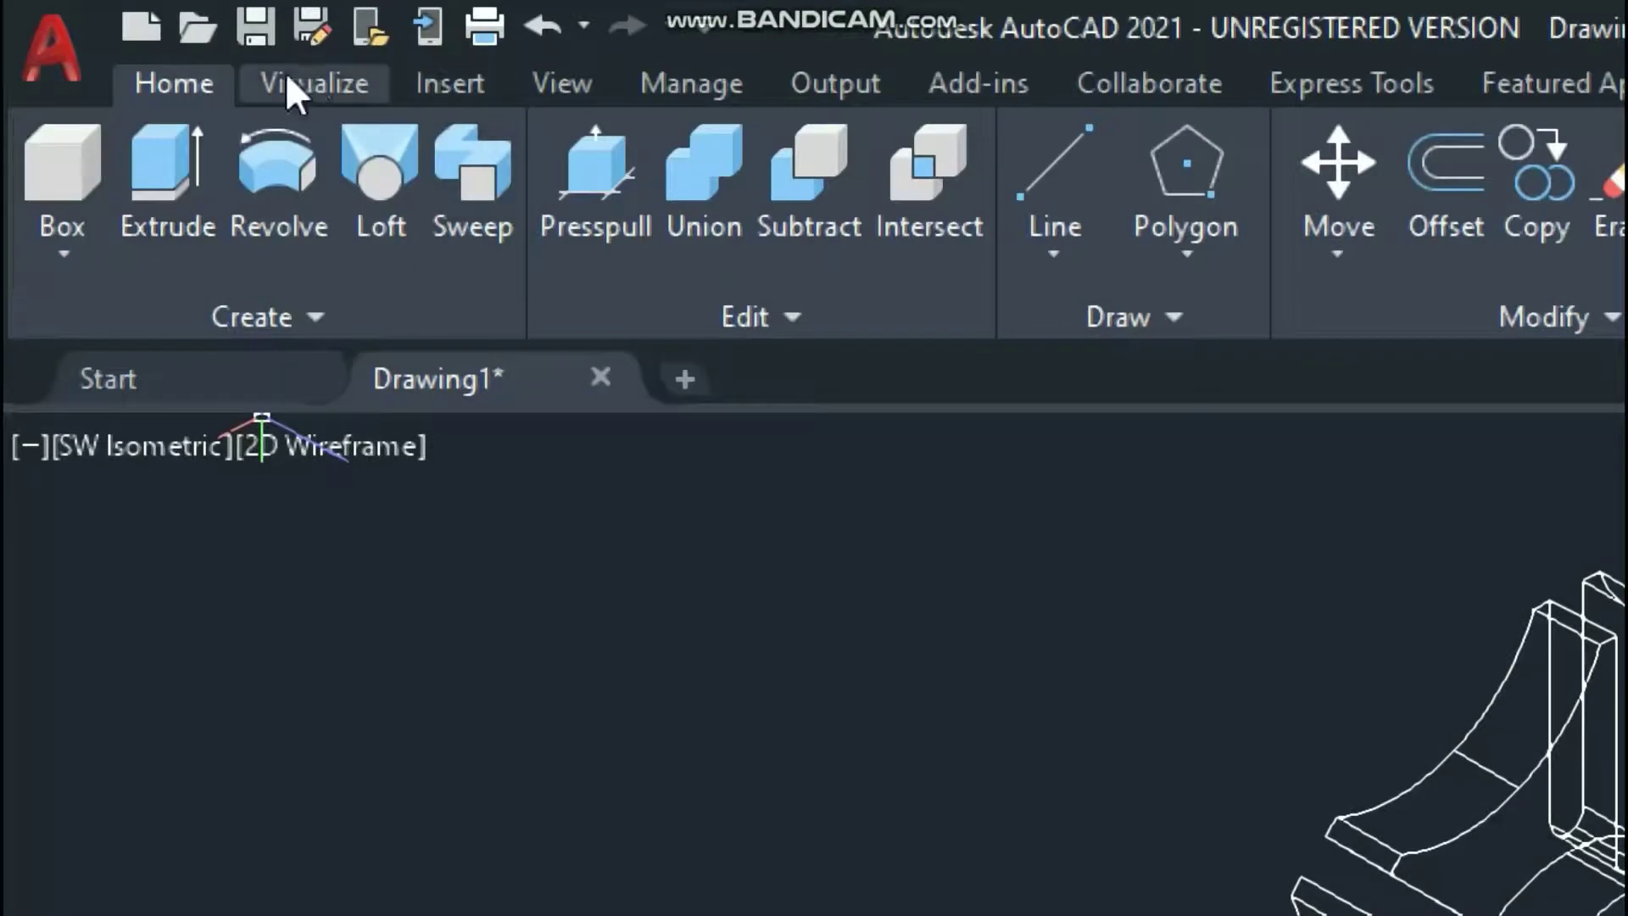
Switch to the Front preset view and zoom out to show the whole outline.
click(268, 79)
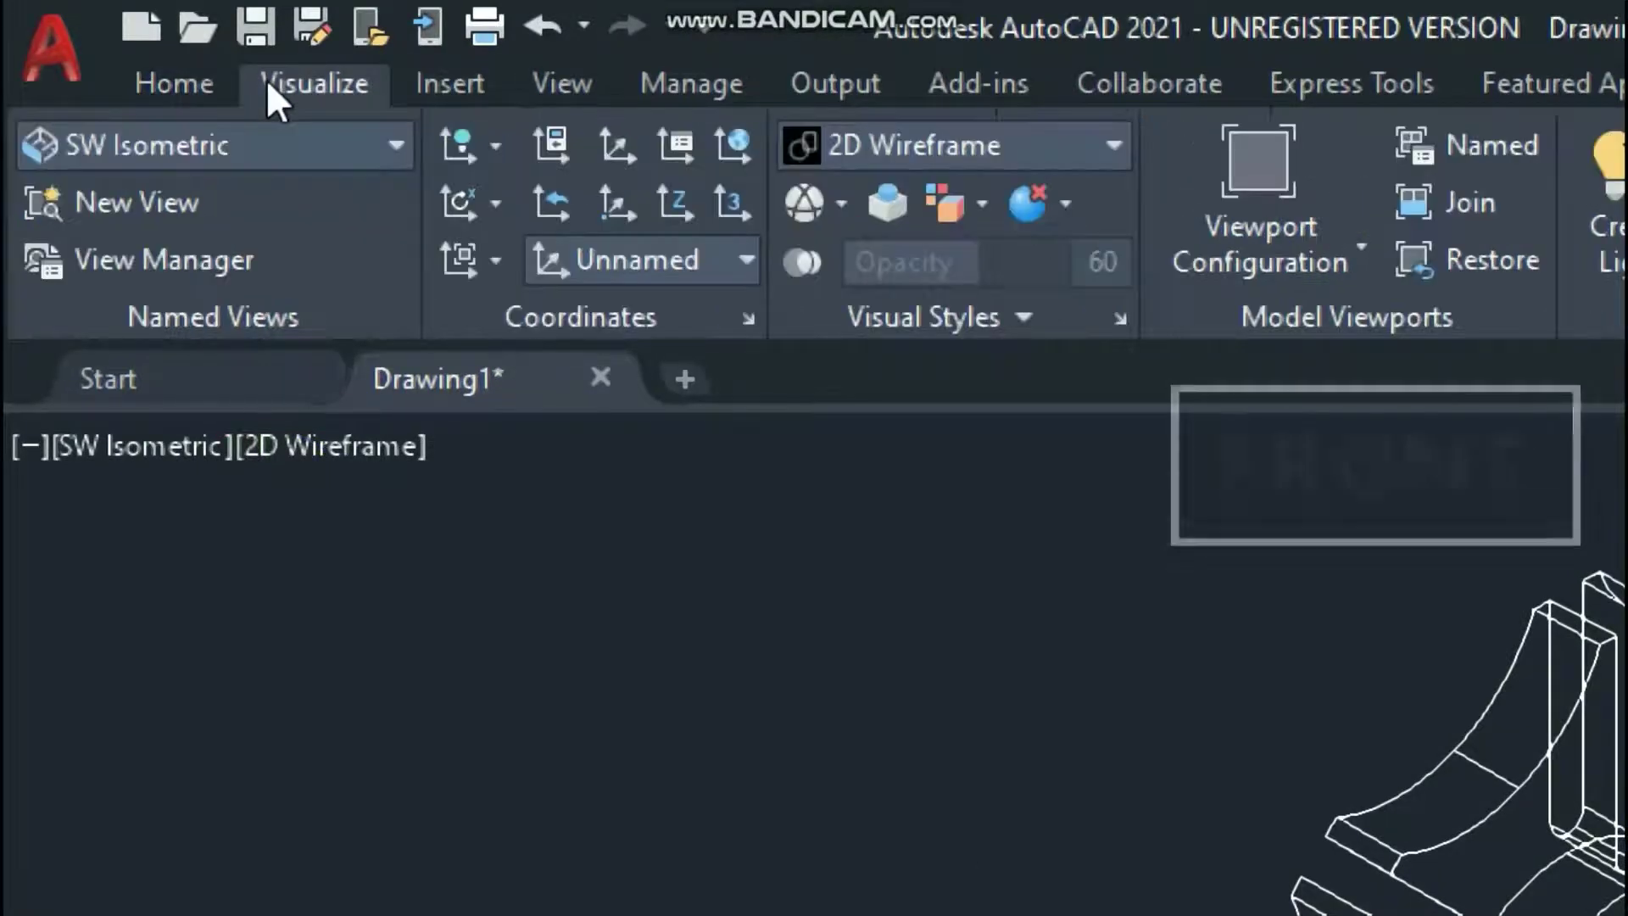
click(363, 144)
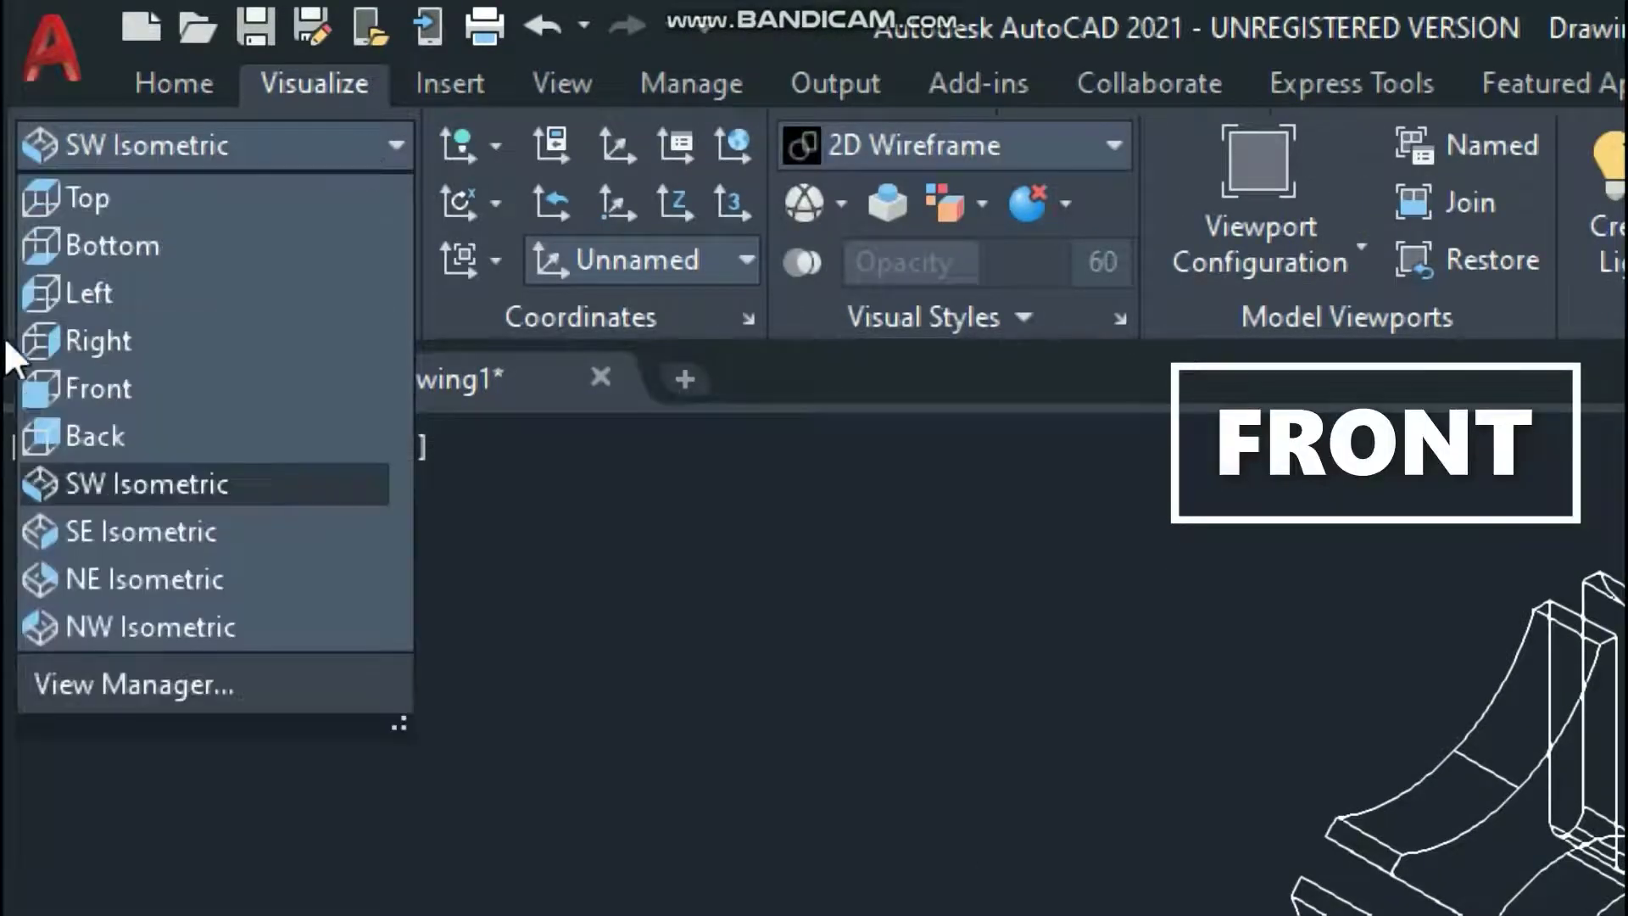
click(151, 388)
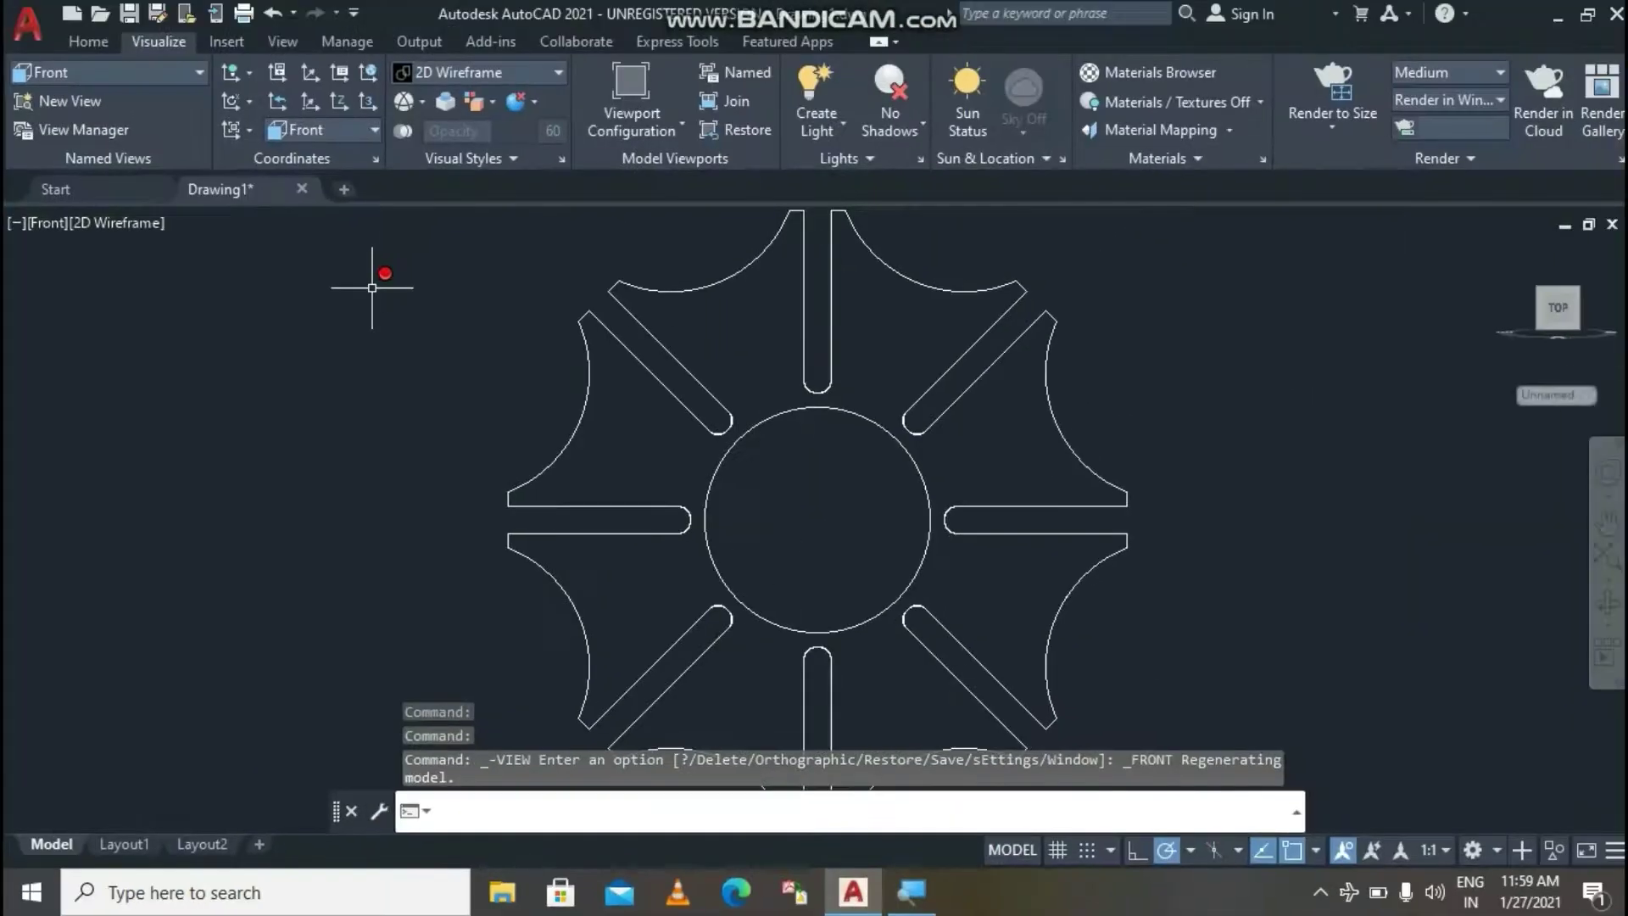
scroll(1227, 485, down, 2)
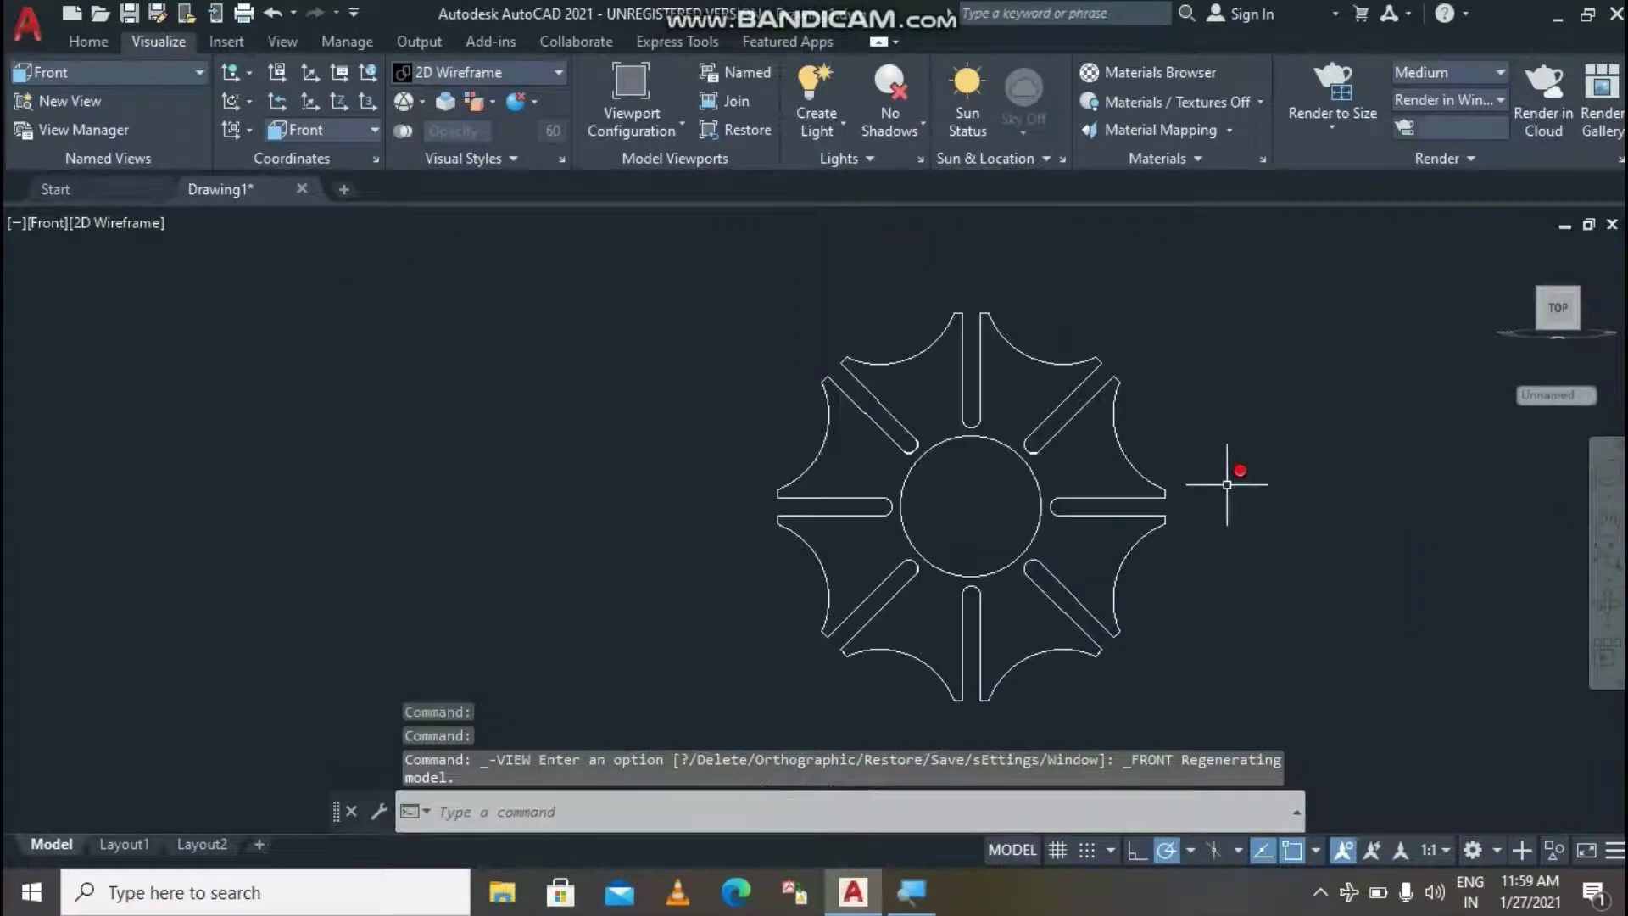
click(744, 818)
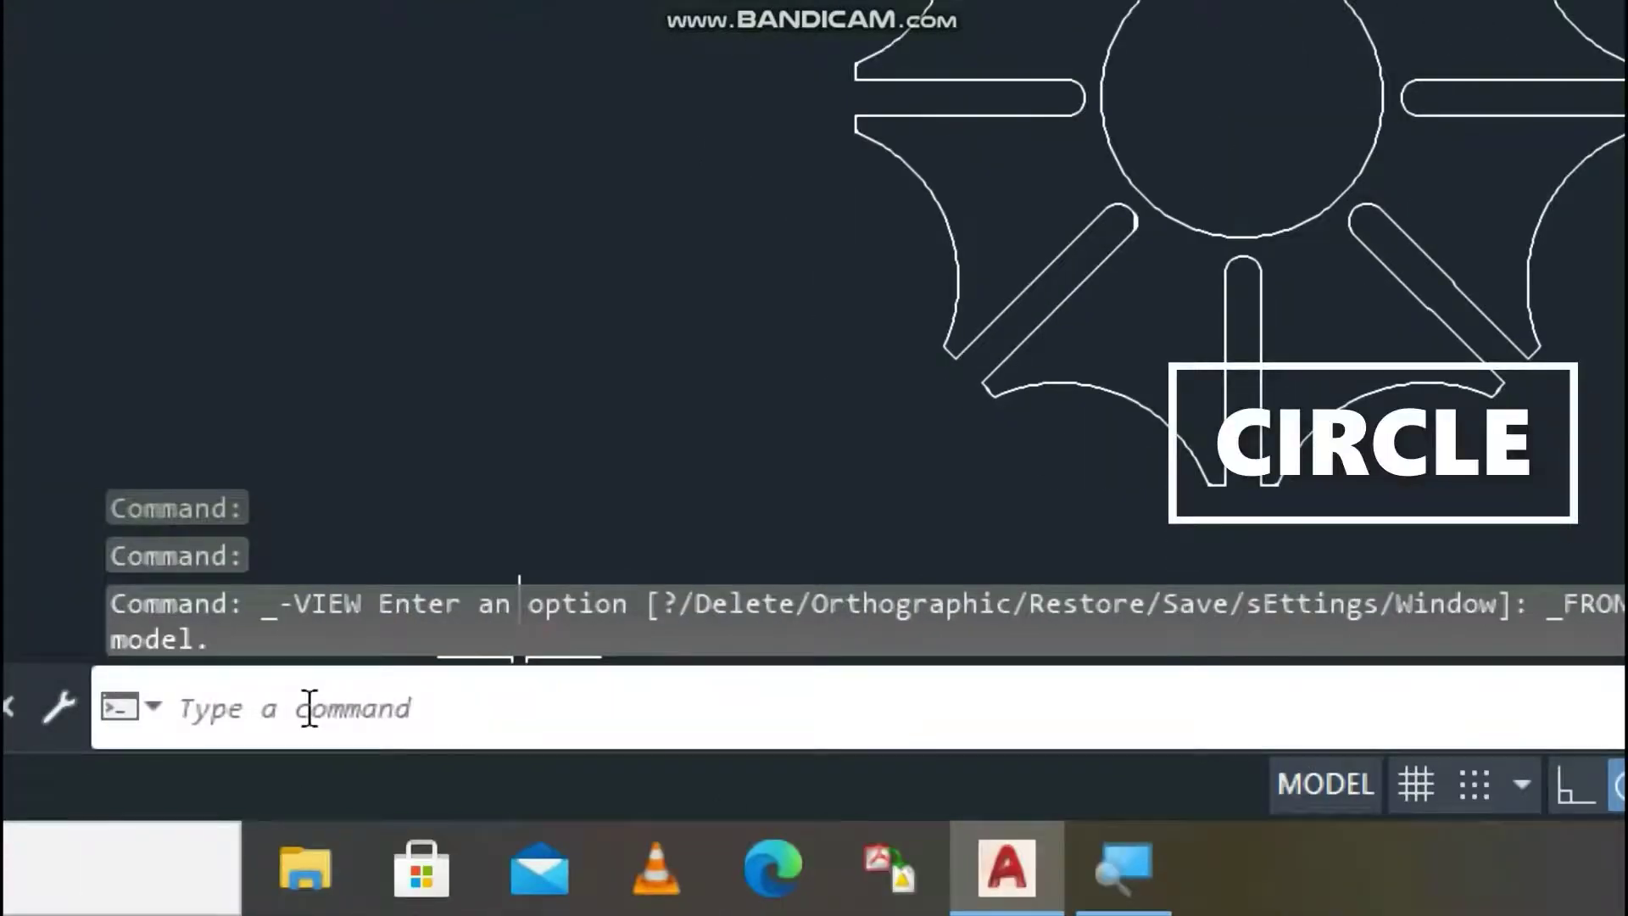
Draw a radius-20 circle centred on the hub centre.
click(308, 708)
text(c)
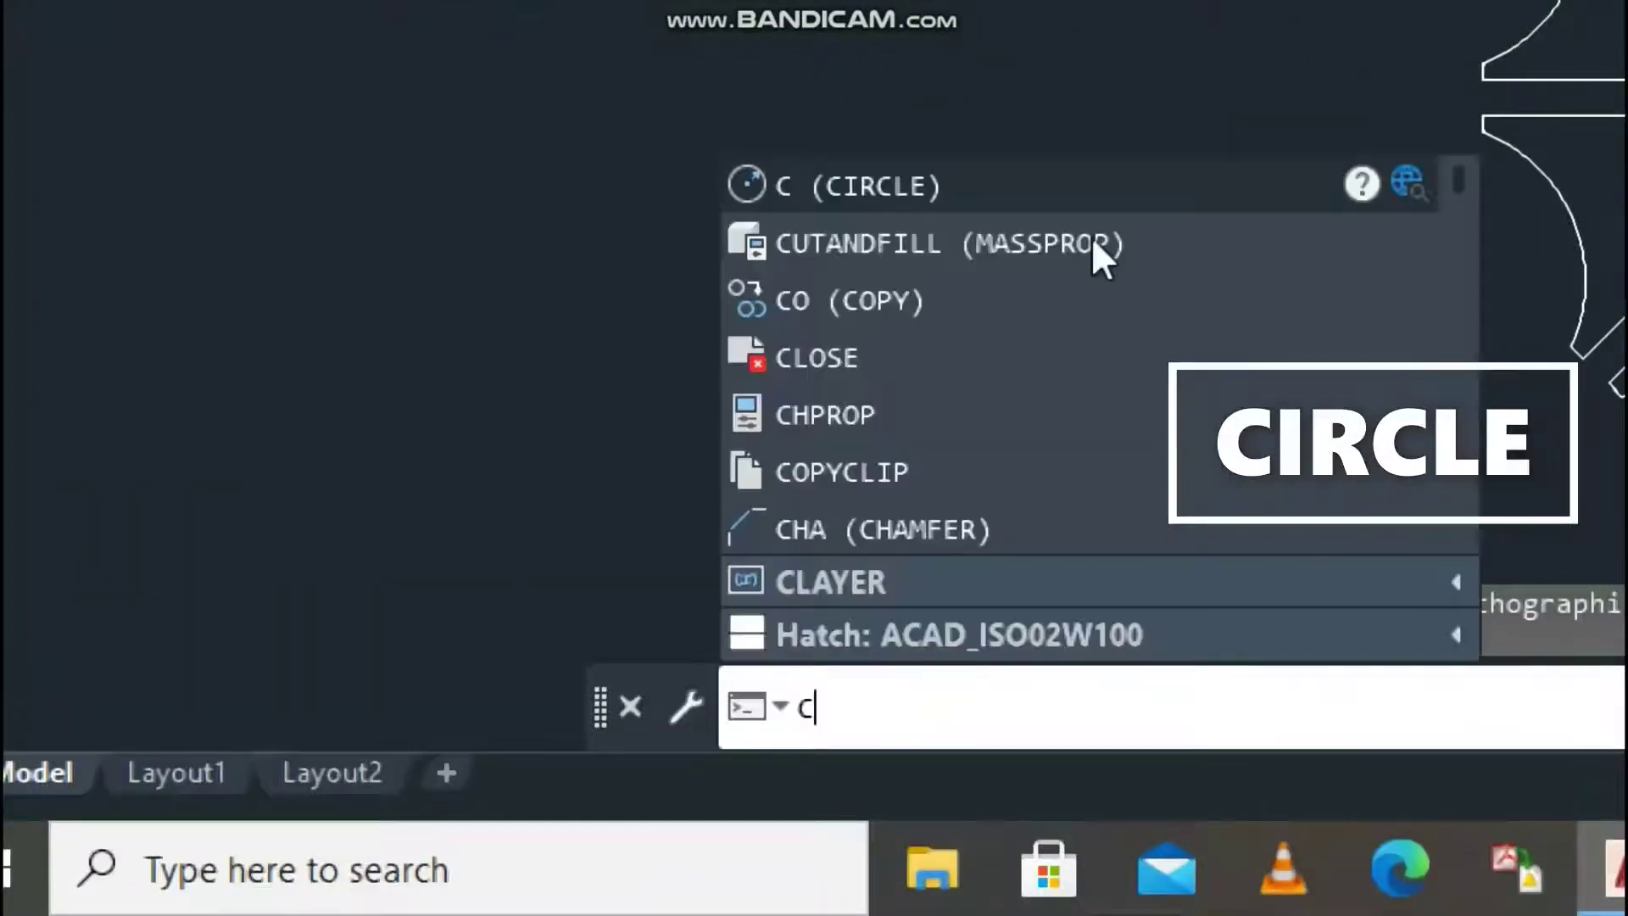
click(1081, 193)
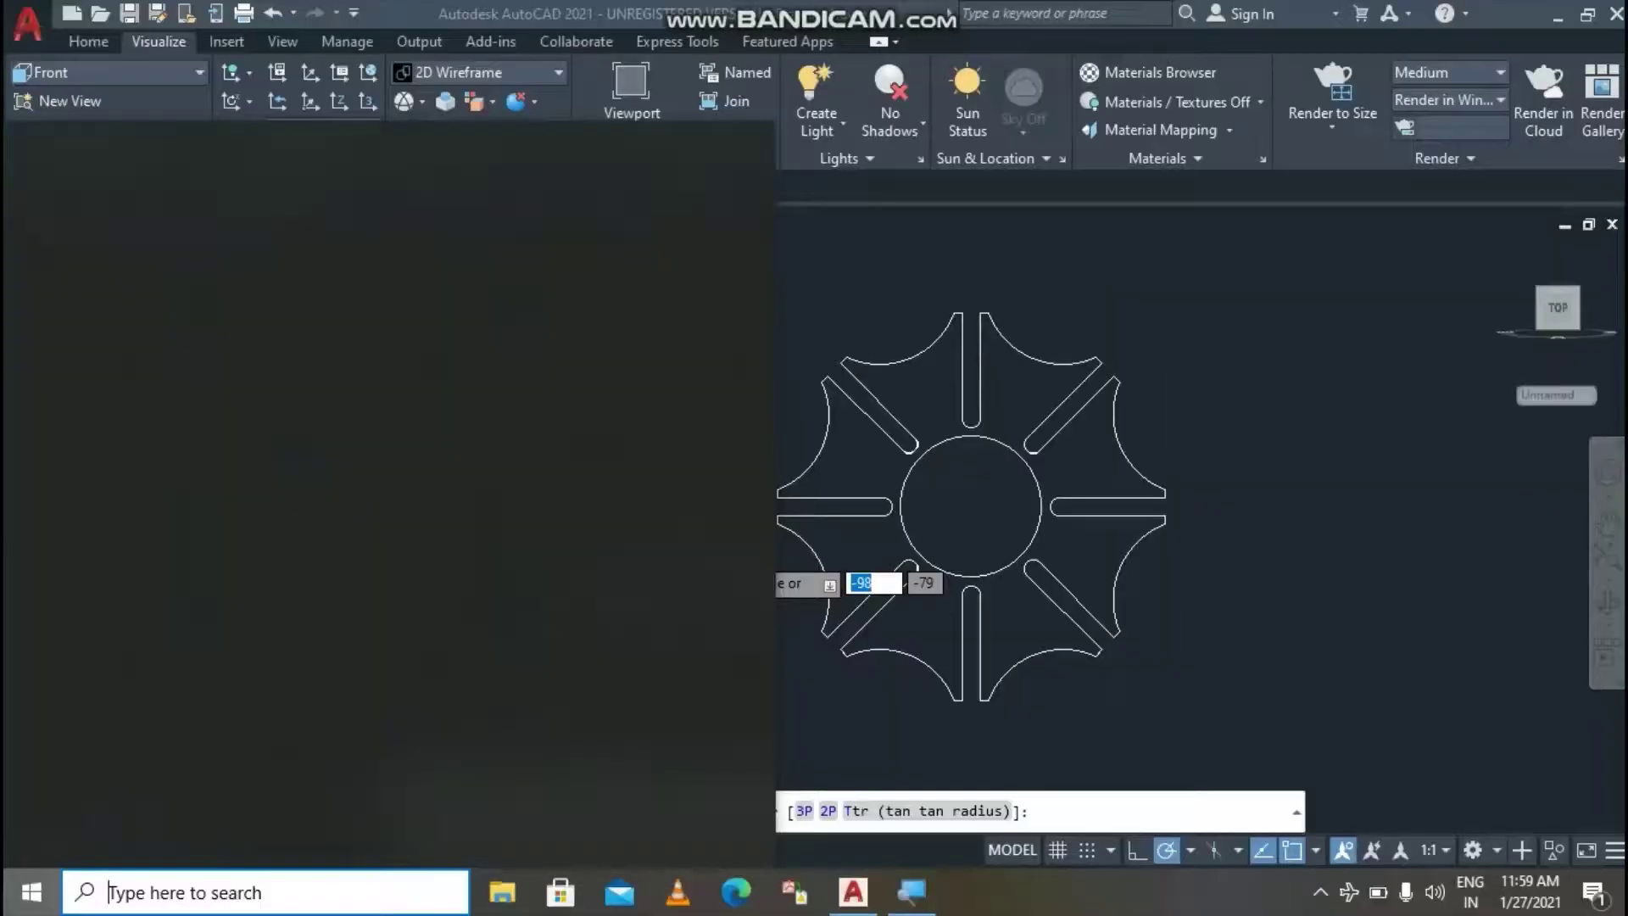
key(super)
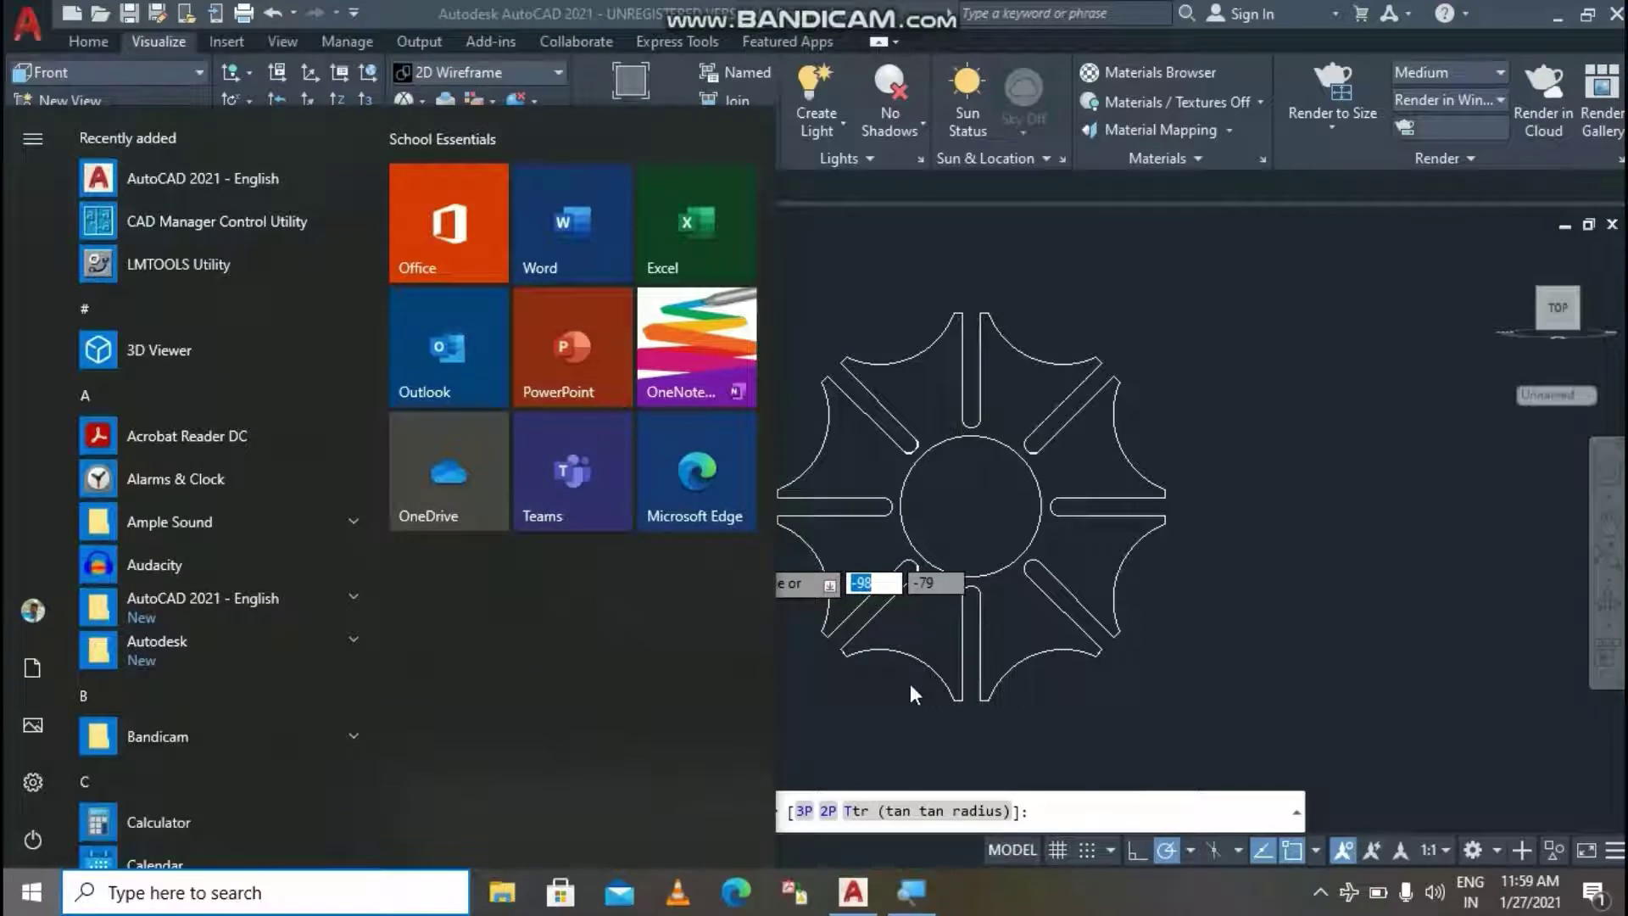
key(super)
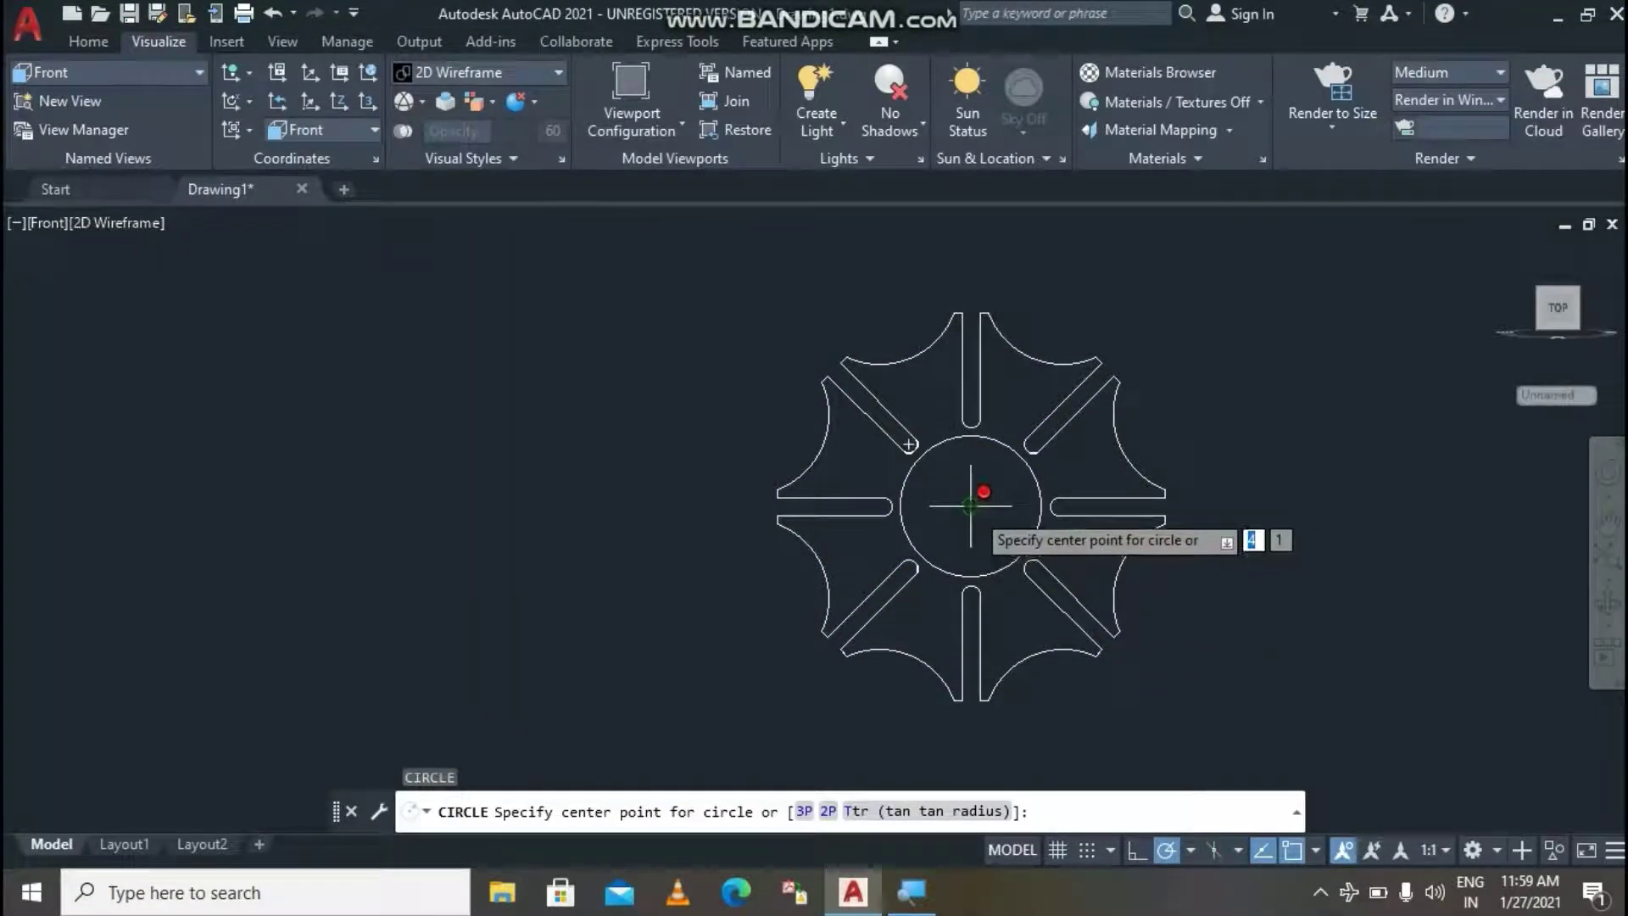
click(971, 508)
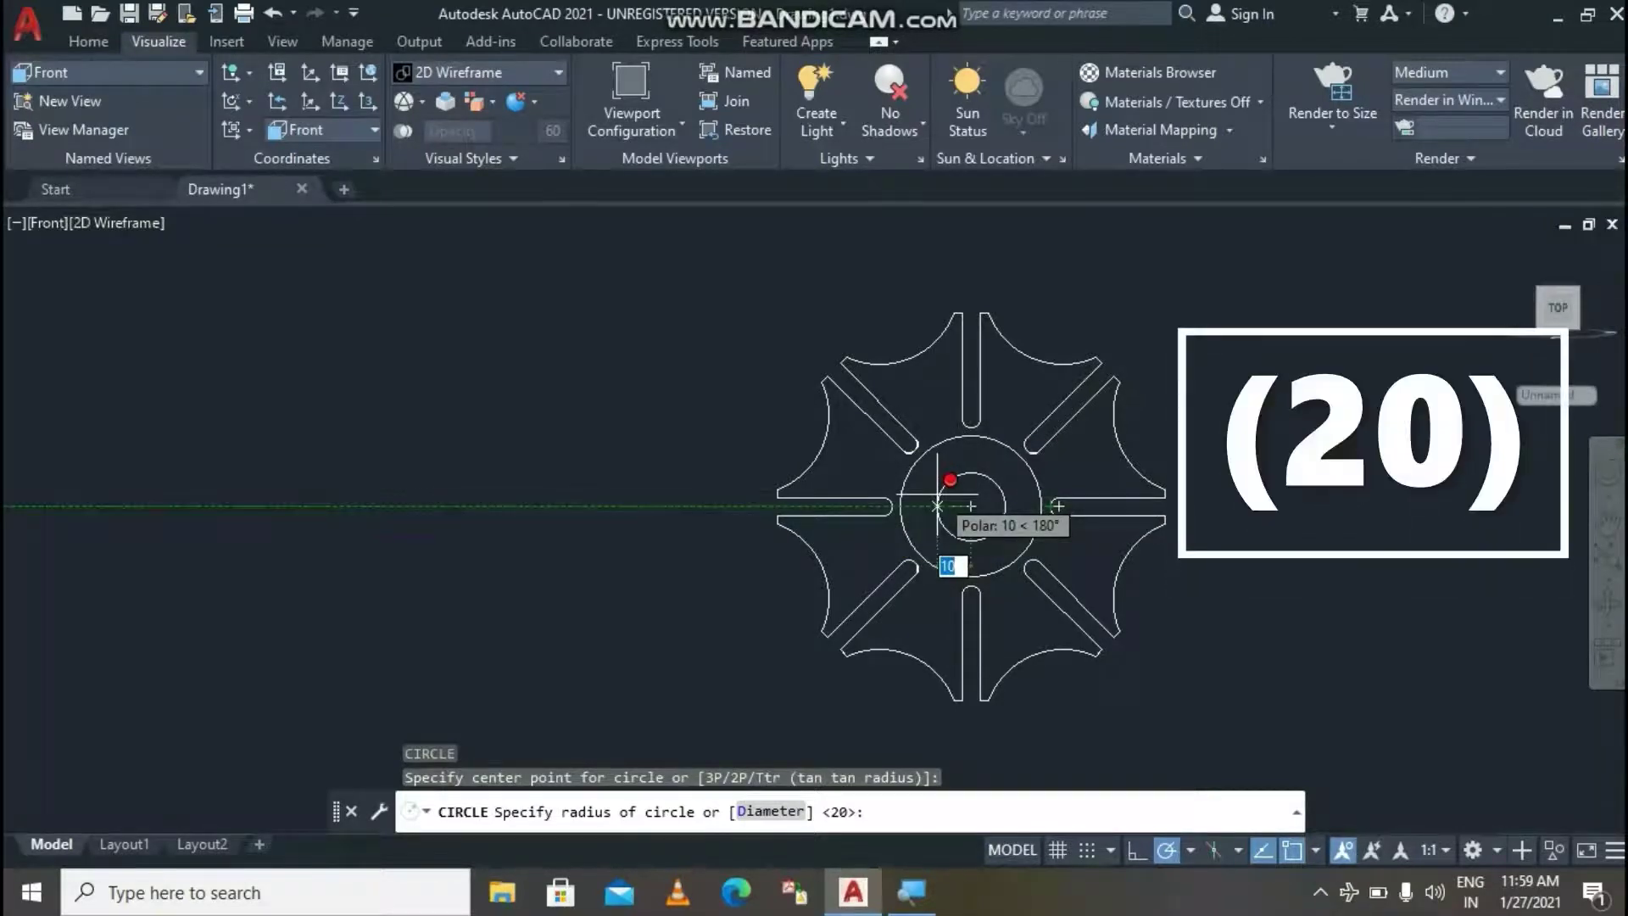
text(2)
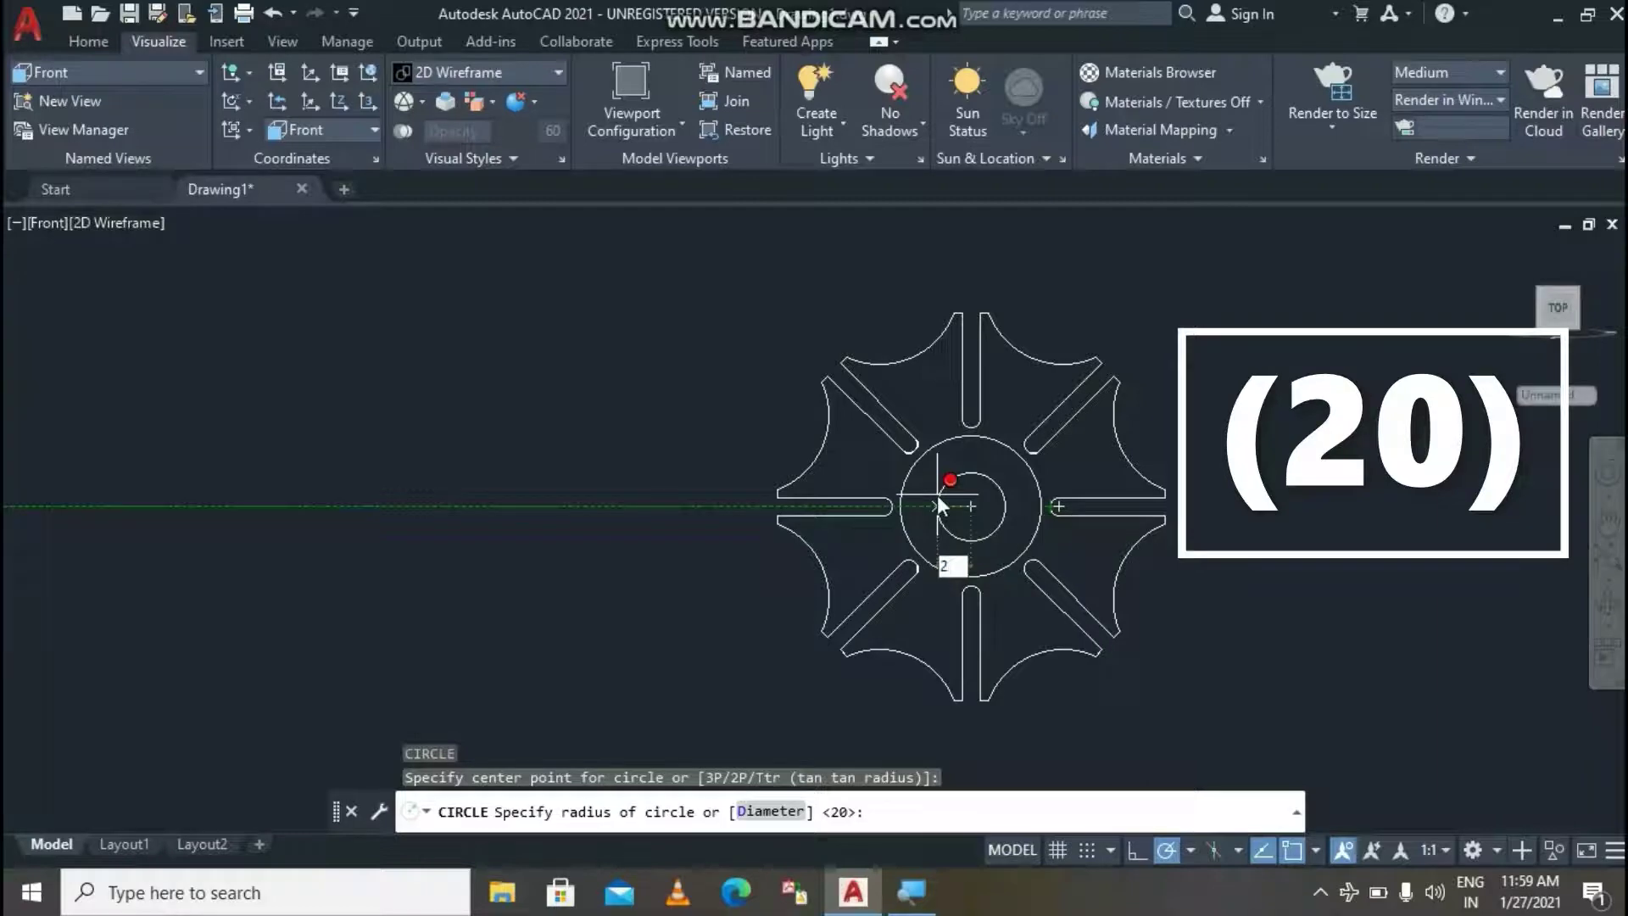
text(0)
key(Return)
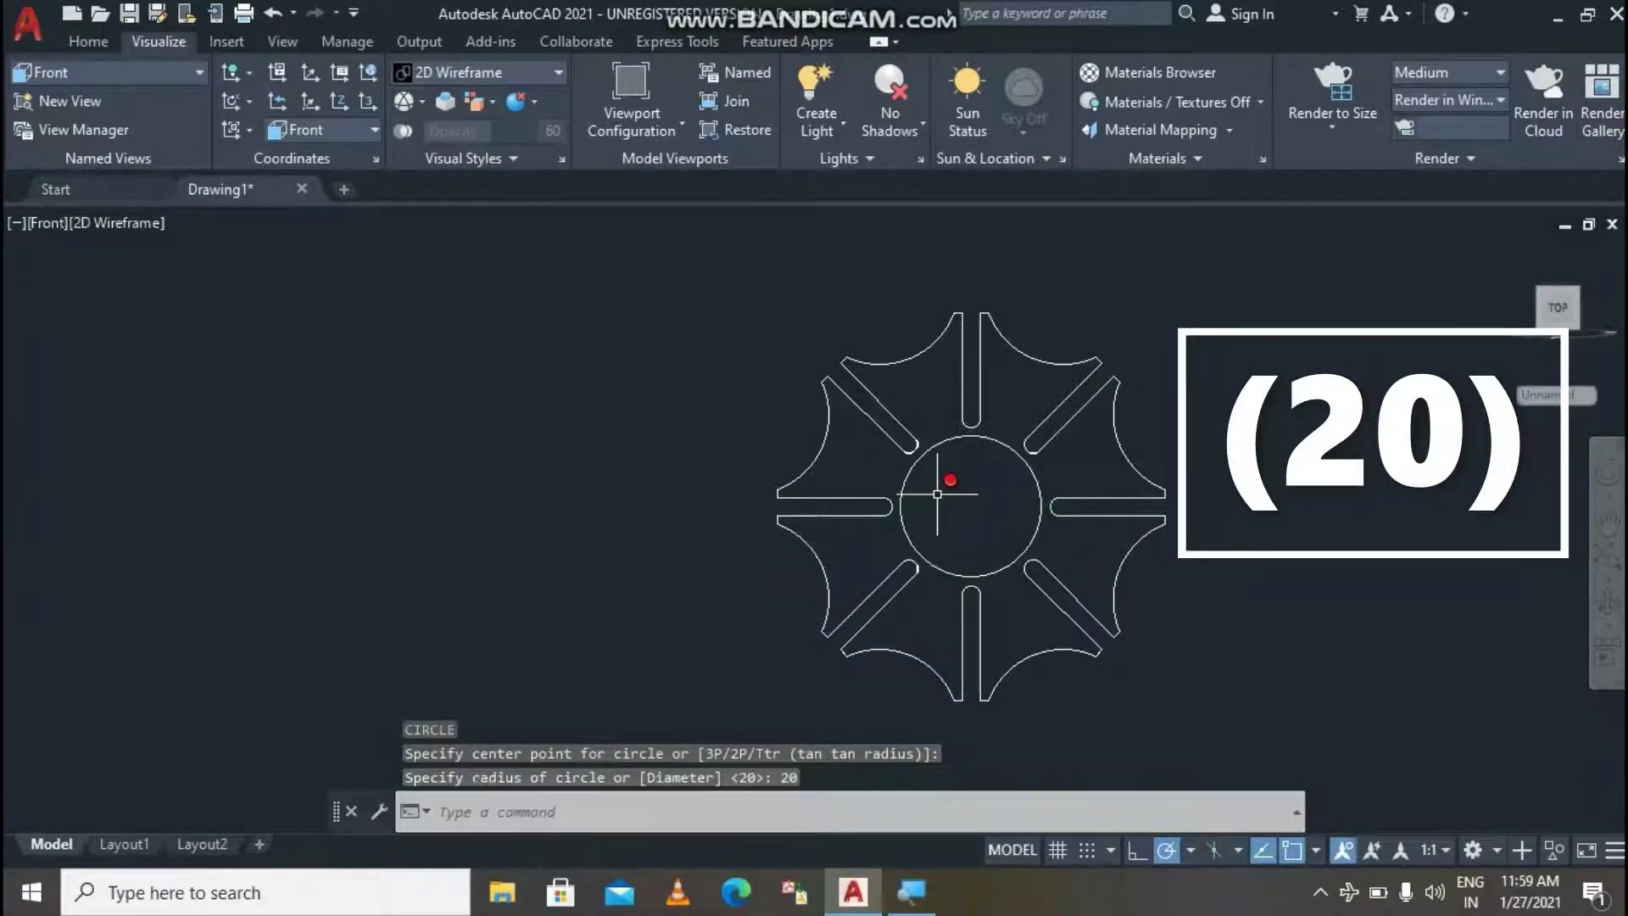
Draw a radius-15 circle at the same hub centre.
click(781, 809)
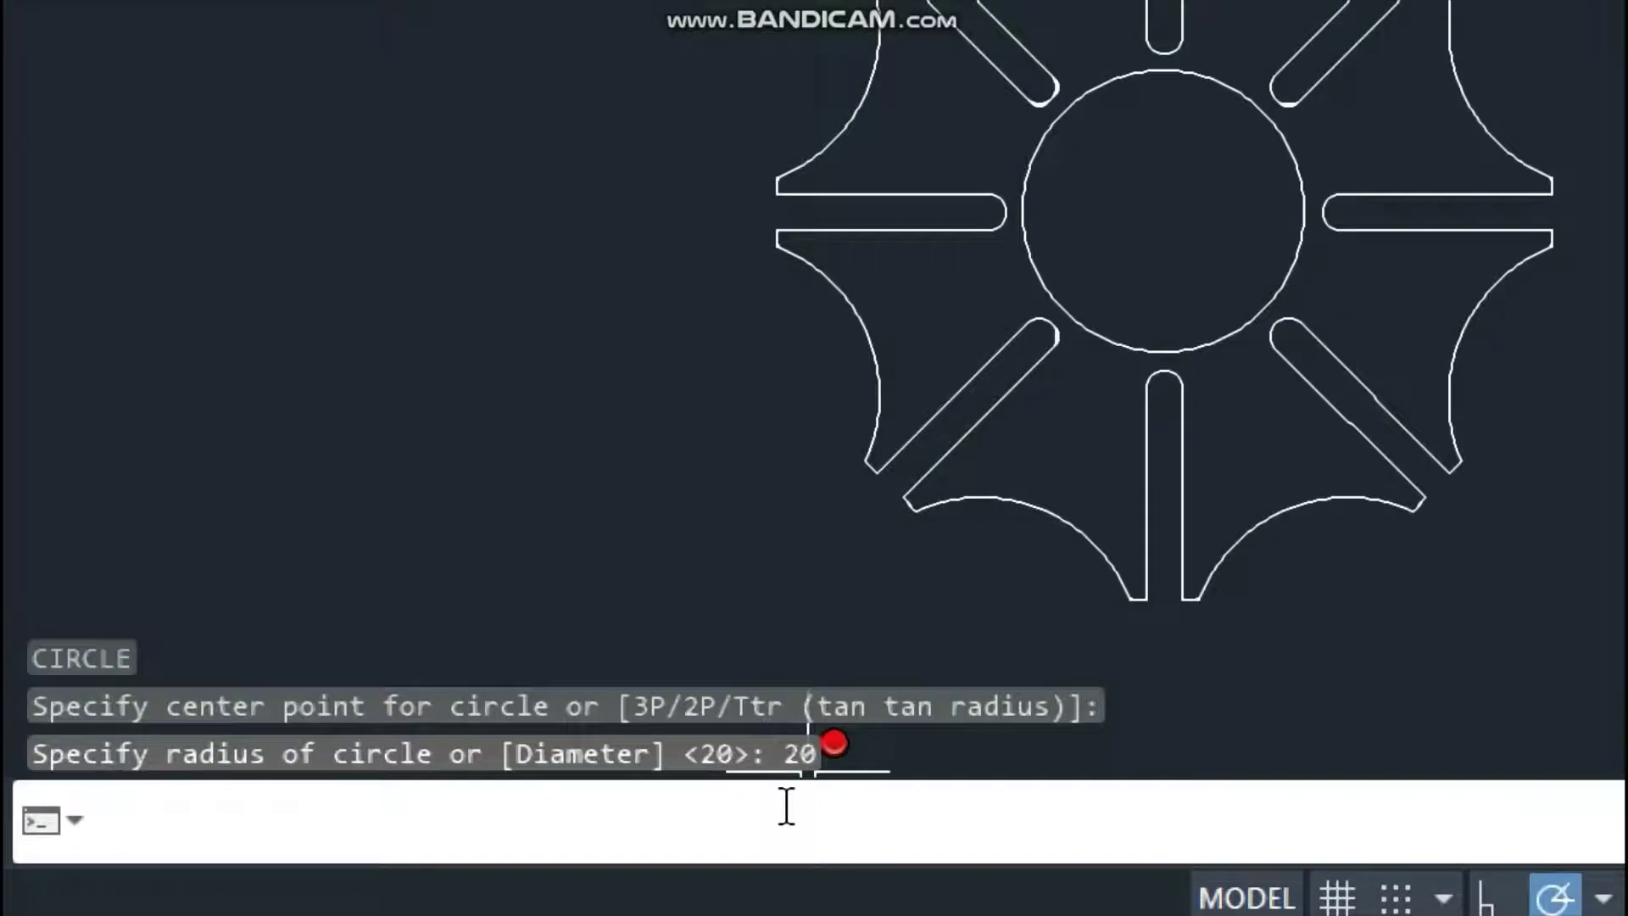
text(c)
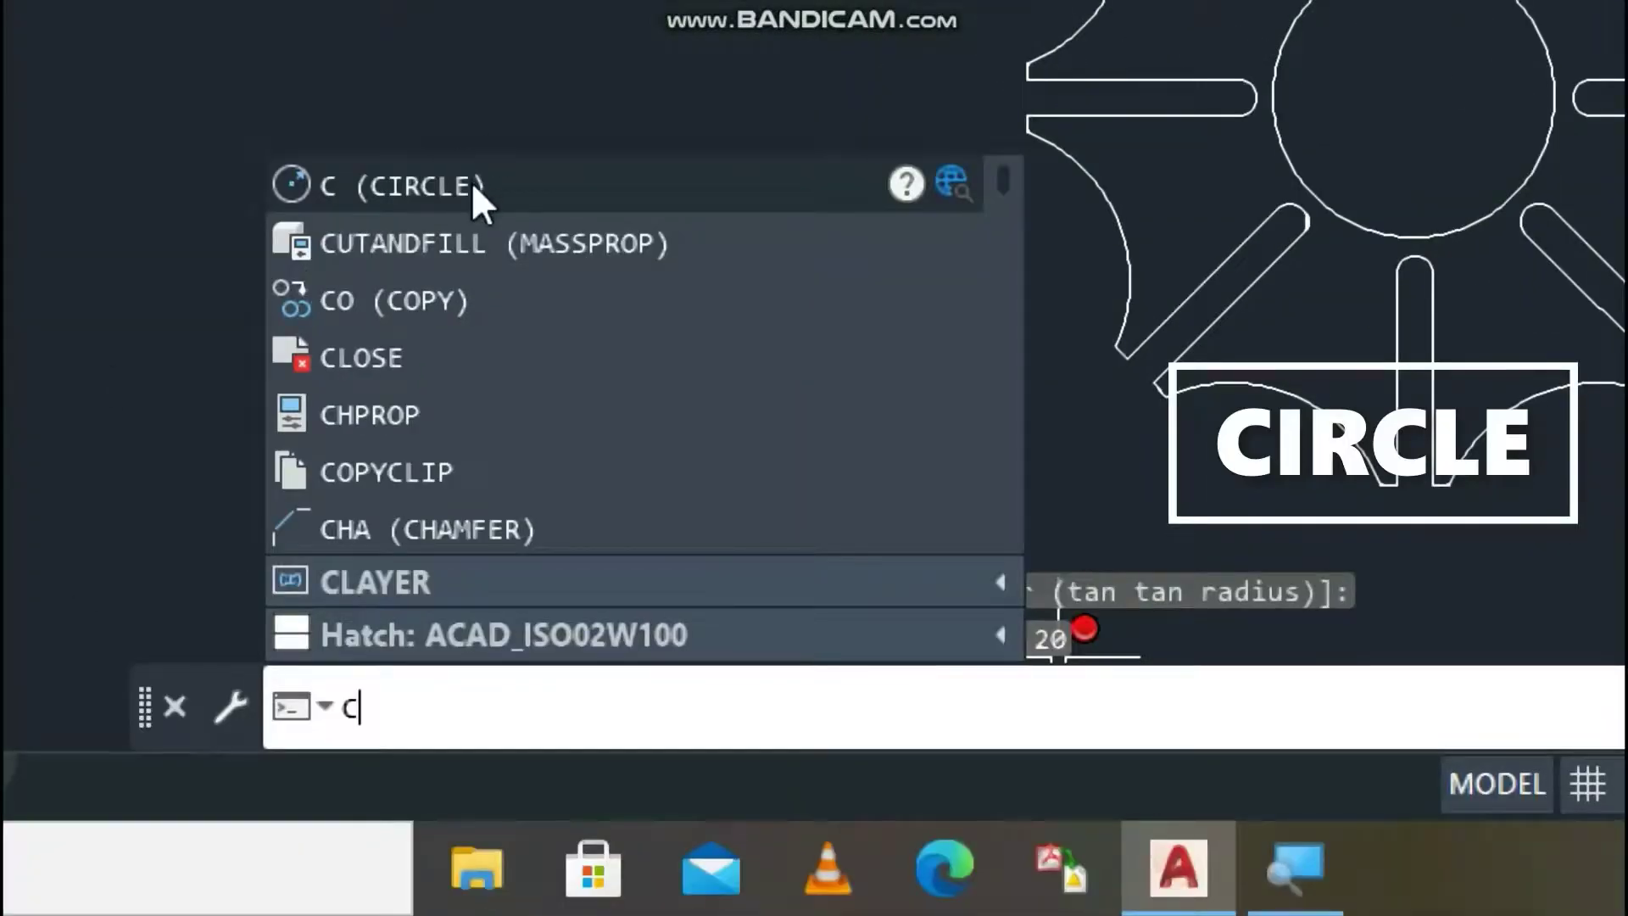
click(472, 185)
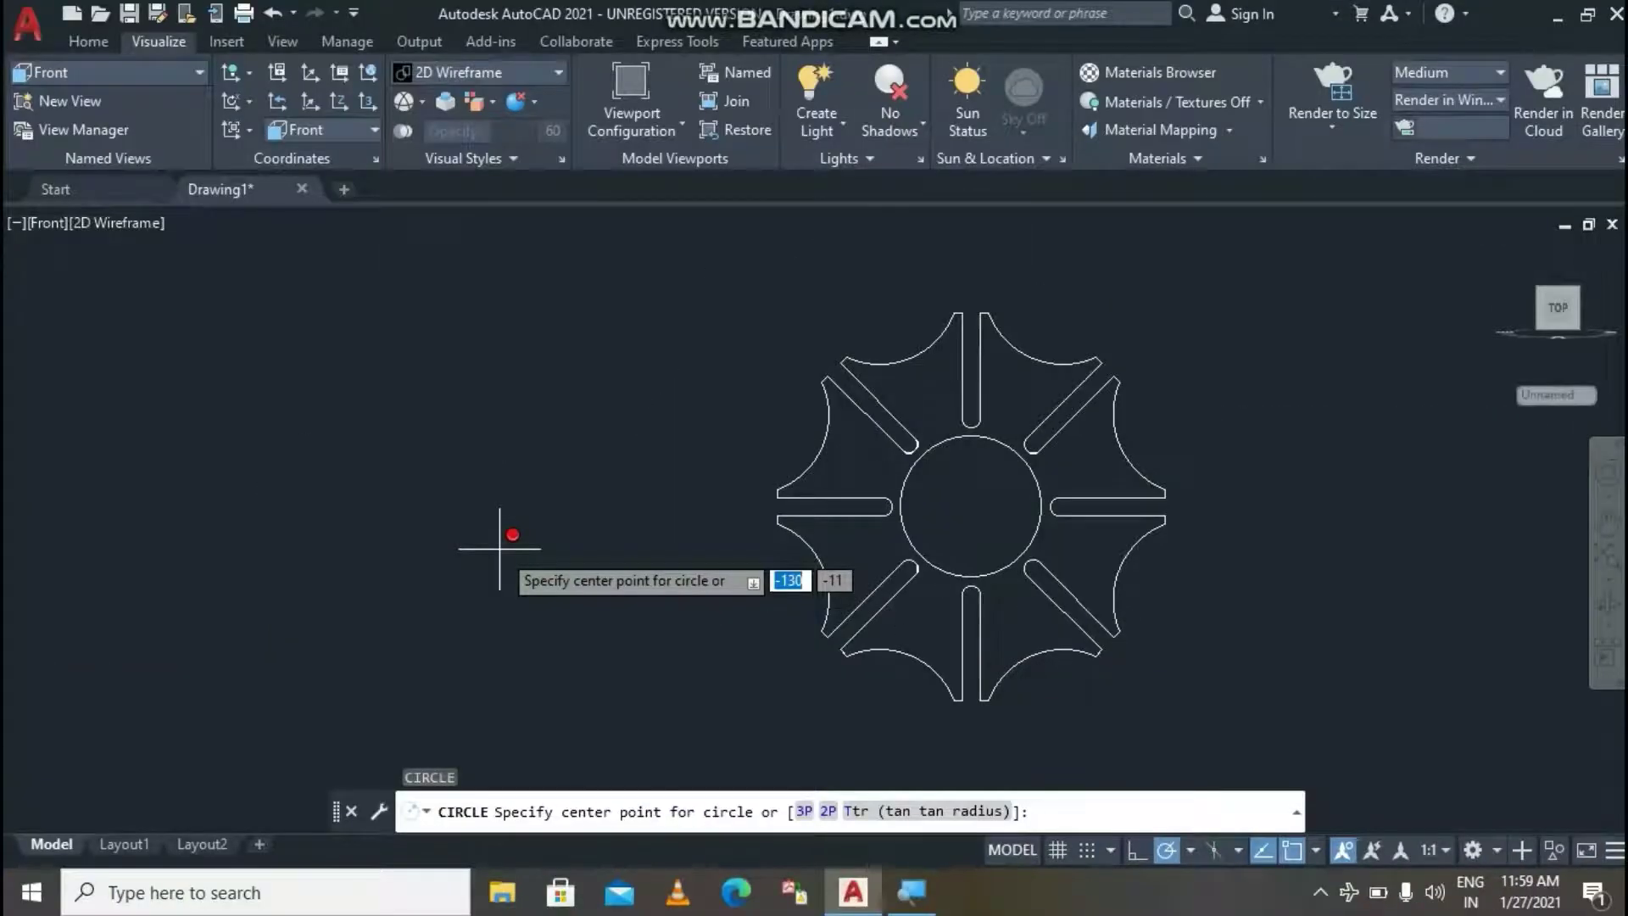
click(970, 506)
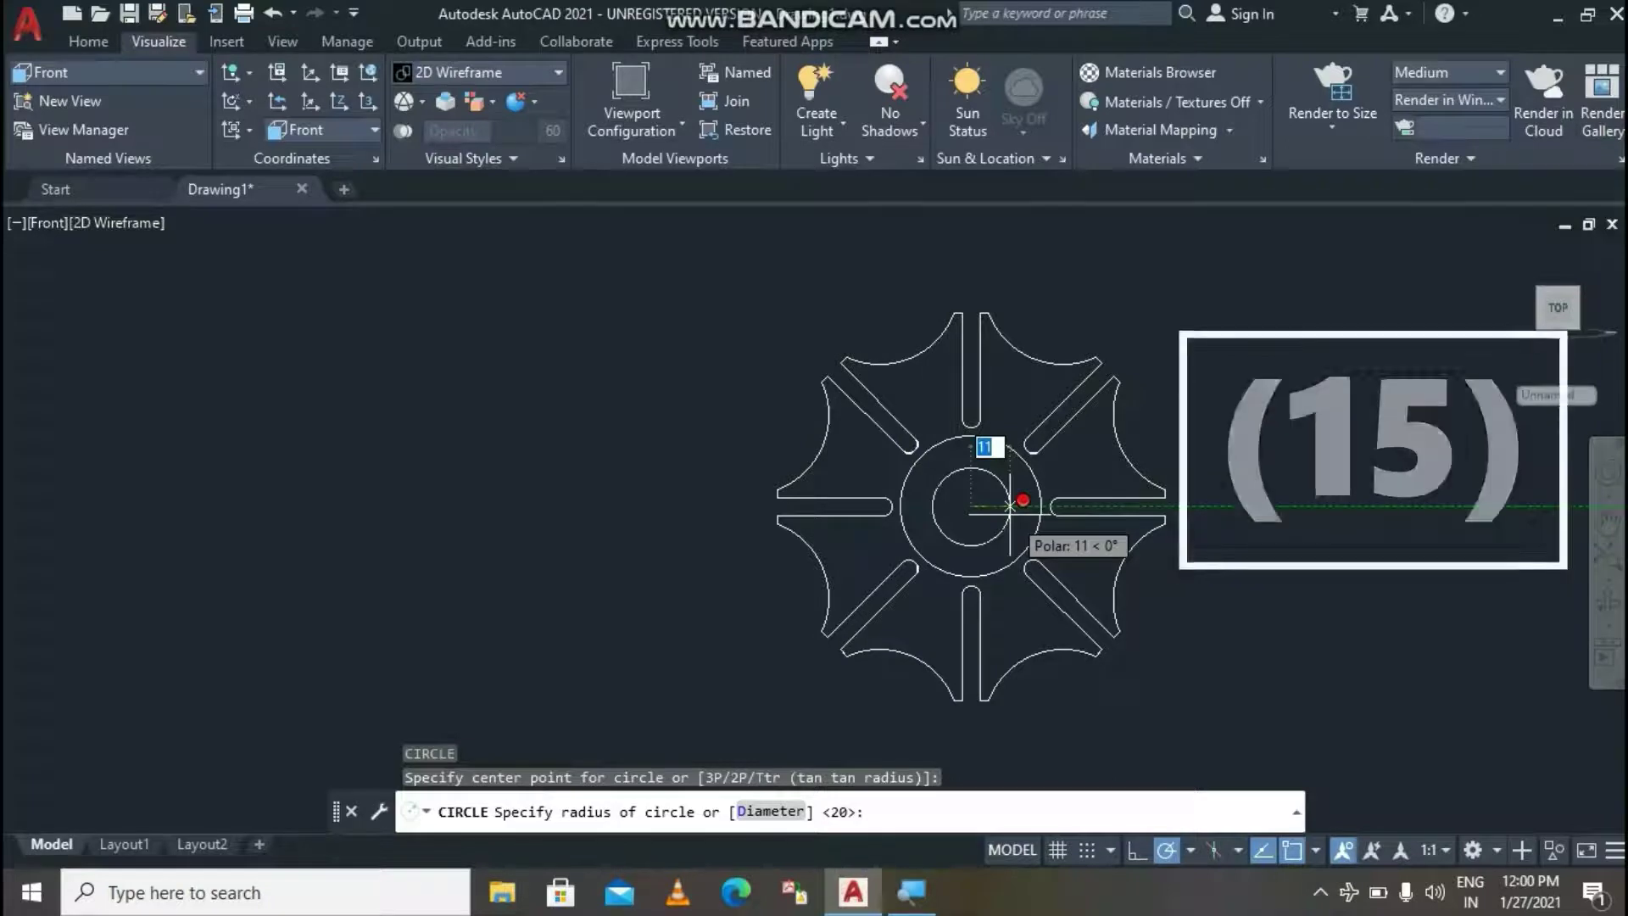
text(15)
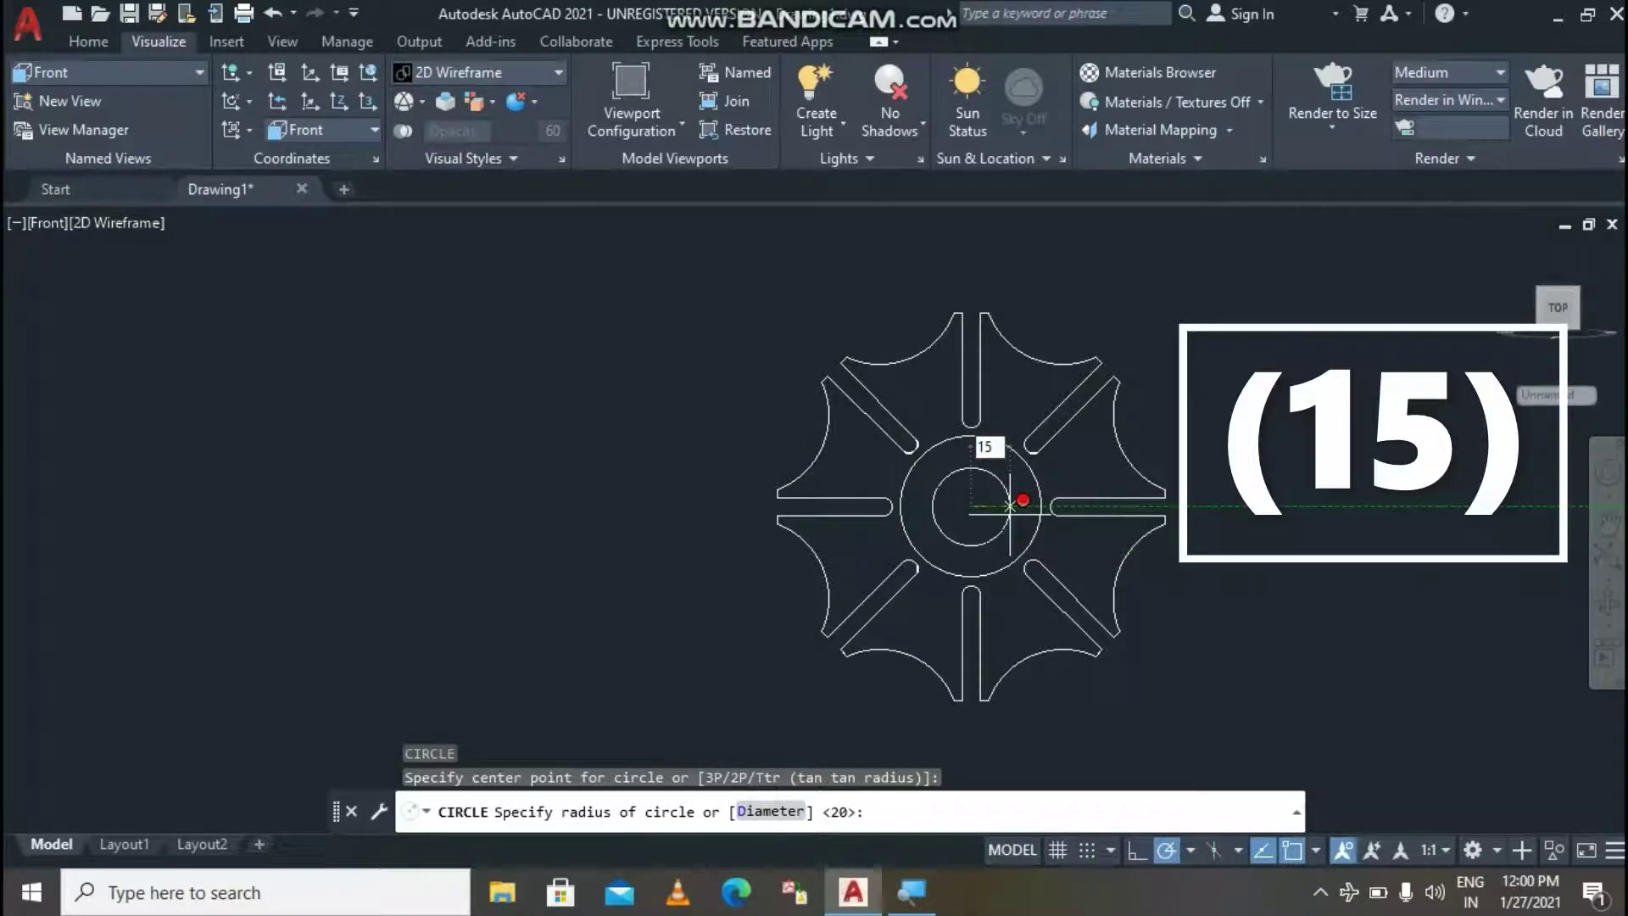
key(Return)
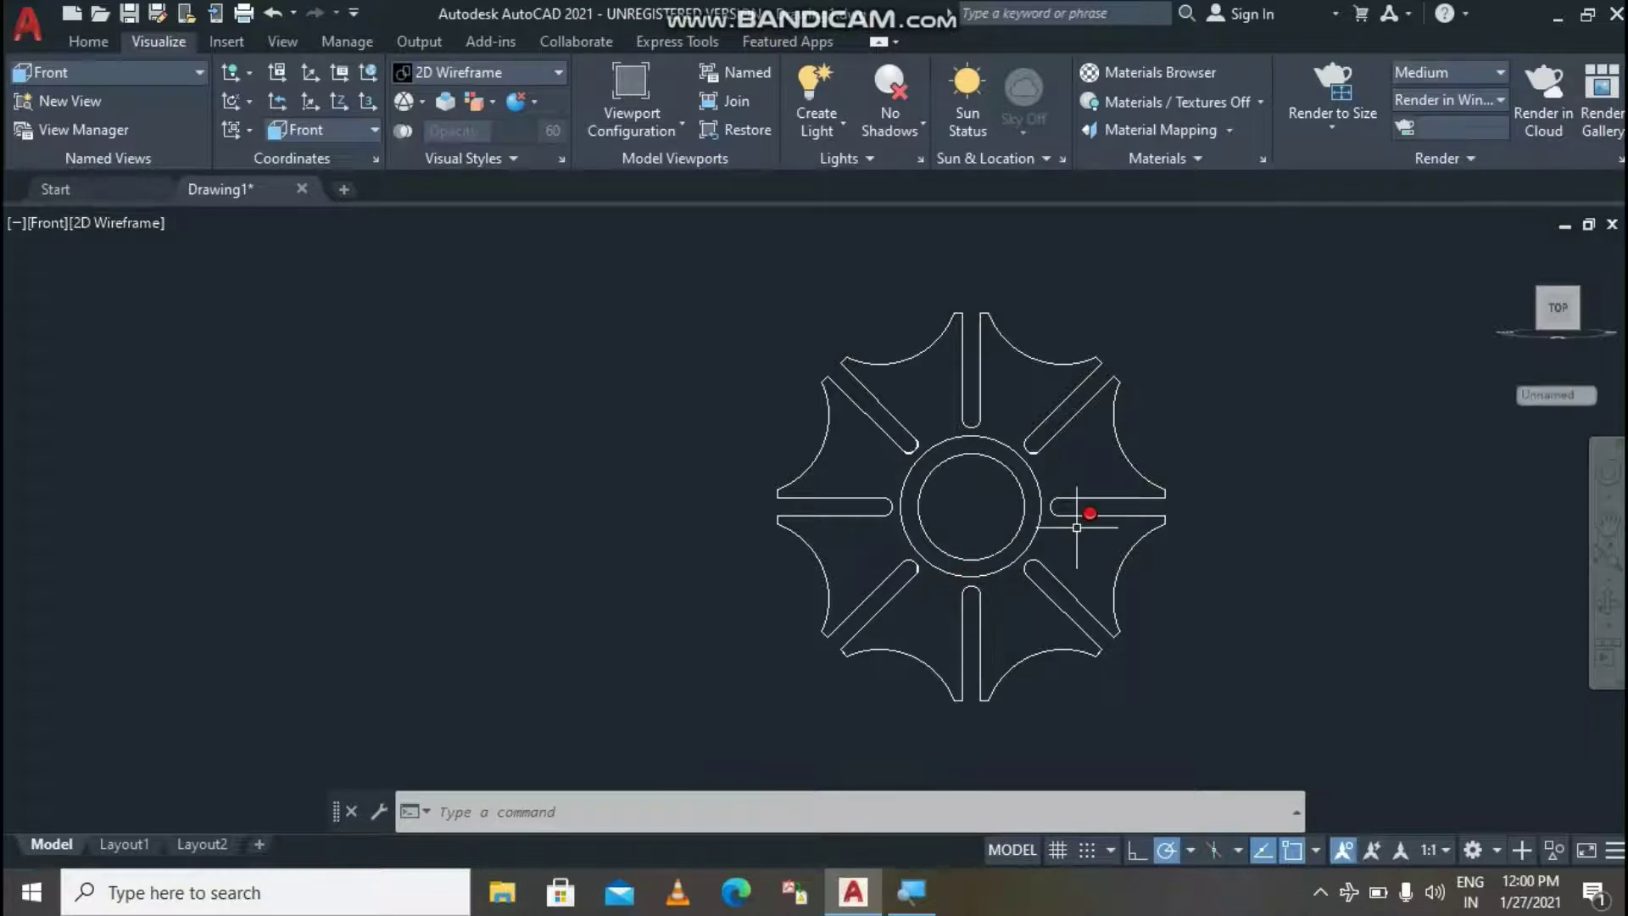
Draw the right keyway side: 18 up from centre, 5 right, then down to centre height.
scroll(1077, 527, up, 2)
scroll(1076, 528, up, 2)
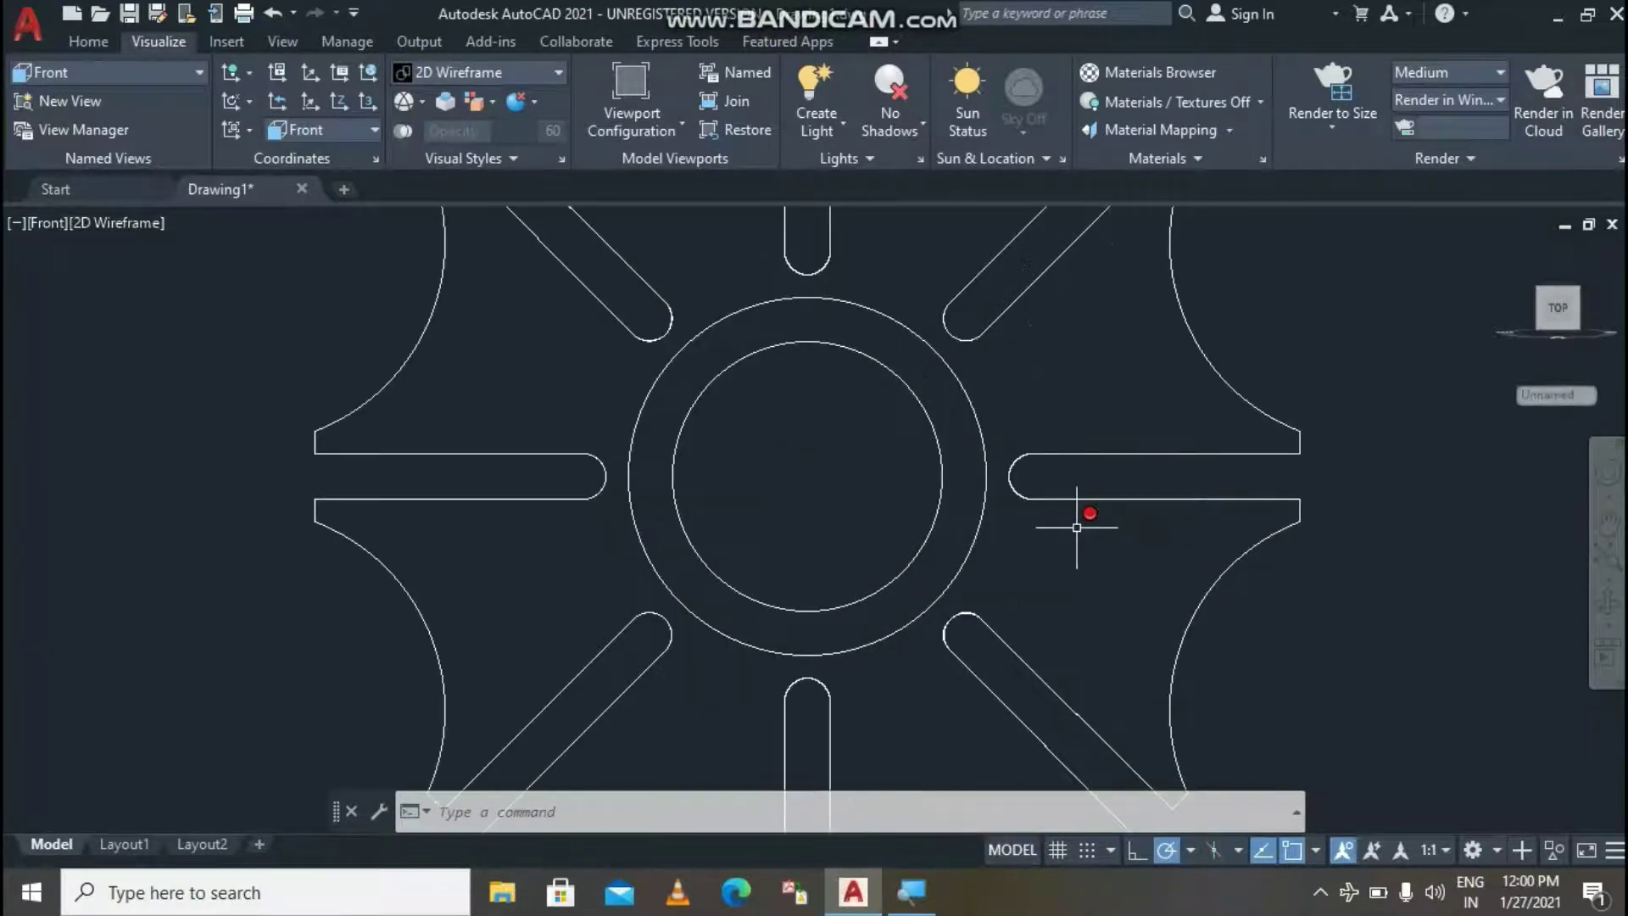
click(743, 816)
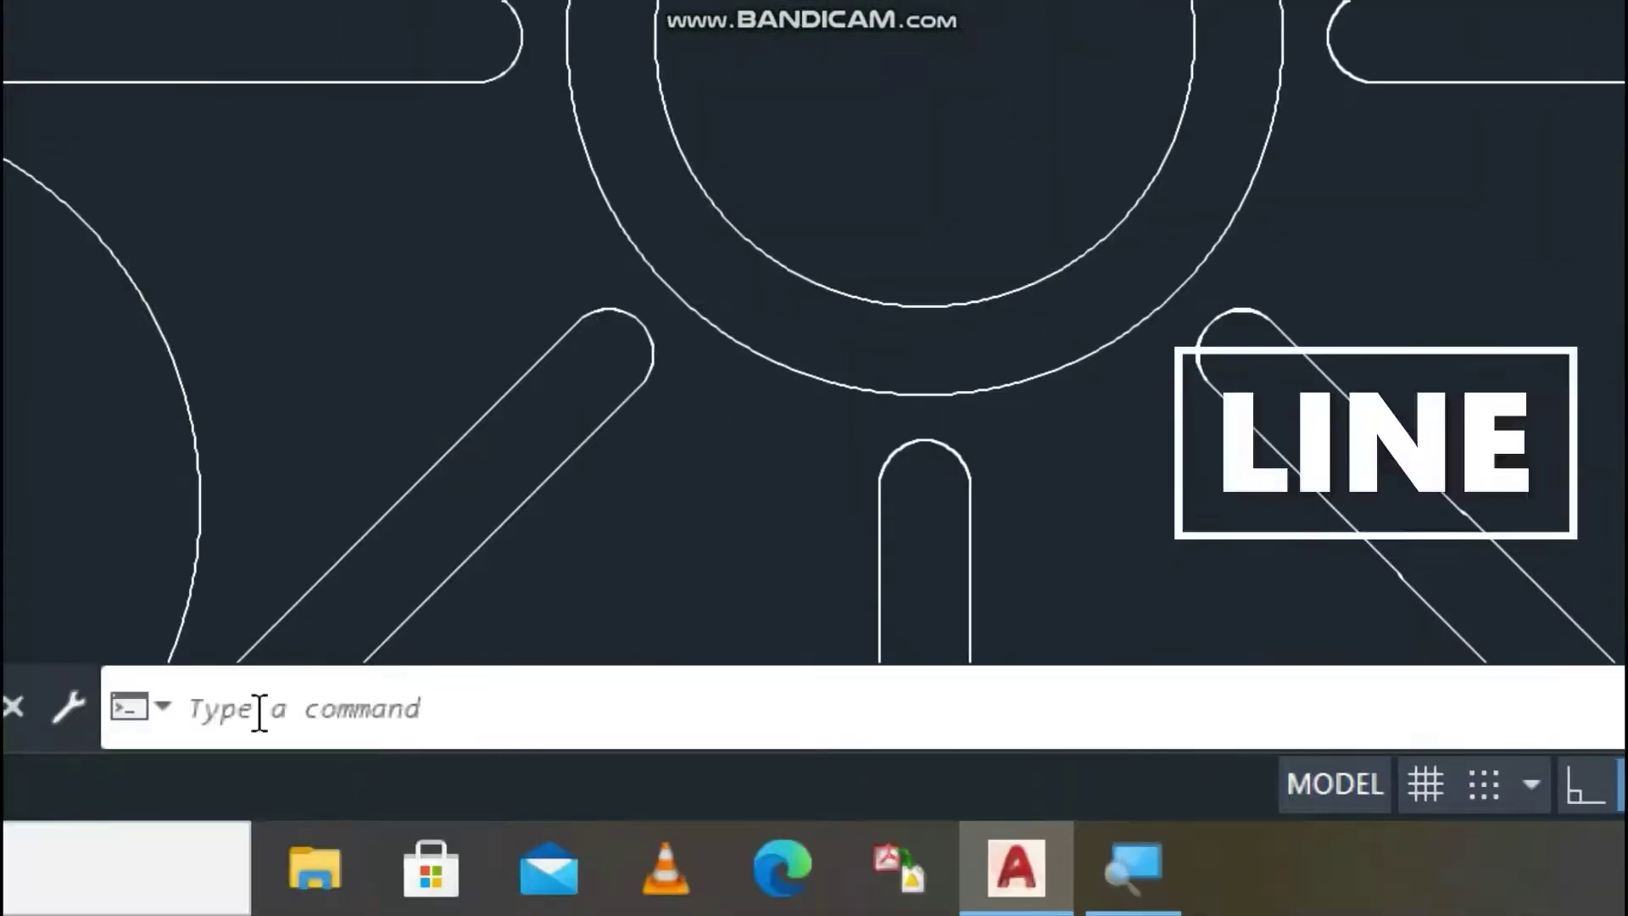
click(258, 712)
text(l)
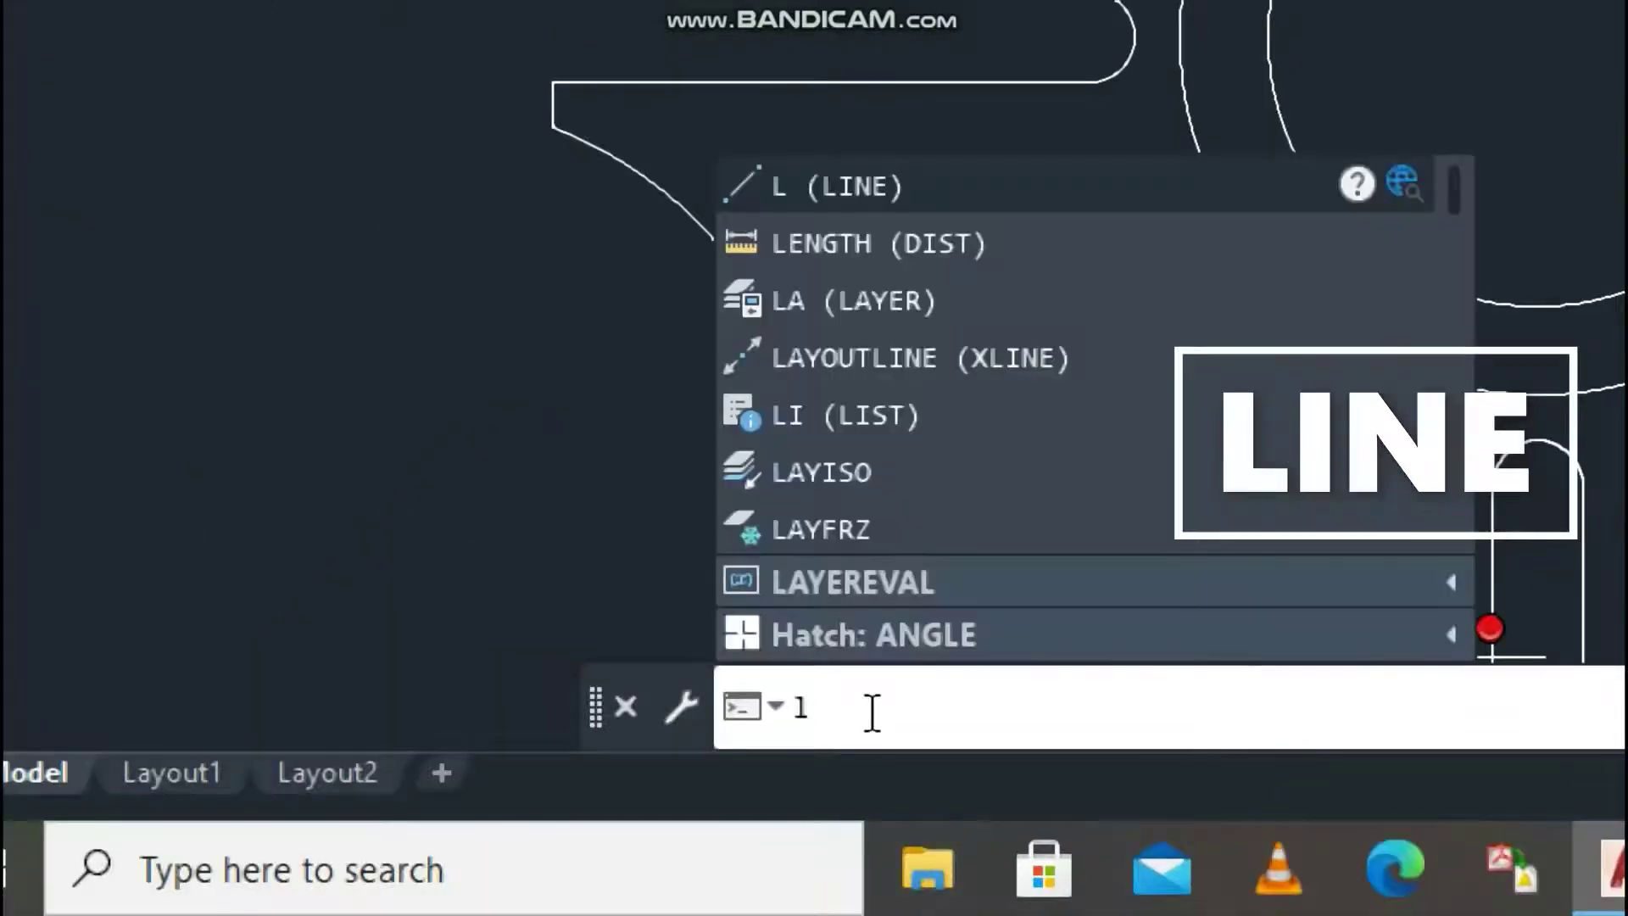
key(Return)
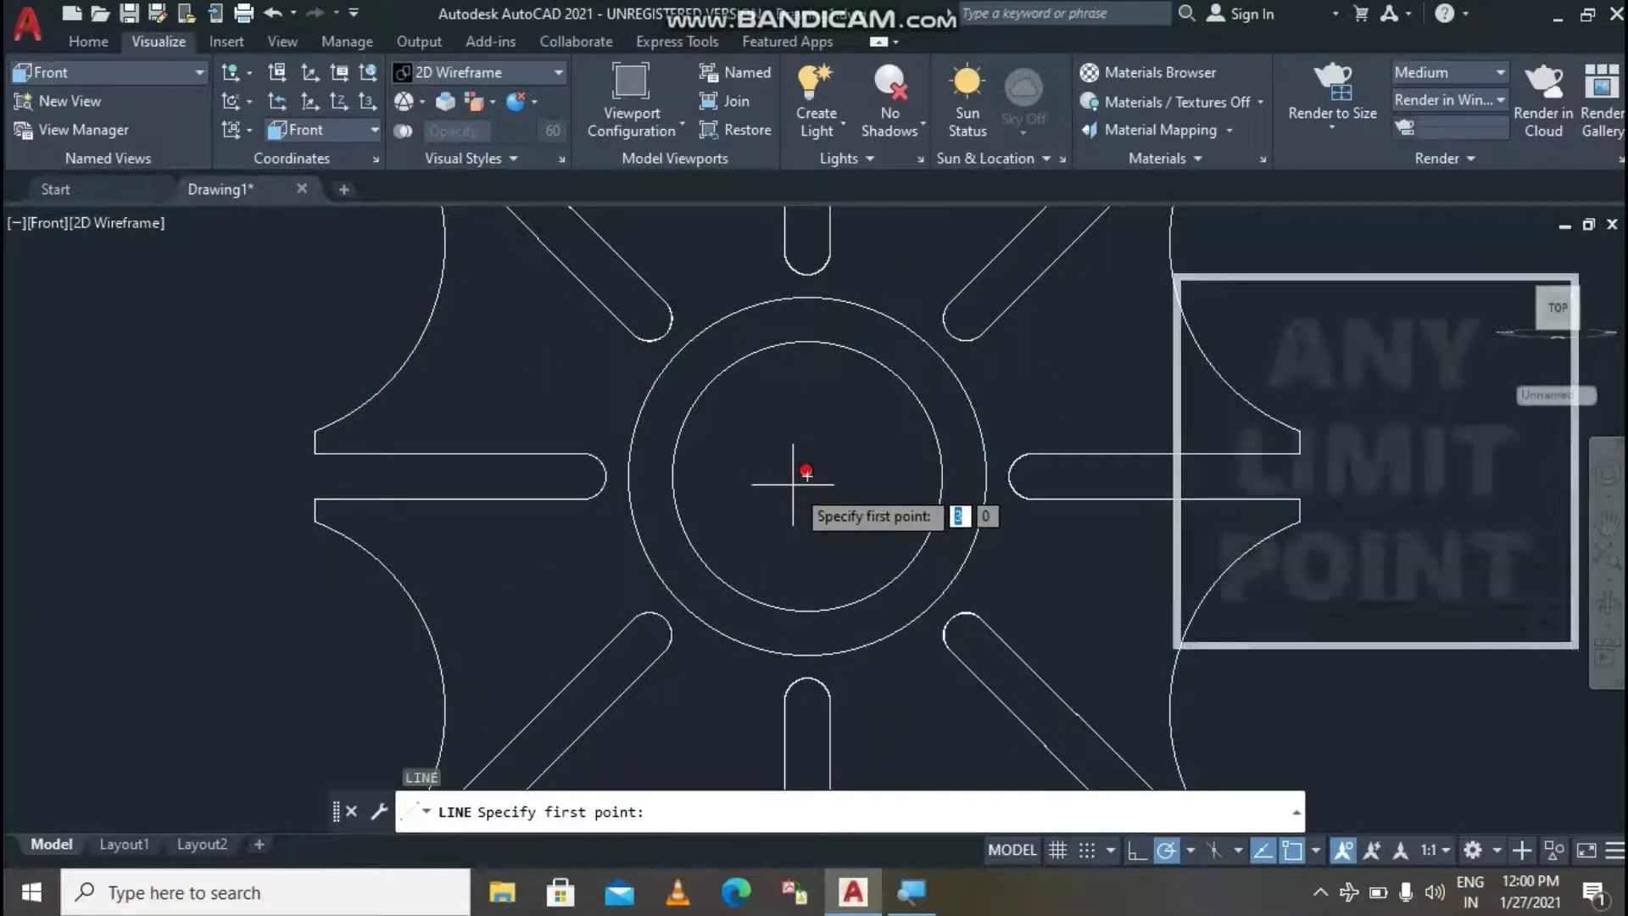
click(801, 480)
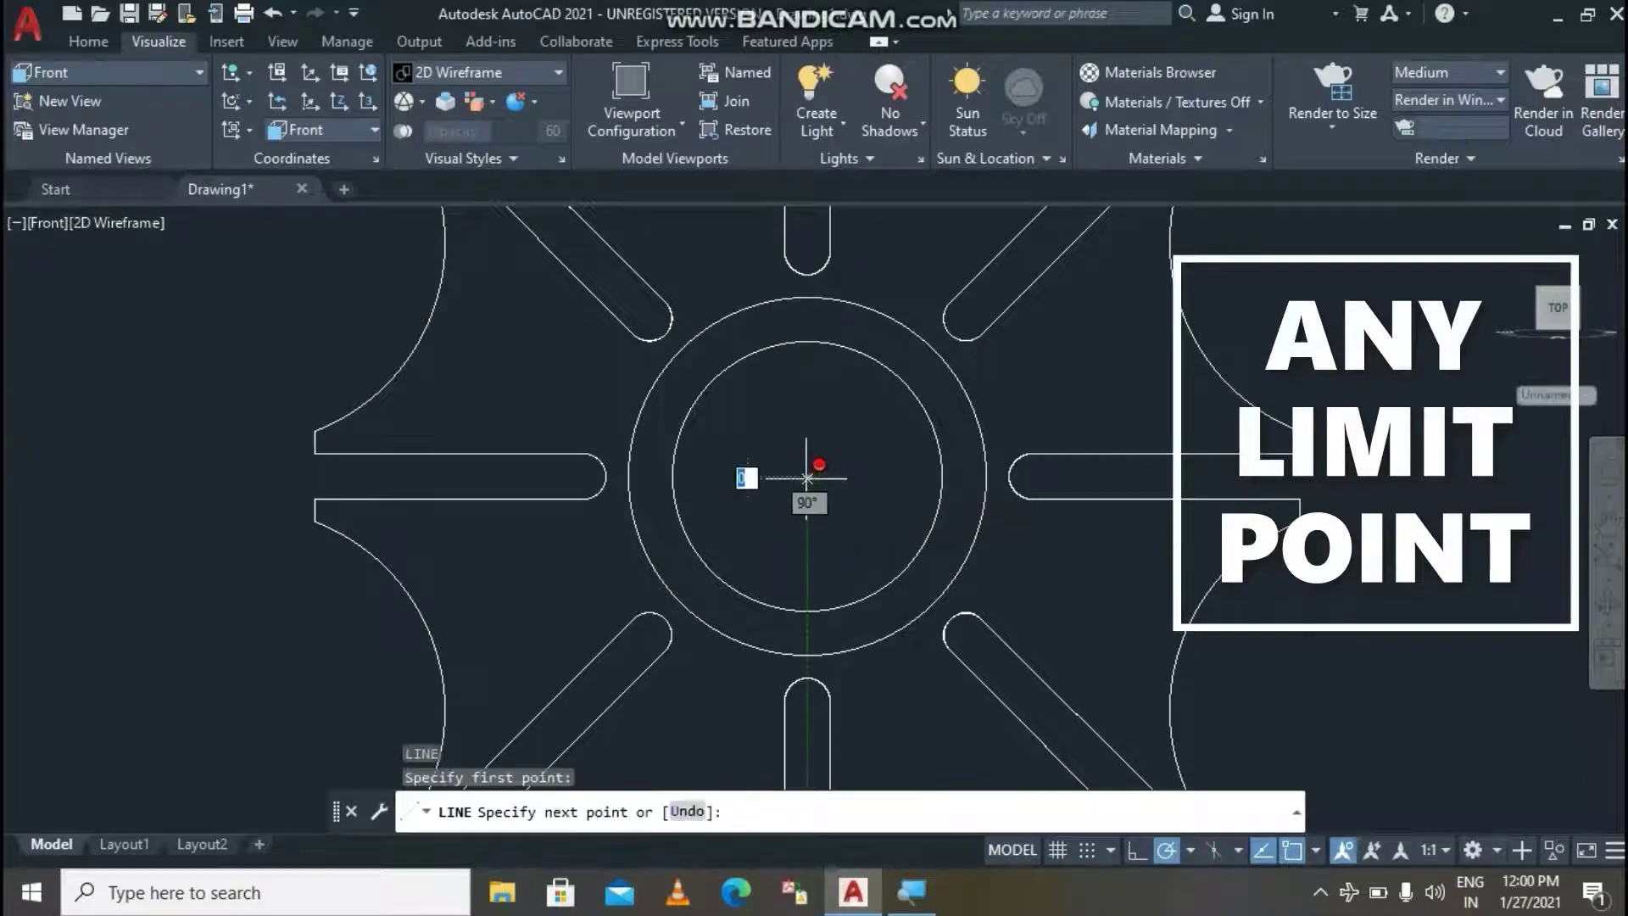
click(807, 318)
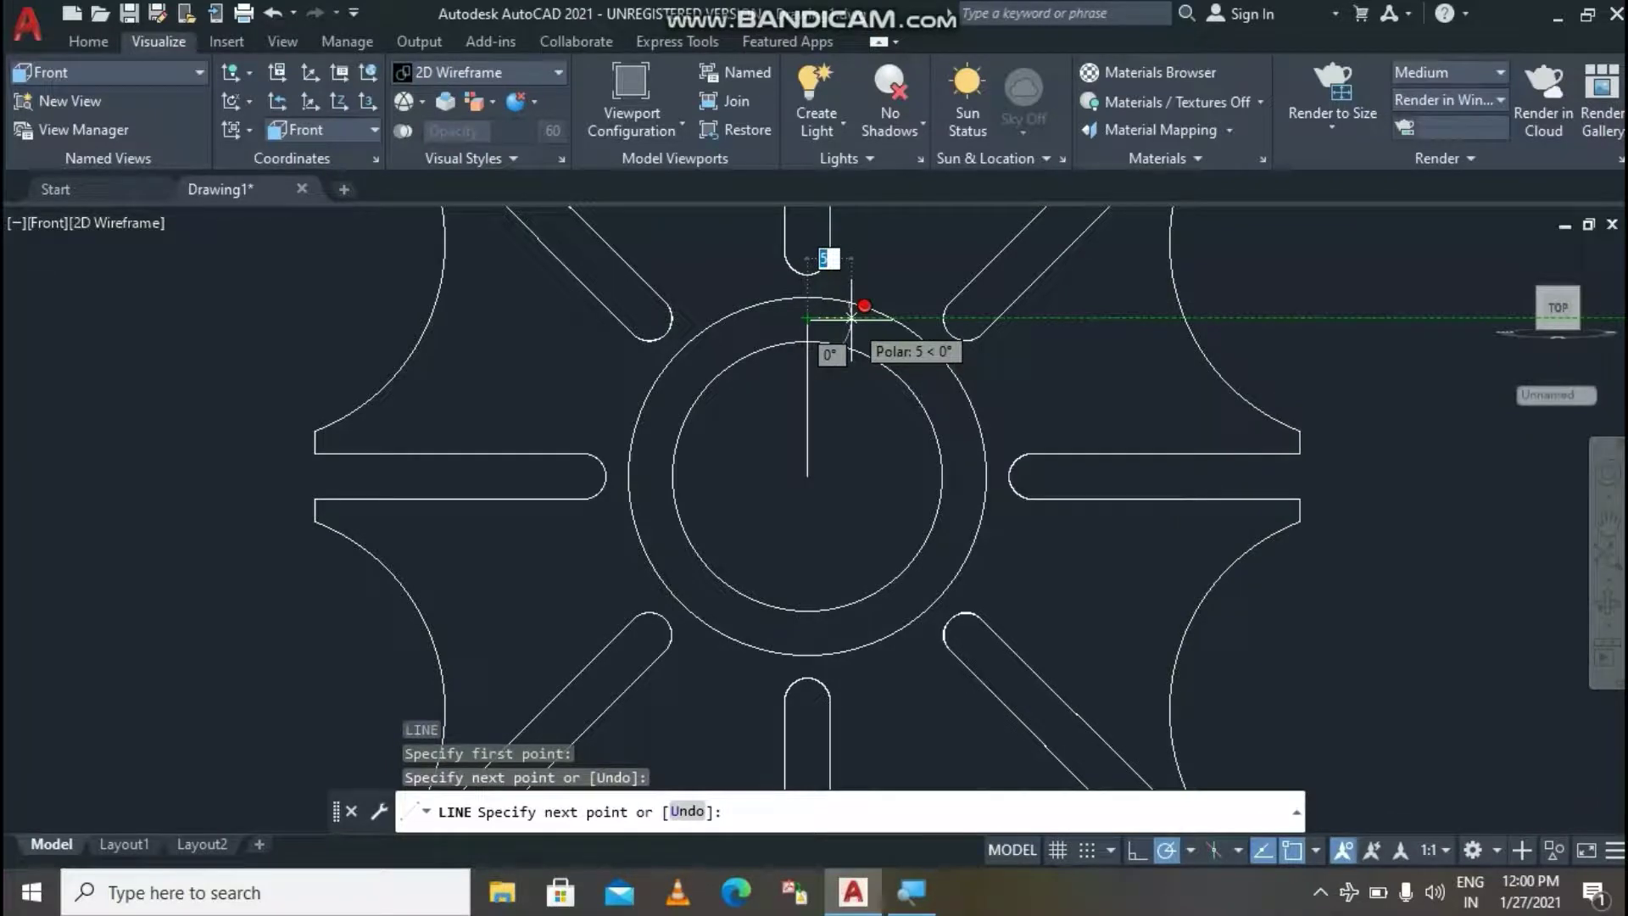
text(5)
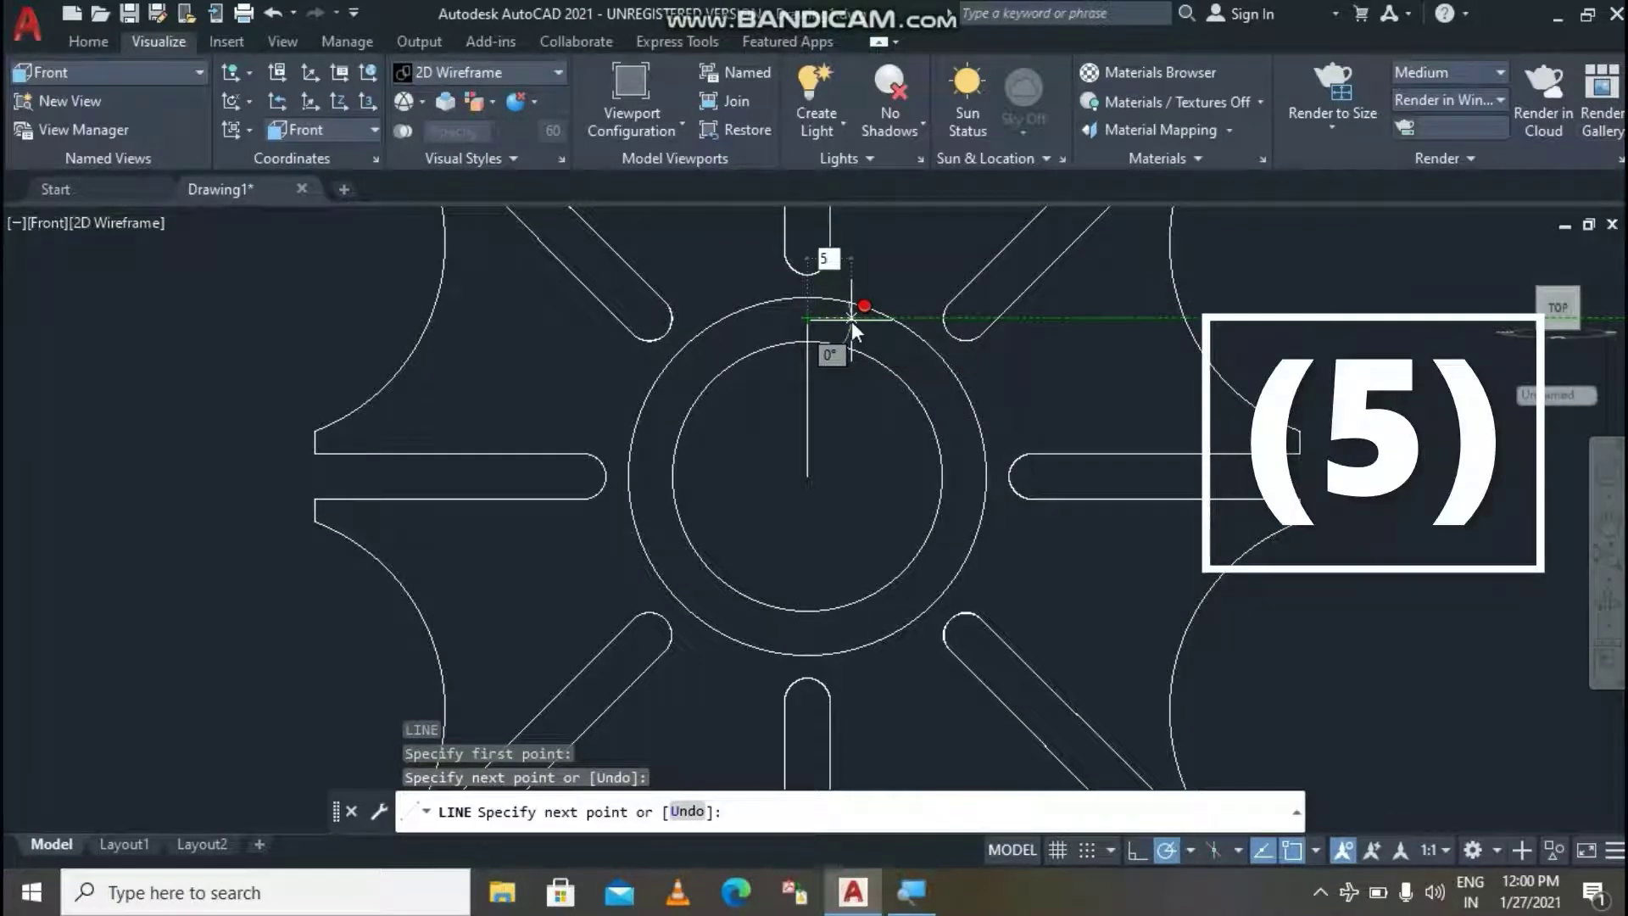
key(Return)
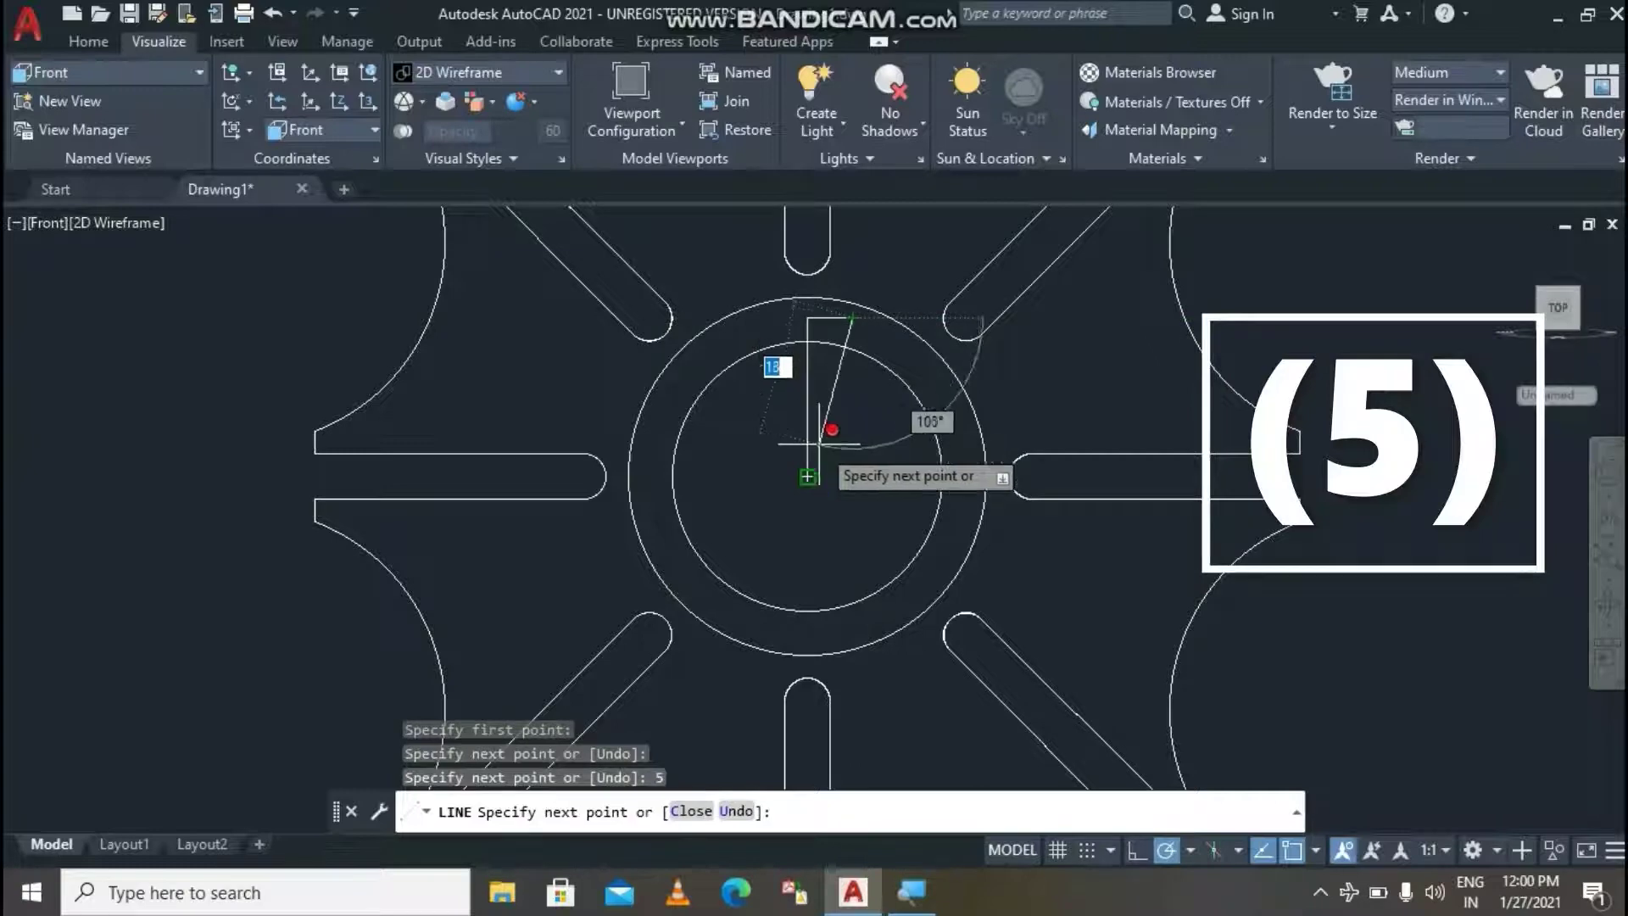
click(1141, 847)
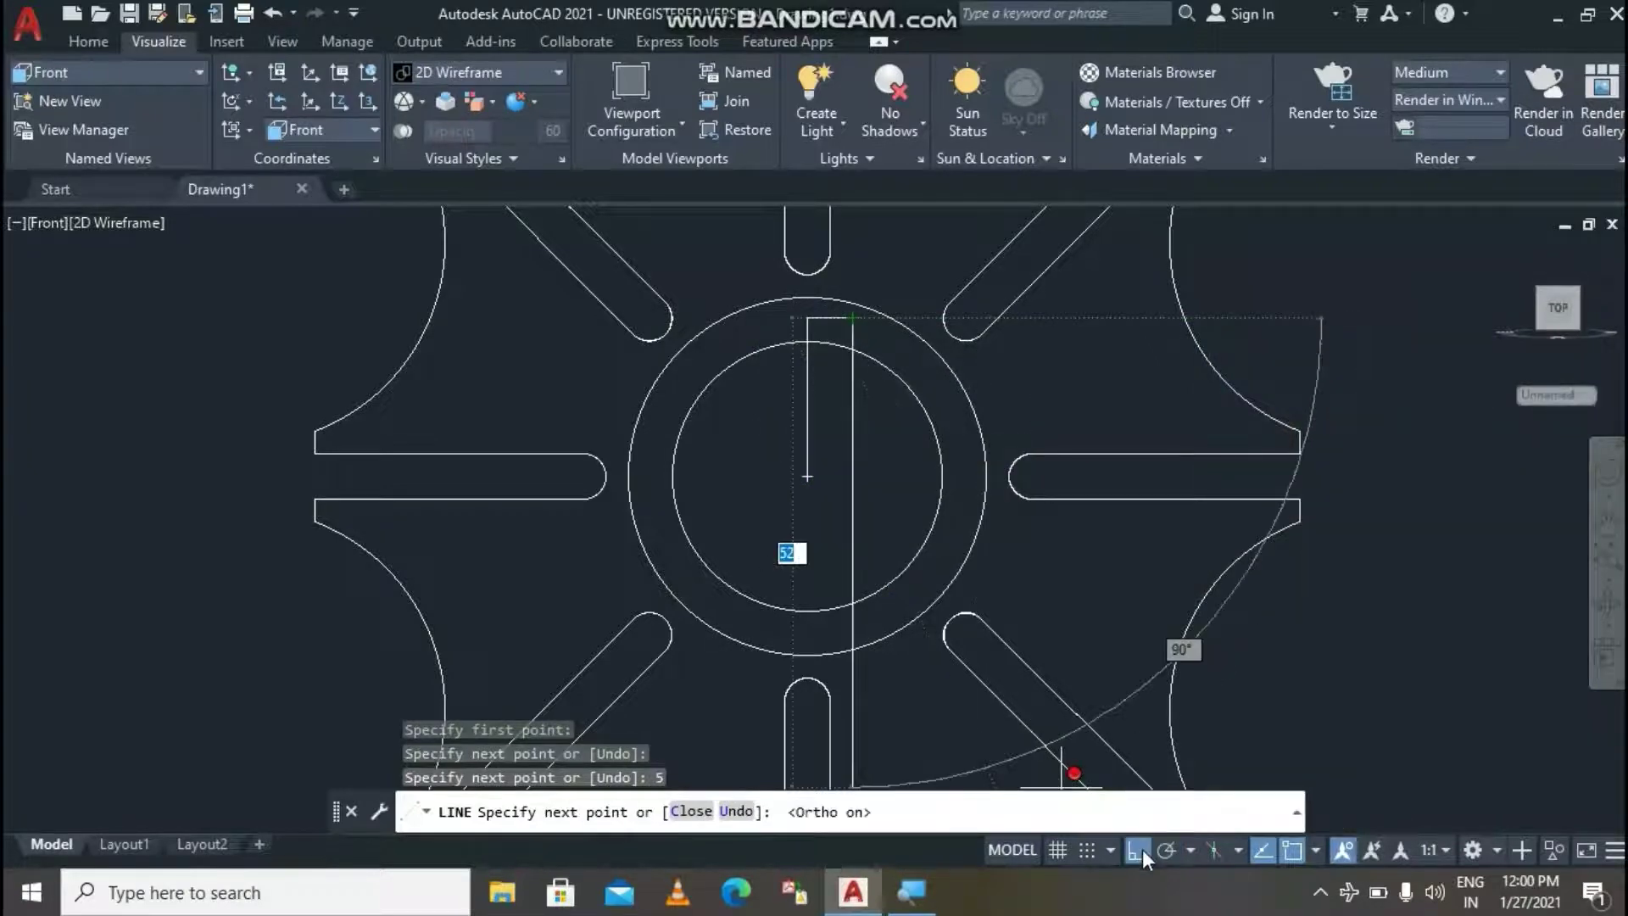
click(888, 471)
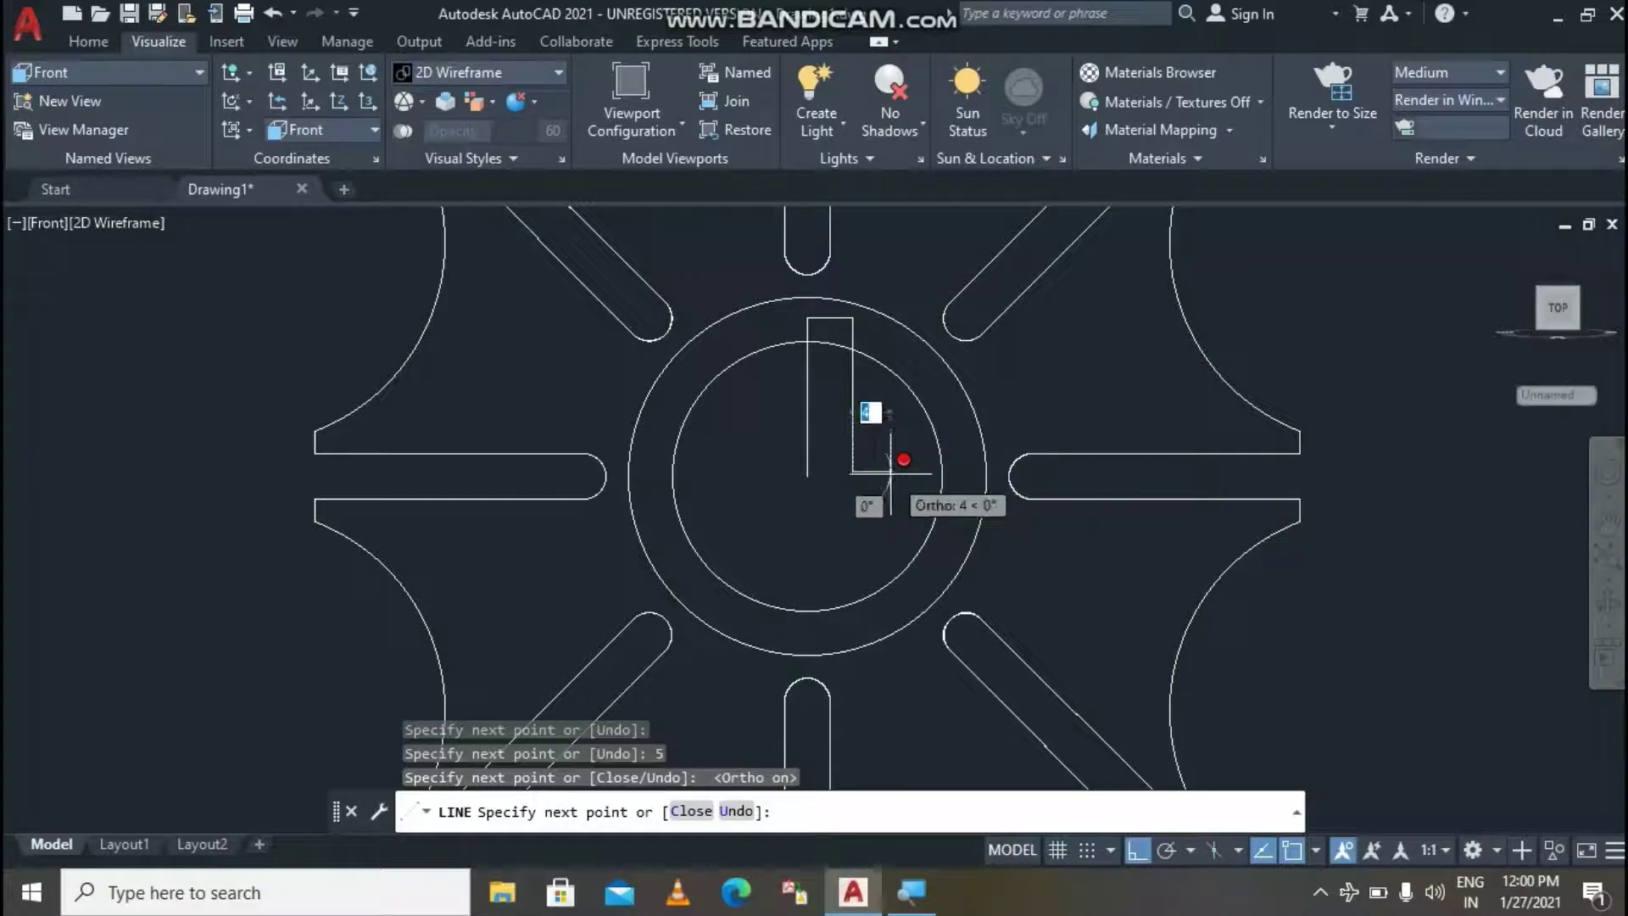
key(Return)
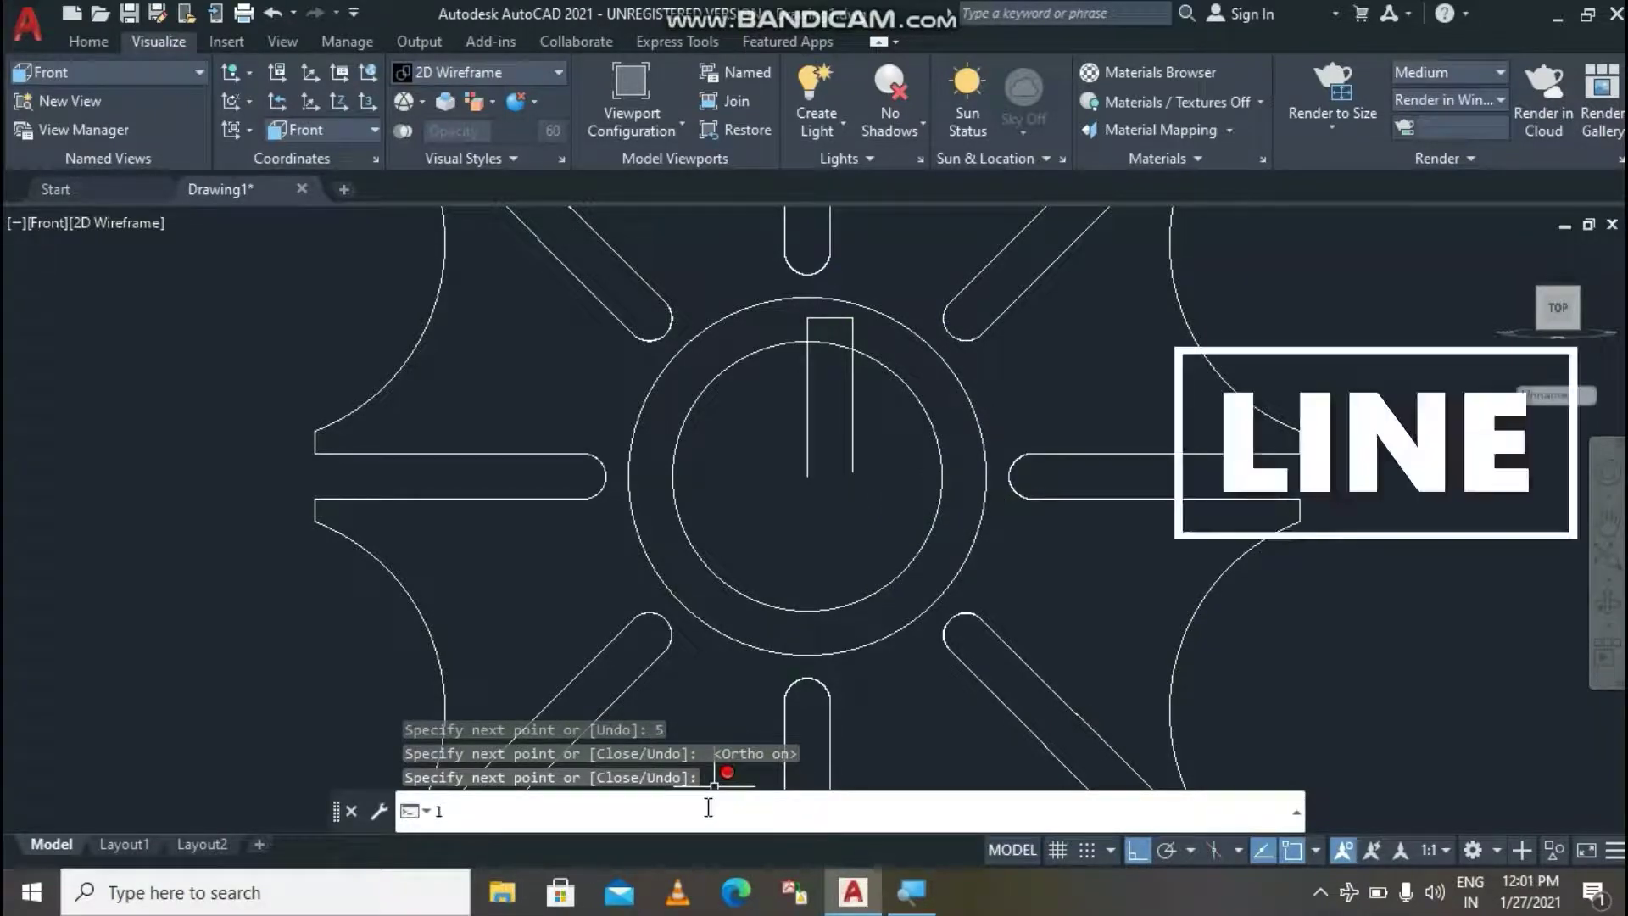
Draw the left keyway side: 5 left from the top, then down to centre height.
key(Return)
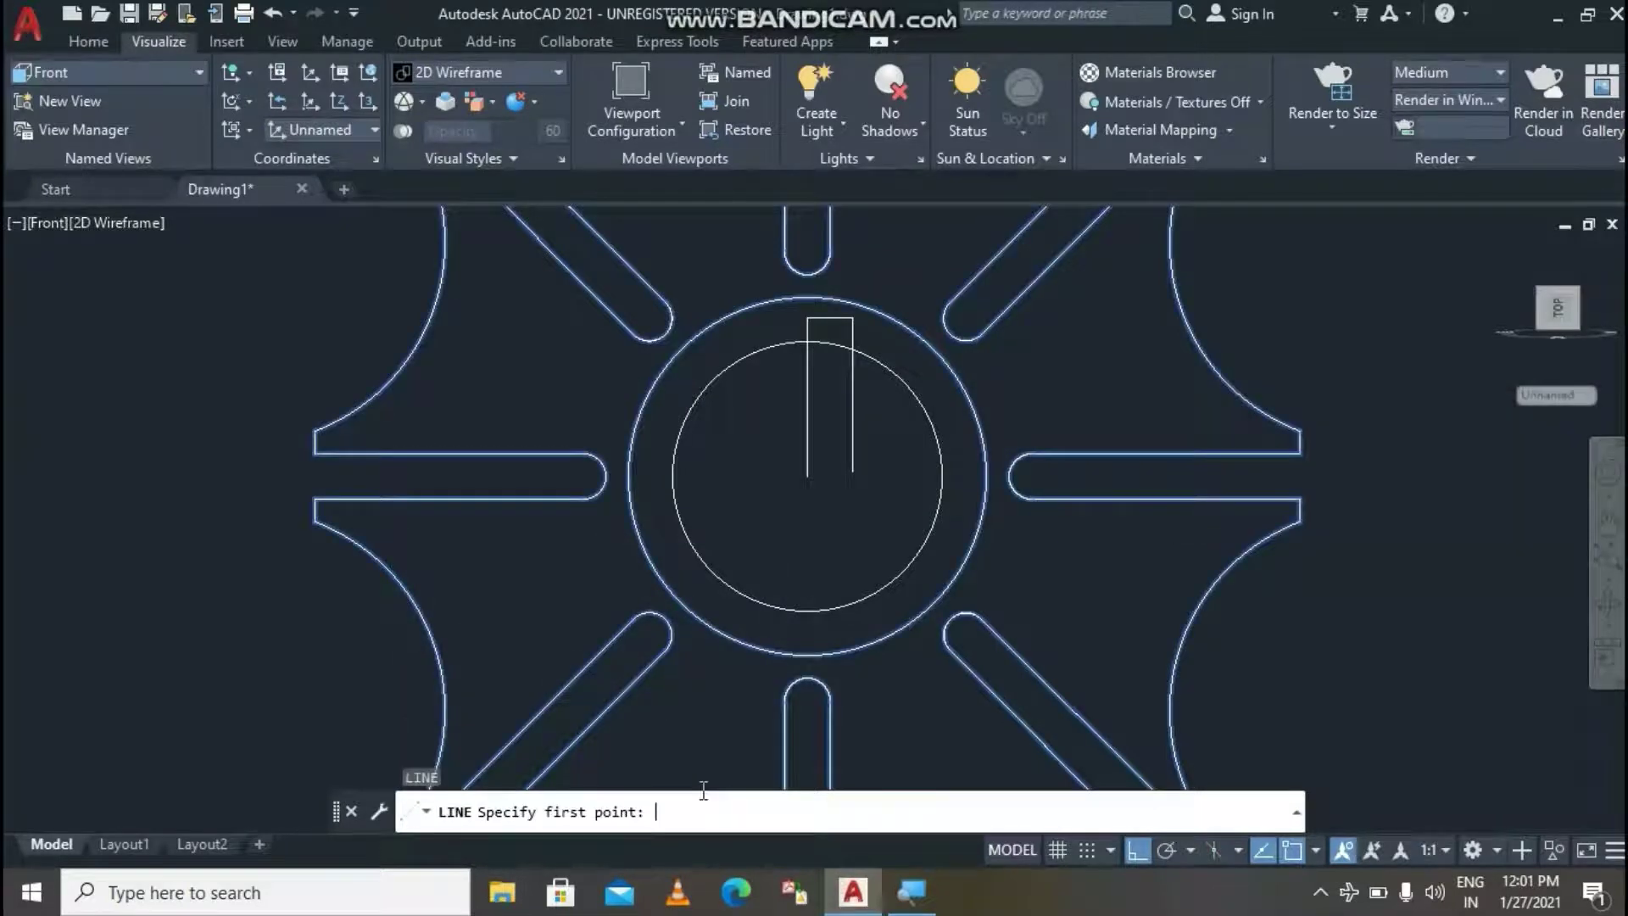
click(807, 318)
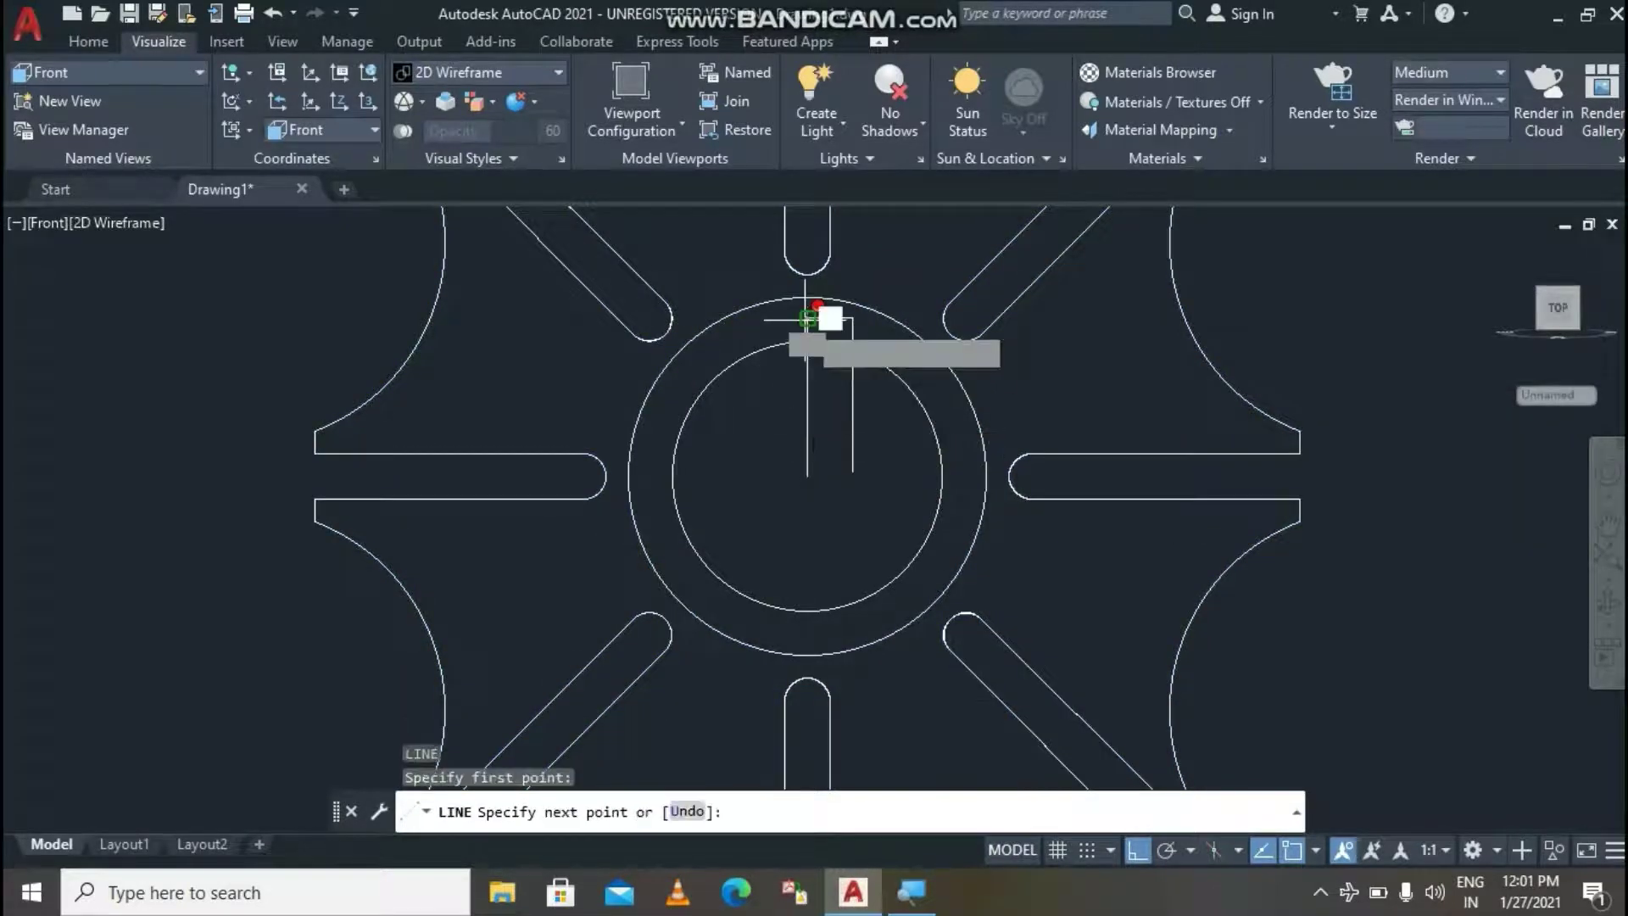
text(5)
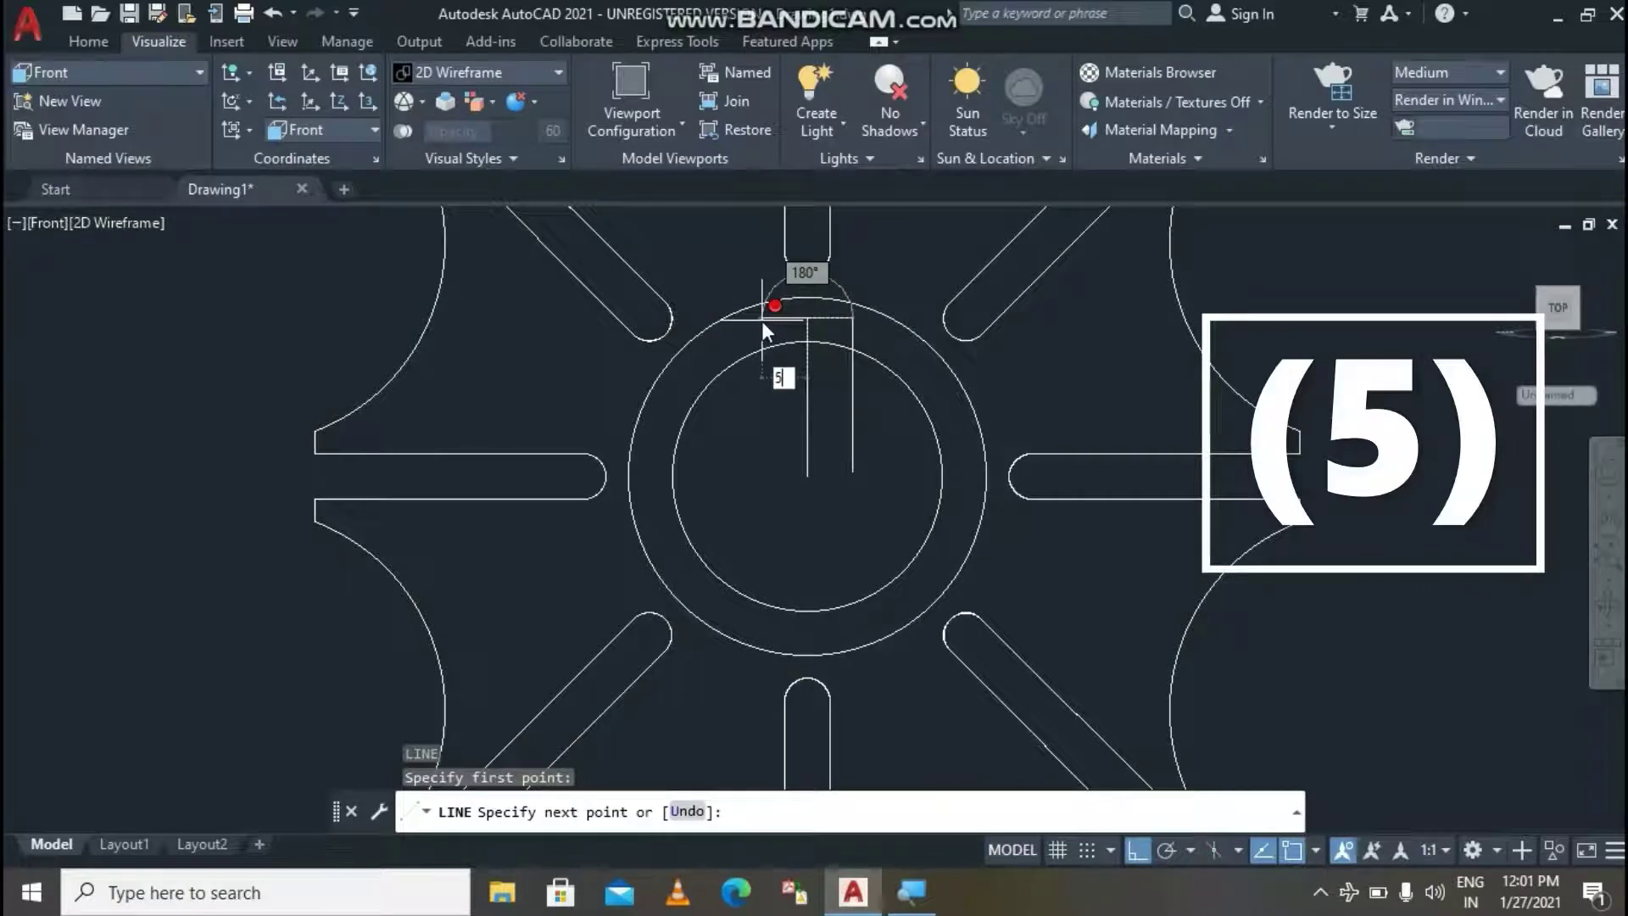
key(Return)
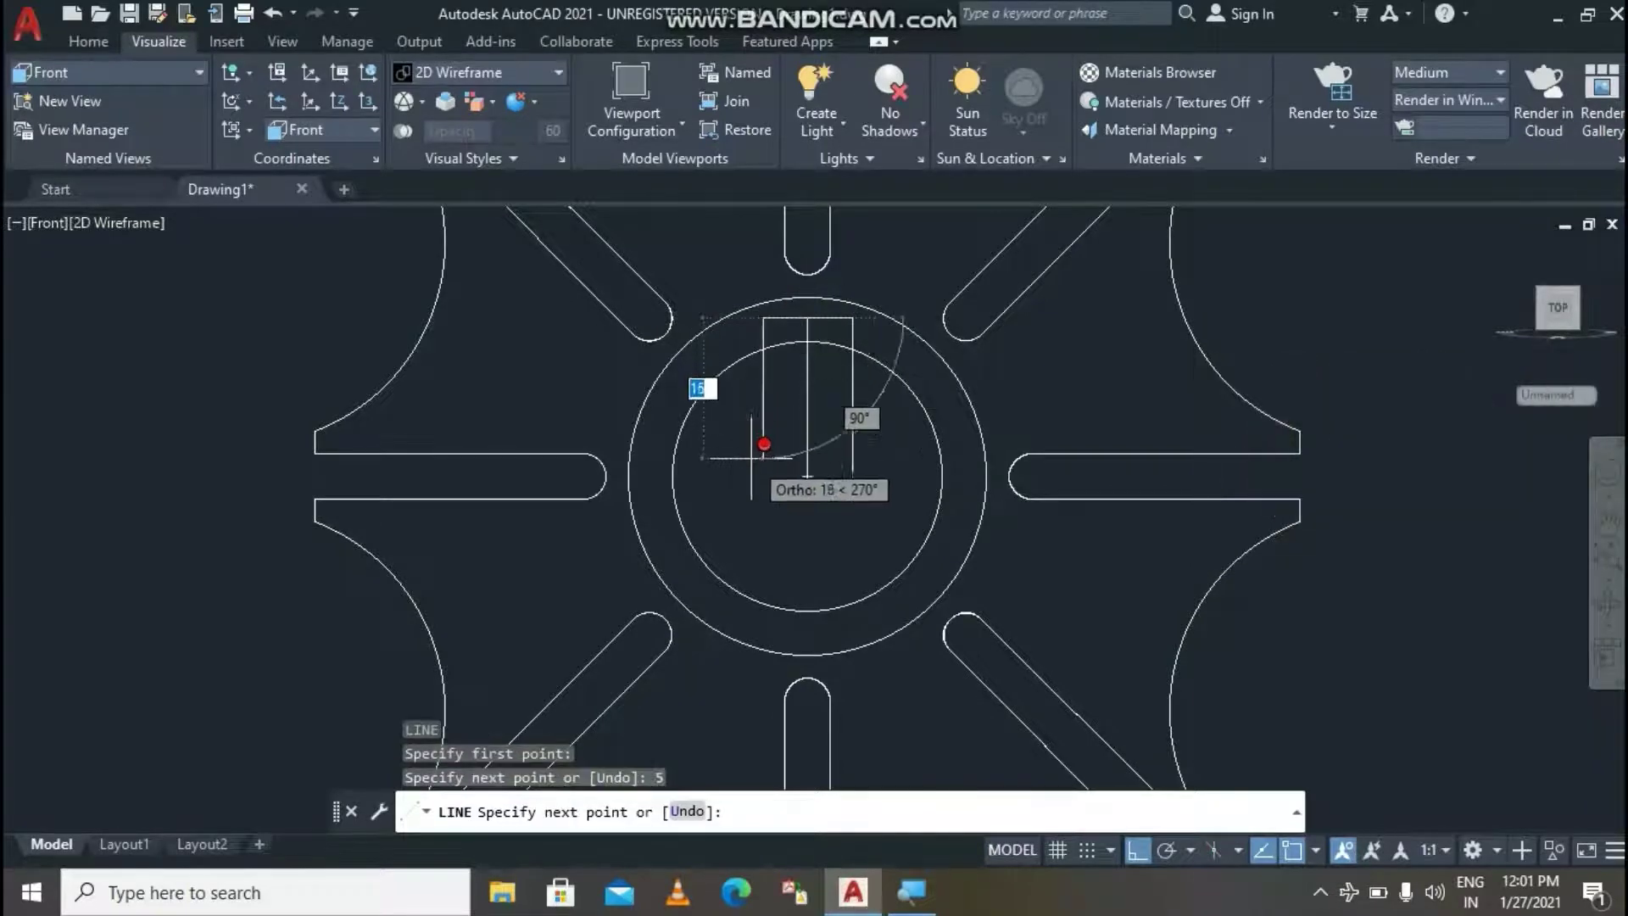
click(750, 456)
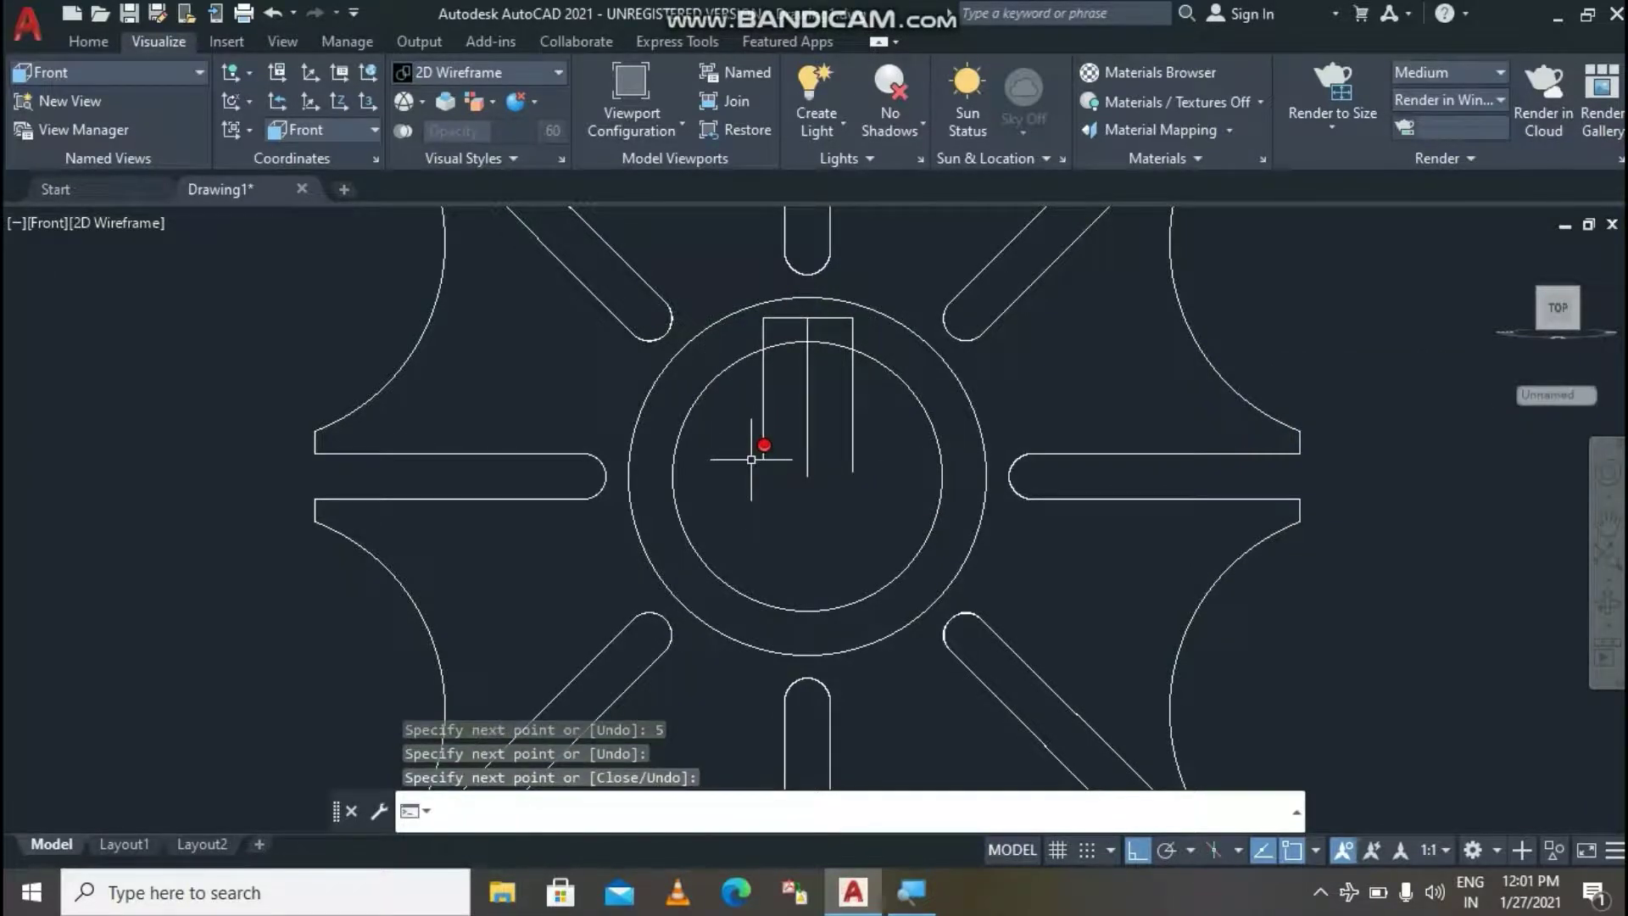
click(733, 820)
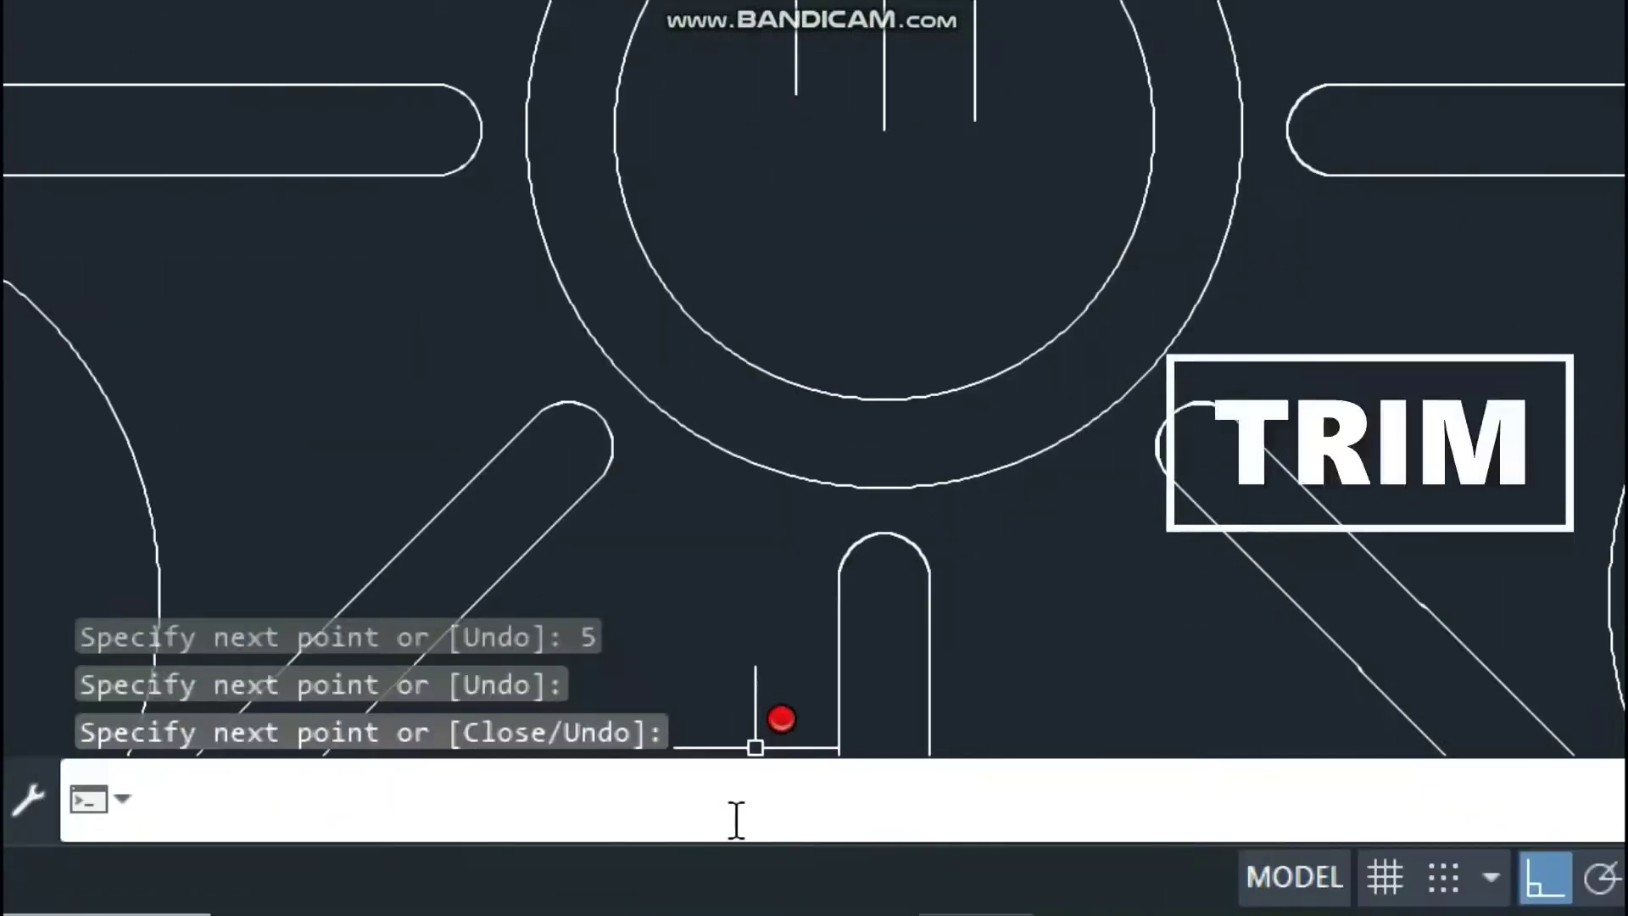
Trim the keyway lines inside the bore and the bore arc inside the keyway.
text(t)
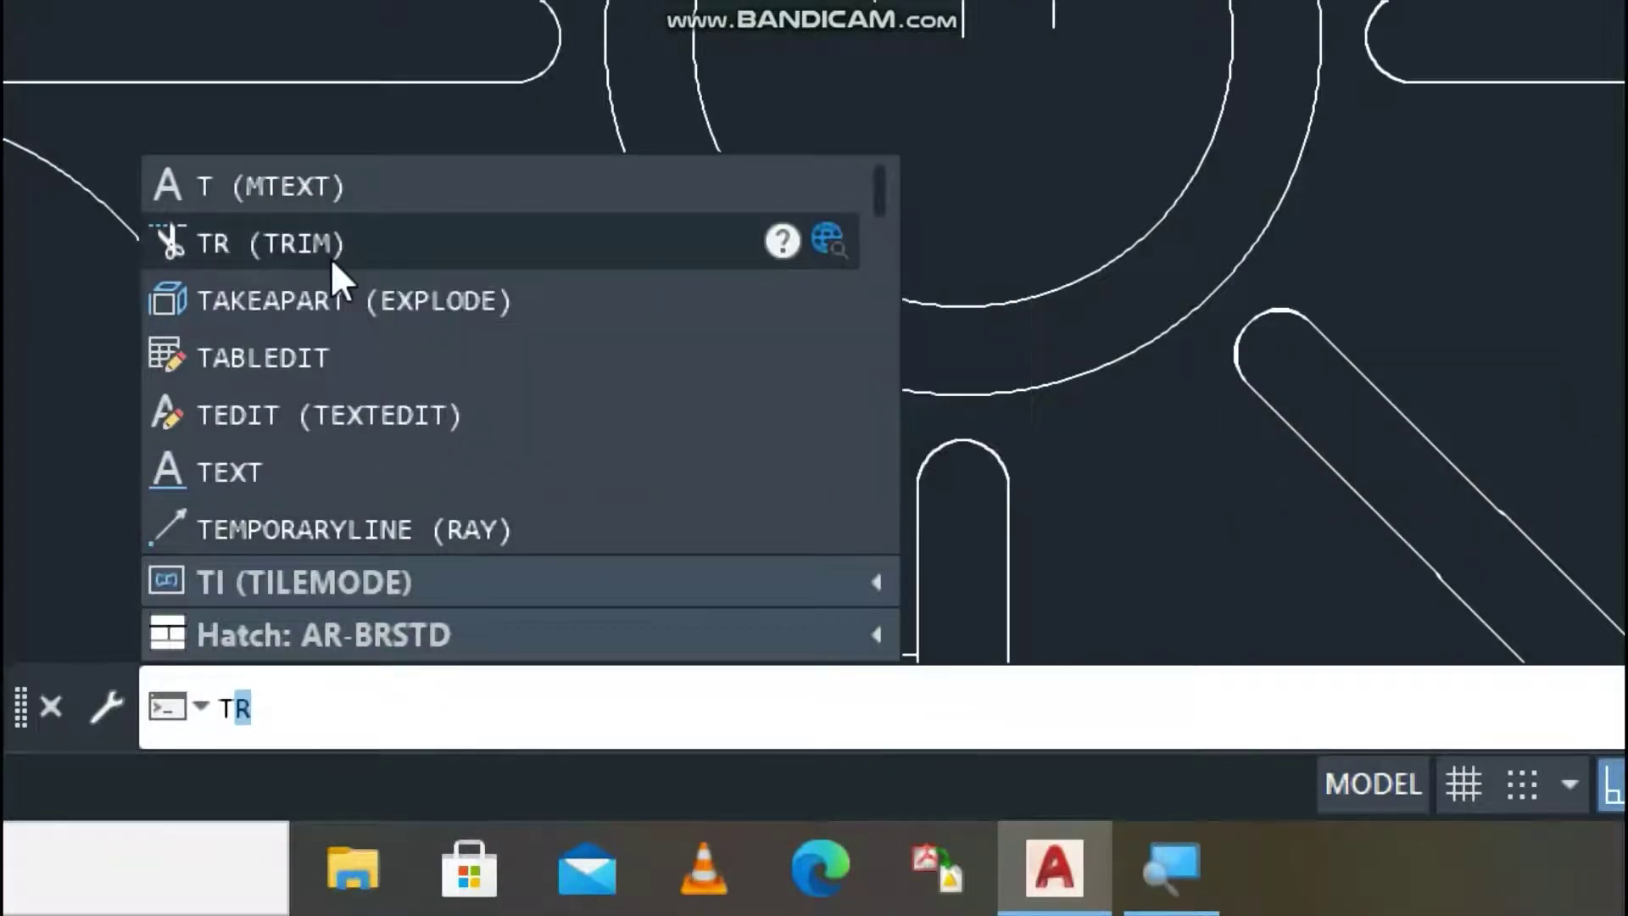
click(330, 257)
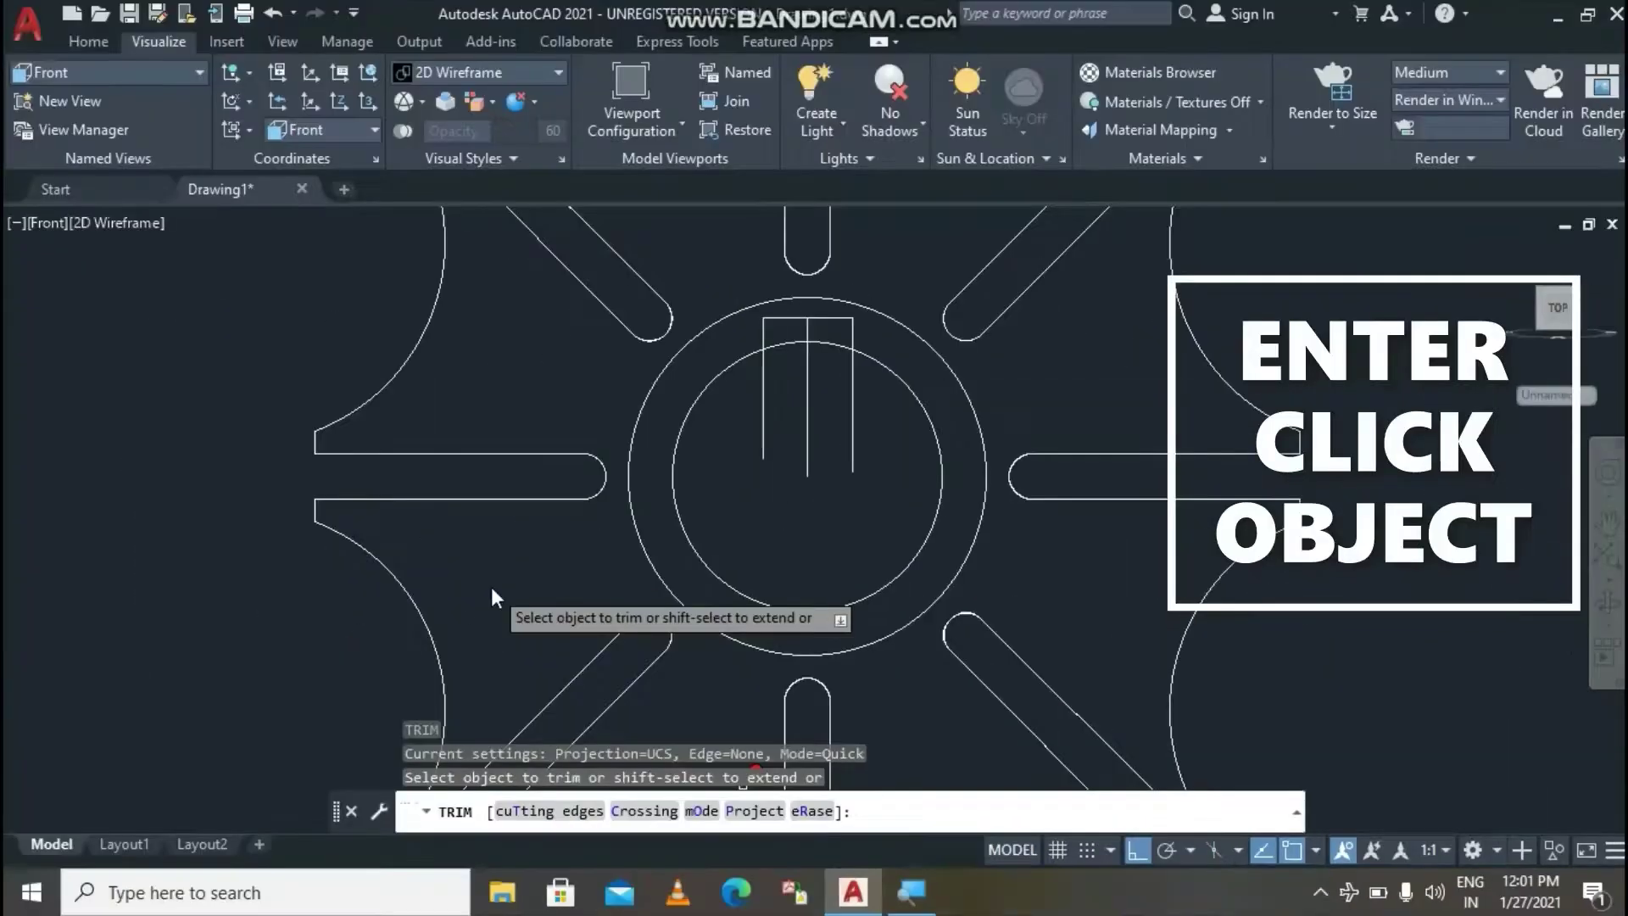
click(763, 443)
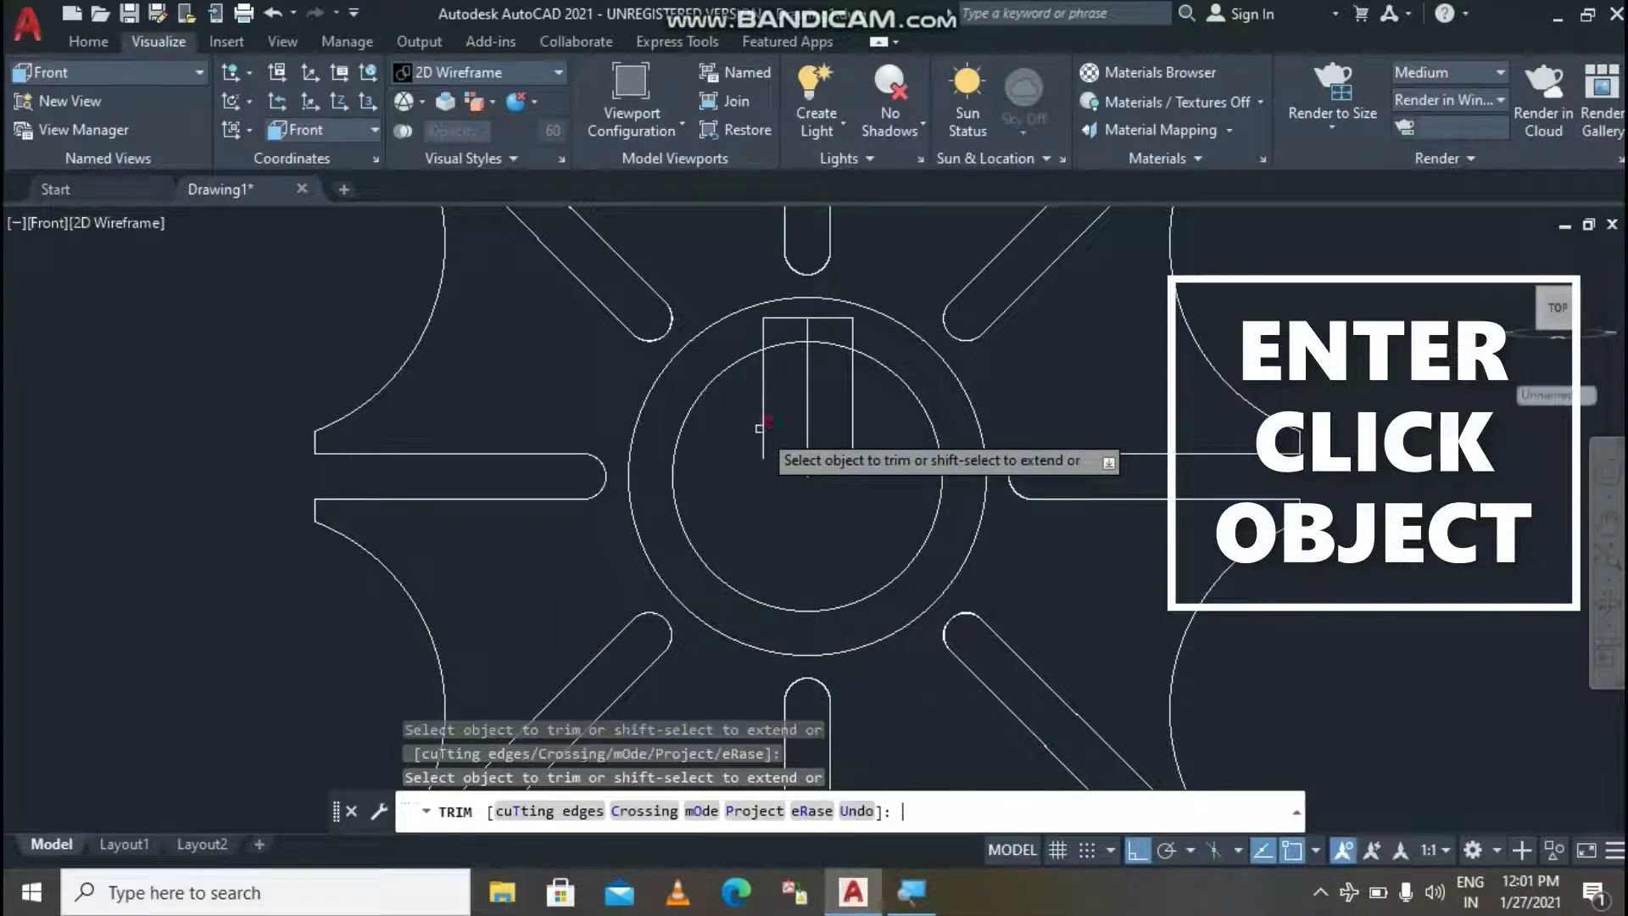
click(760, 426)
click(805, 414)
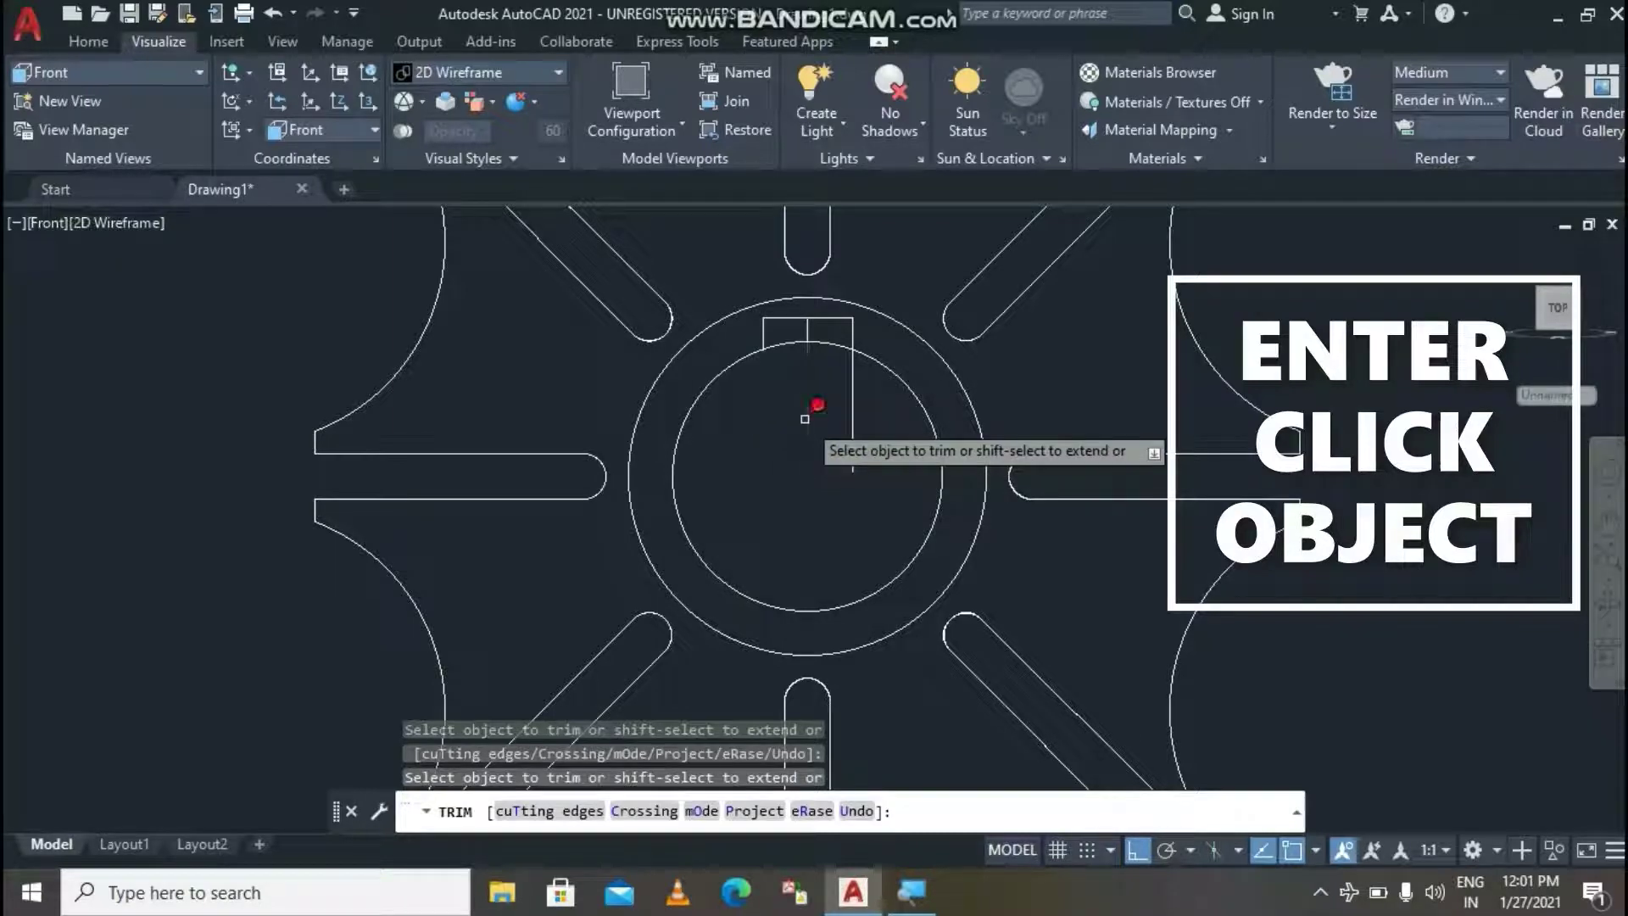
click(852, 407)
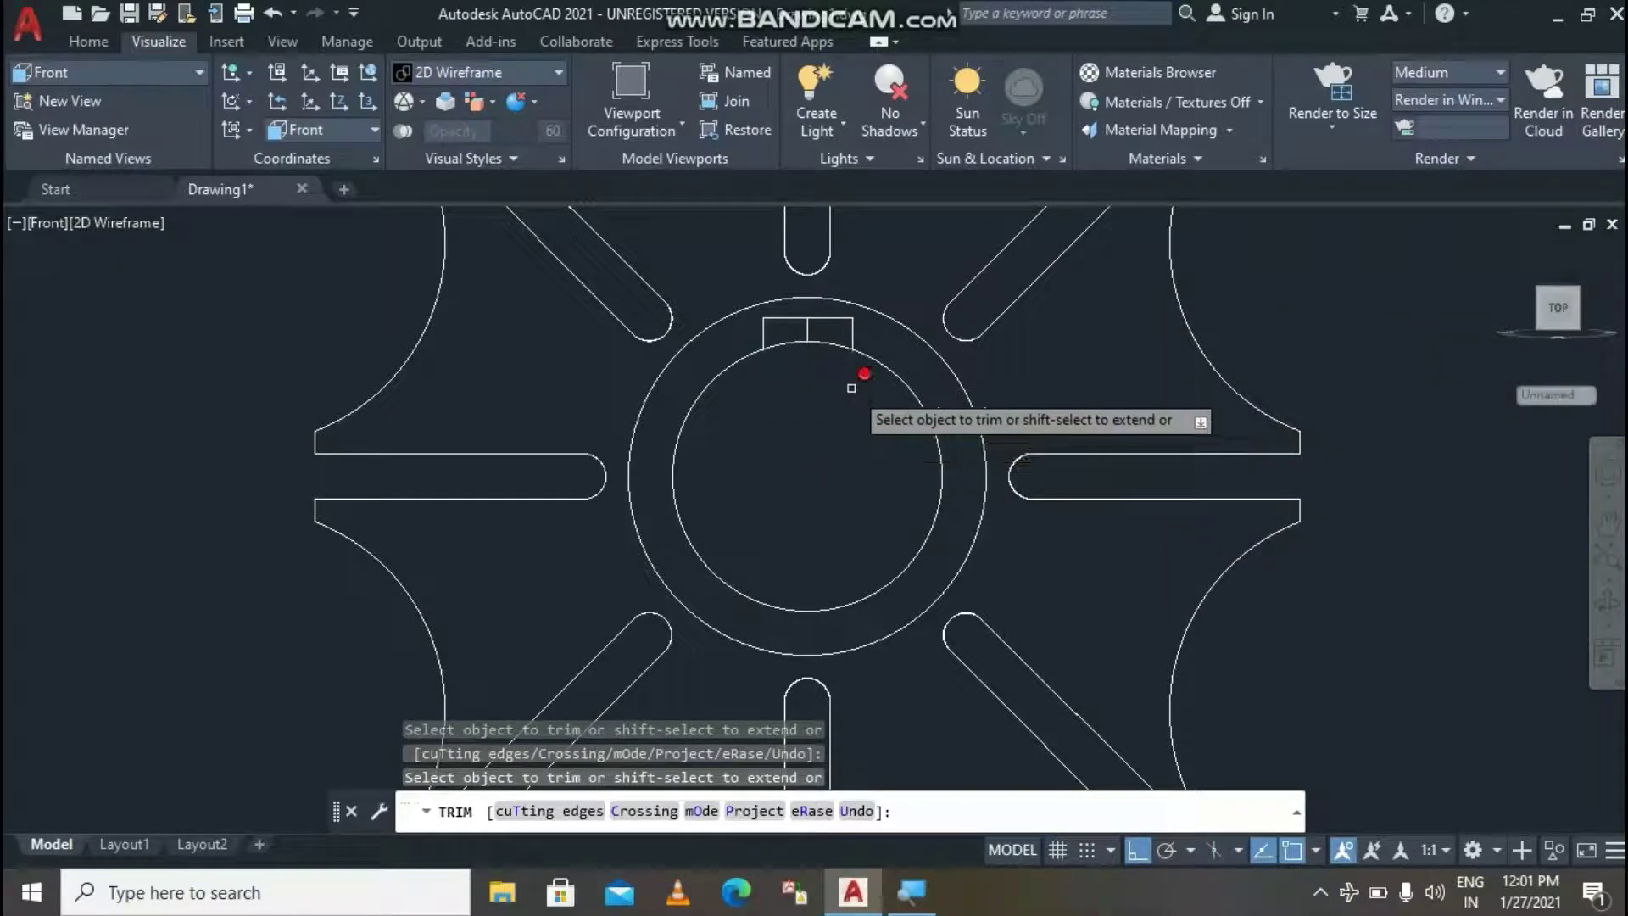
click(830, 343)
click(809, 334)
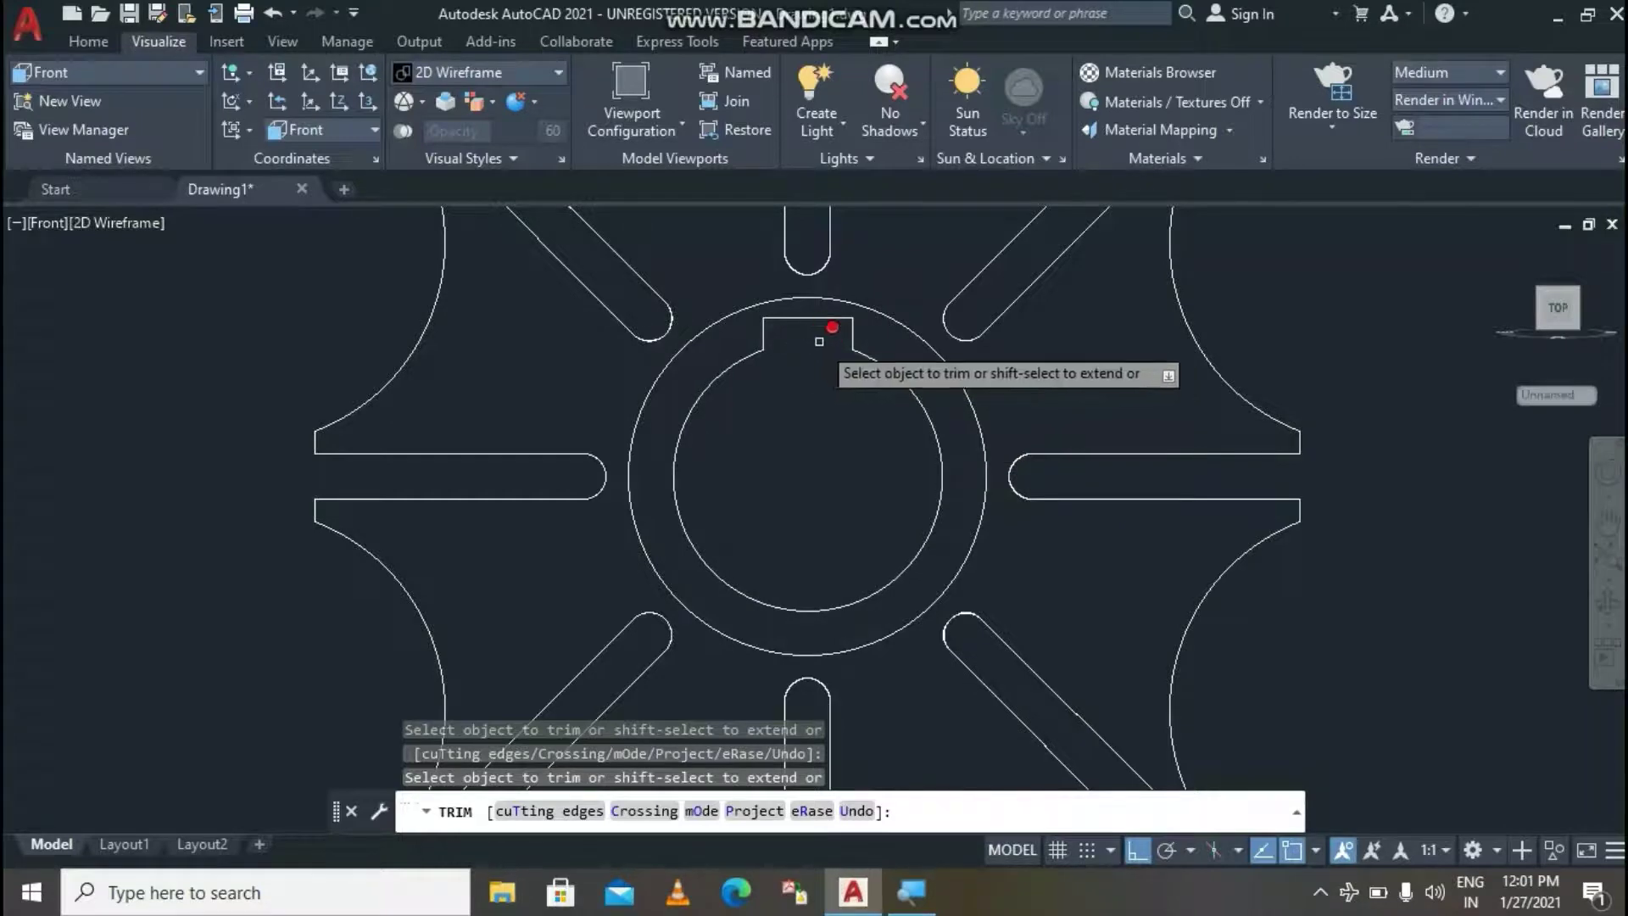
scroll(818, 340, up, 5)
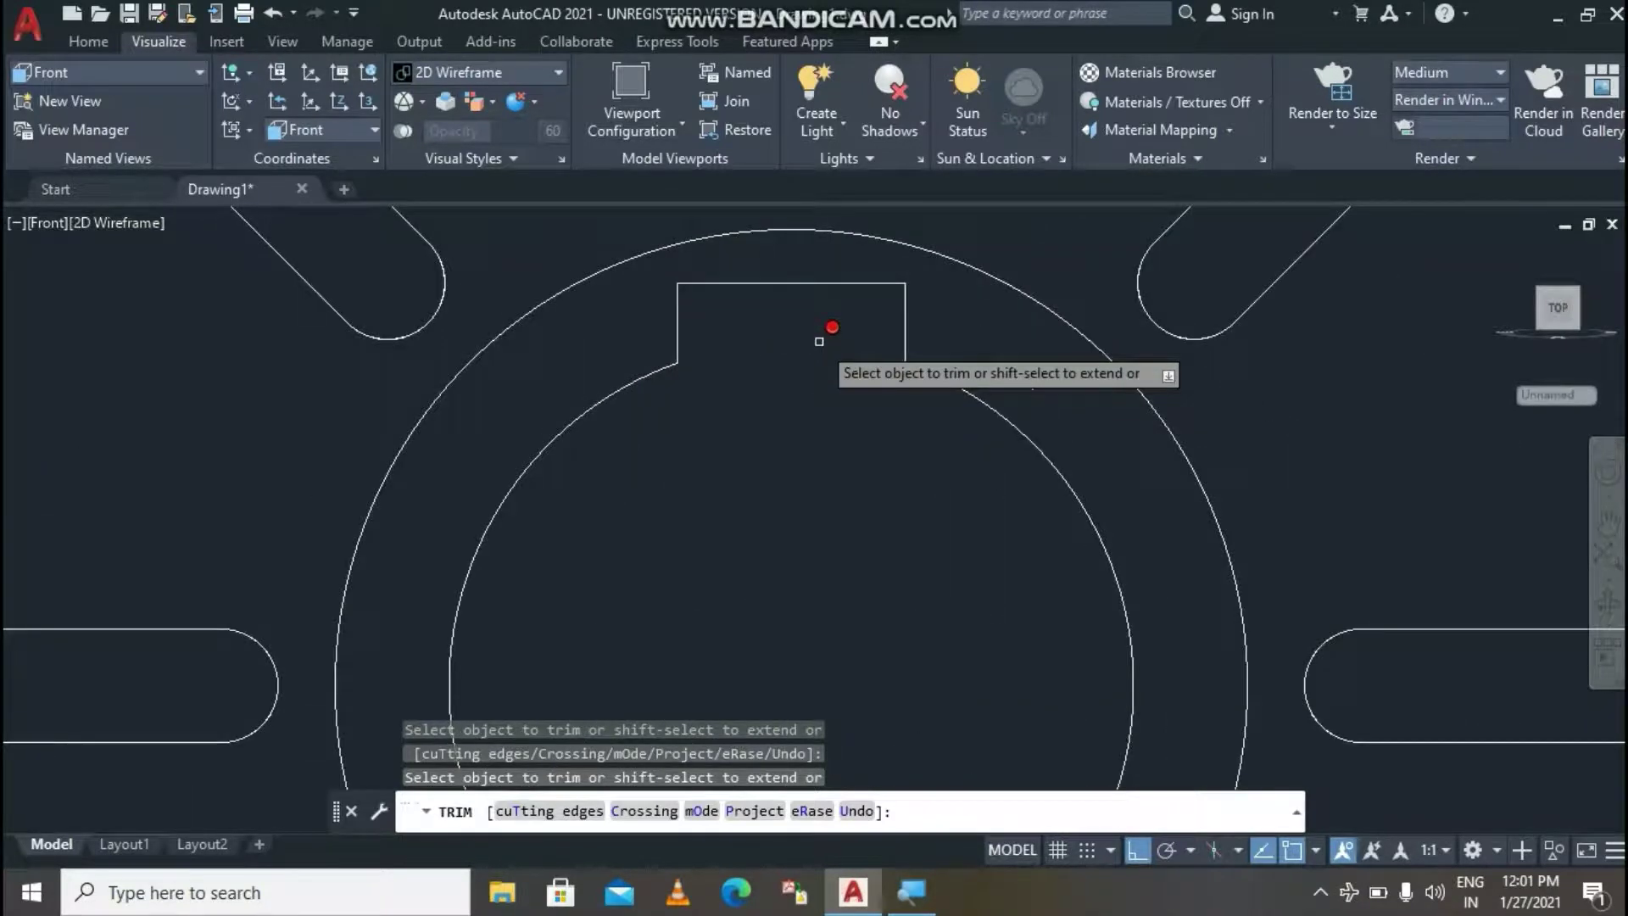
scroll(819, 341, down, 3)
scroll(819, 341, down, 2)
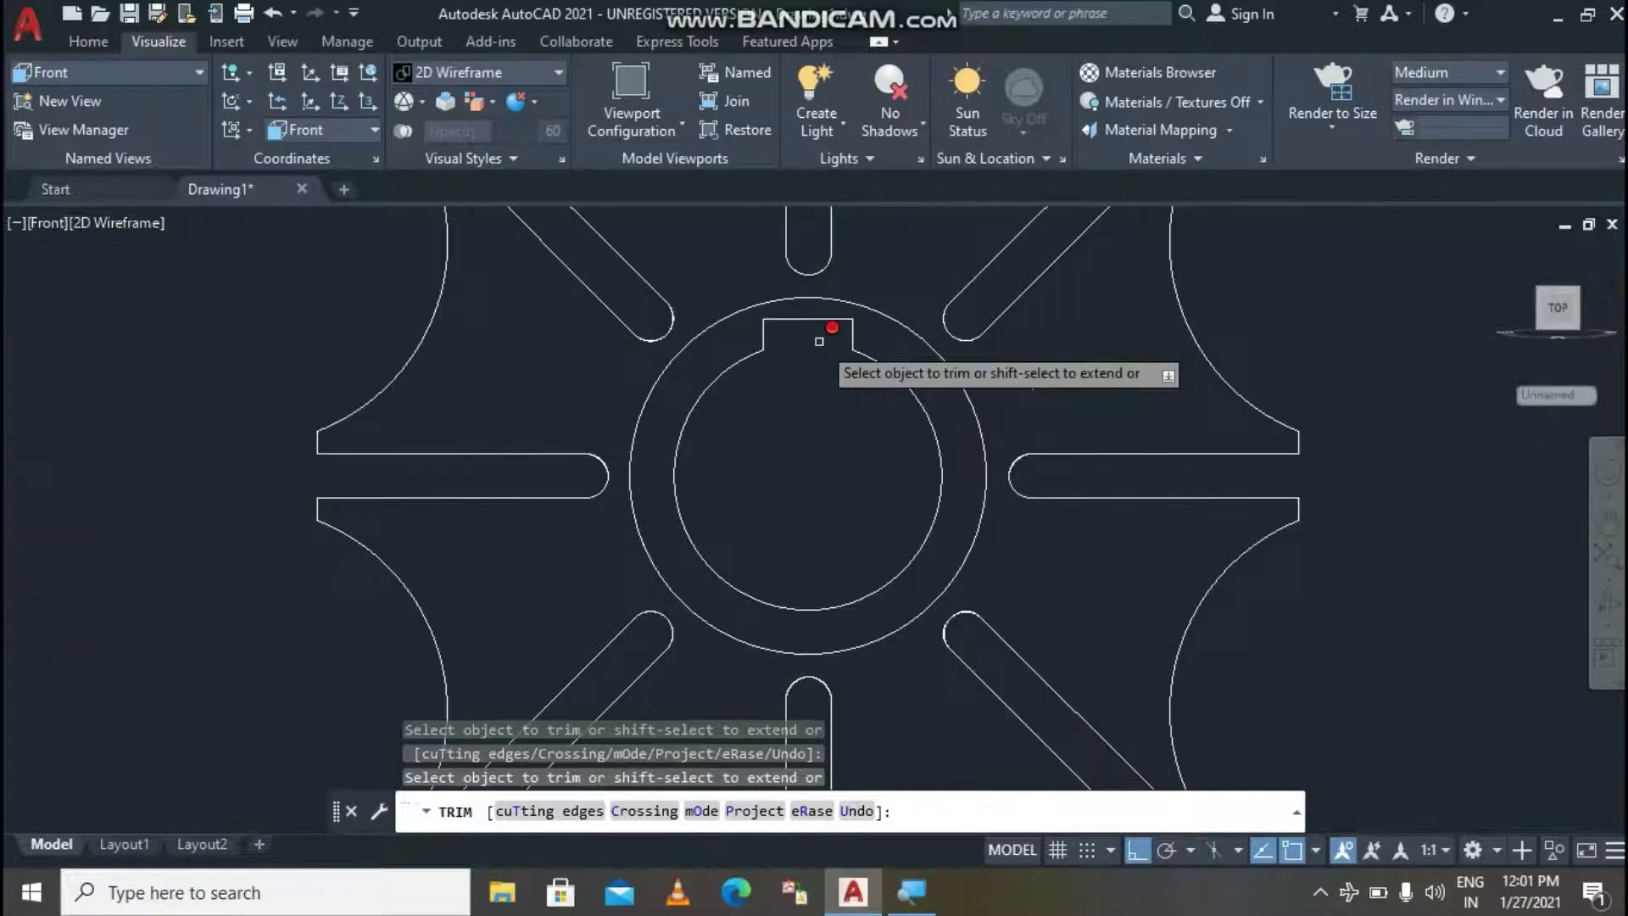
key(Escape)
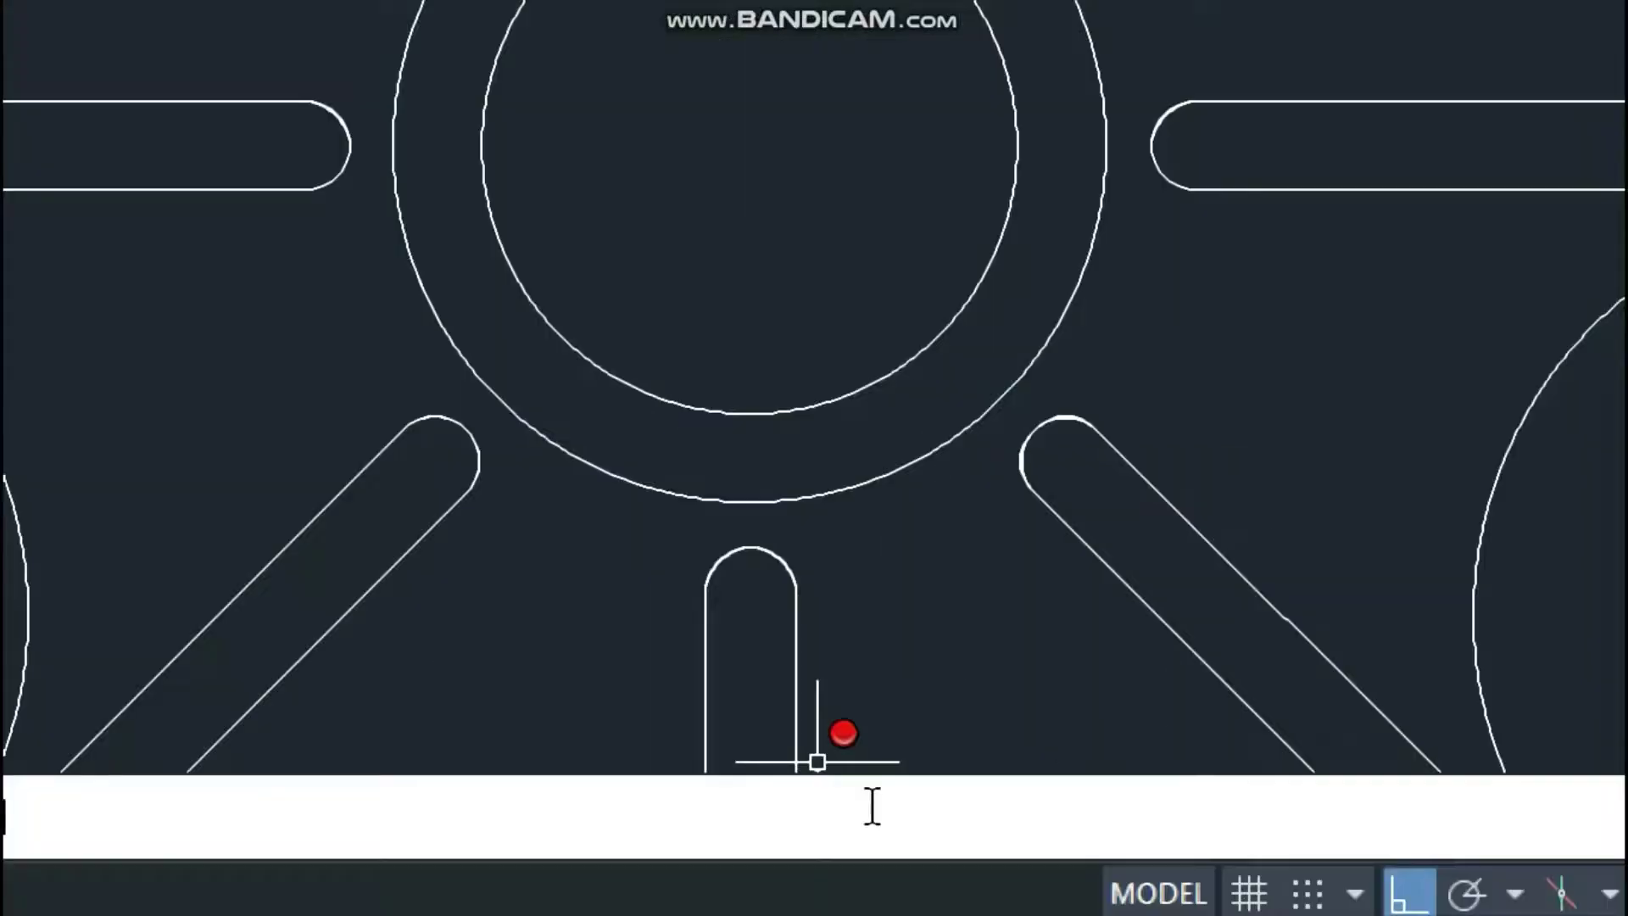
Select the keyway top line, both sides and the inner hub arc with JOIN.
click(161, 818)
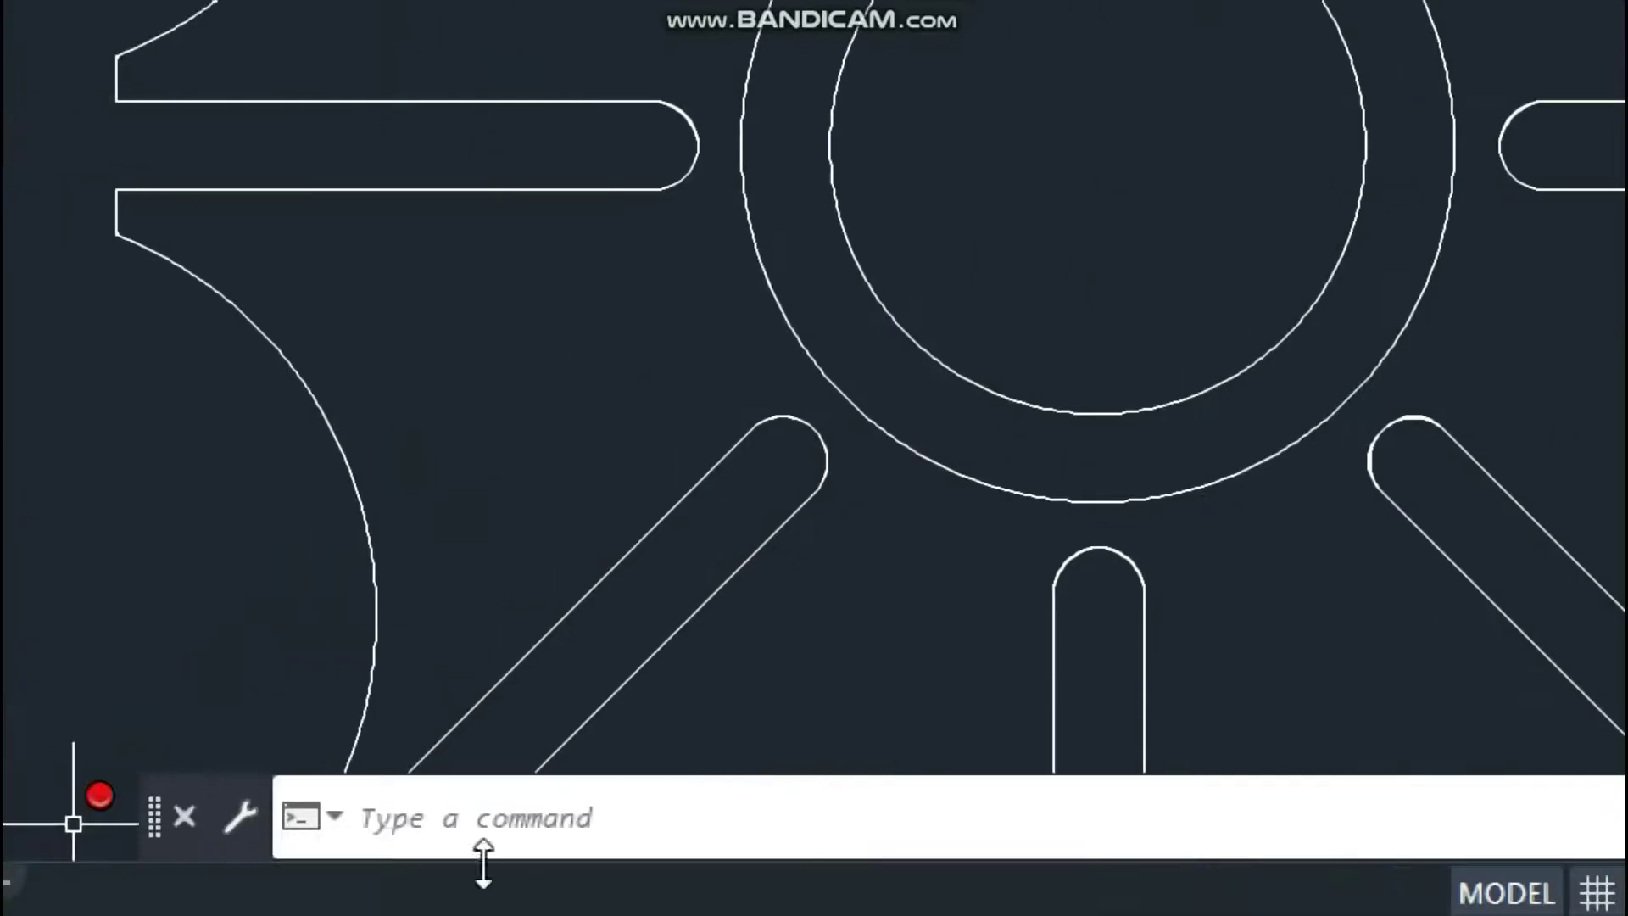
click(595, 835)
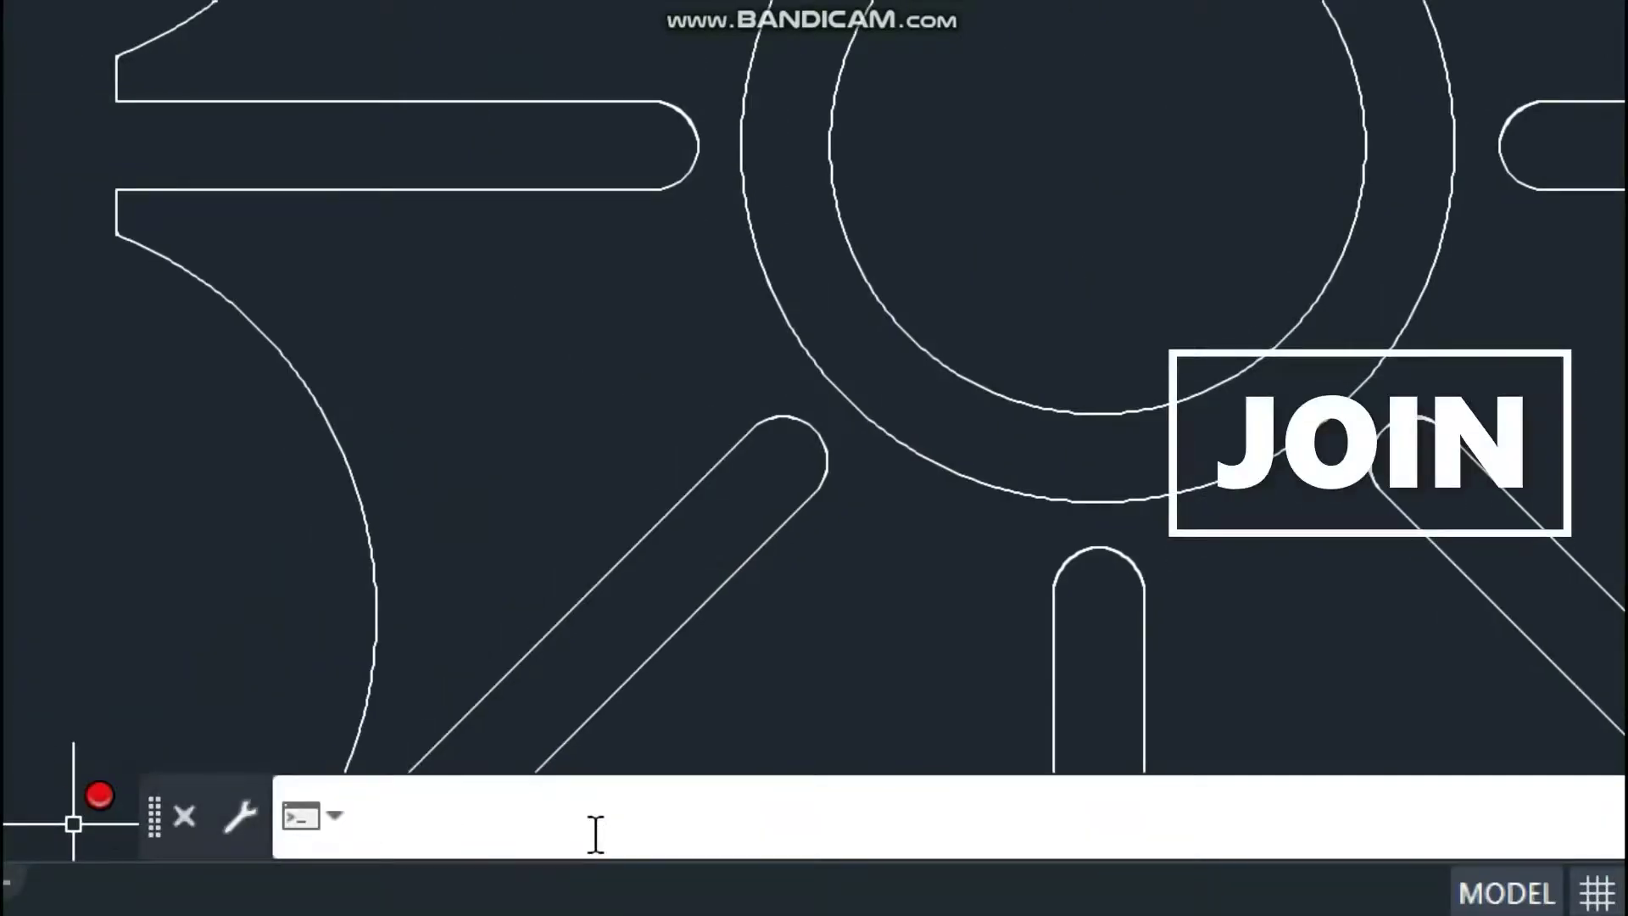
text(j)
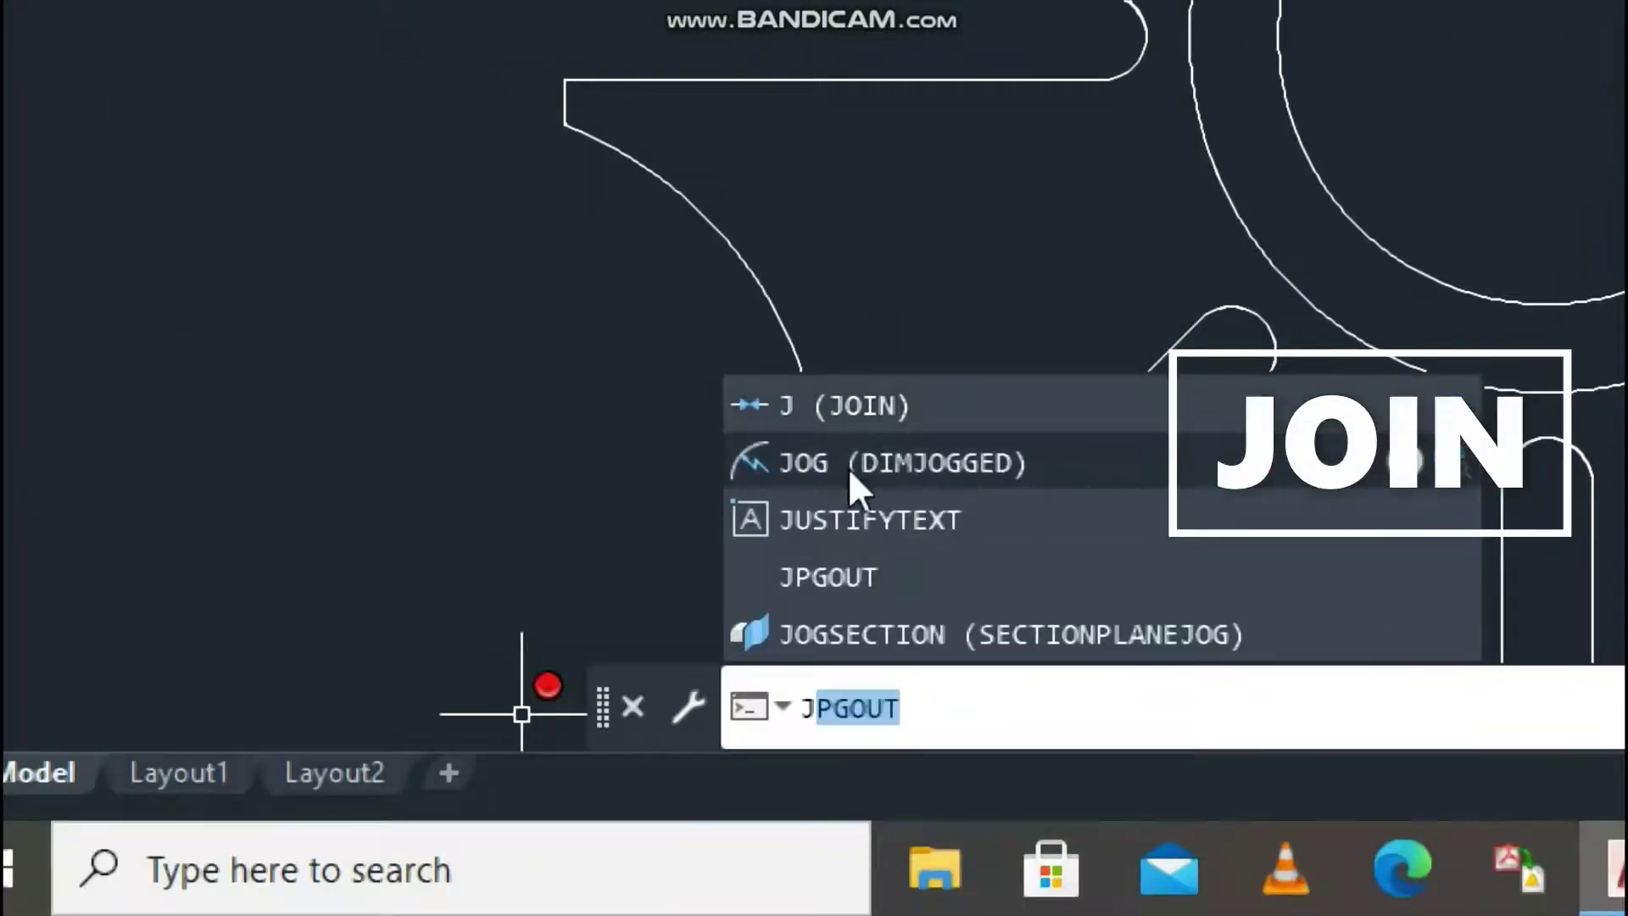
click(881, 407)
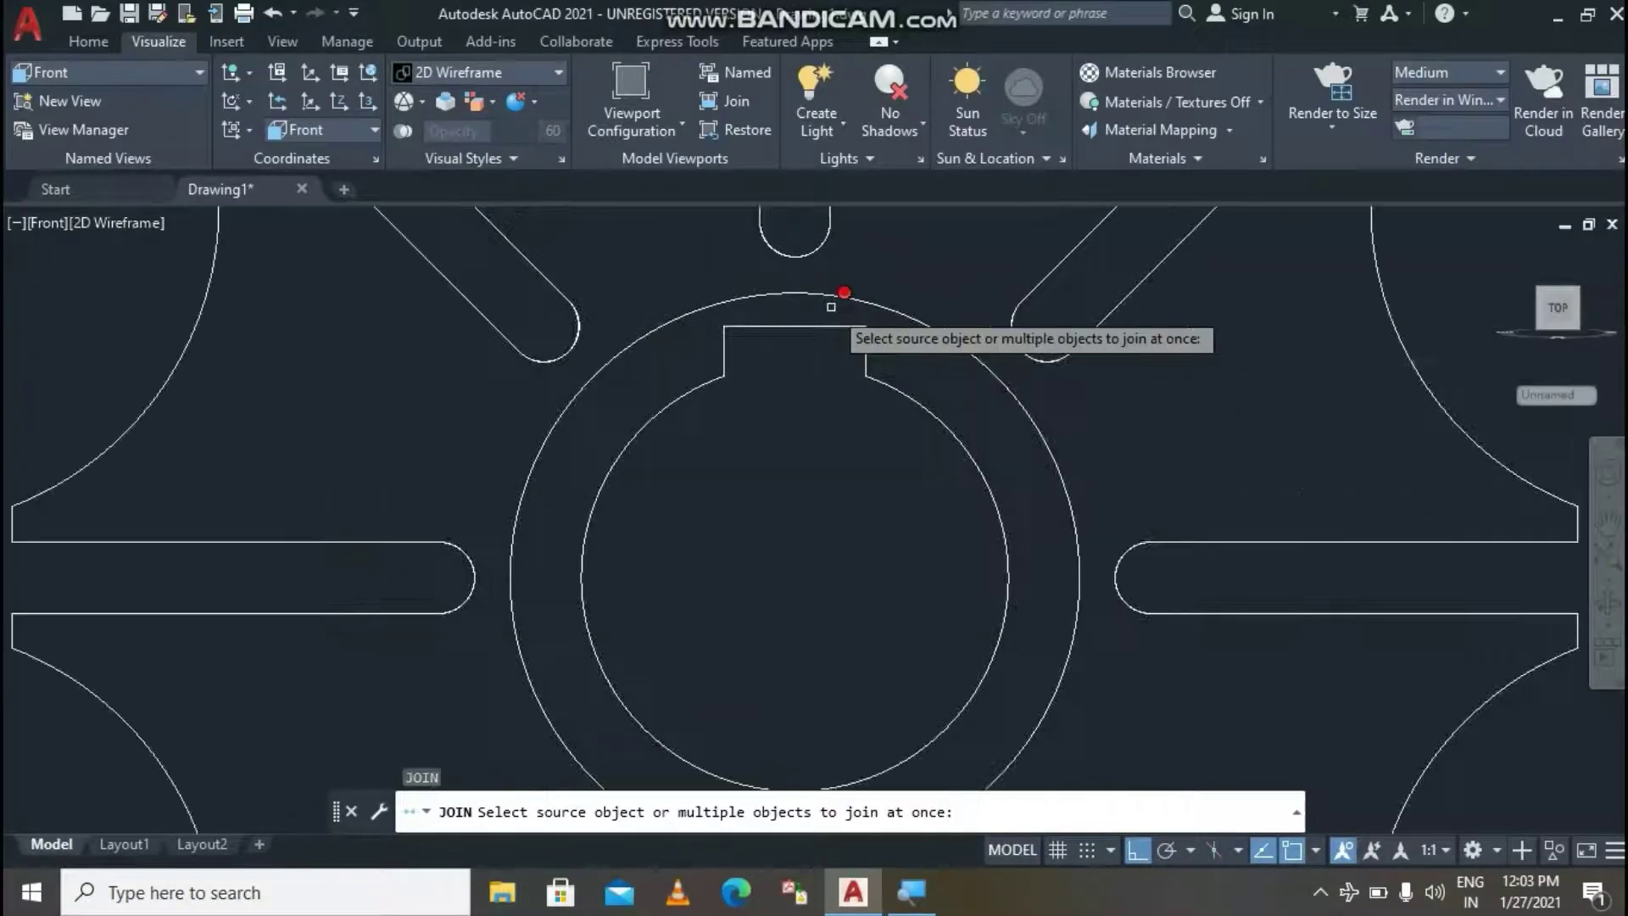
scroll(831, 306, up, 2)
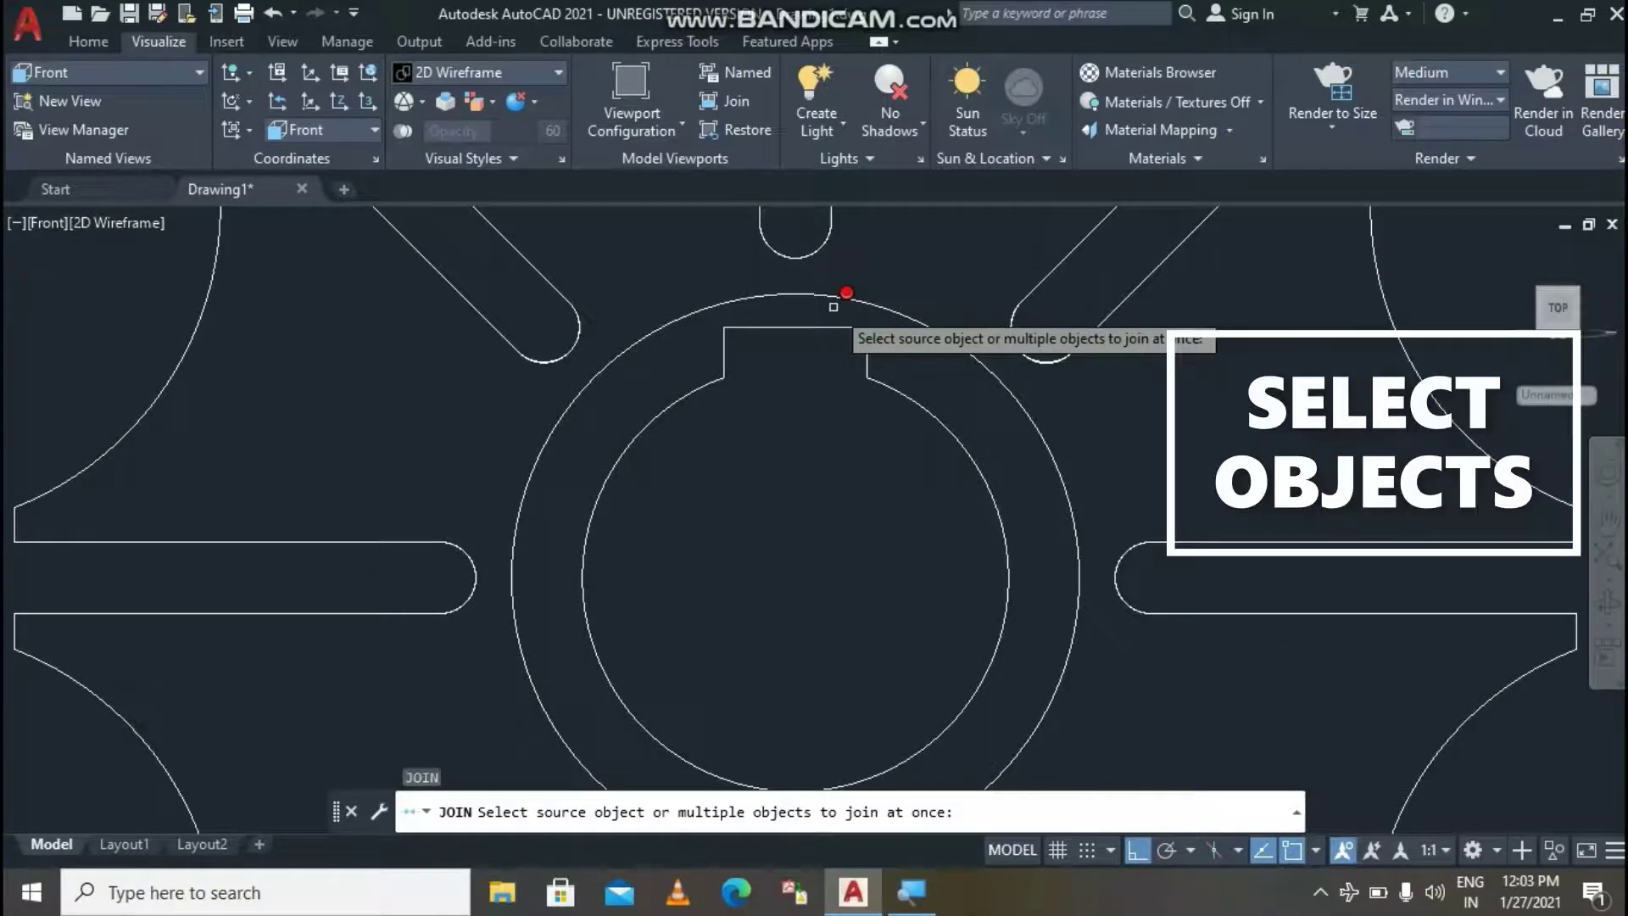
click(798, 327)
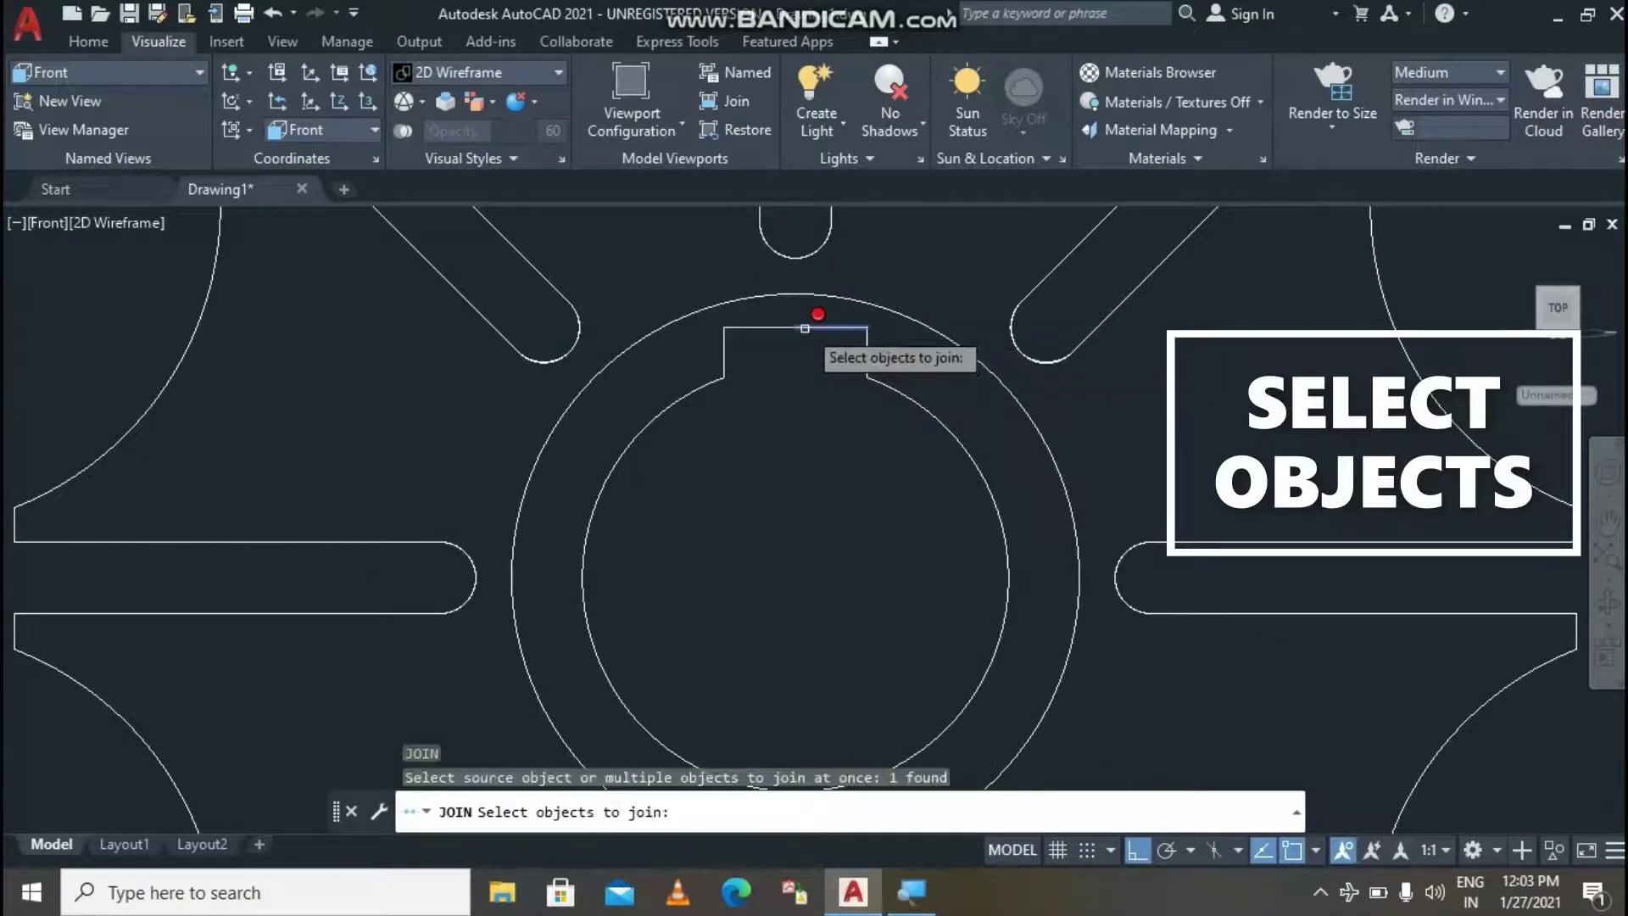
click(725, 343)
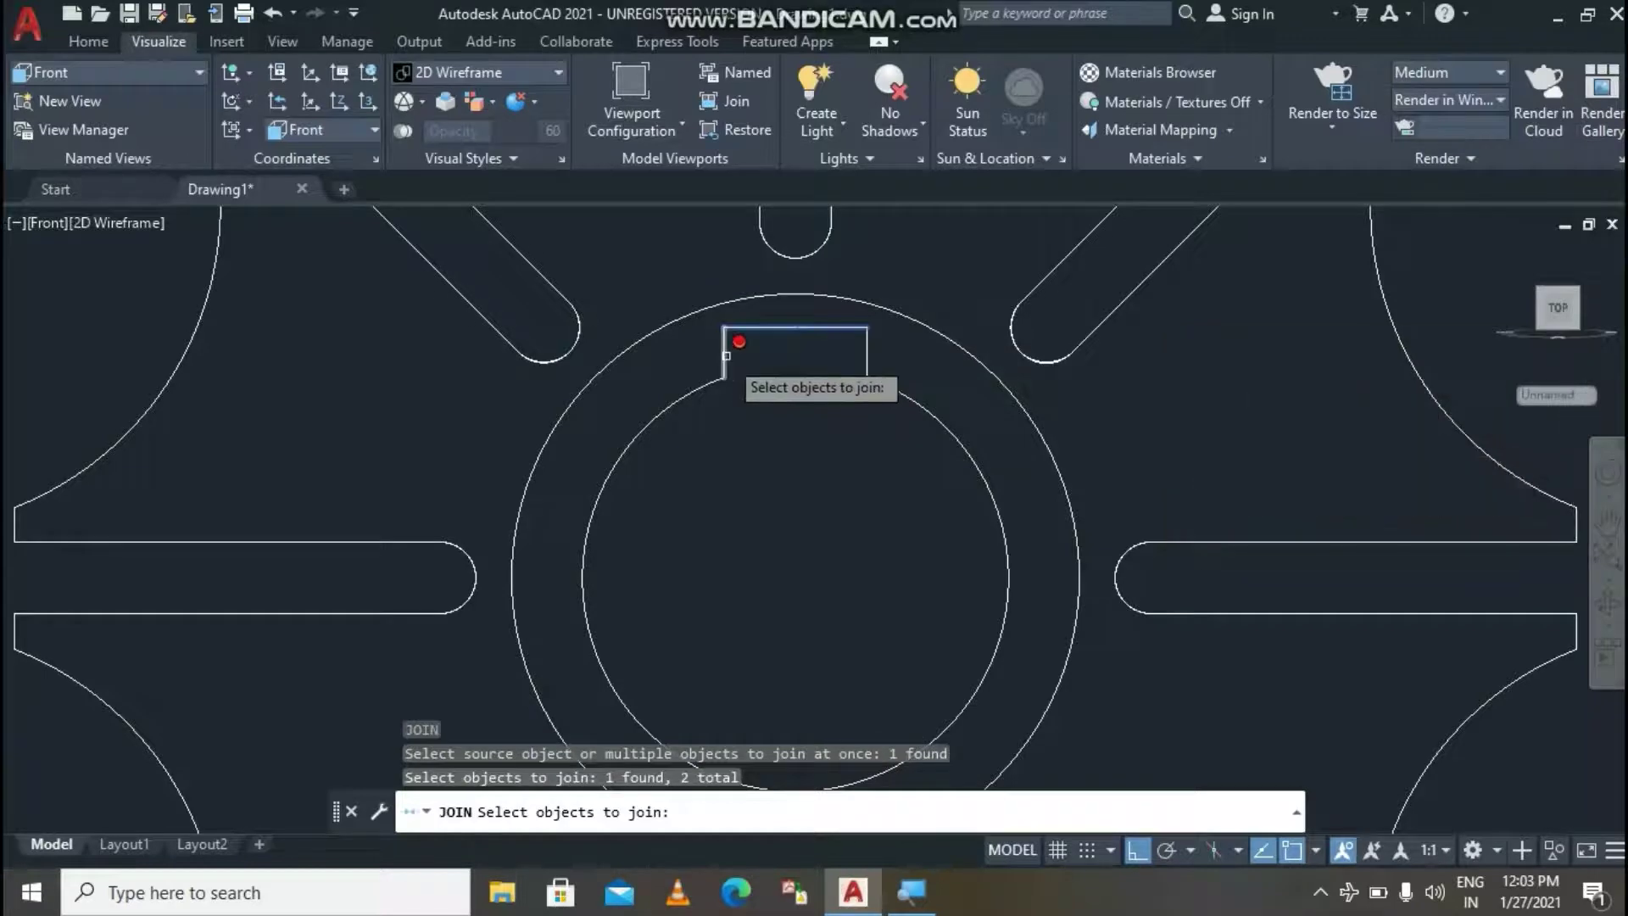
click(746, 348)
click(867, 367)
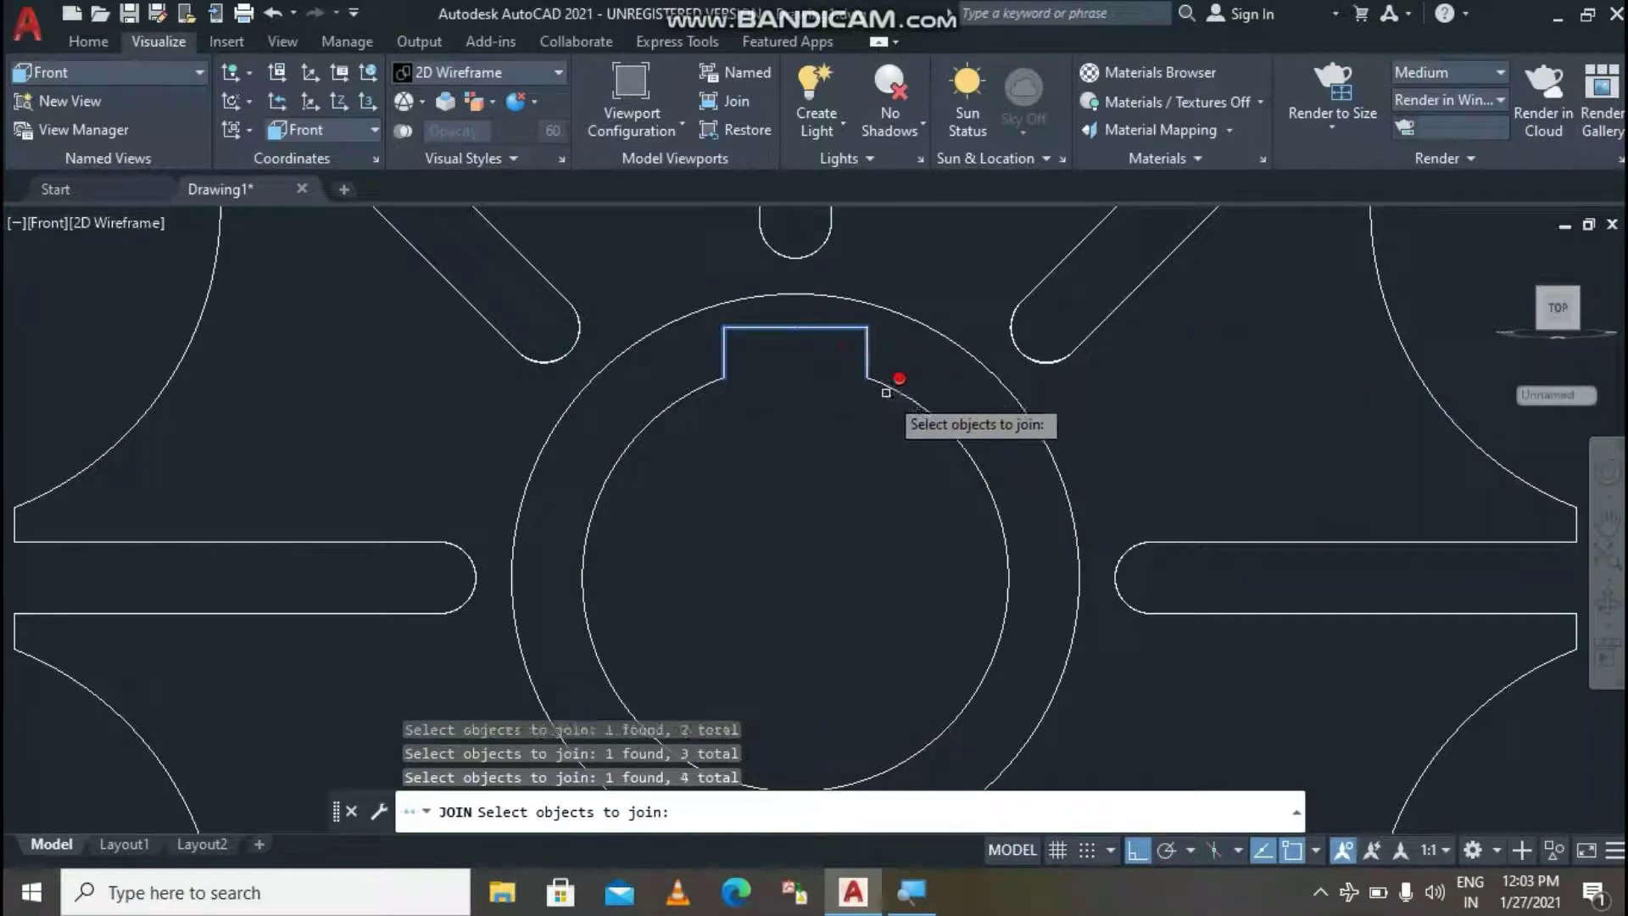
click(889, 388)
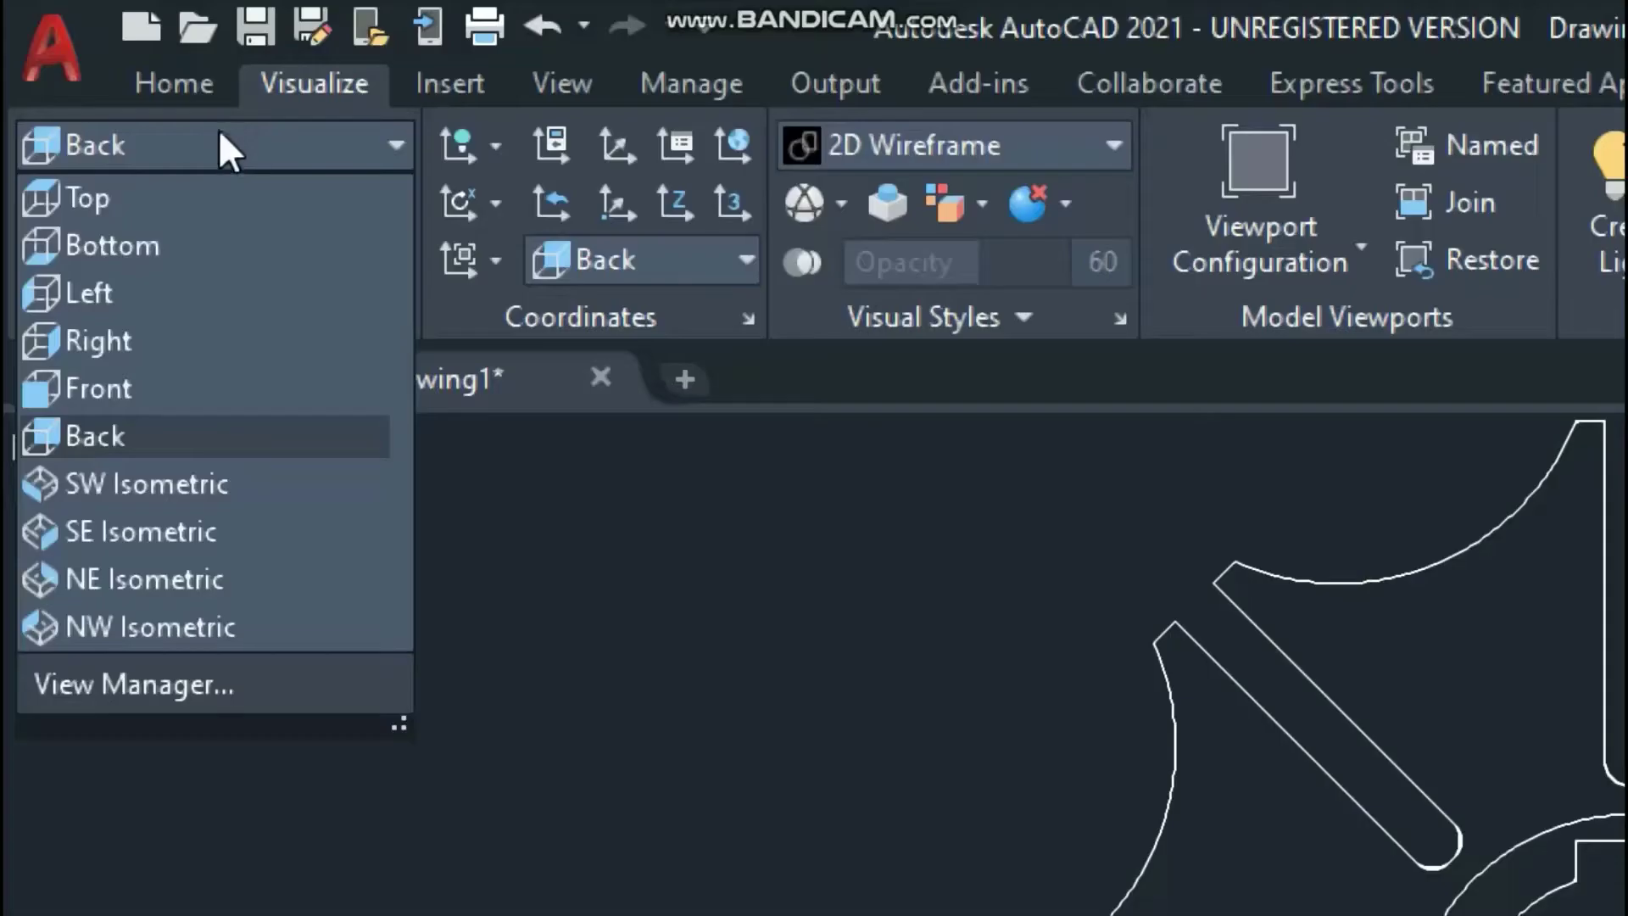
Switch to NE Isometric and press-pull the keyed hub area 20 units.
click(154, 570)
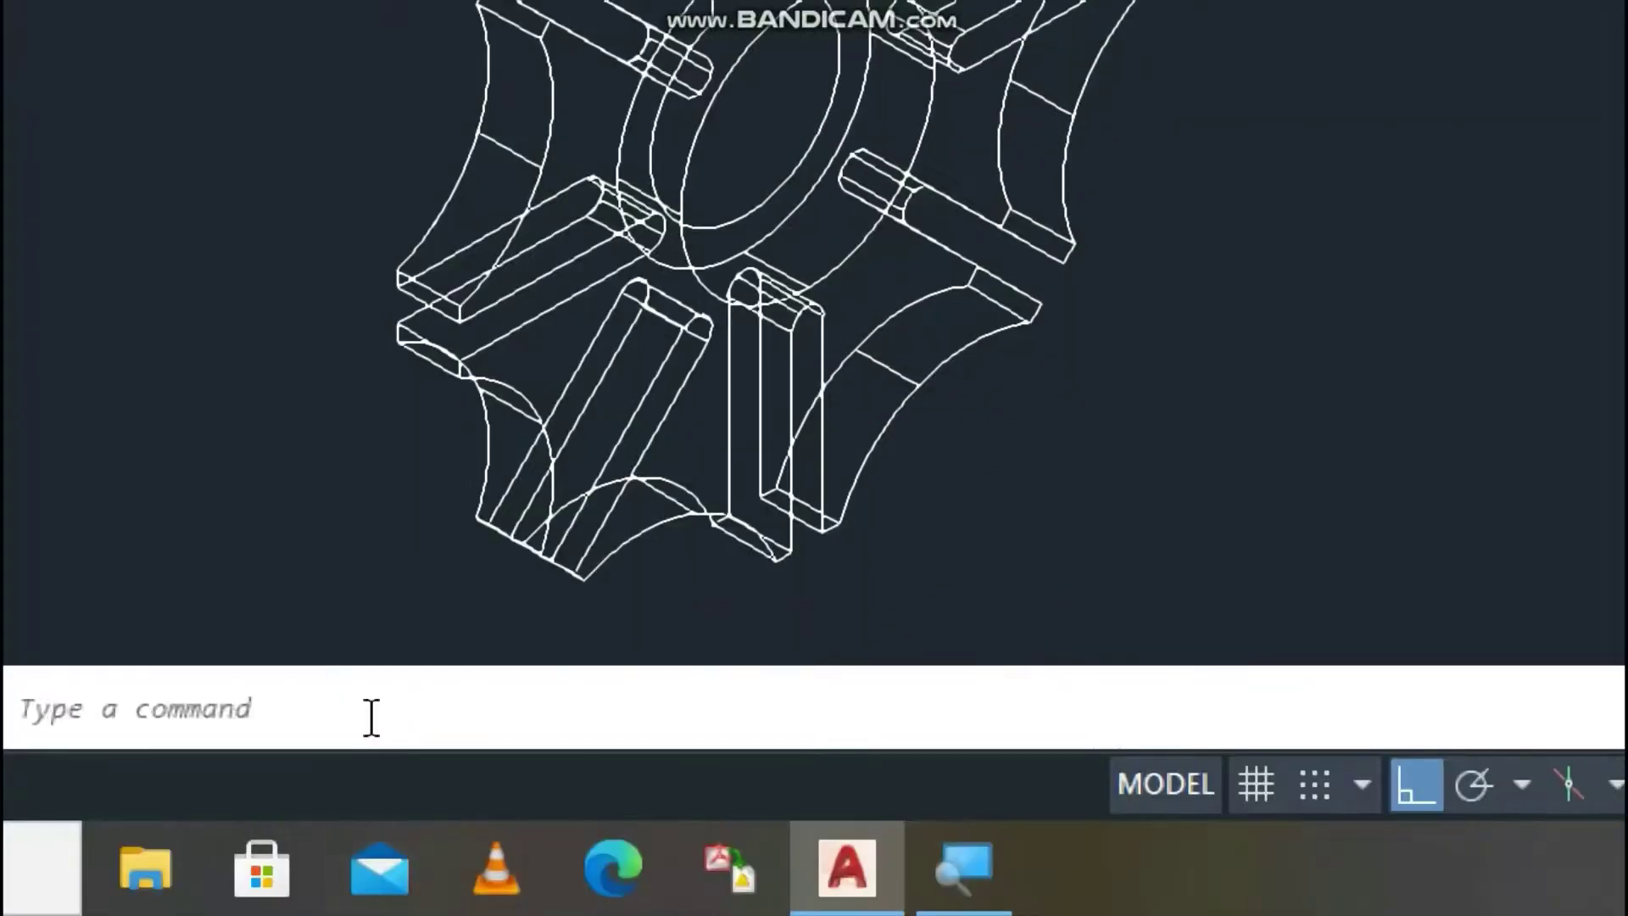
click(365, 712)
text(p)
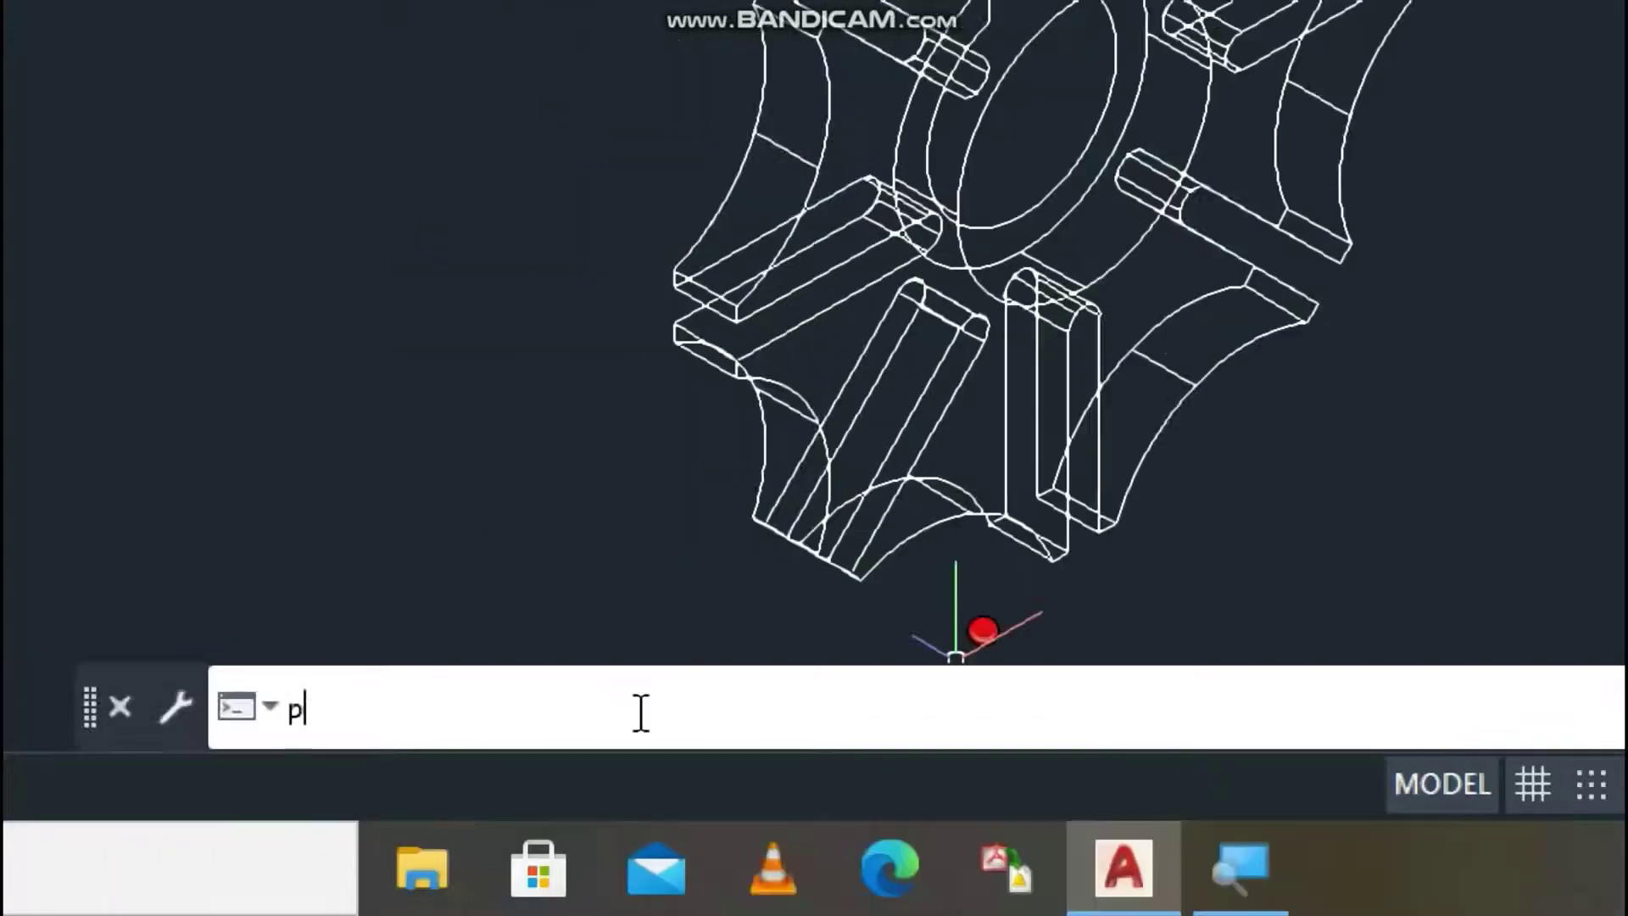
text(s)
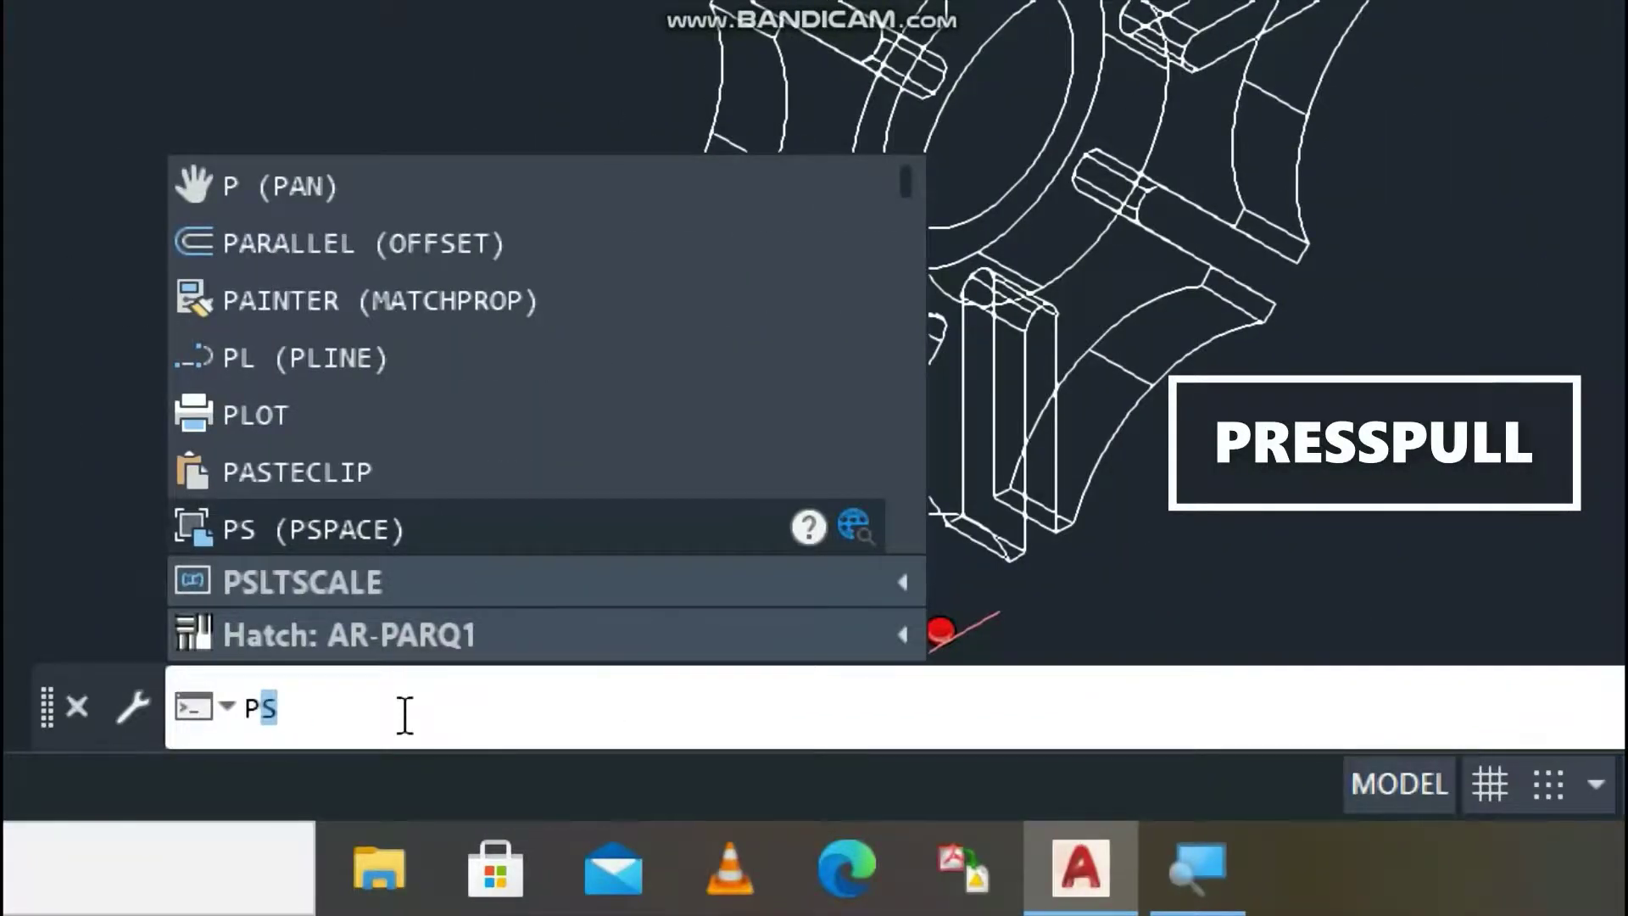
text(e)
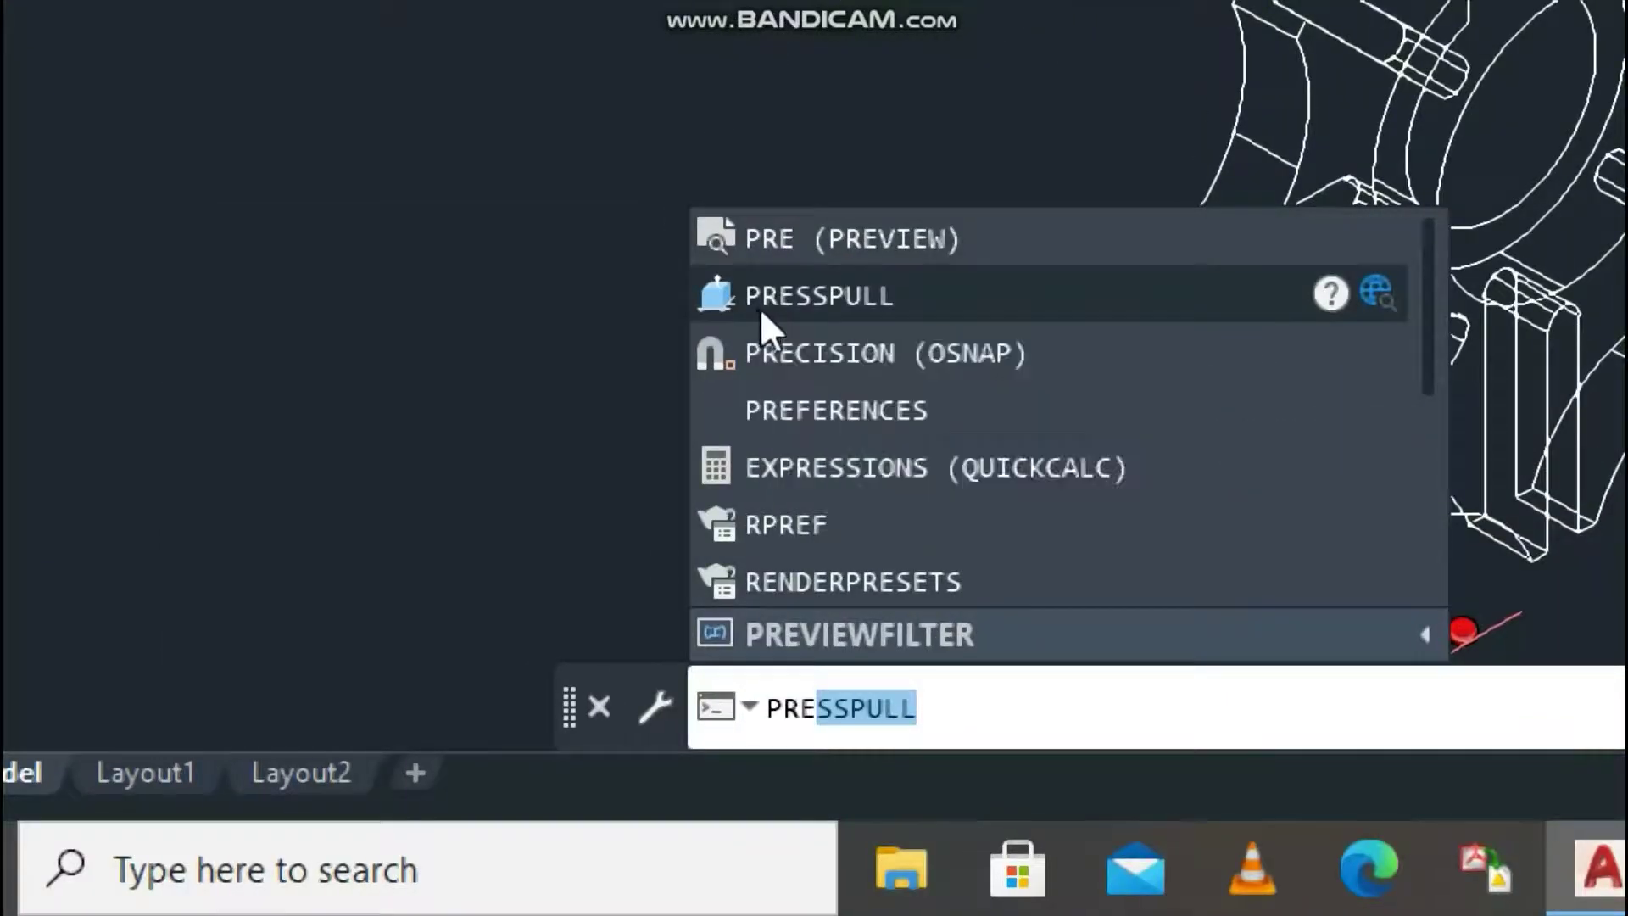
click(761, 308)
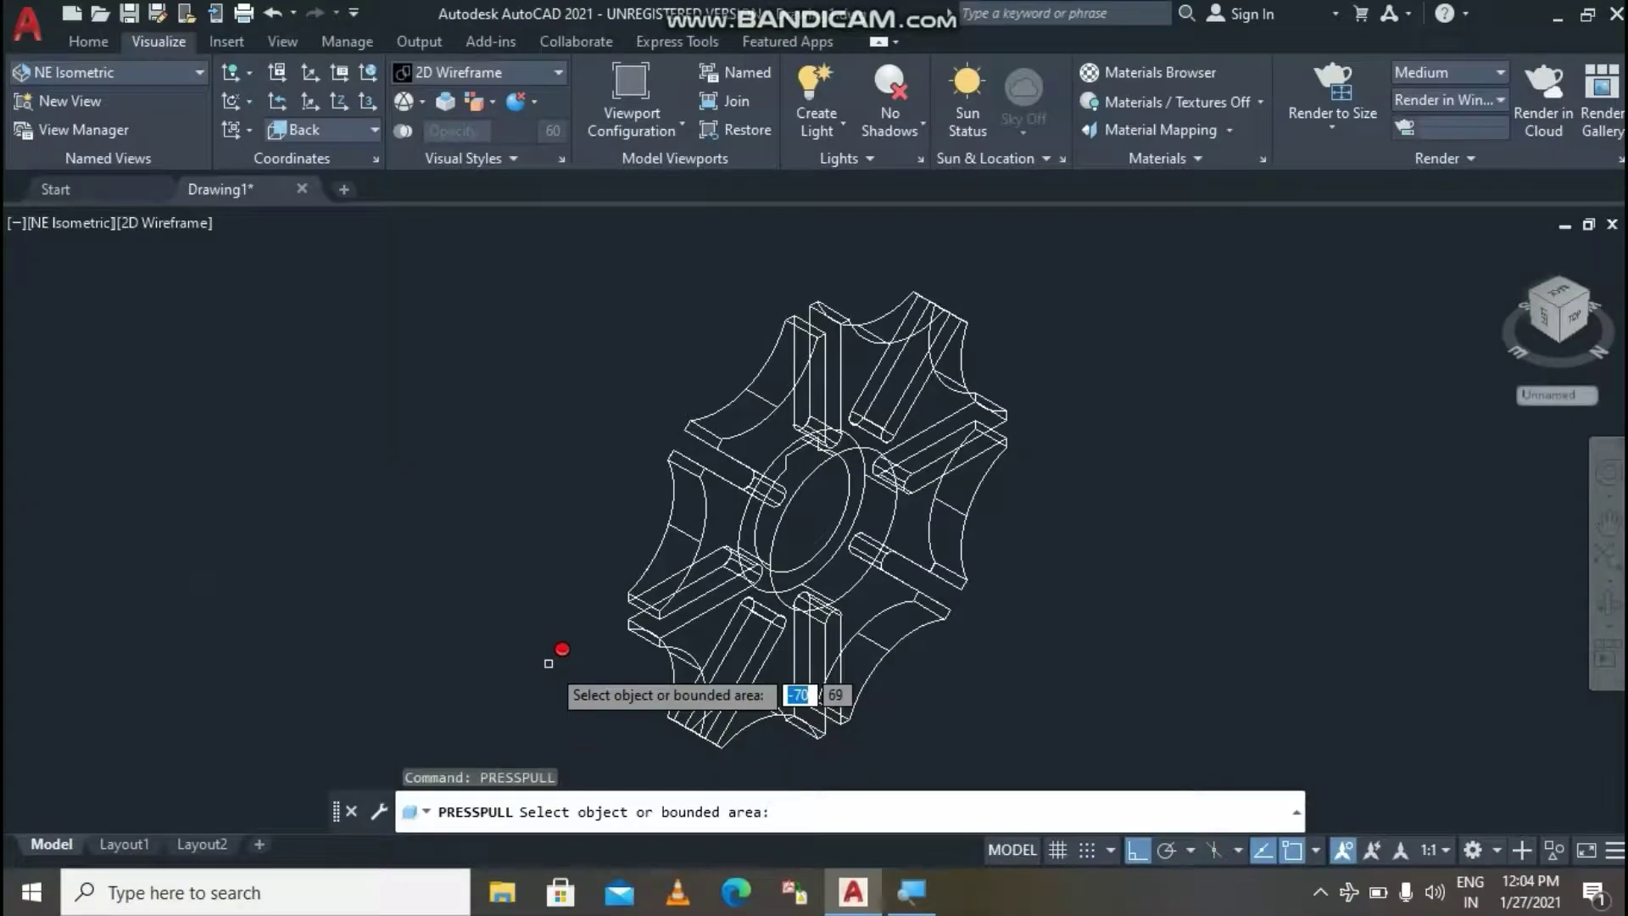
scroll(843, 508, up, 2)
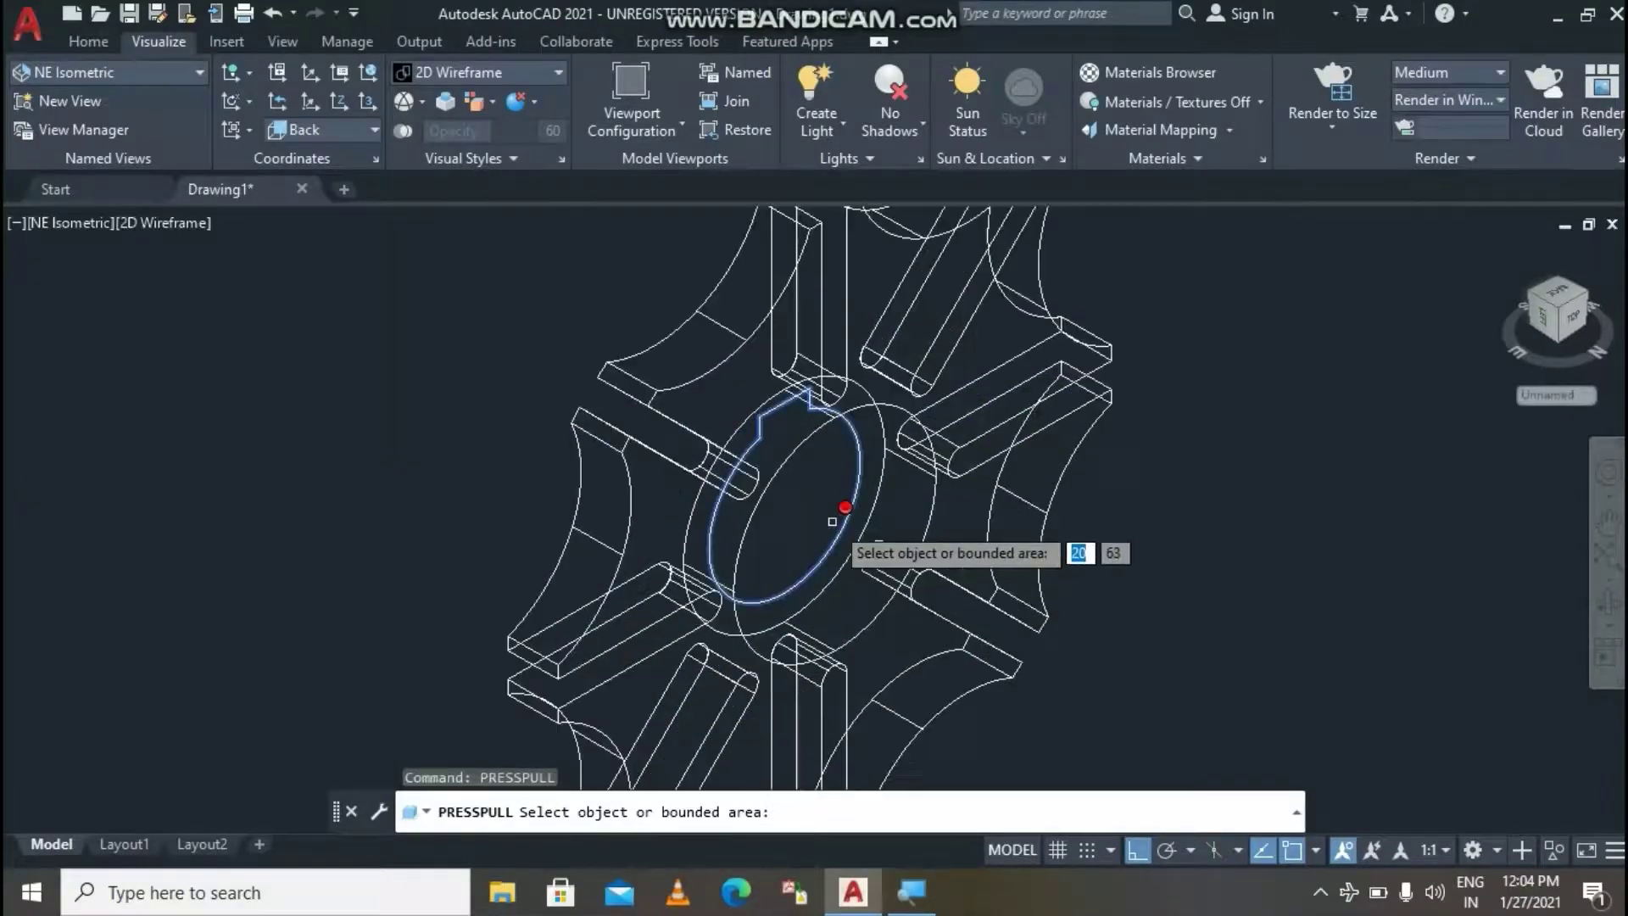
scroll(845, 507, up, 2)
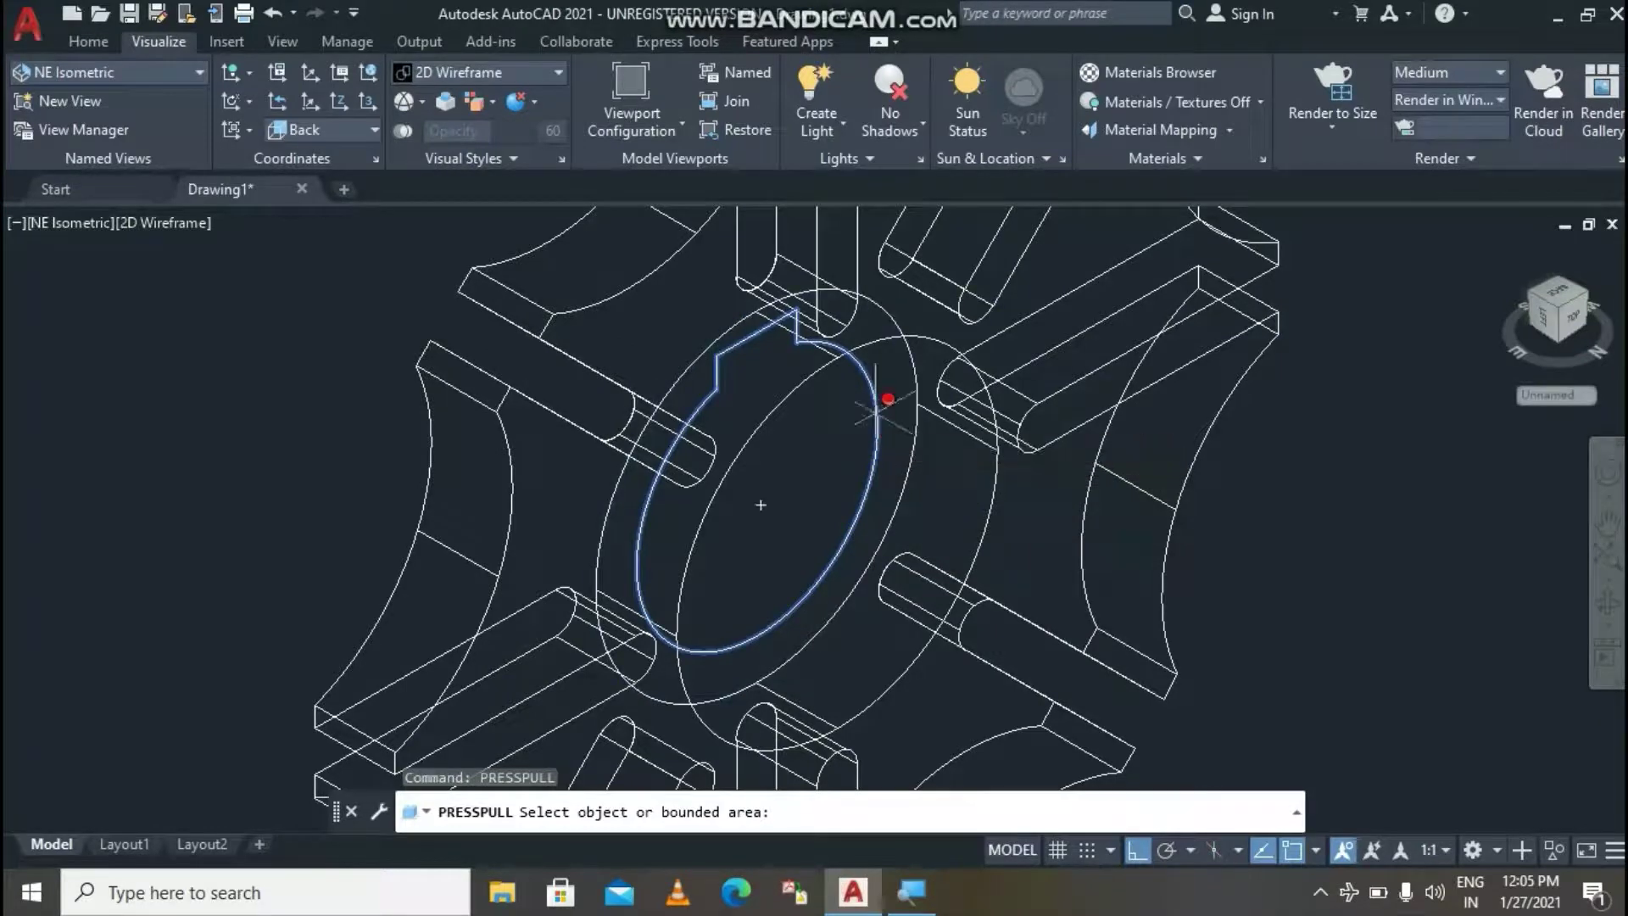
click(882, 404)
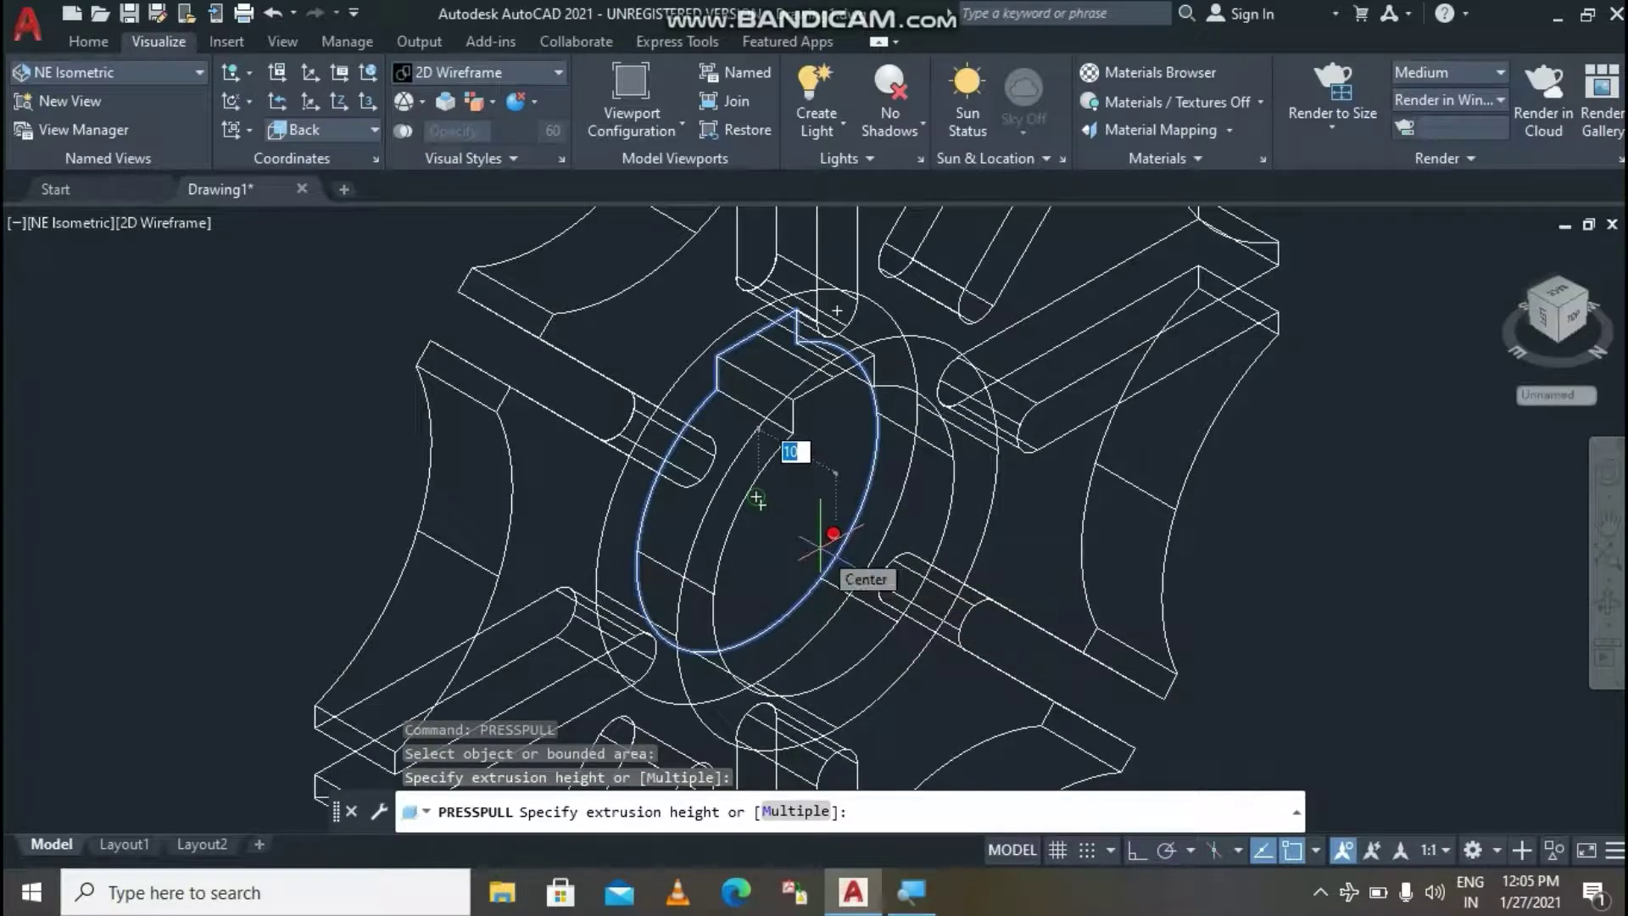
key(BackSpace)
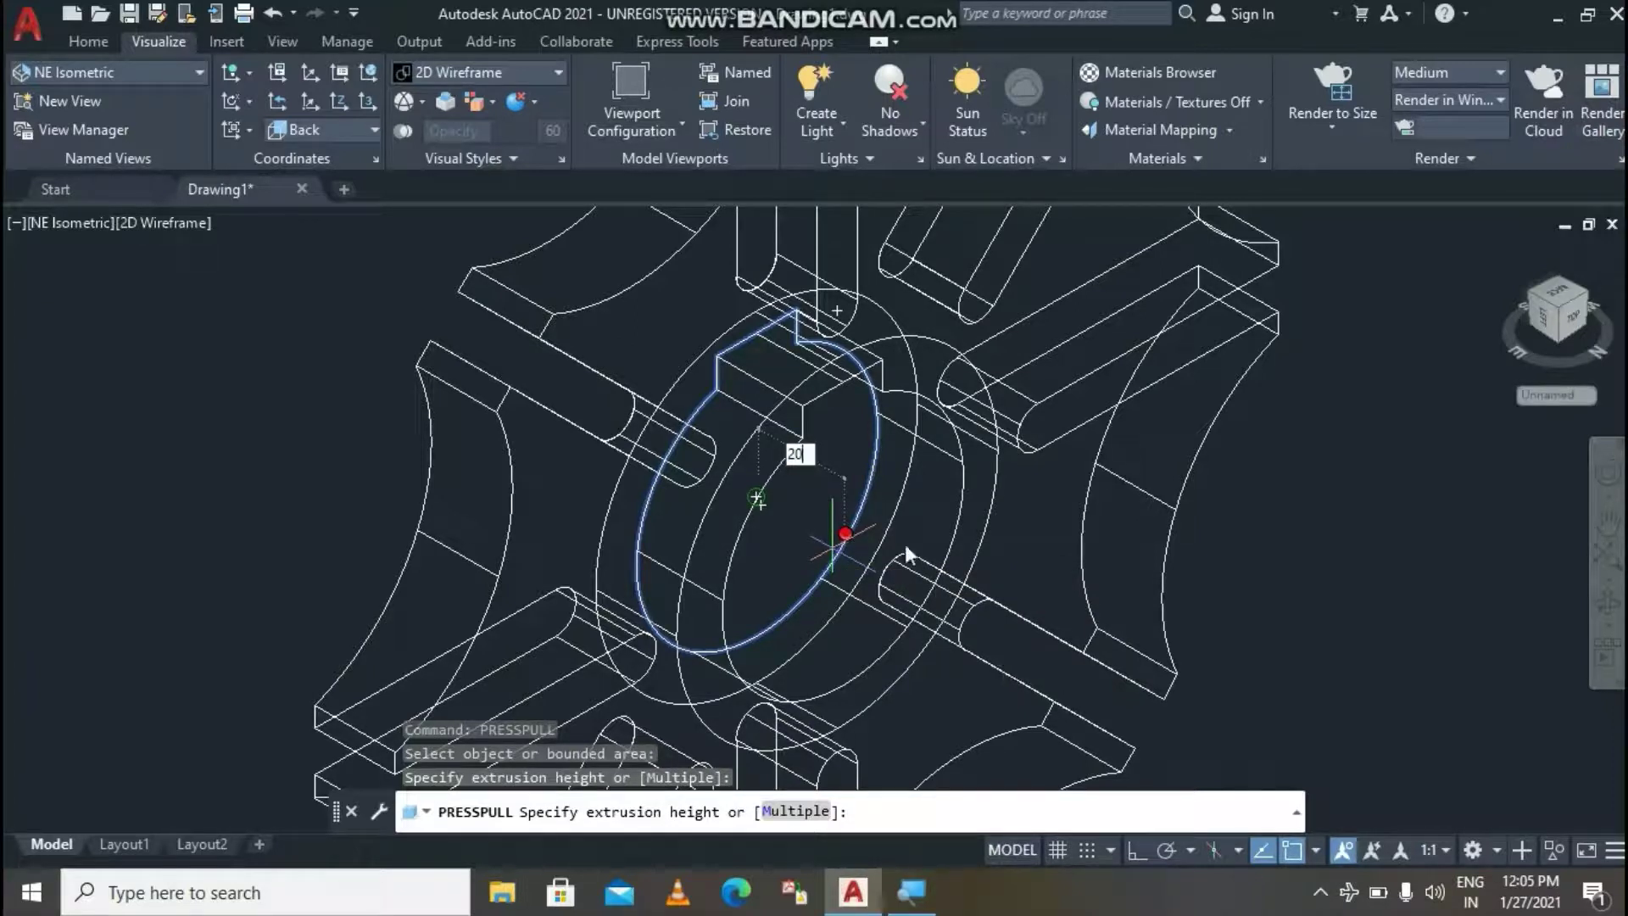
key(Return)
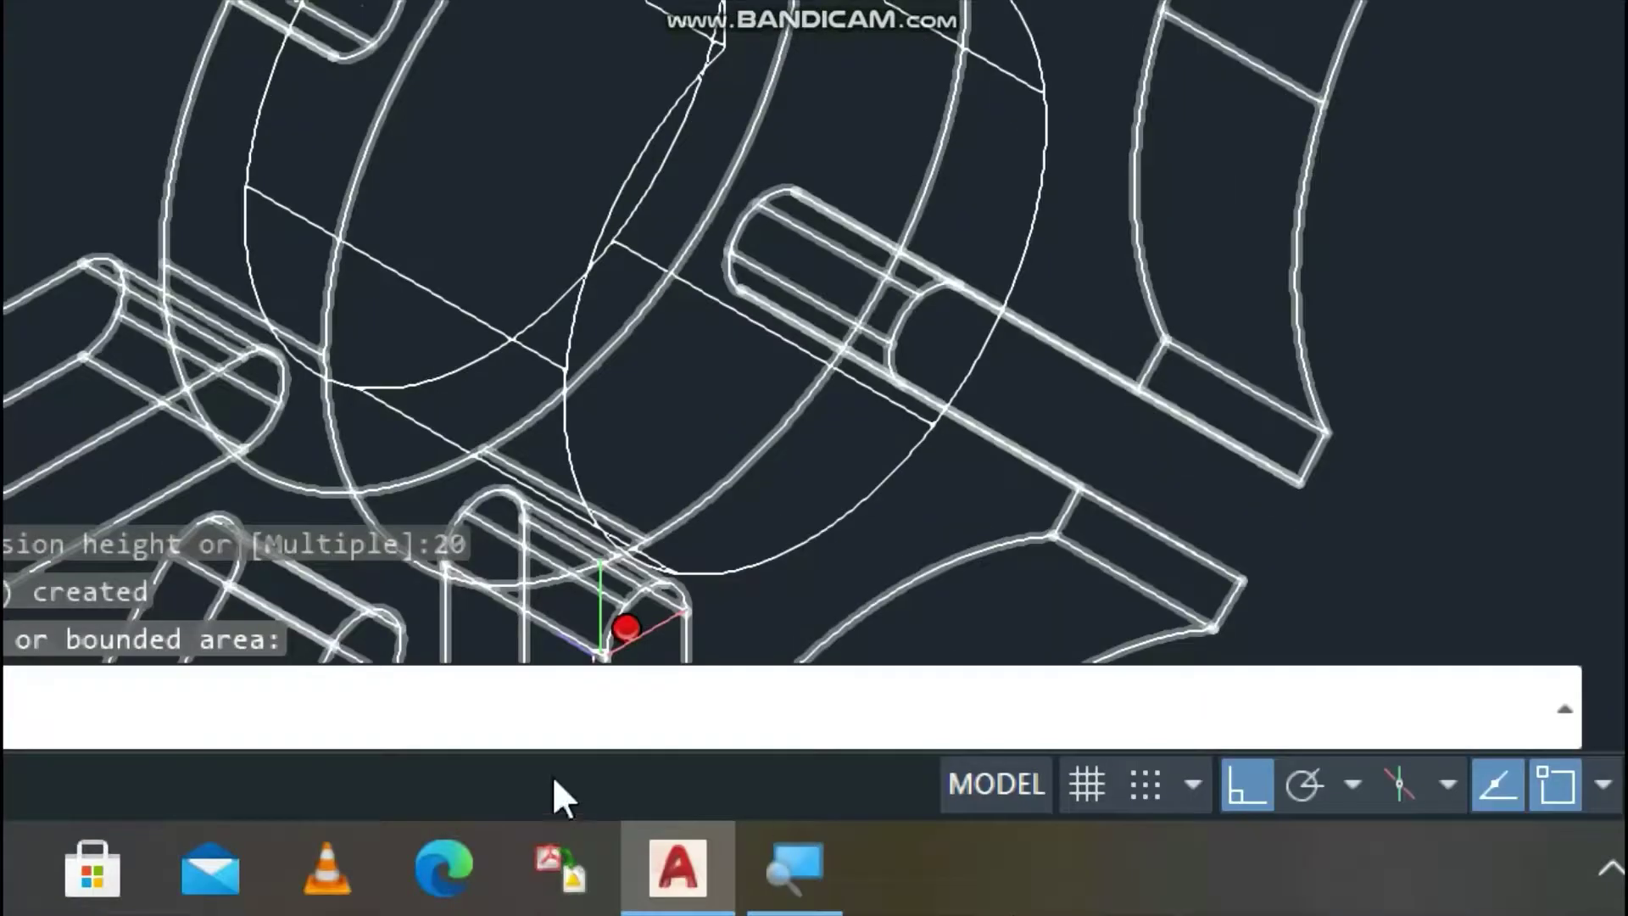
Press-pull the hub ring area around the keyed bore as another extrusion.
click(106, 720)
text(P)
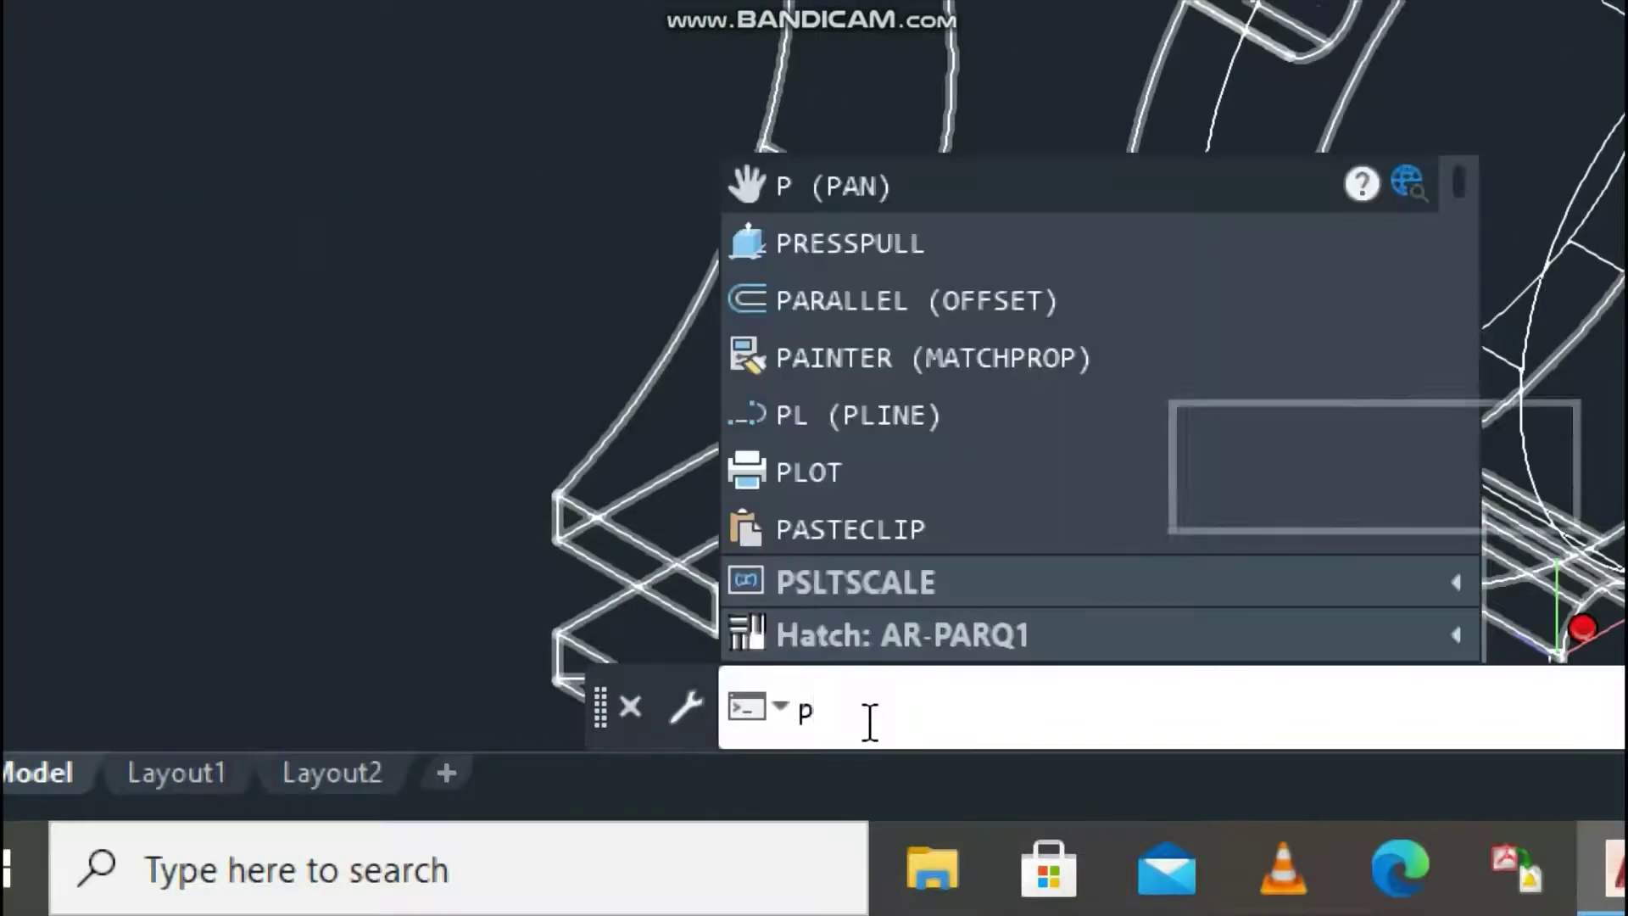
text(re)
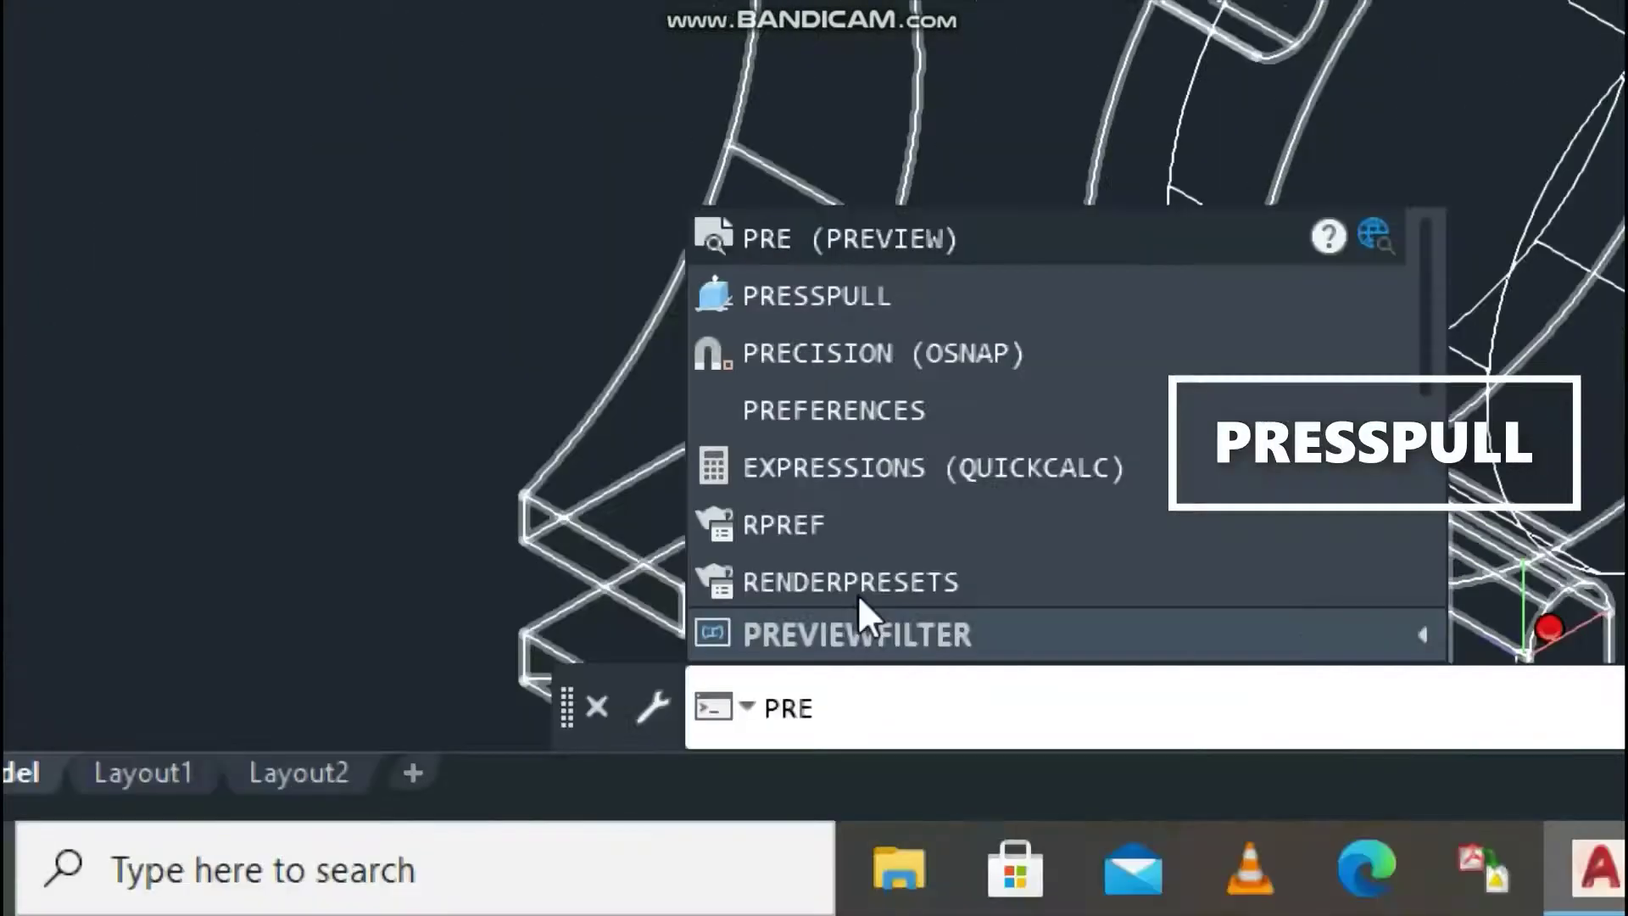
click(893, 296)
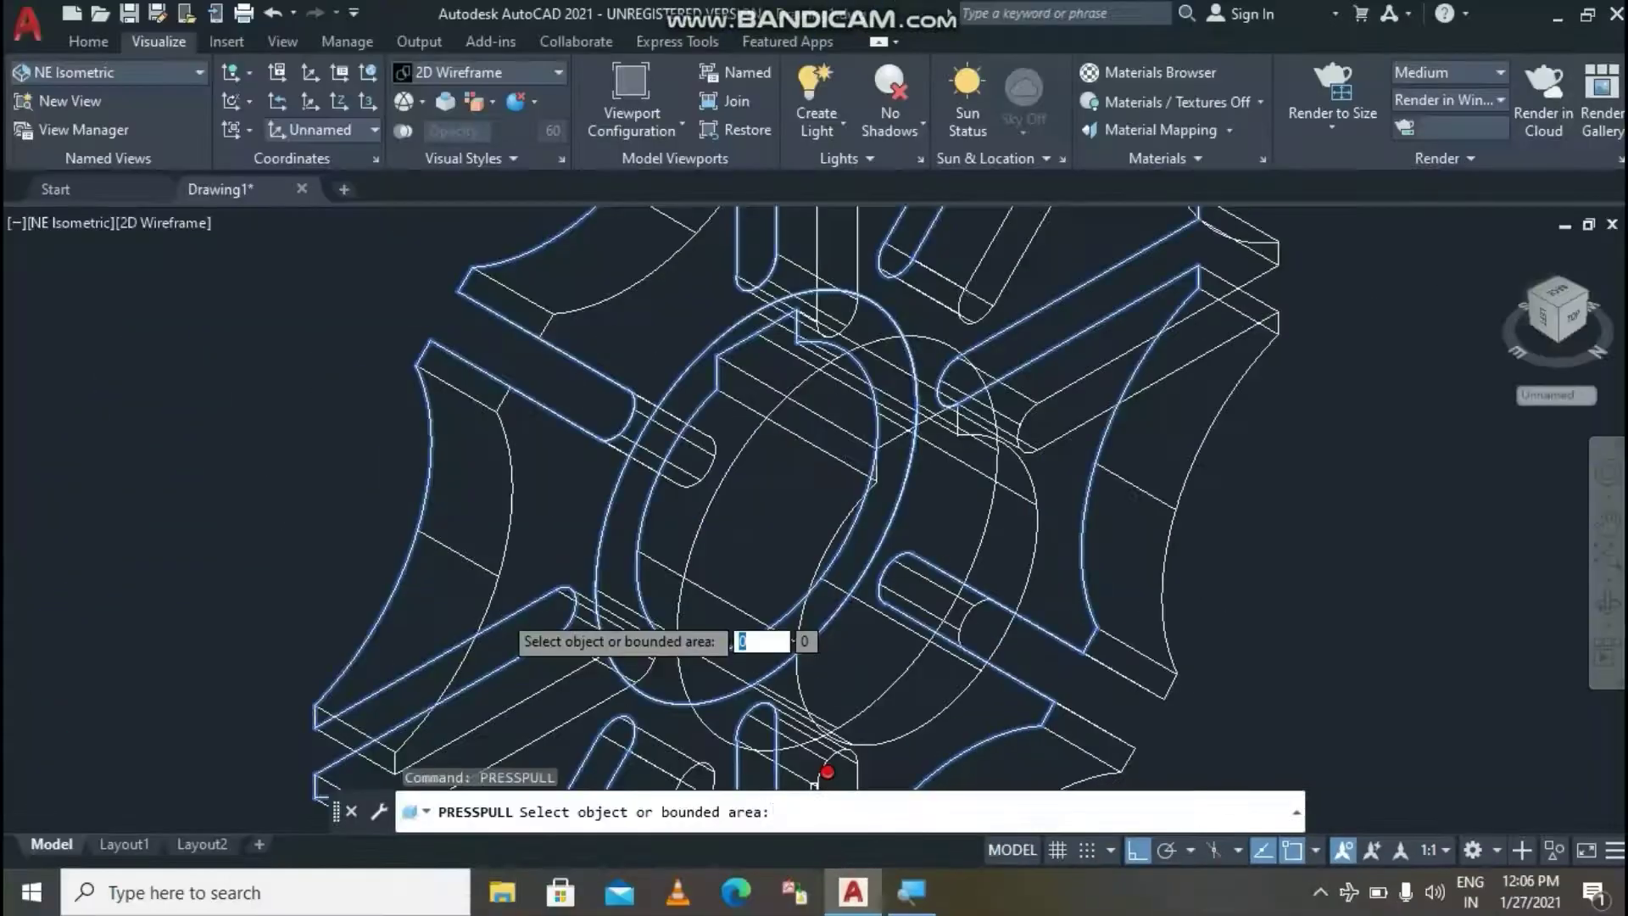
scroll(647, 463, up, 5)
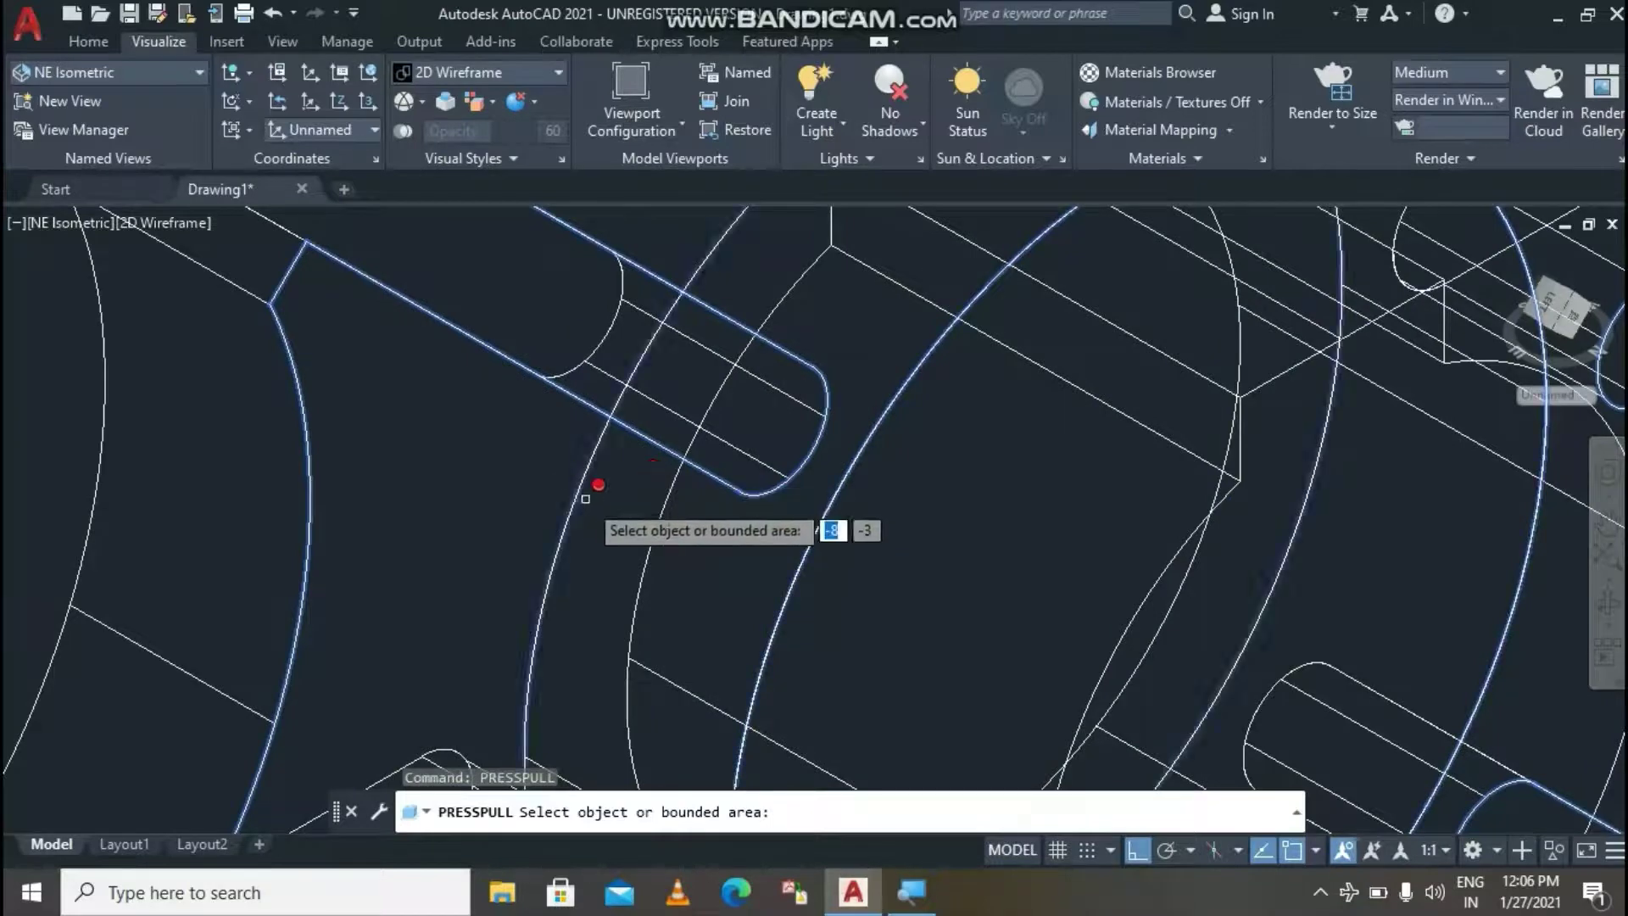
scroll(593, 487, down, 5)
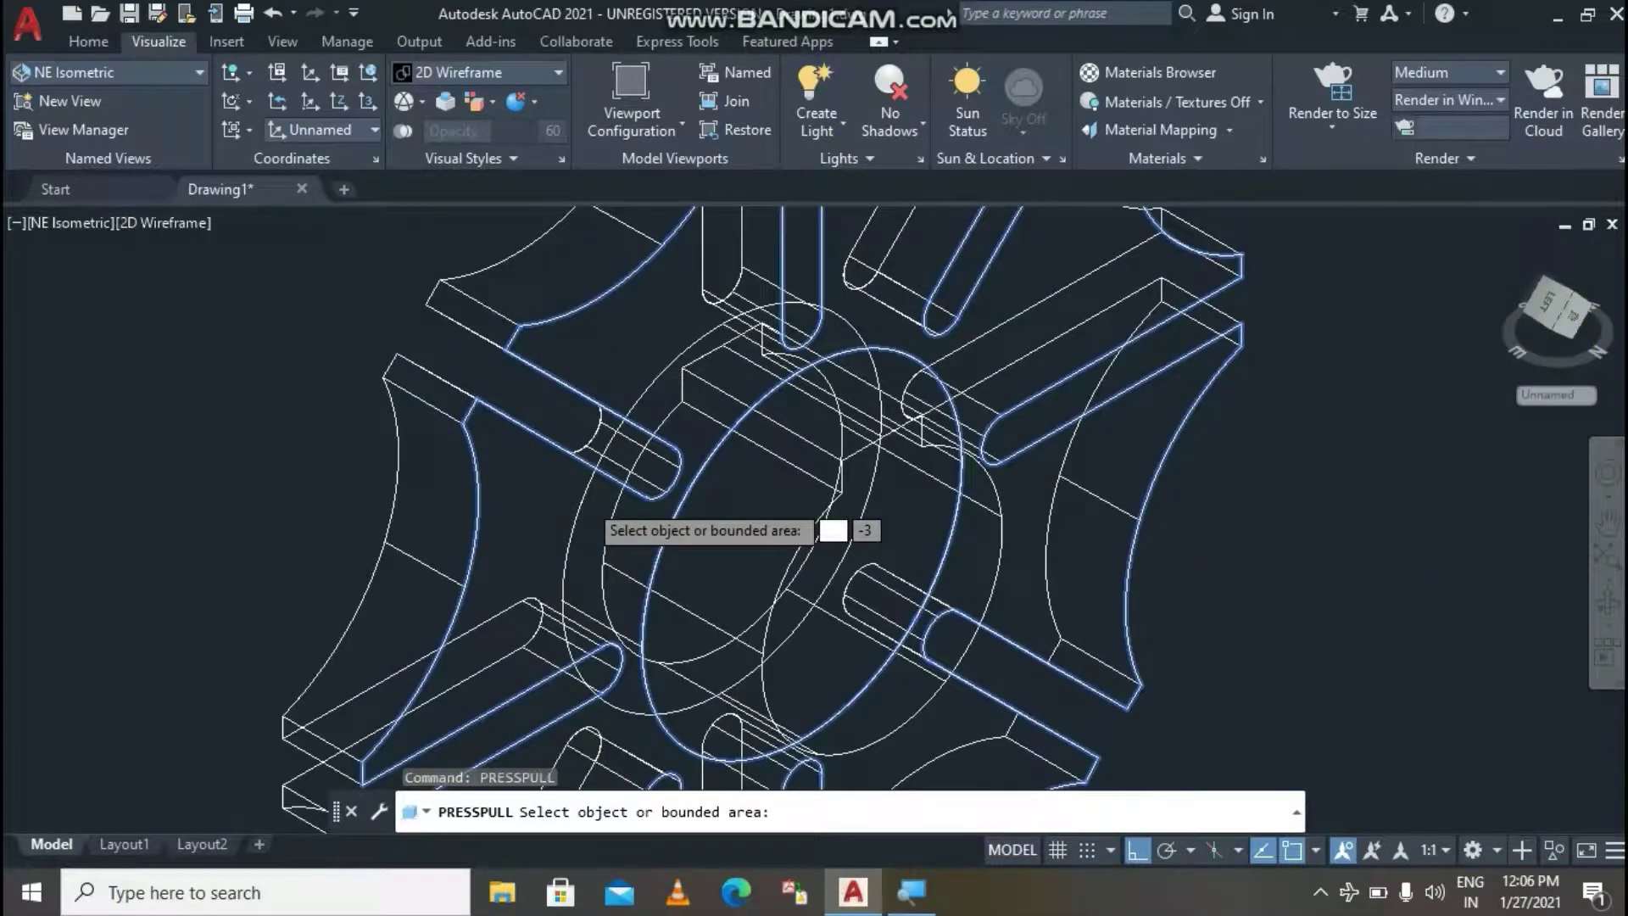
scroll(848, 526, down, 2)
scroll(615, 483, down, 1)
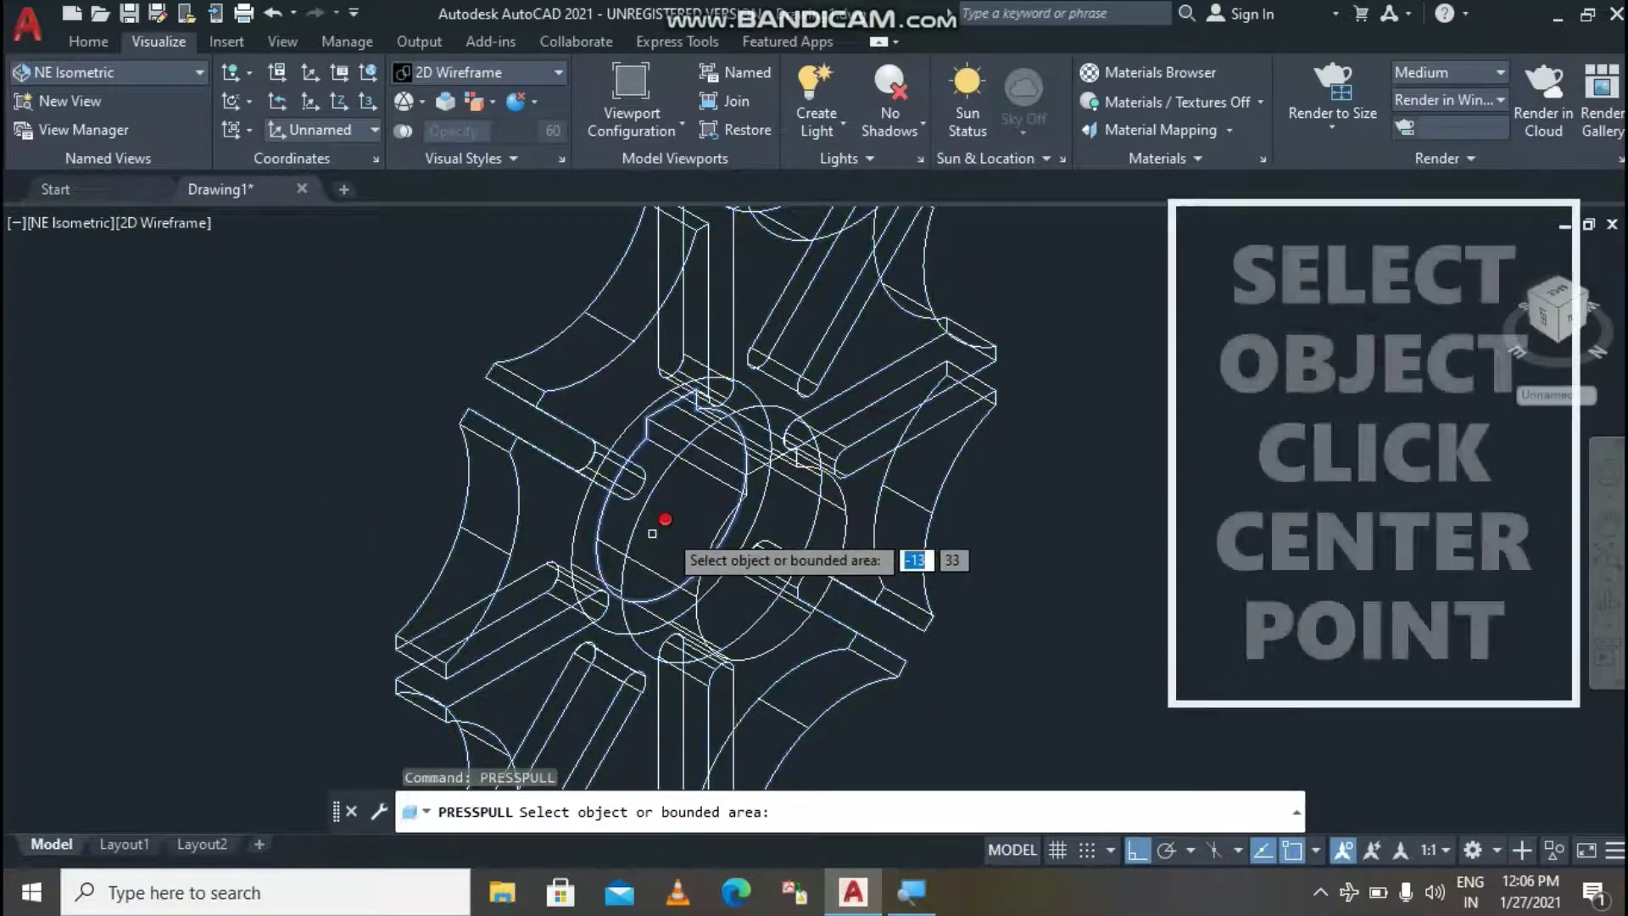
click(750, 539)
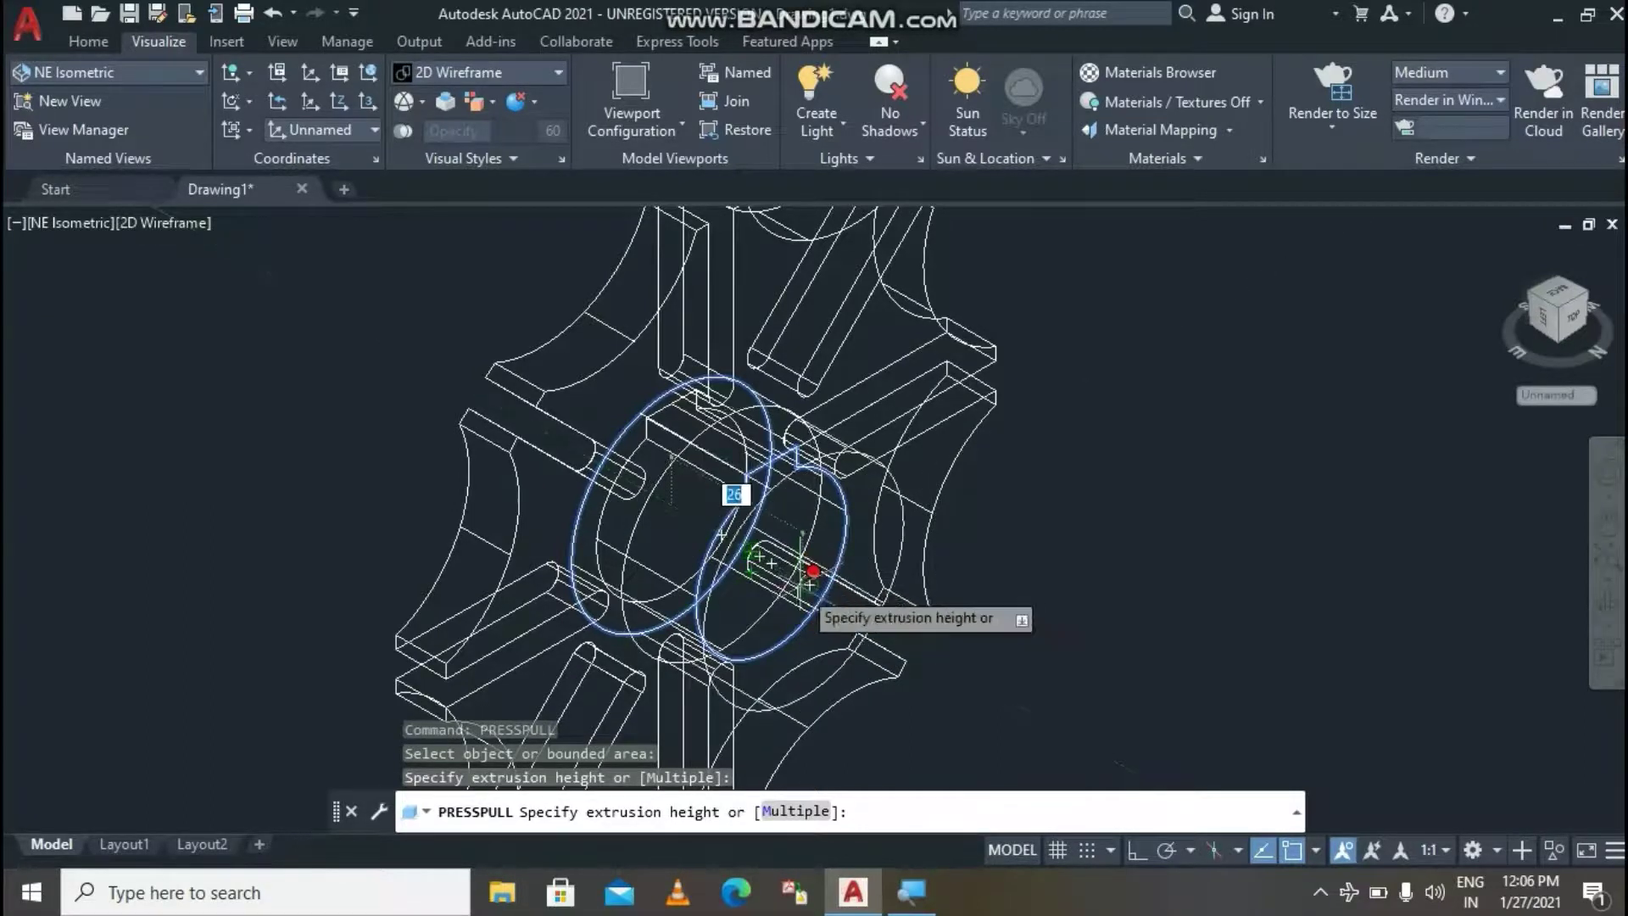
click(813, 570)
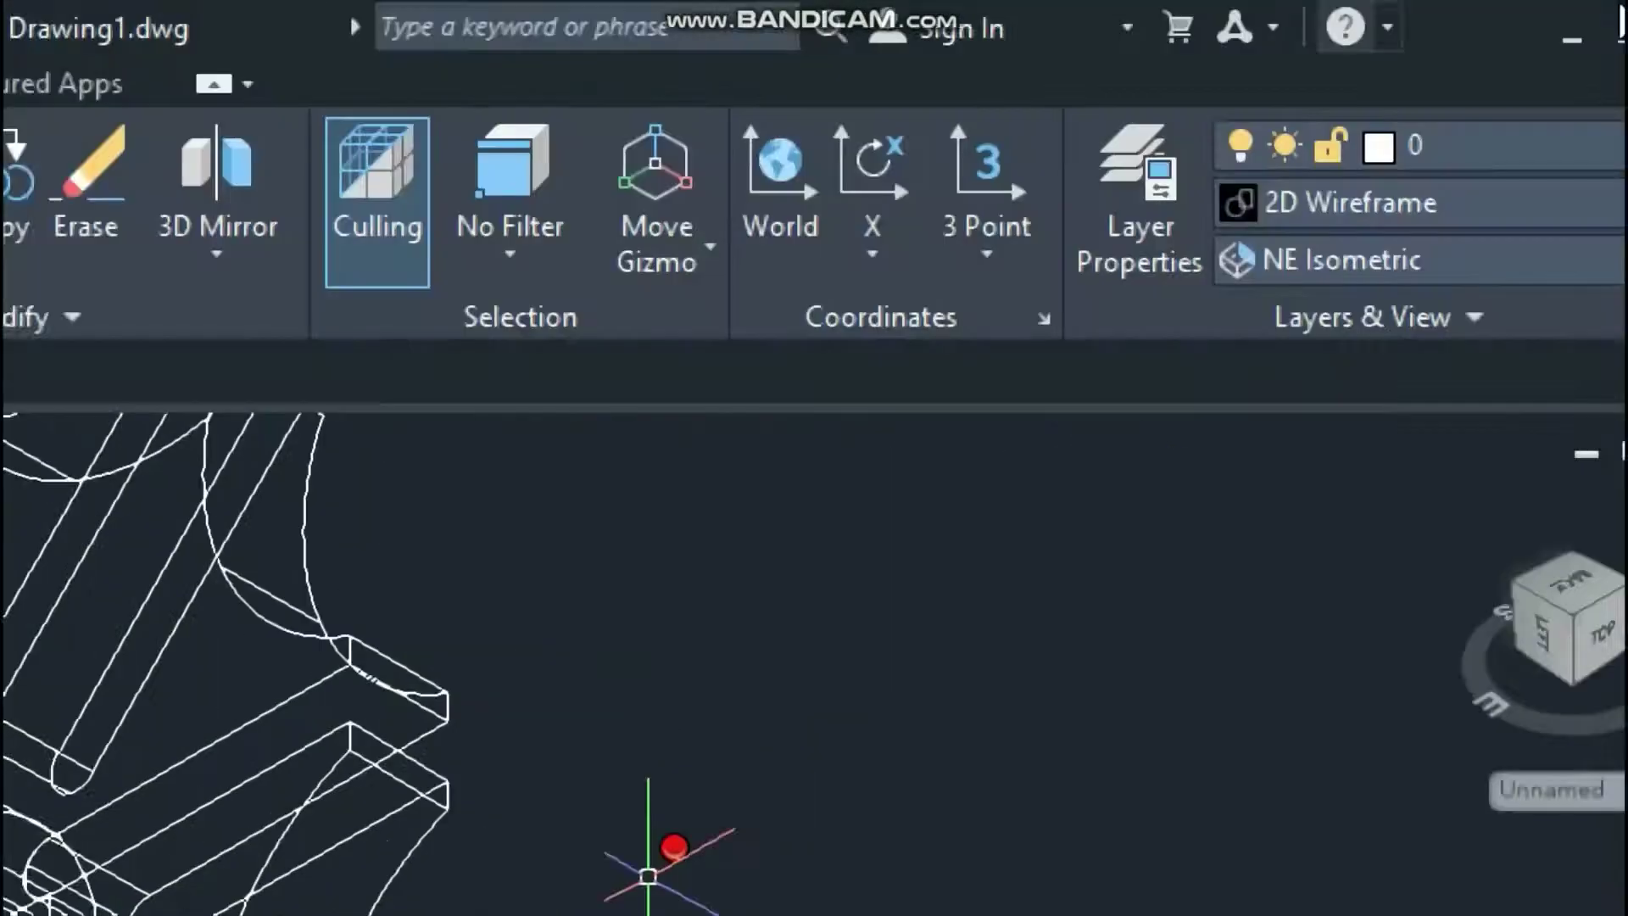
Apply the Conceptual visual style to the star-shaped disc from the Visual Styles gallery.
click(1257, 212)
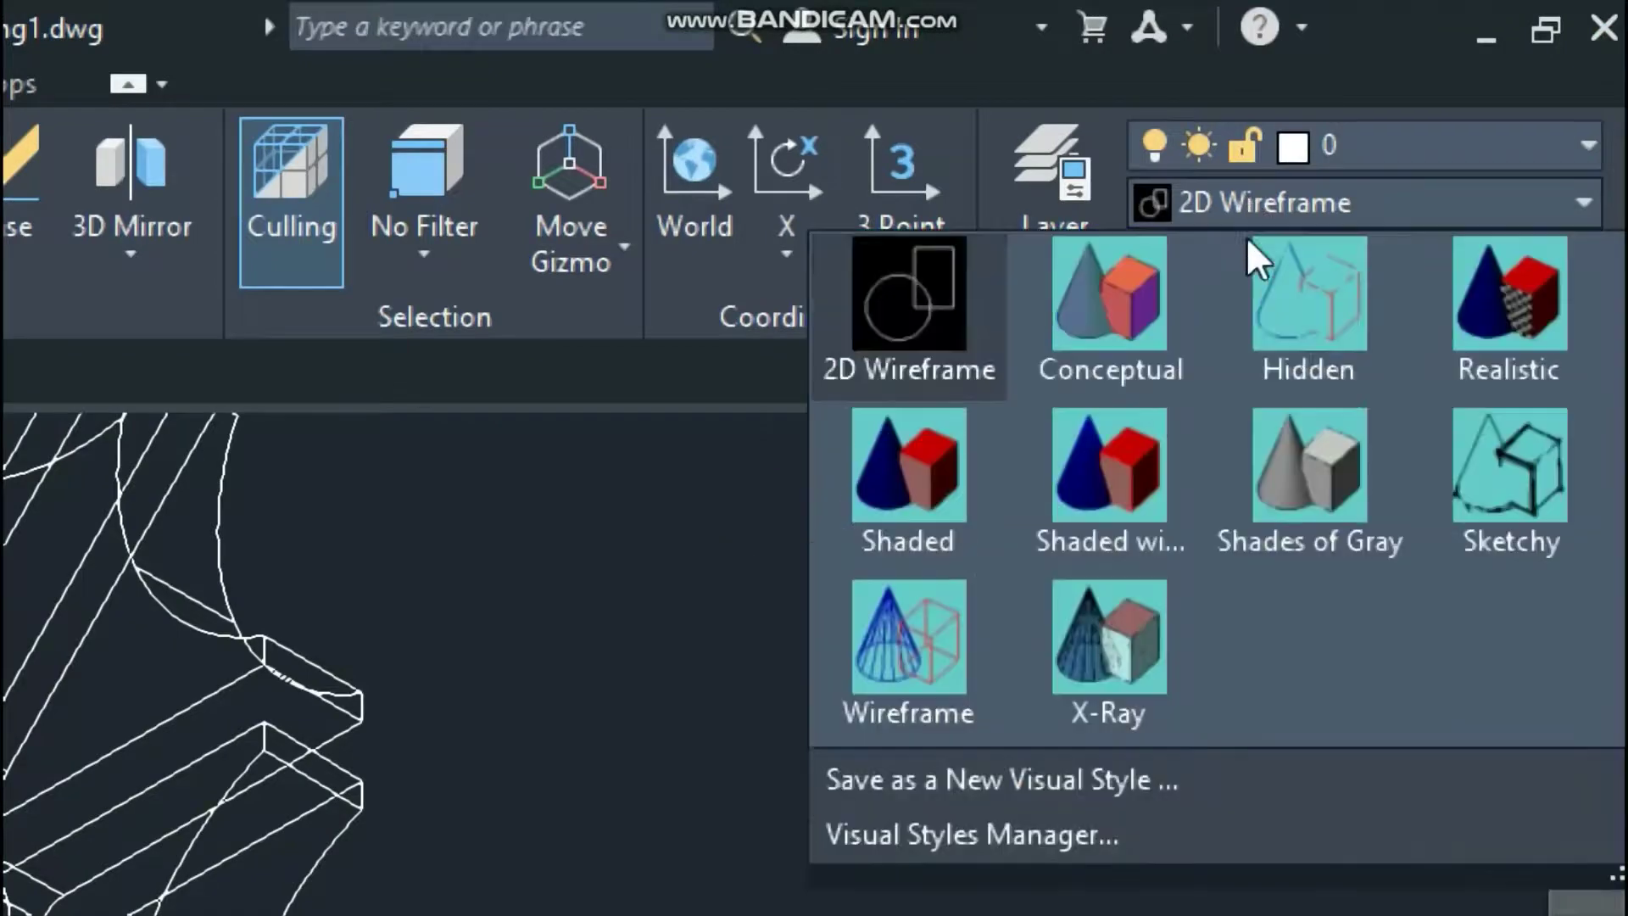
click(1172, 354)
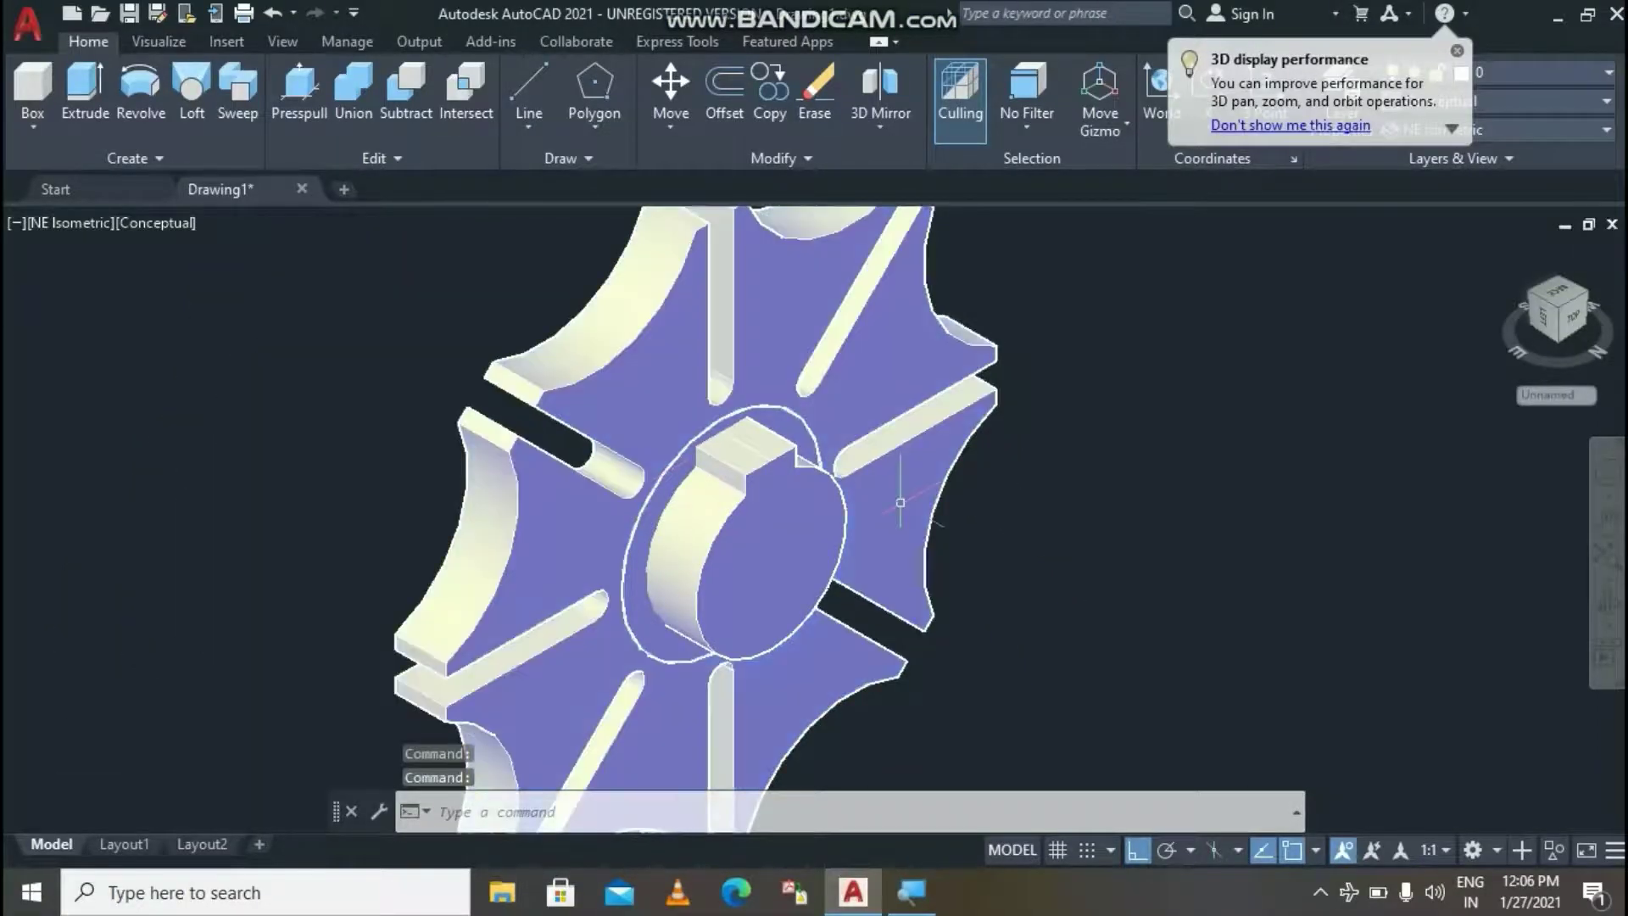
scroll(936, 517, down, 2)
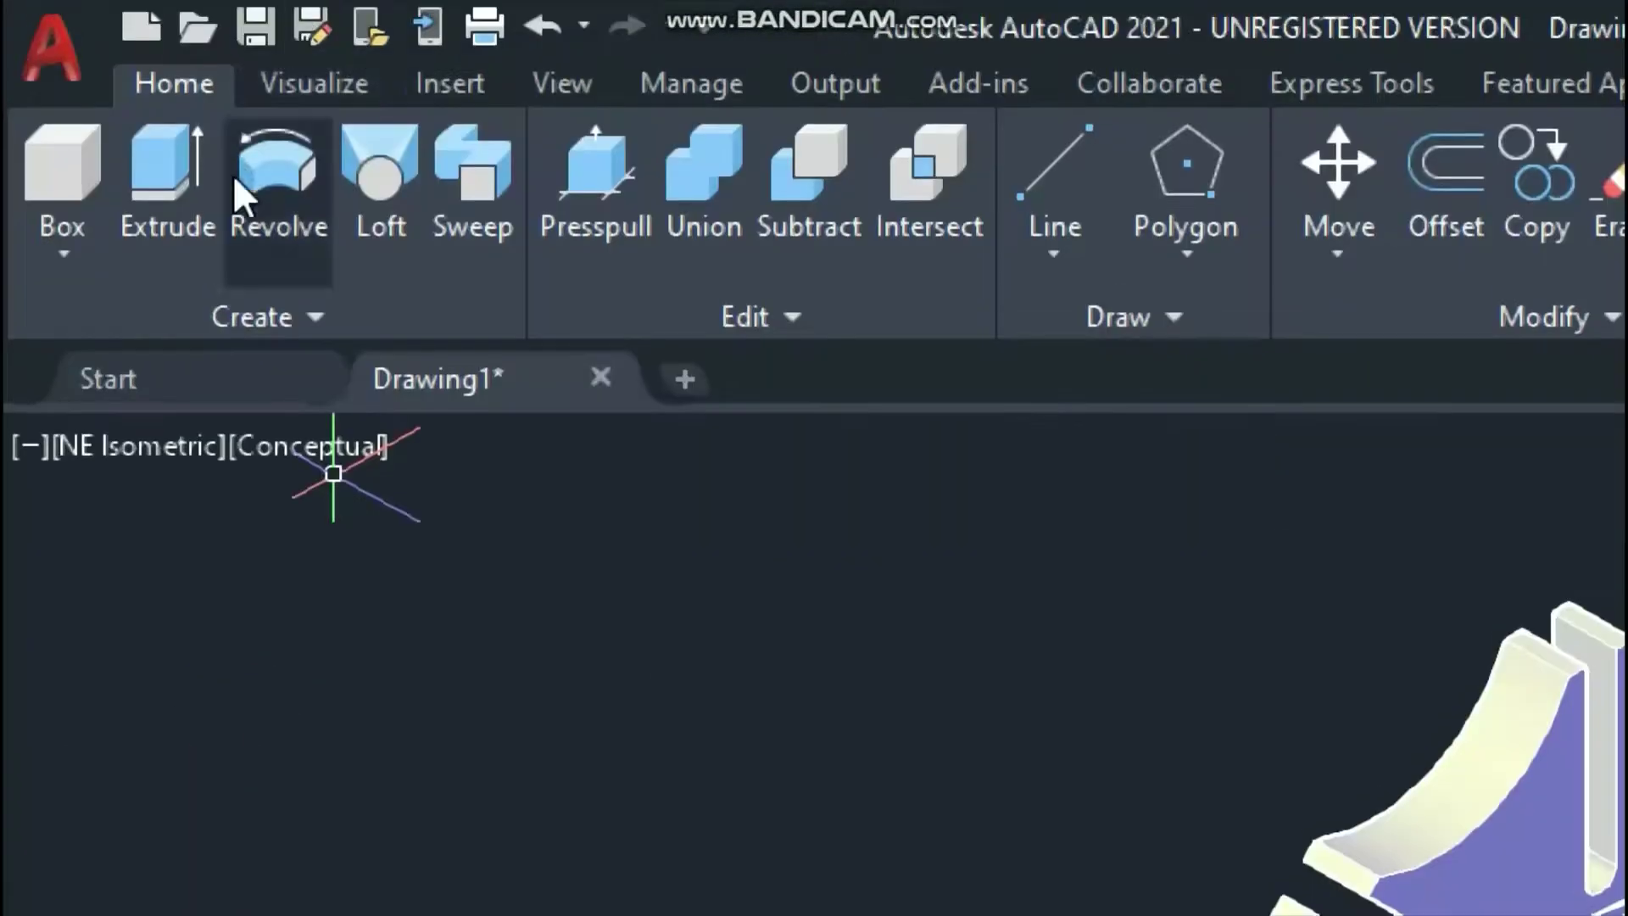
Switch the viewport to the Right preset view of the disc.
click(283, 78)
click(331, 145)
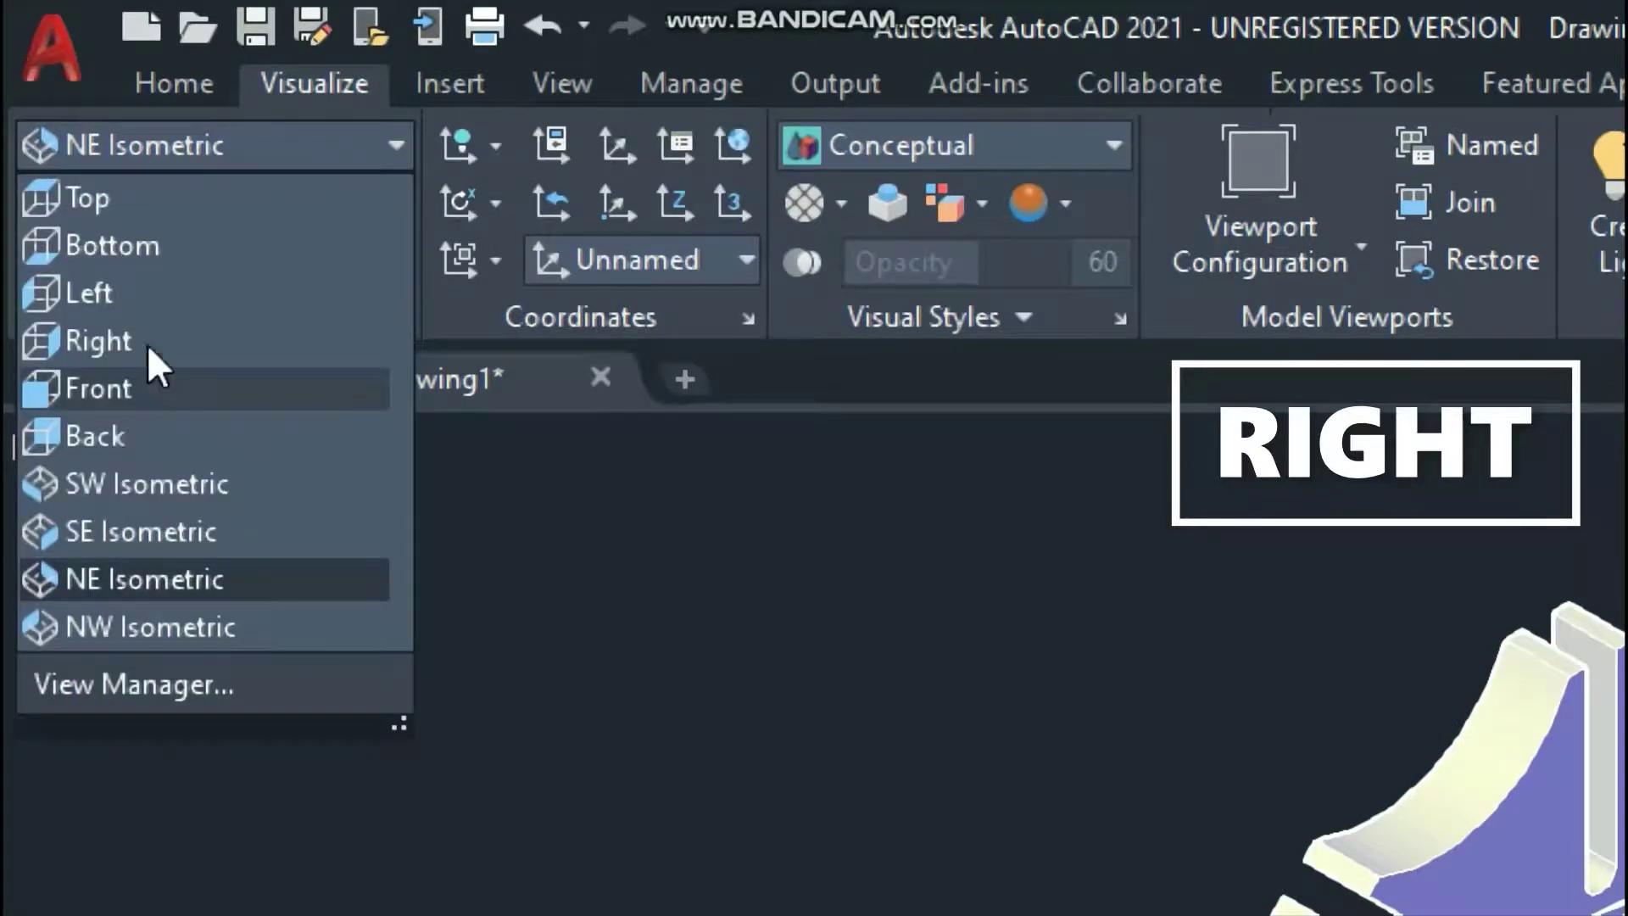
click(132, 333)
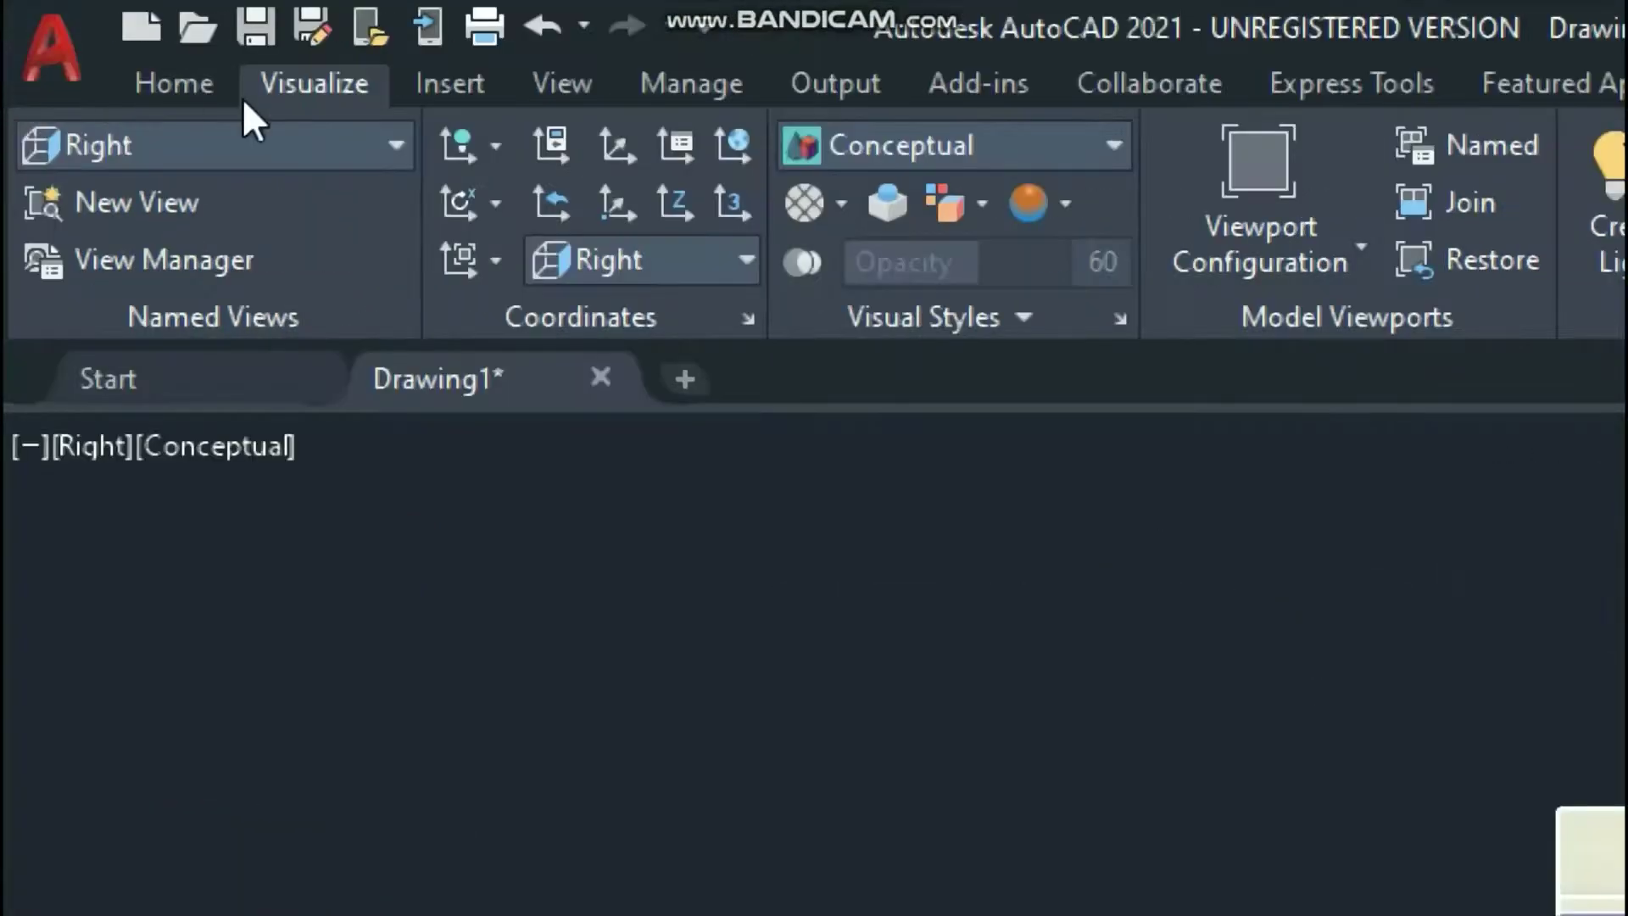
Set the visual style back to 2D Wireframe to show the thin profile.
click(205, 68)
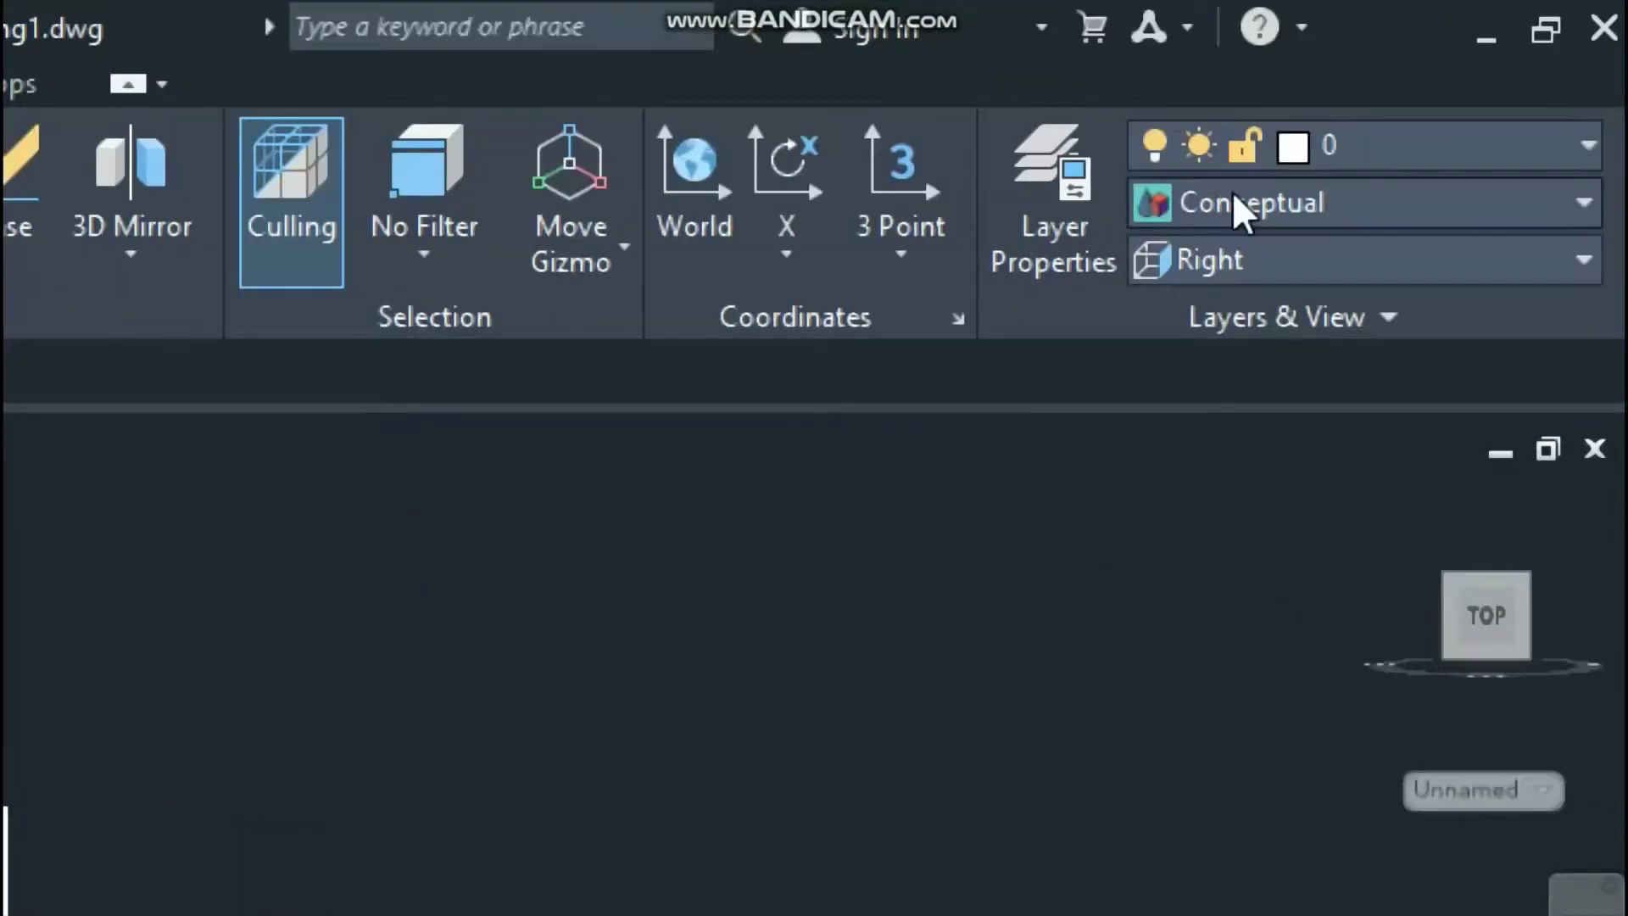
click(1233, 208)
click(873, 325)
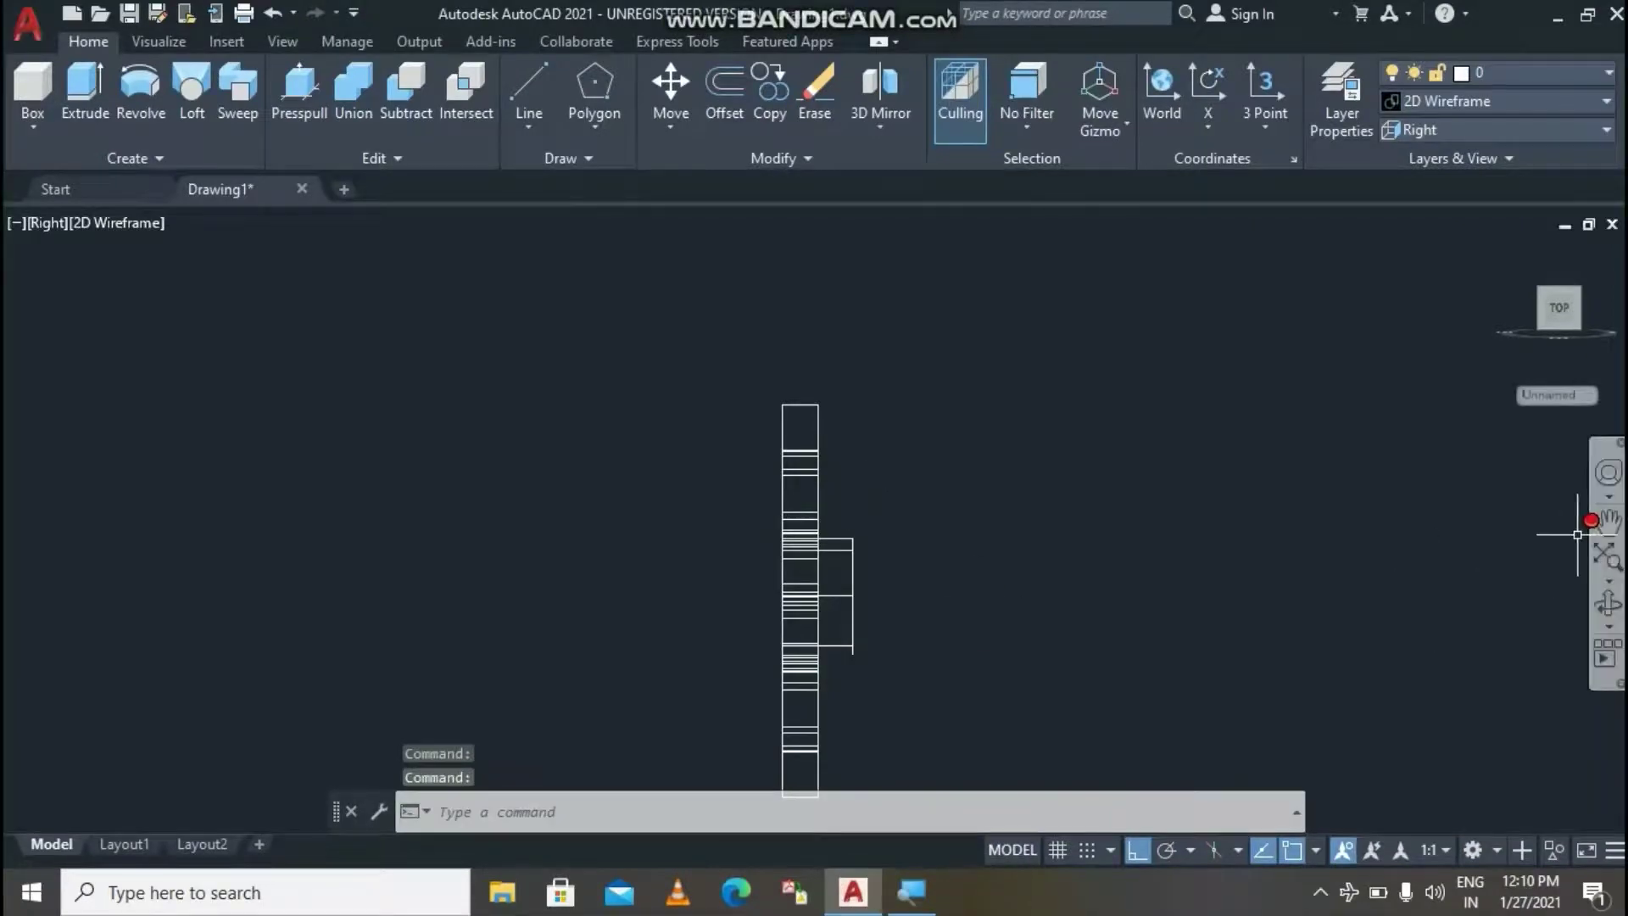
Pan and zoom to frame the disc's side profile and the rectangular hub.
click(1608, 523)
drag(1168, 596, 1210, 489)
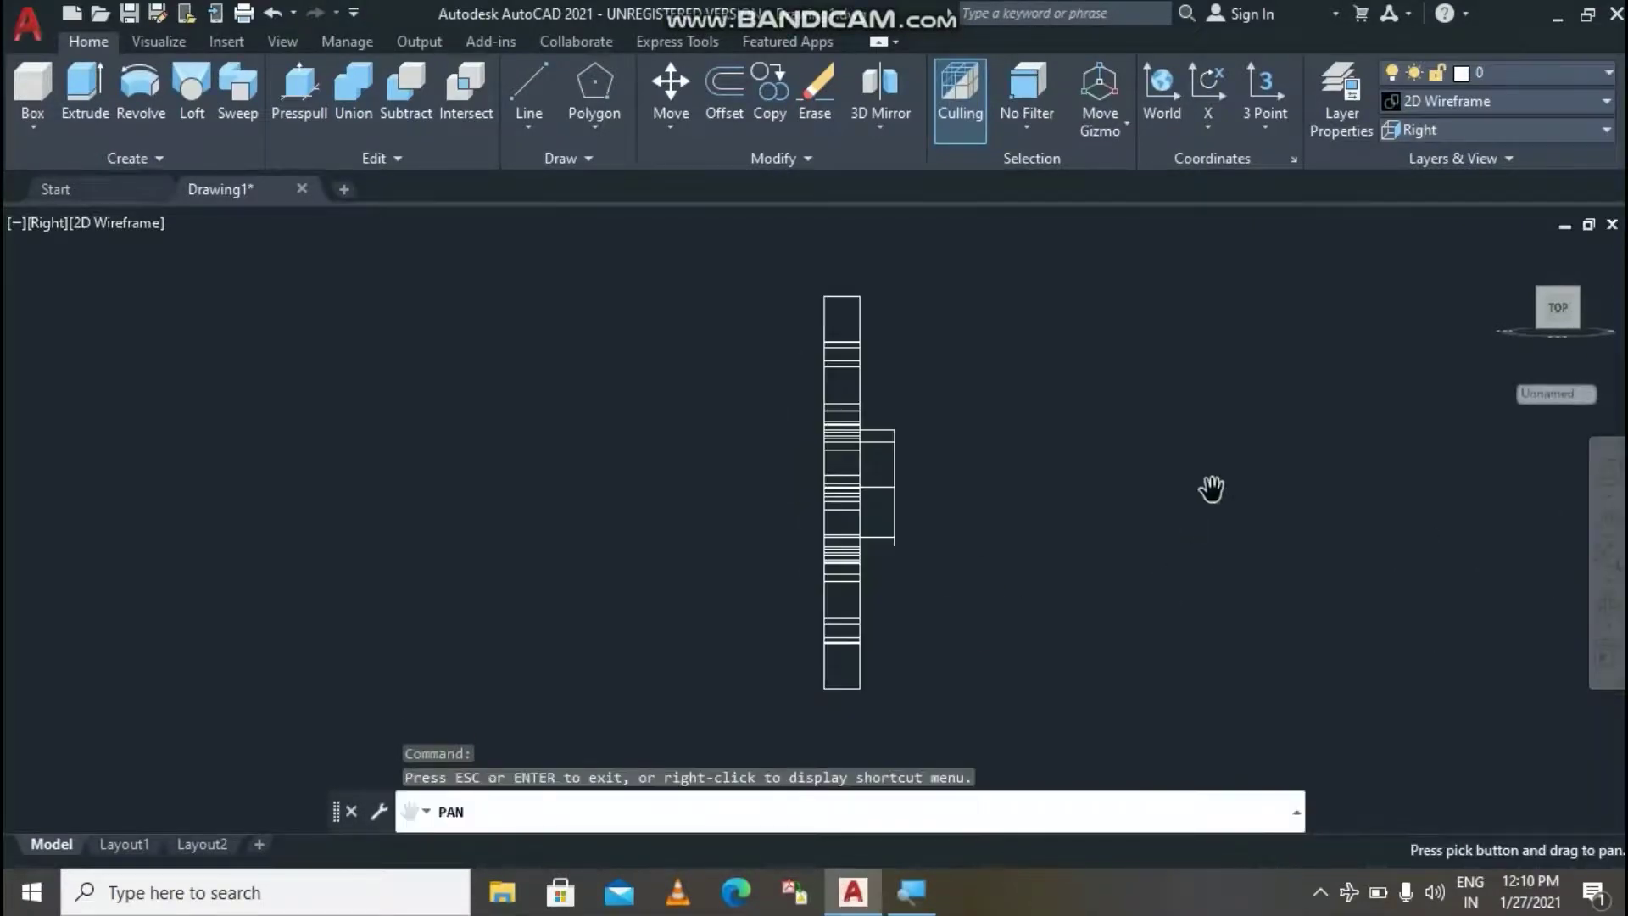
scroll(1199, 557, down, 2)
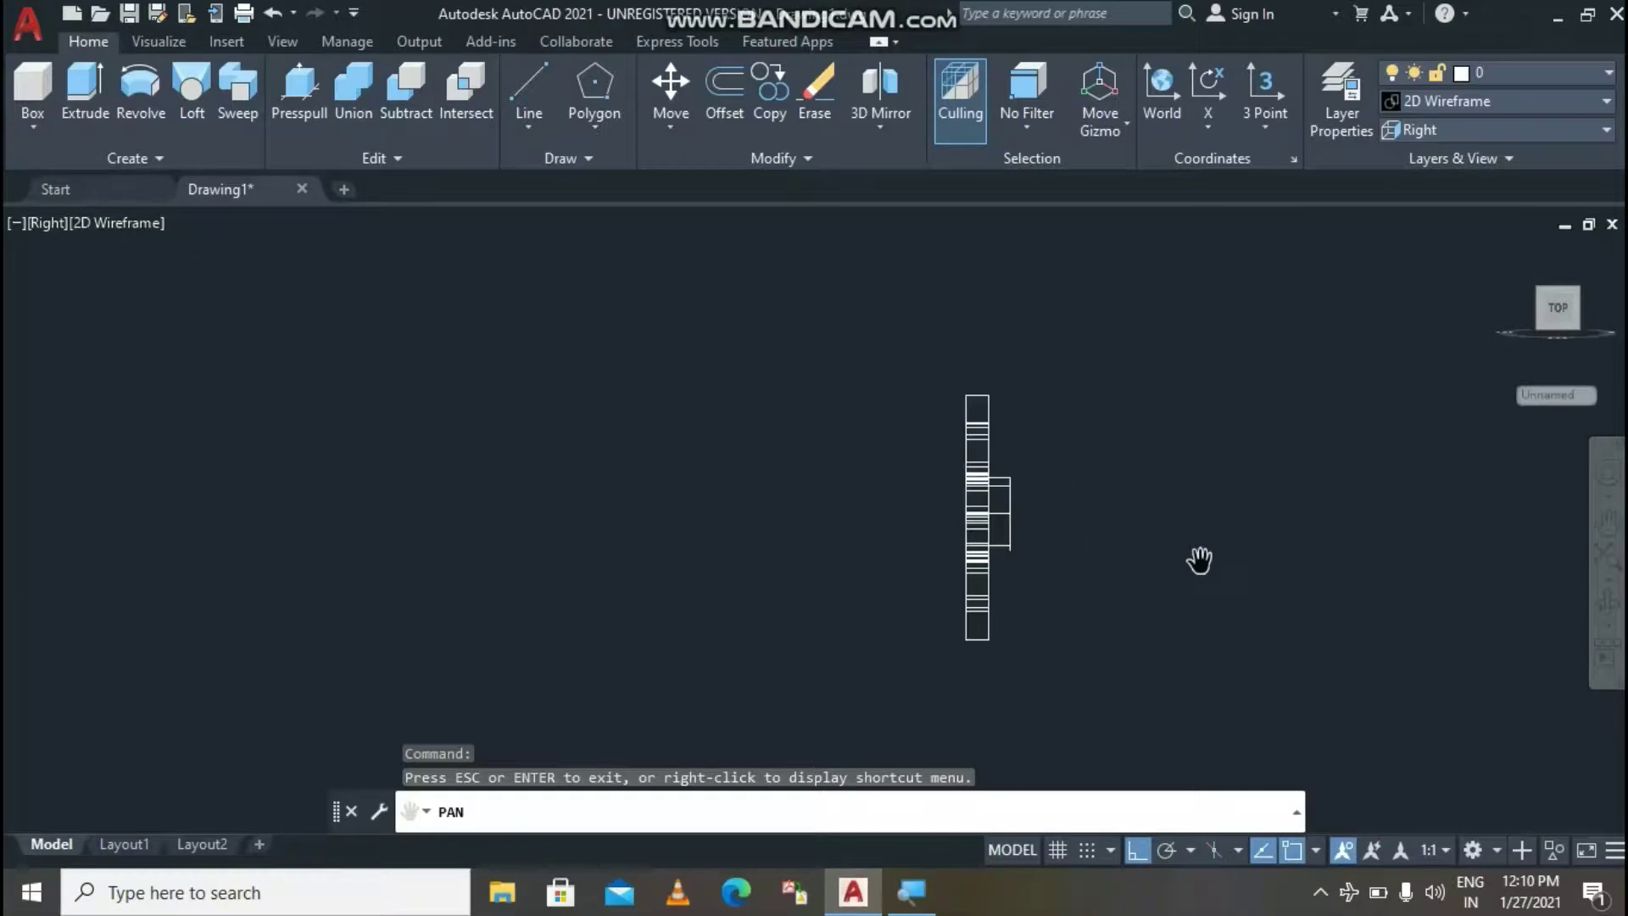
scroll(1199, 560, down, 1)
scroll(1199, 559, up, 1)
scroll(1199, 559, up, 2)
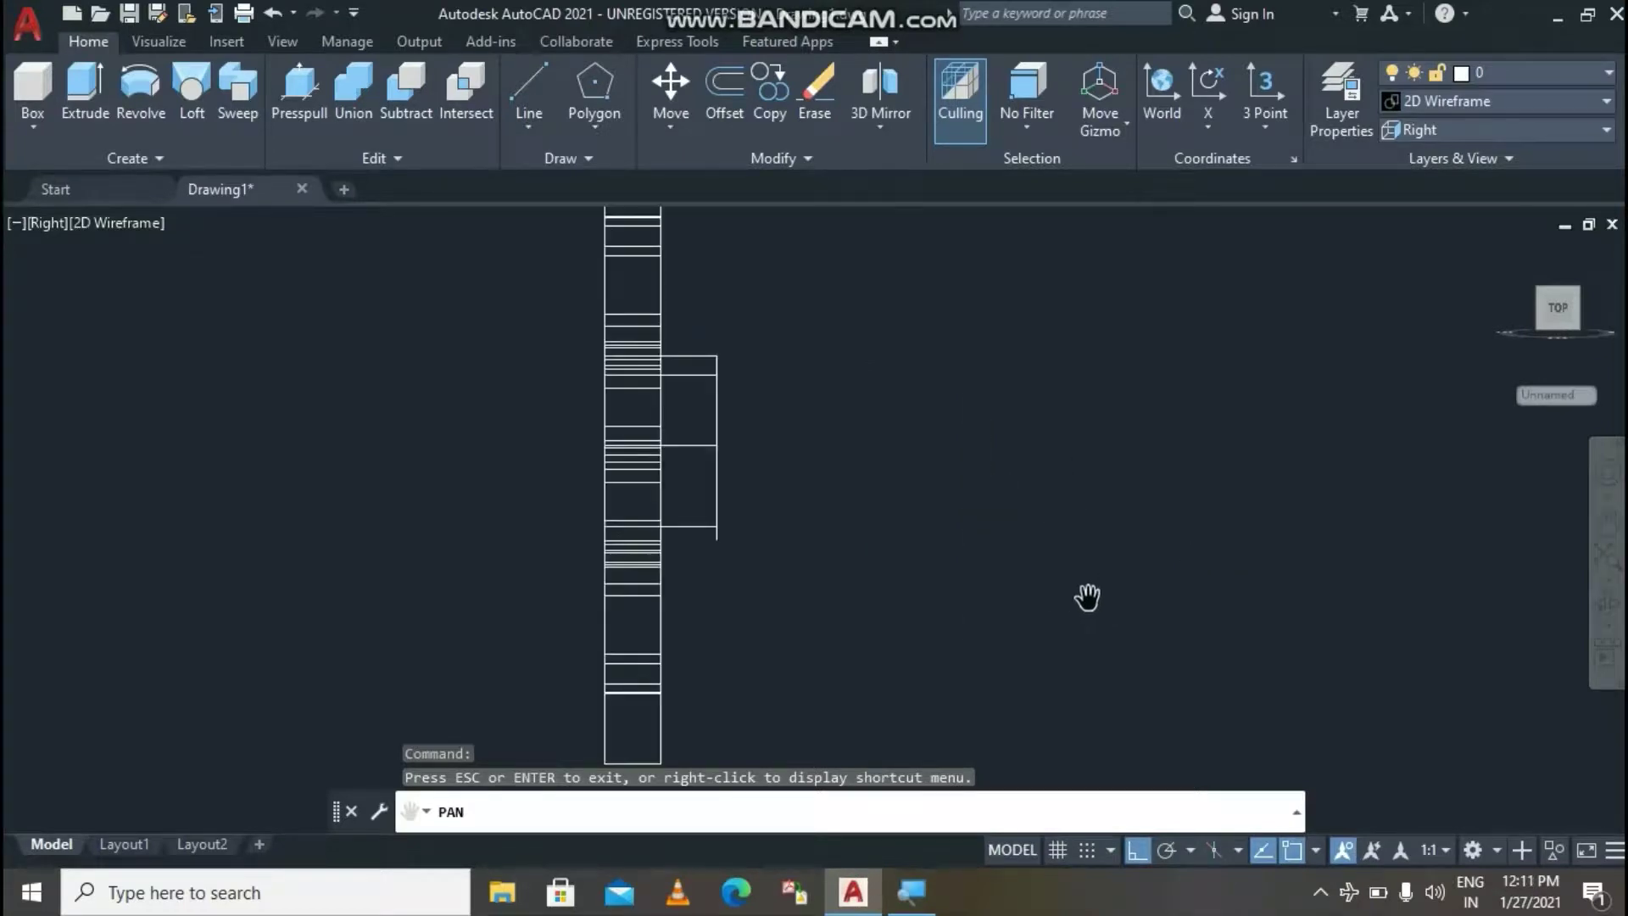
key(Escape)
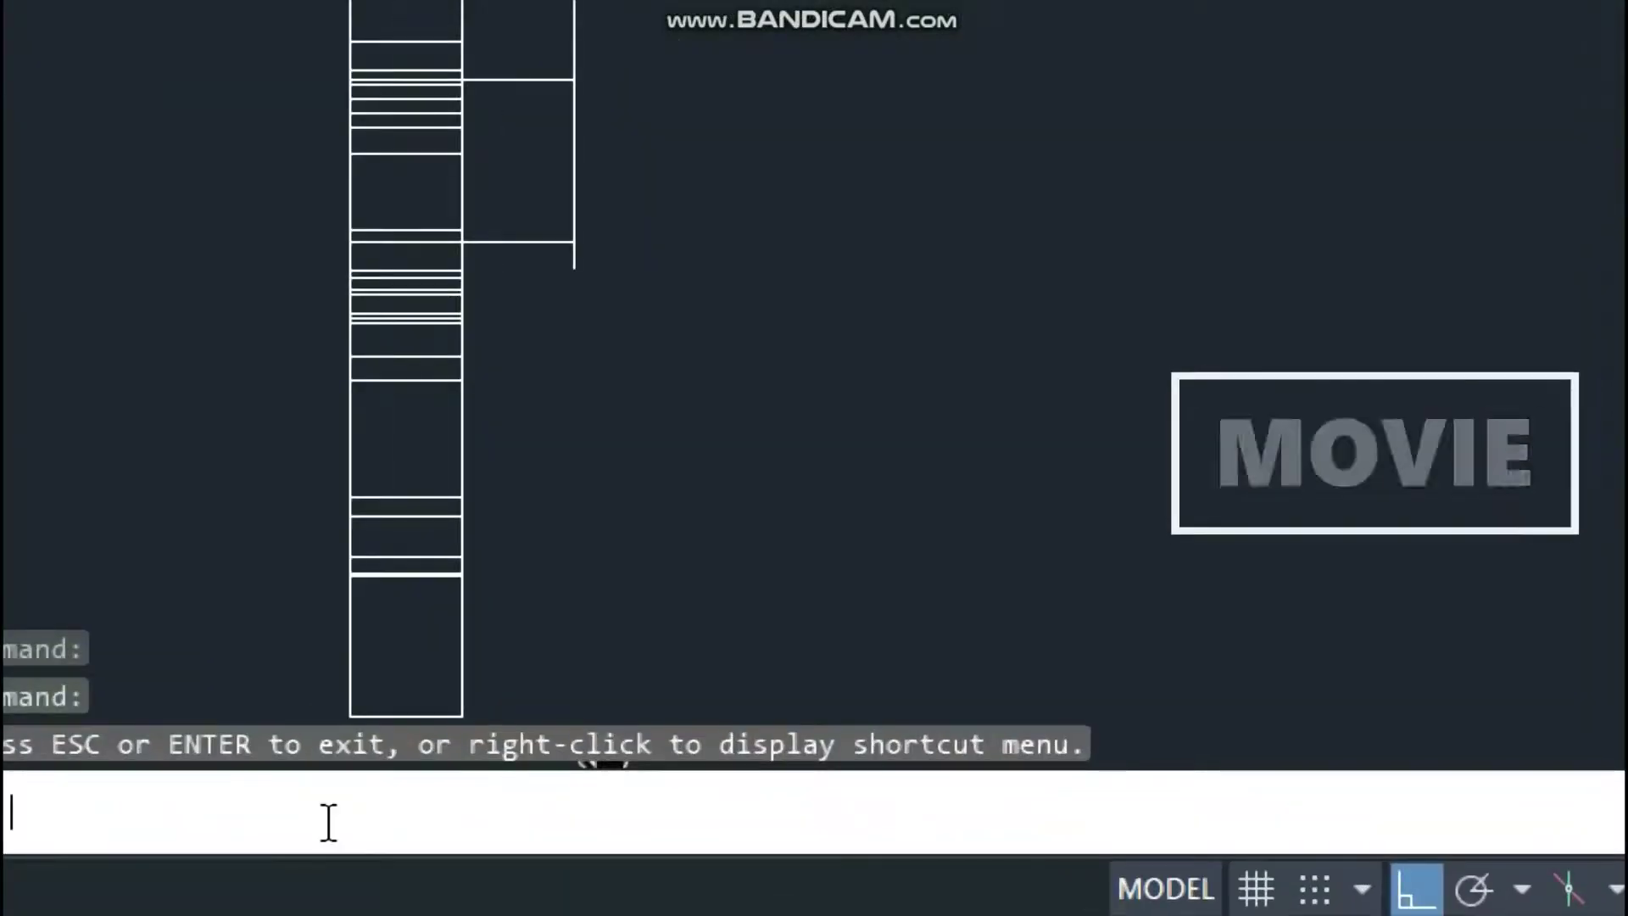
Move the rectangular hub part 5 units left to centre it through the disc.
text(m)
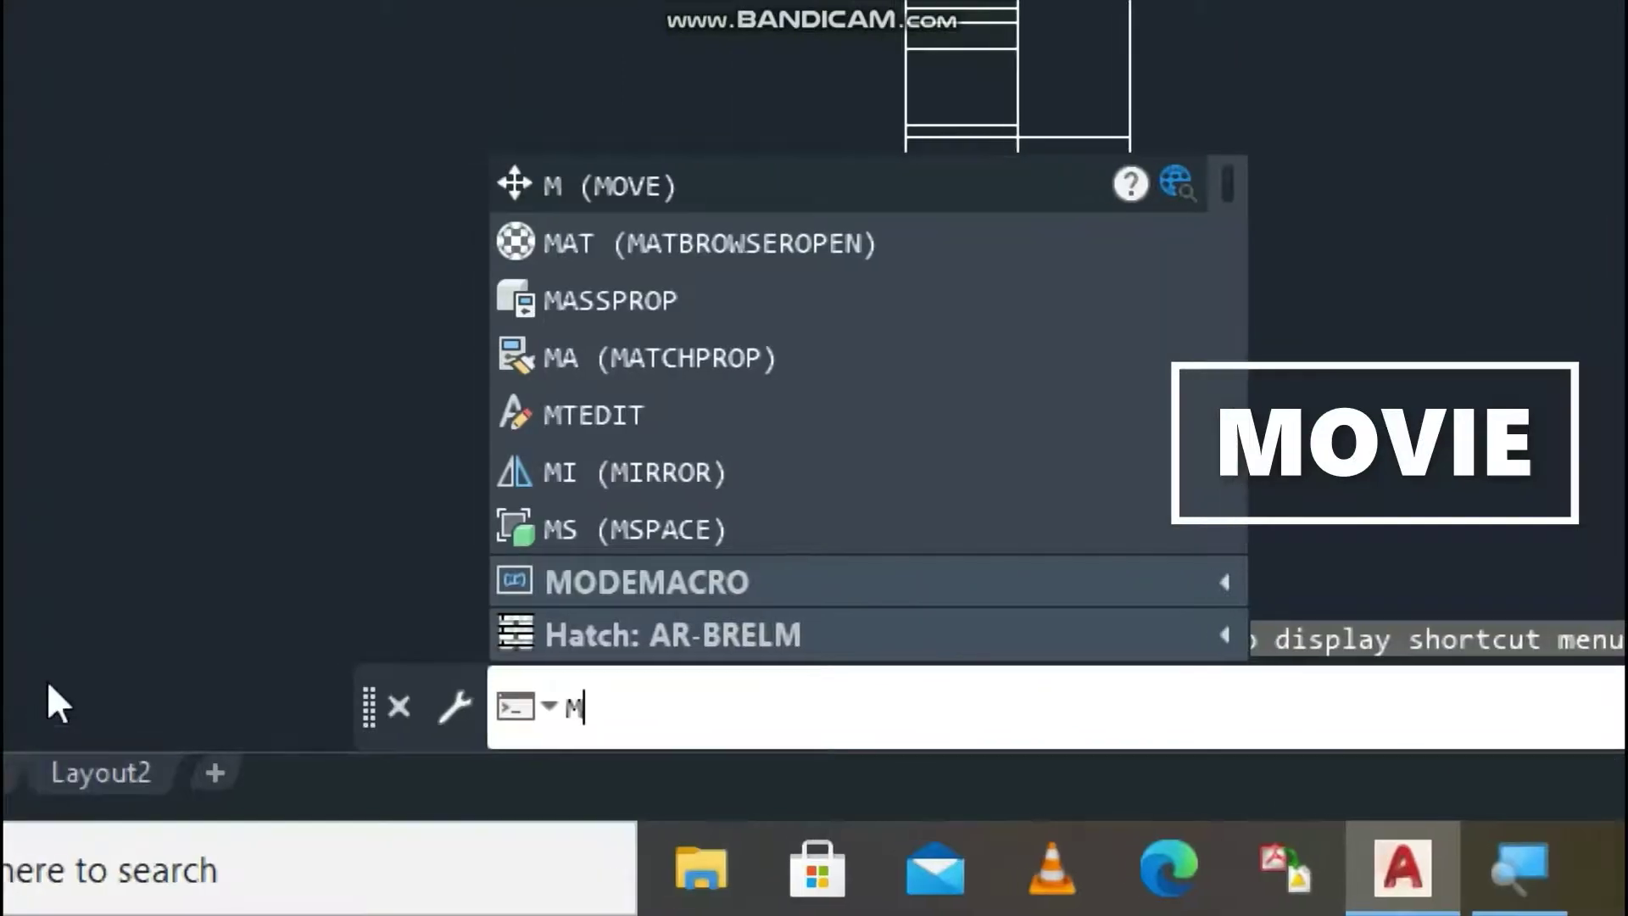
click(625, 184)
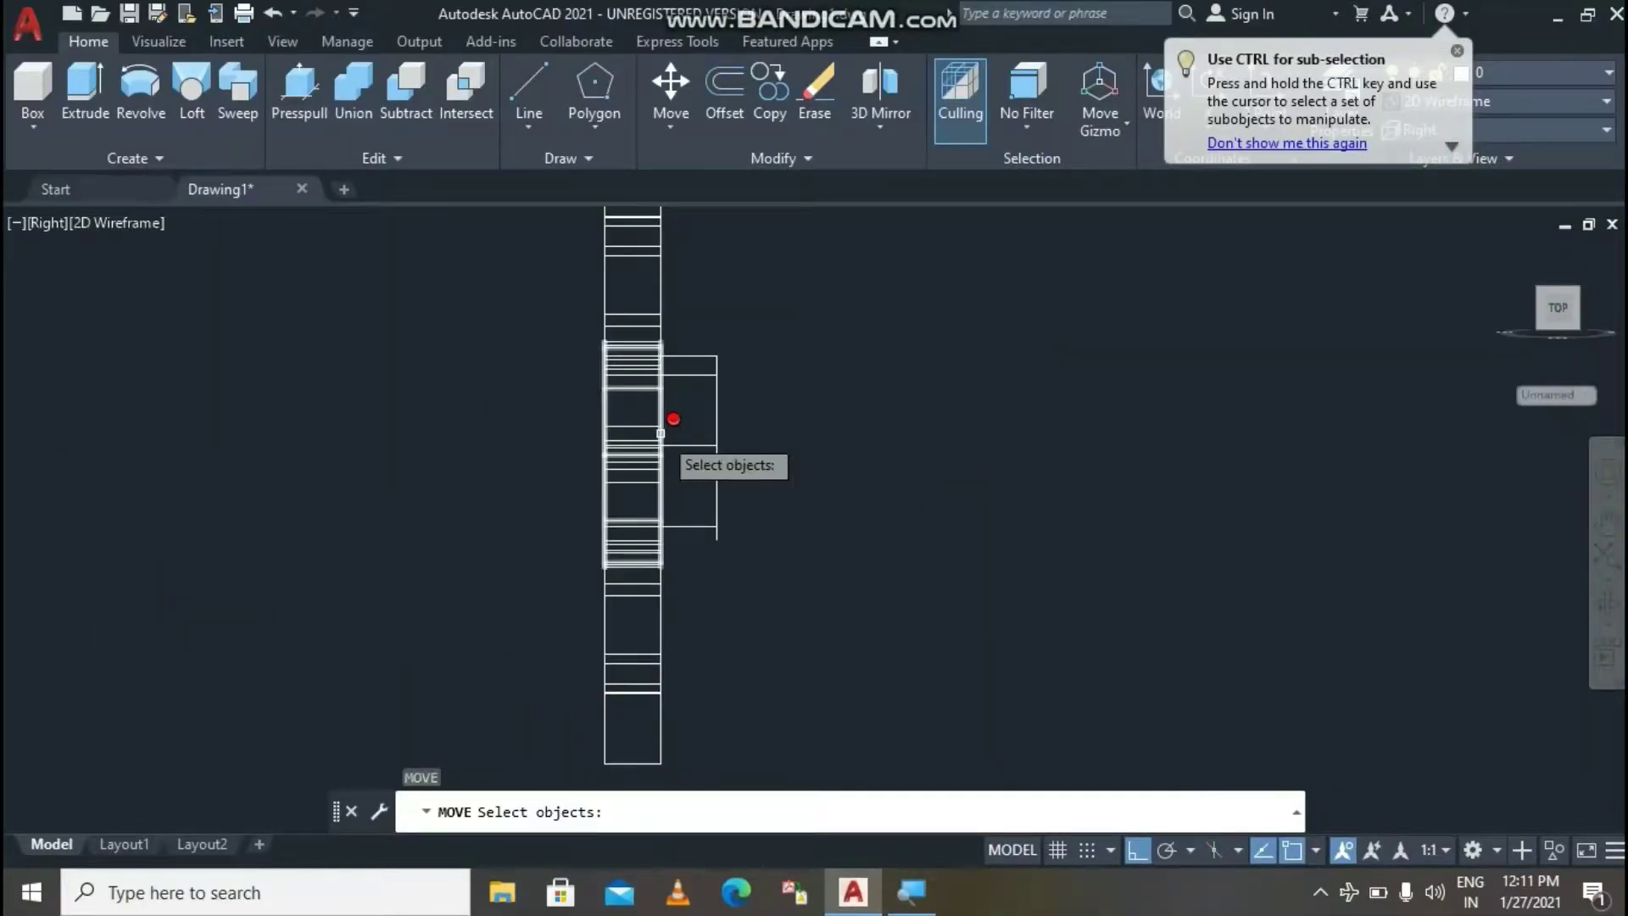
scroll(670, 432, up, 2)
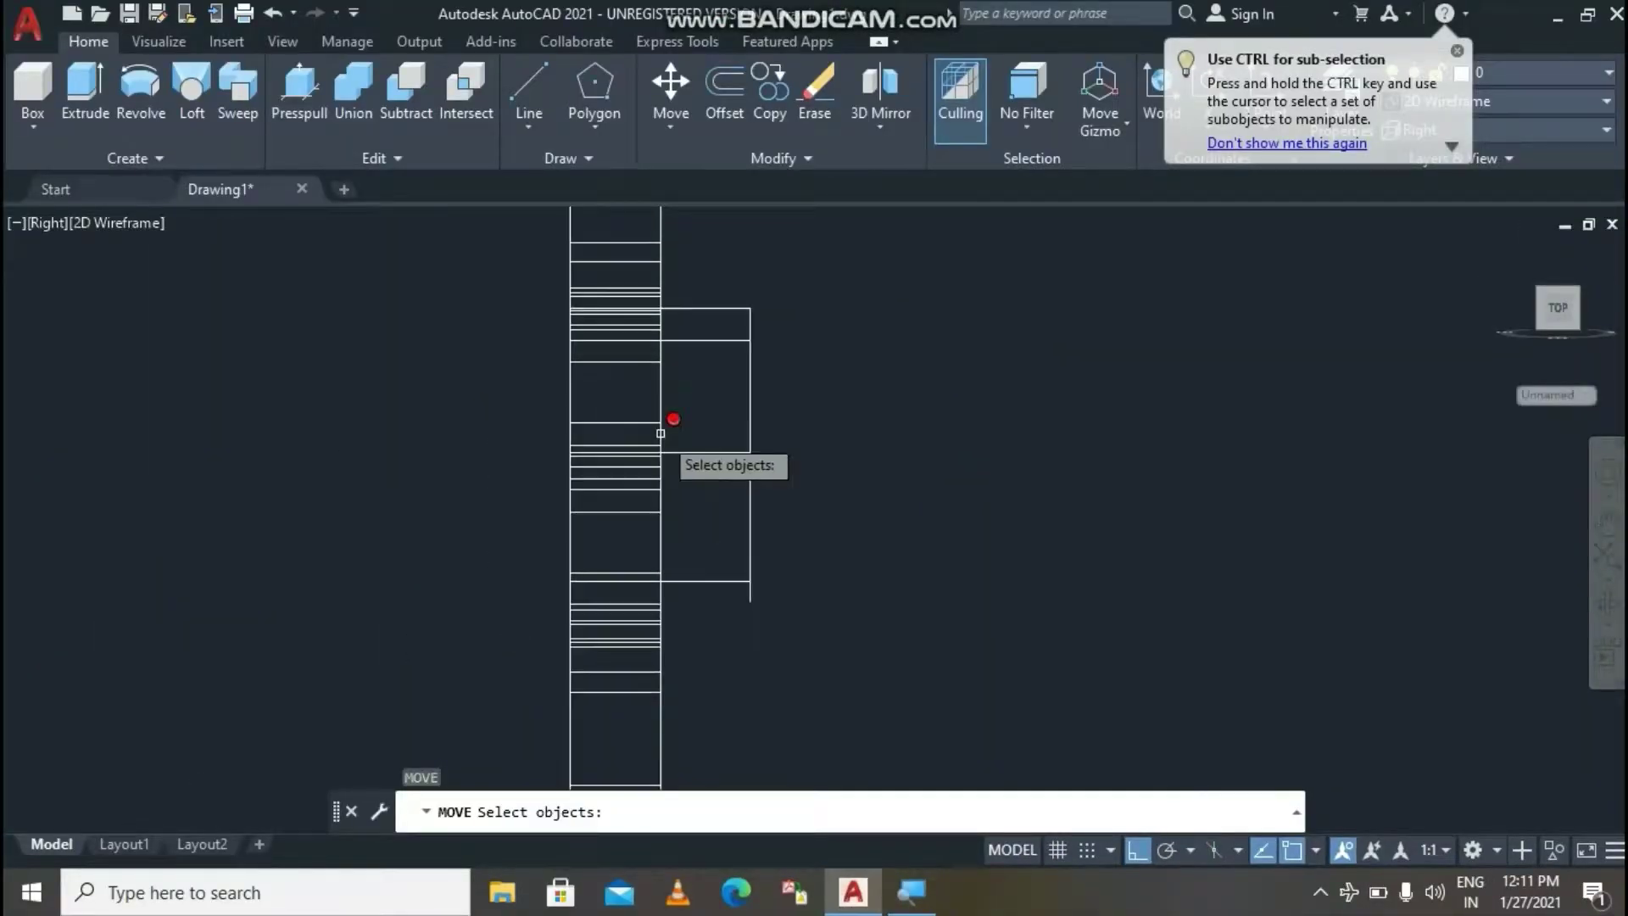
click(746, 443)
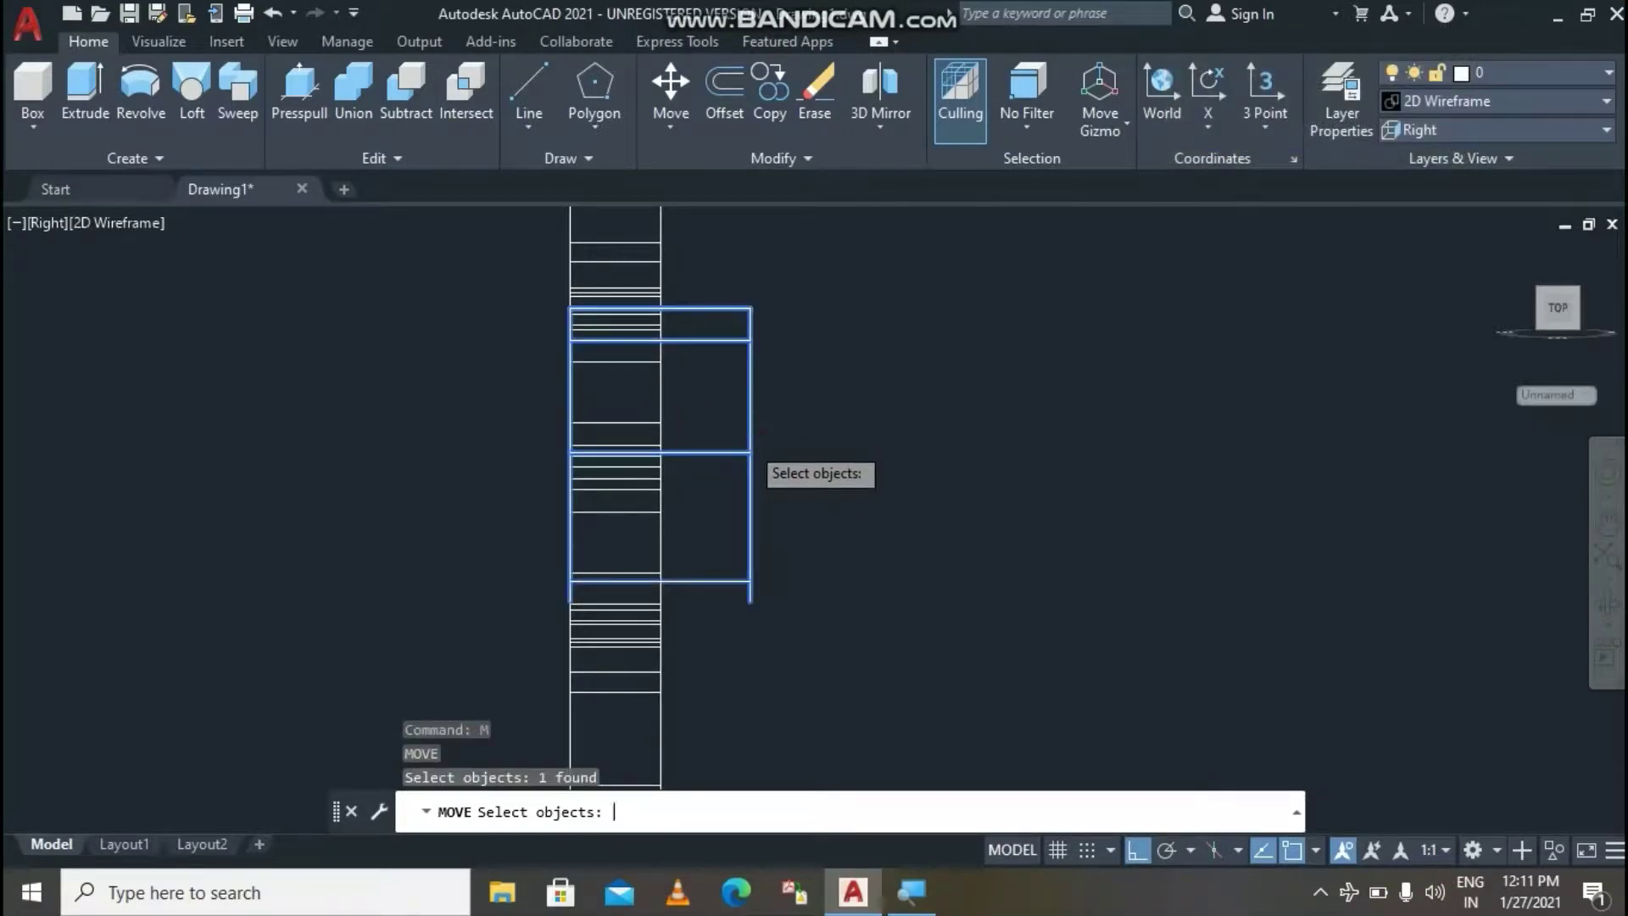
key(Return)
click(763, 455)
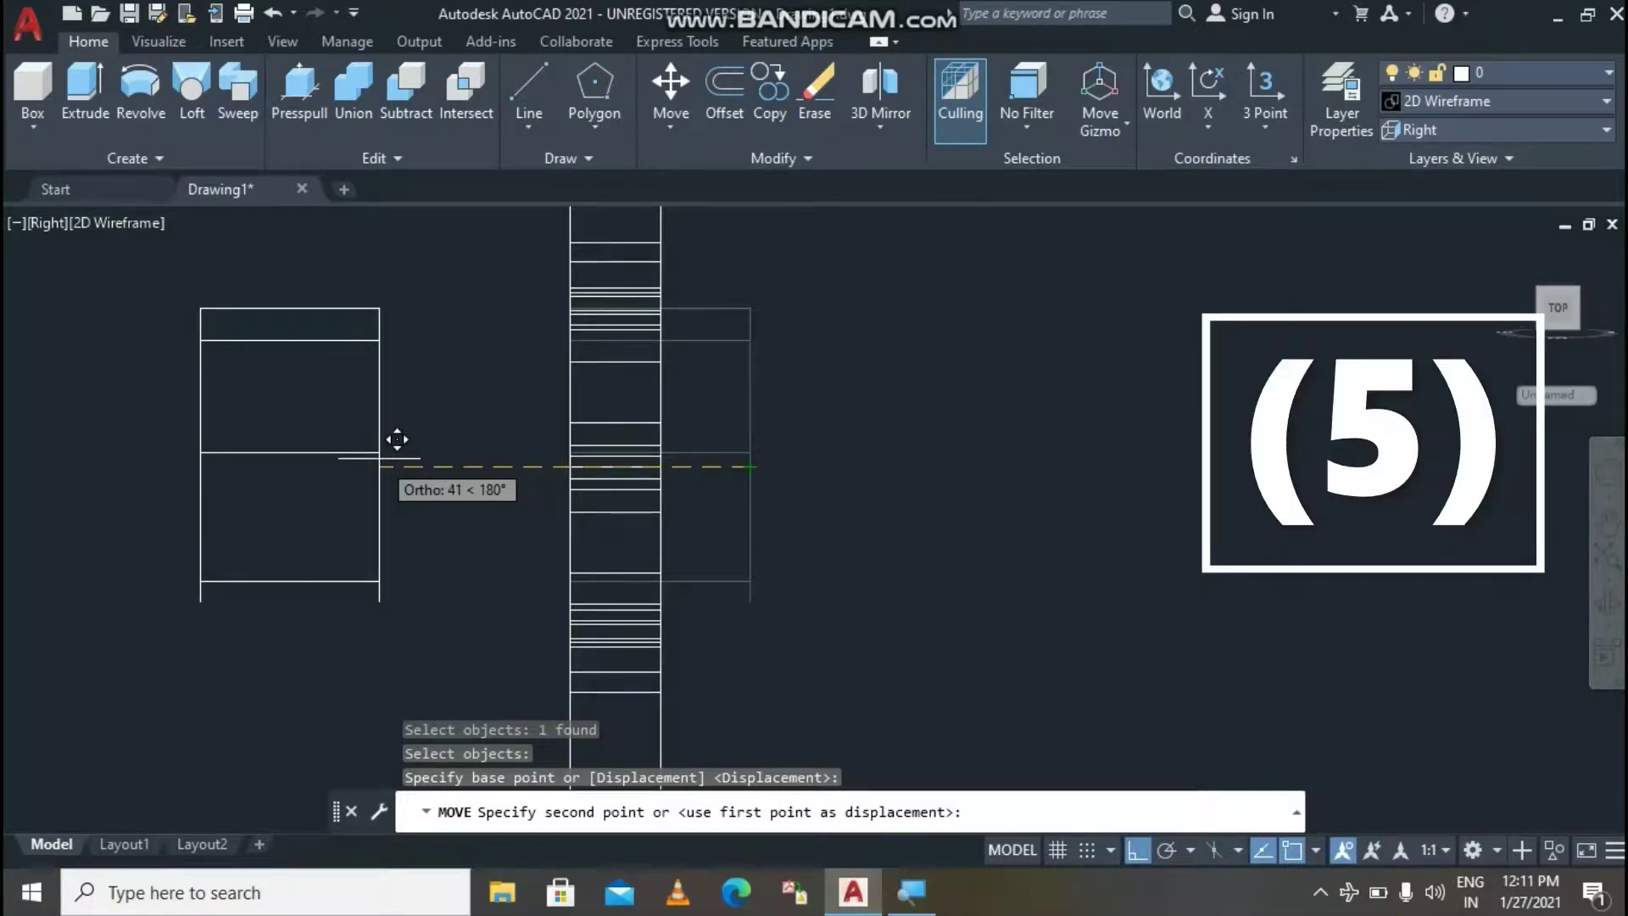
text(5)
key(Return)
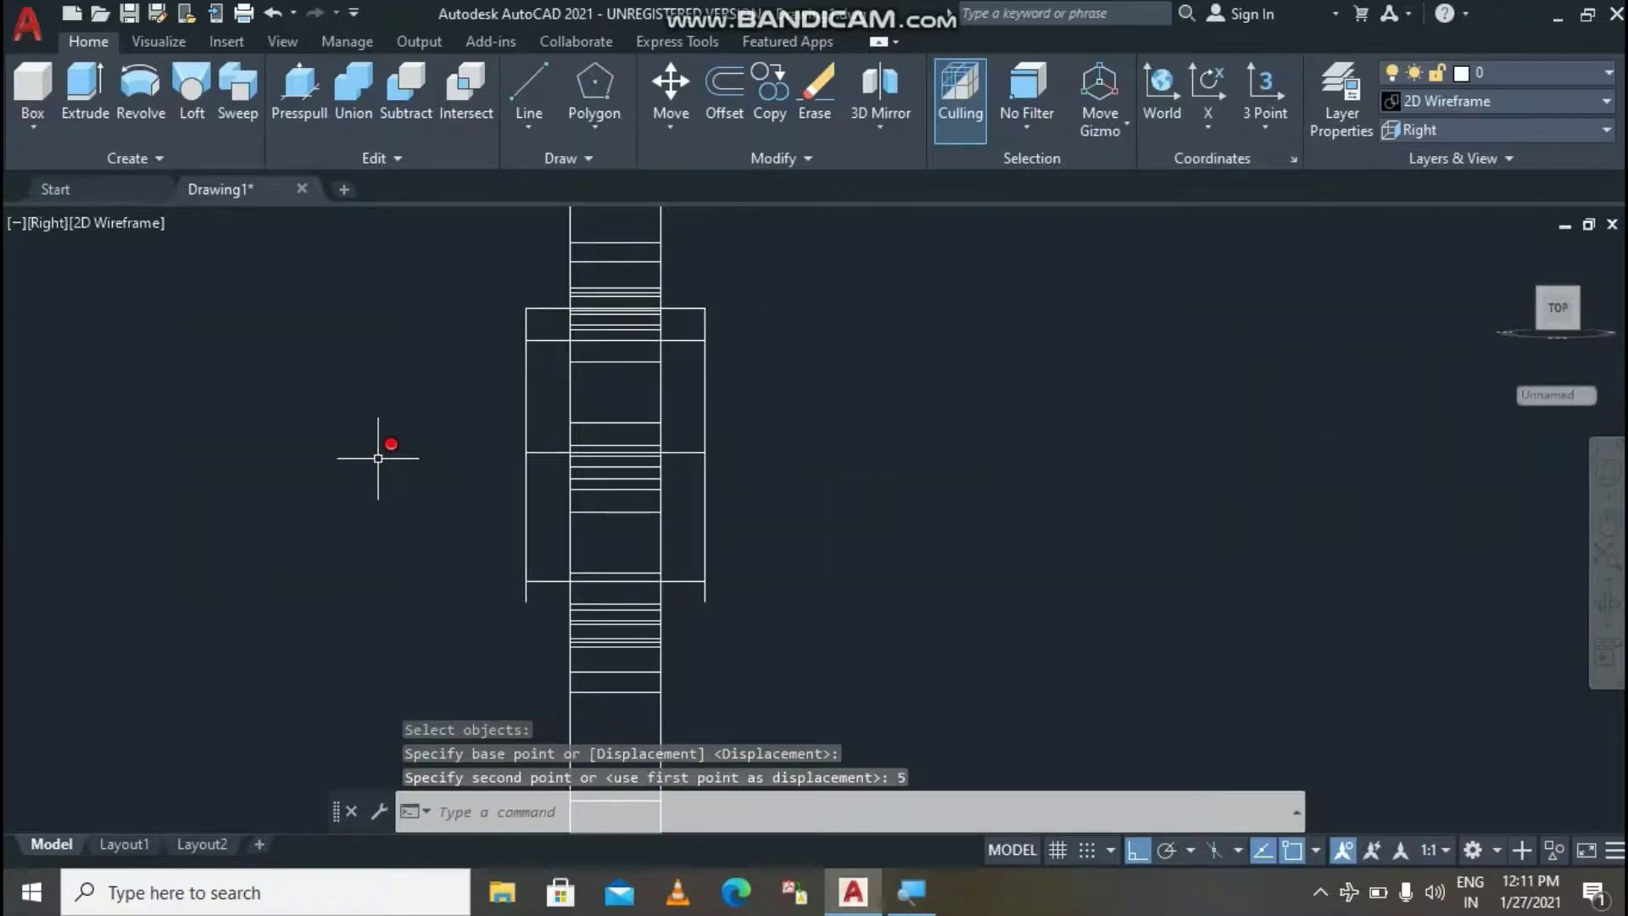
click(1445, 103)
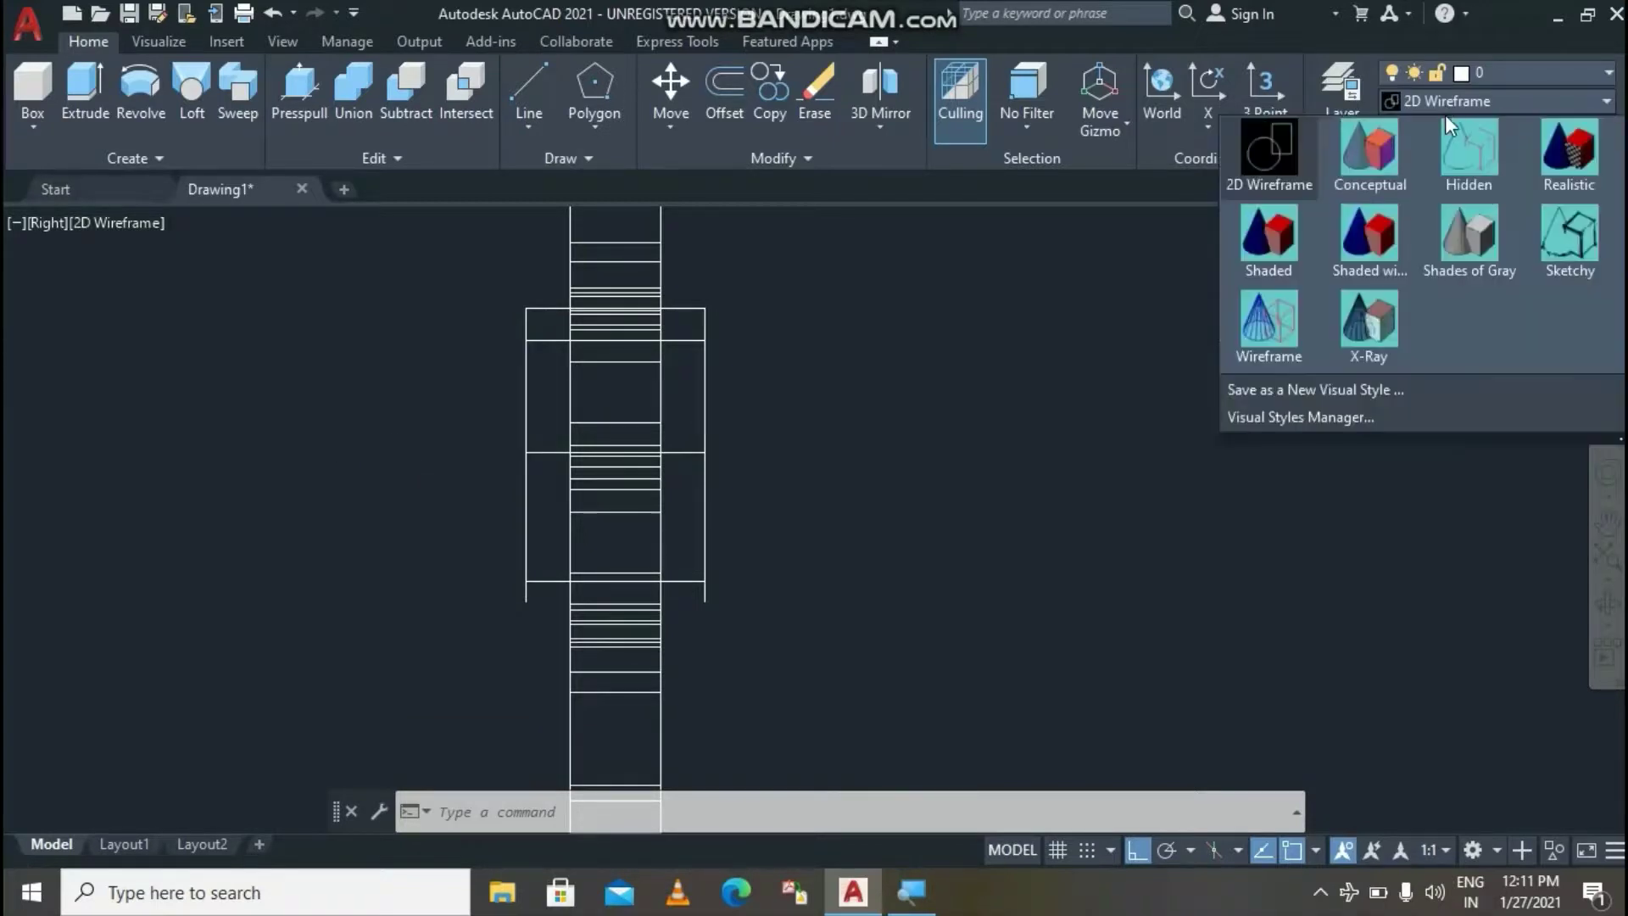
Apply Conceptual shading and orbit from the side profile to a tilted view of the star disc.
click(1382, 154)
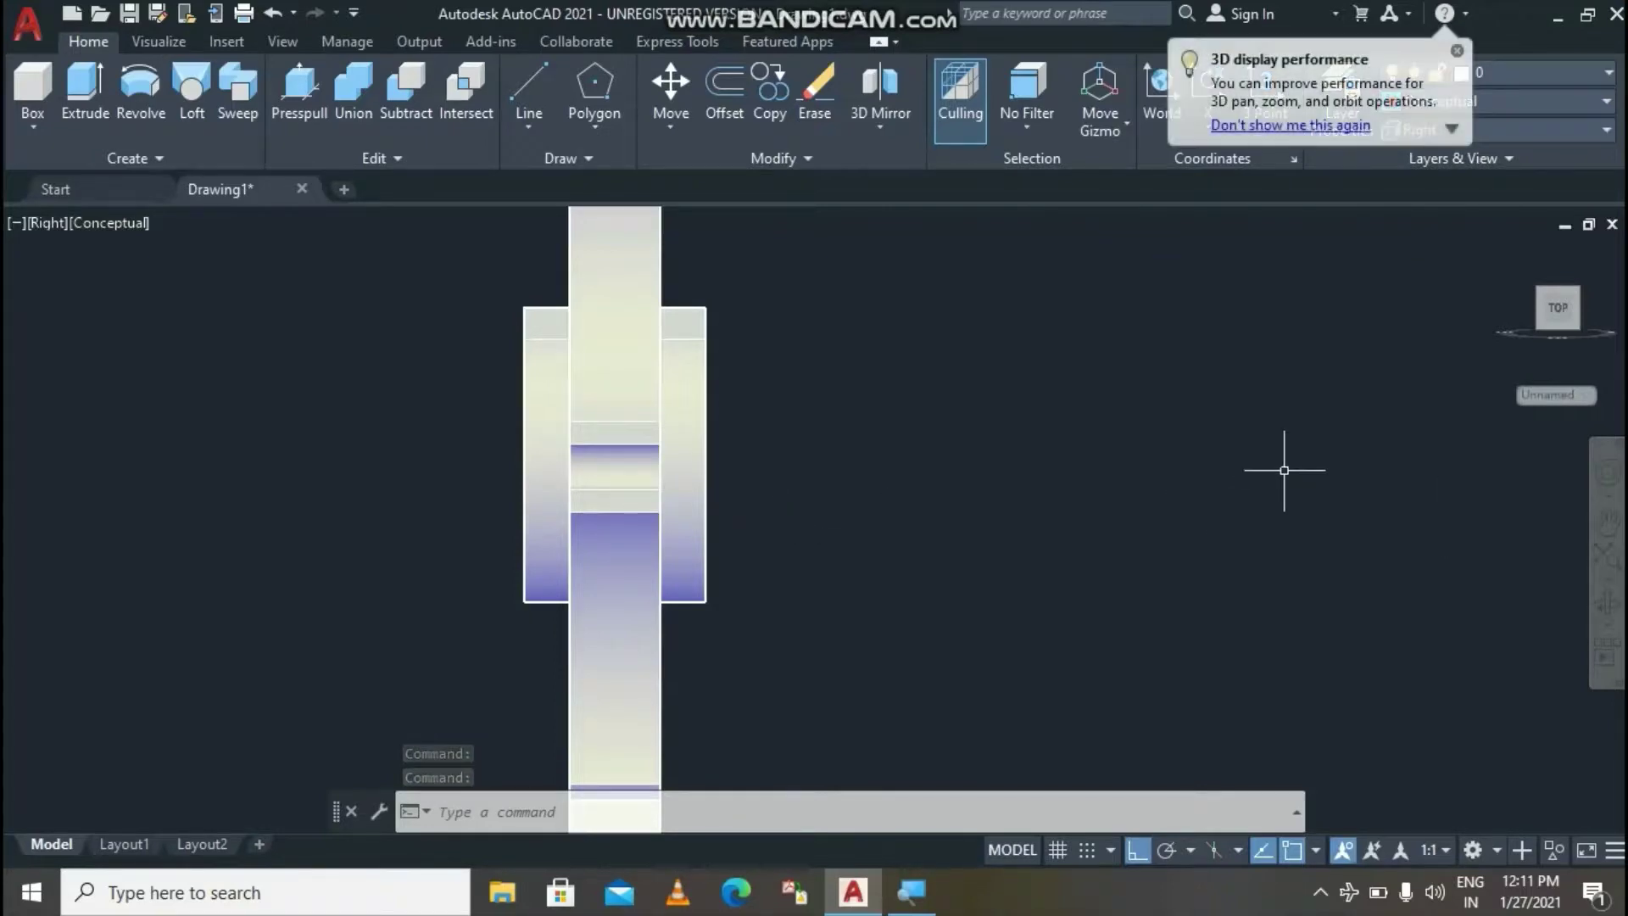
click(1603, 617)
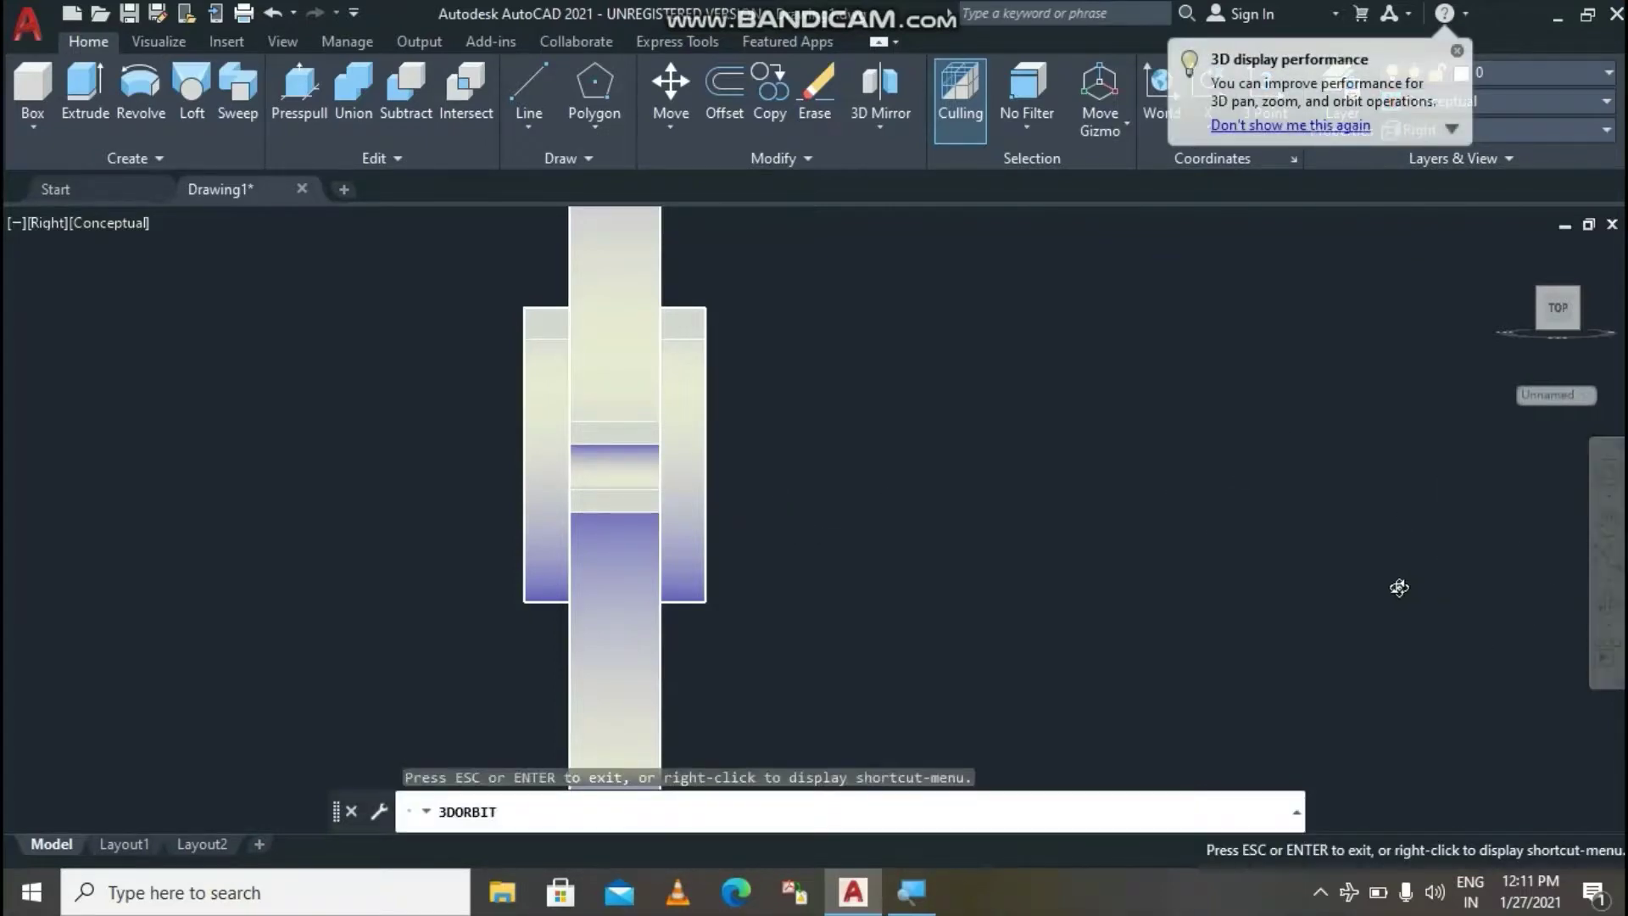
mouse_move(1398, 585)
mouse_down()
mouse_move(1007, 636)
mouse_move(327, 594)
mouse_move(153, 602)
mouse_move(316, 574)
mouse_move(1006, 597)
mouse_move(1210, 574)
mouse_move(1218, 593)
mouse_move(1148, 593)
mouse_move(1144, 607)
mouse_up()
scroll(1143, 607, down, 2)
scroll(1141, 609, down, 1)
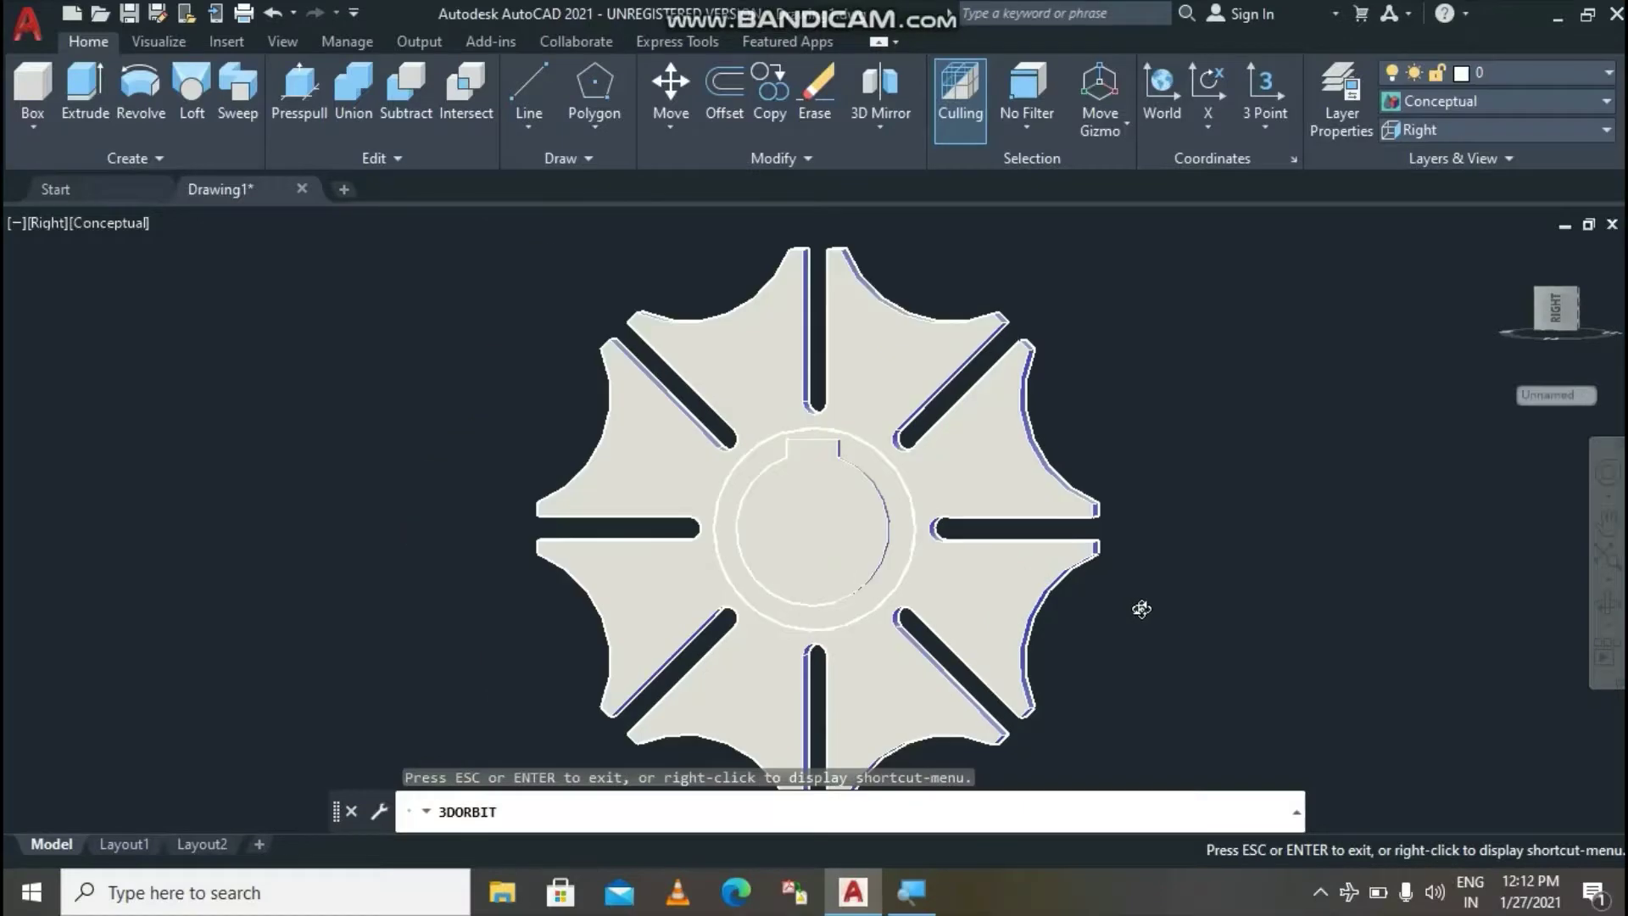
mouse_move(369, 569)
mouse_down()
mouse_move(716, 552)
mouse_move(593, 554)
mouse_move(705, 556)
mouse_move(672, 610)
mouse_move(556, 613)
mouse_move(478, 535)
mouse_move(436, 530)
mouse_move(119, 571)
mouse_move(471, 577)
mouse_up()
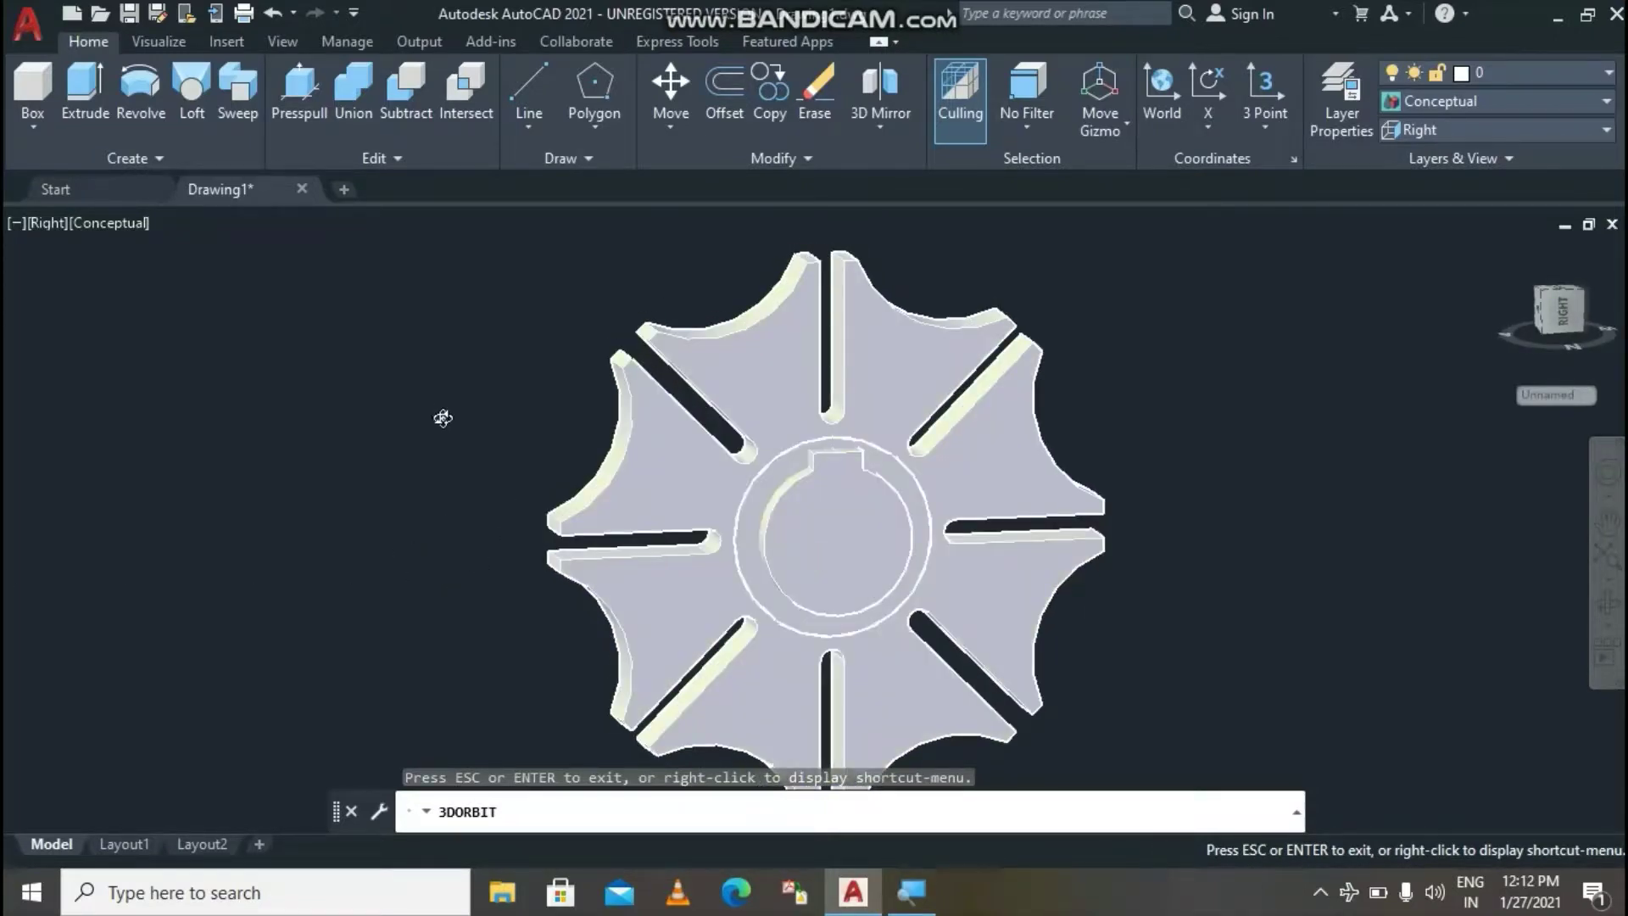
click(161, 44)
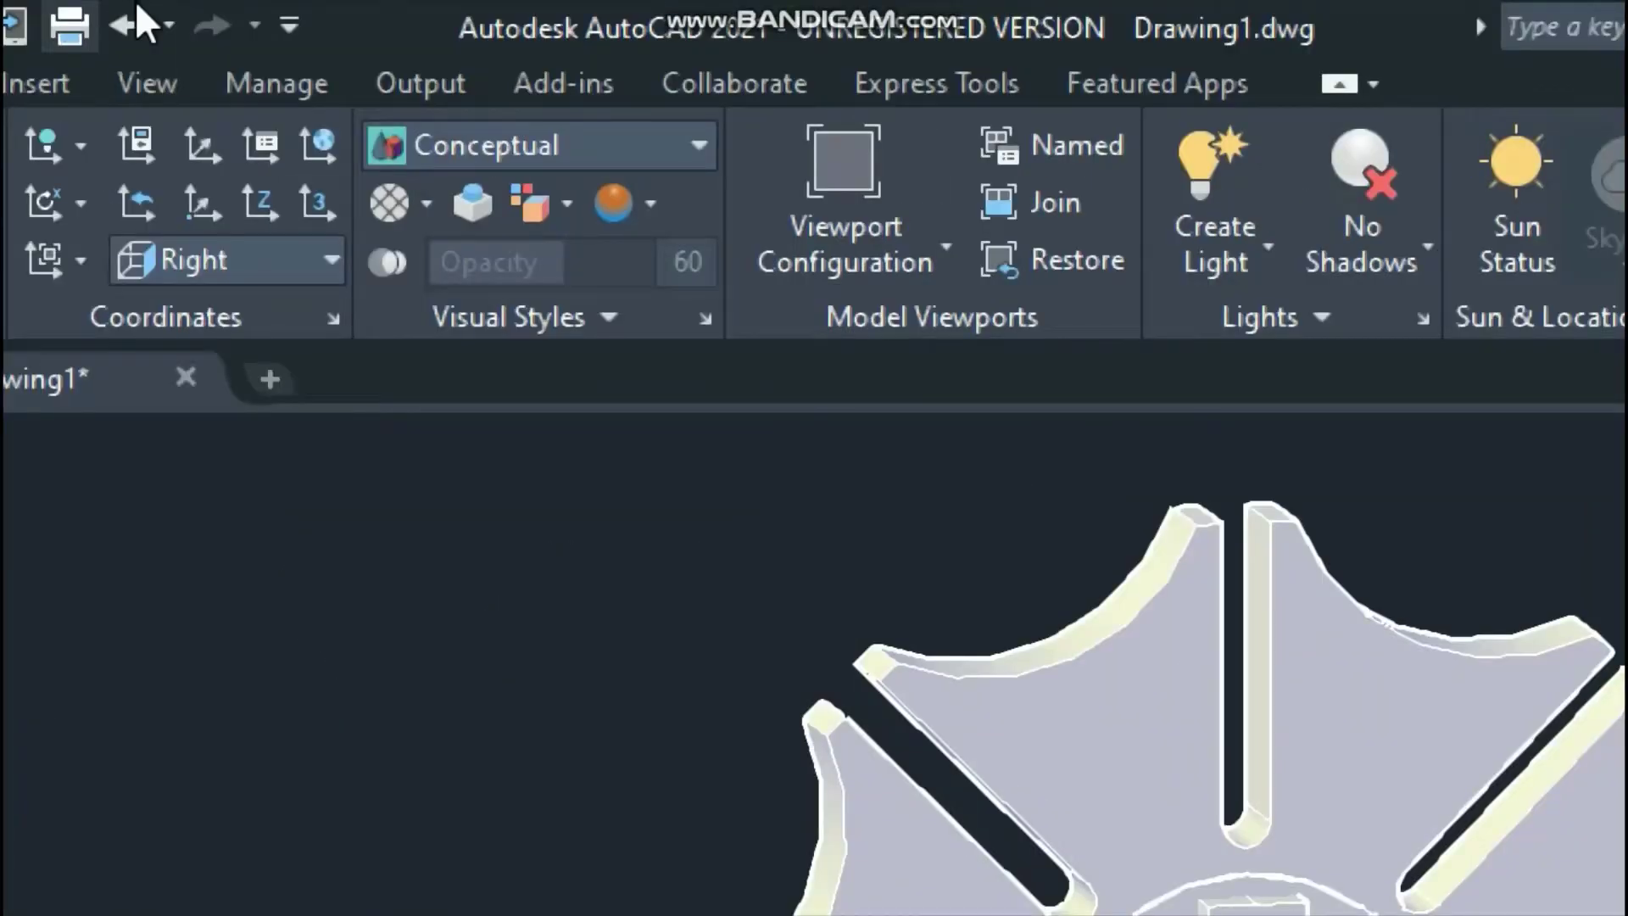
Set Edge Style to No Edges, Face Style to No Face, and apply Shades of Gray.
key(Escape)
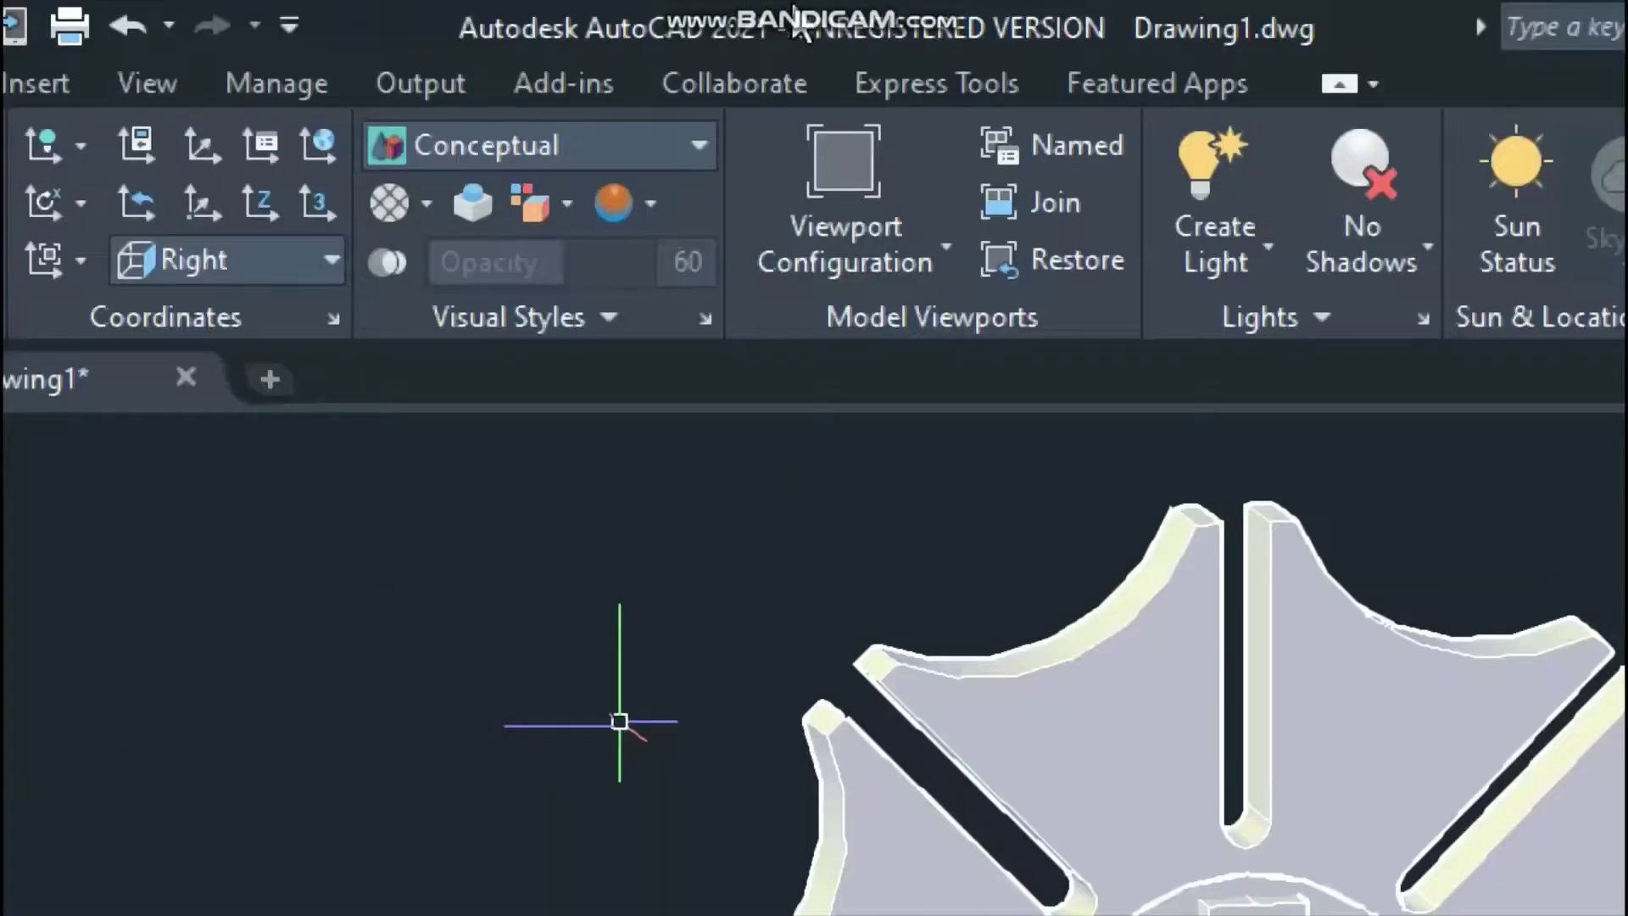
click(399, 205)
click(536, 254)
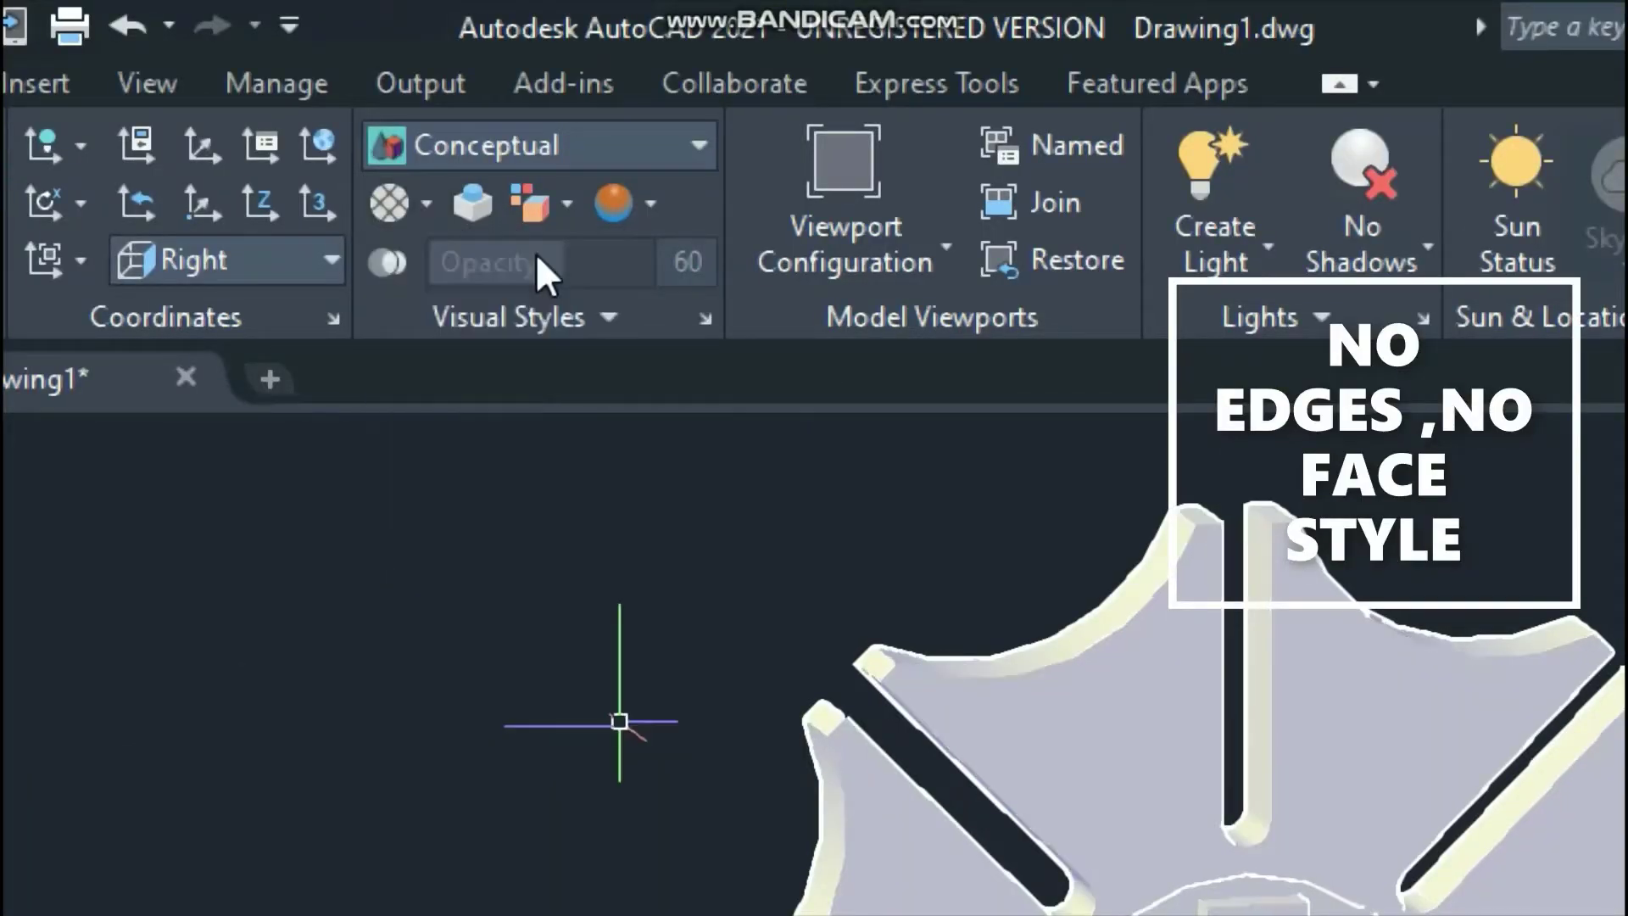
click(657, 189)
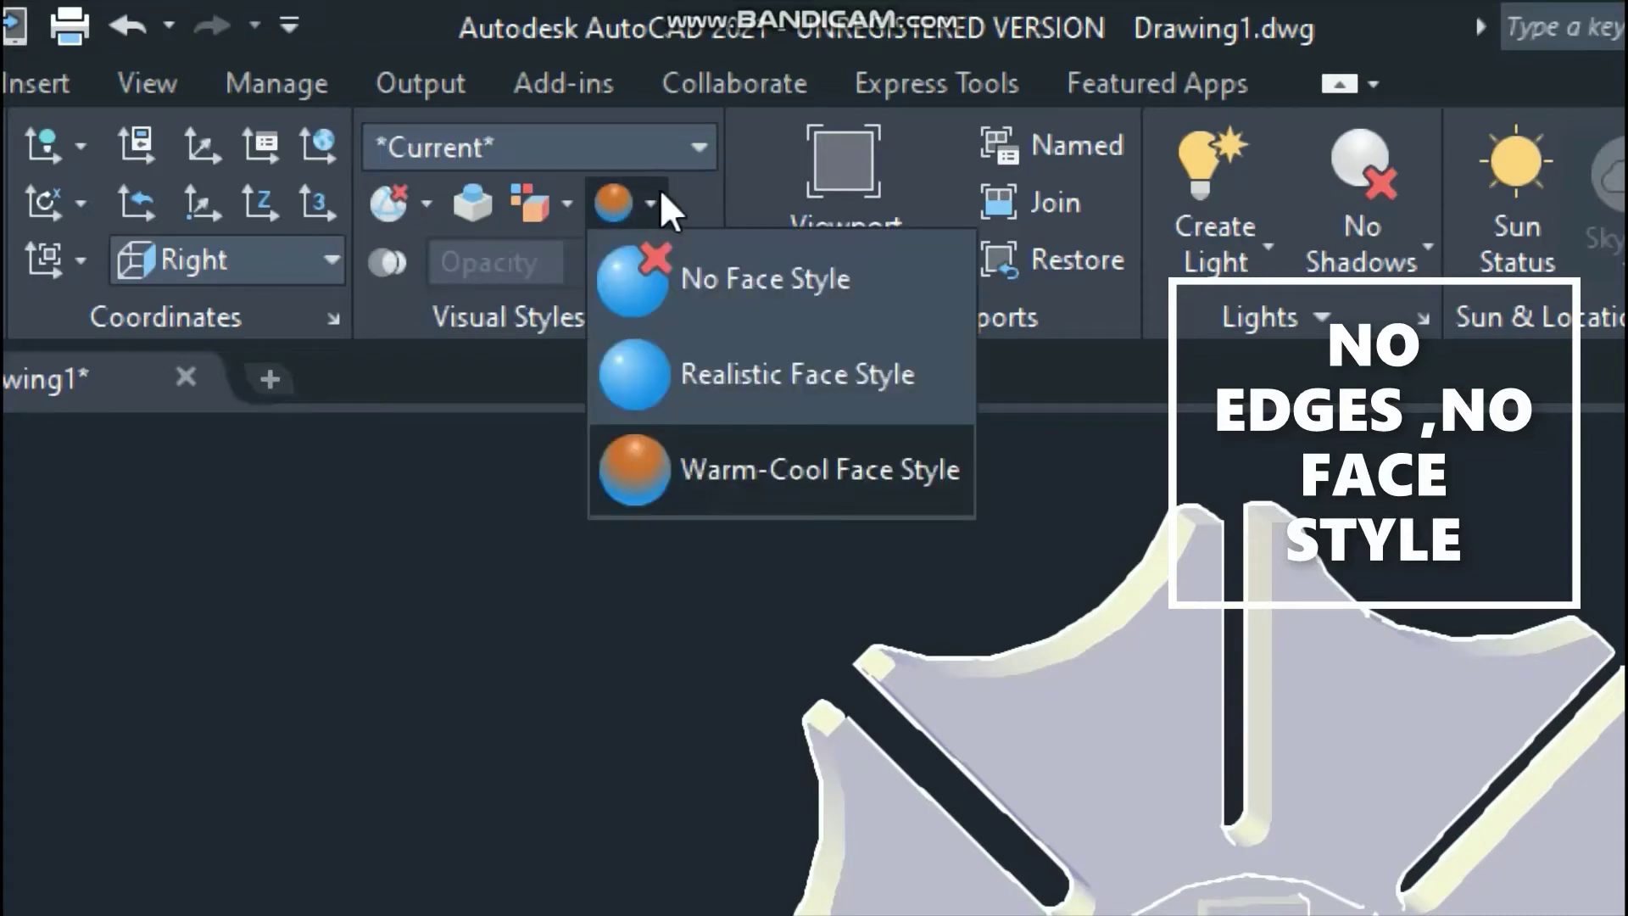
click(664, 304)
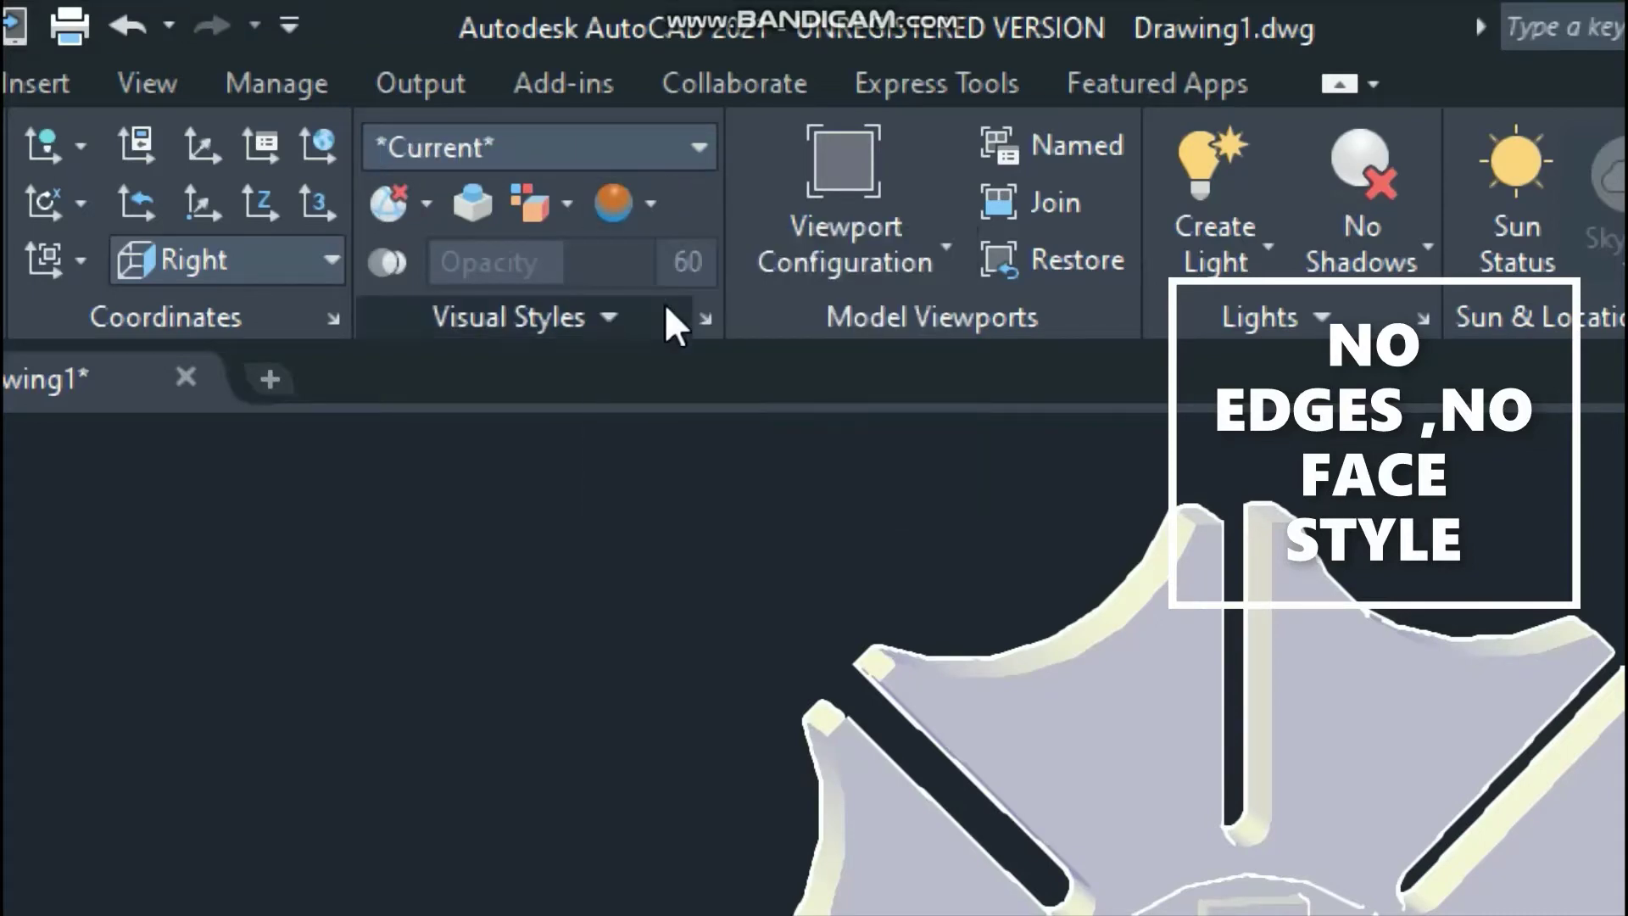
click(655, 193)
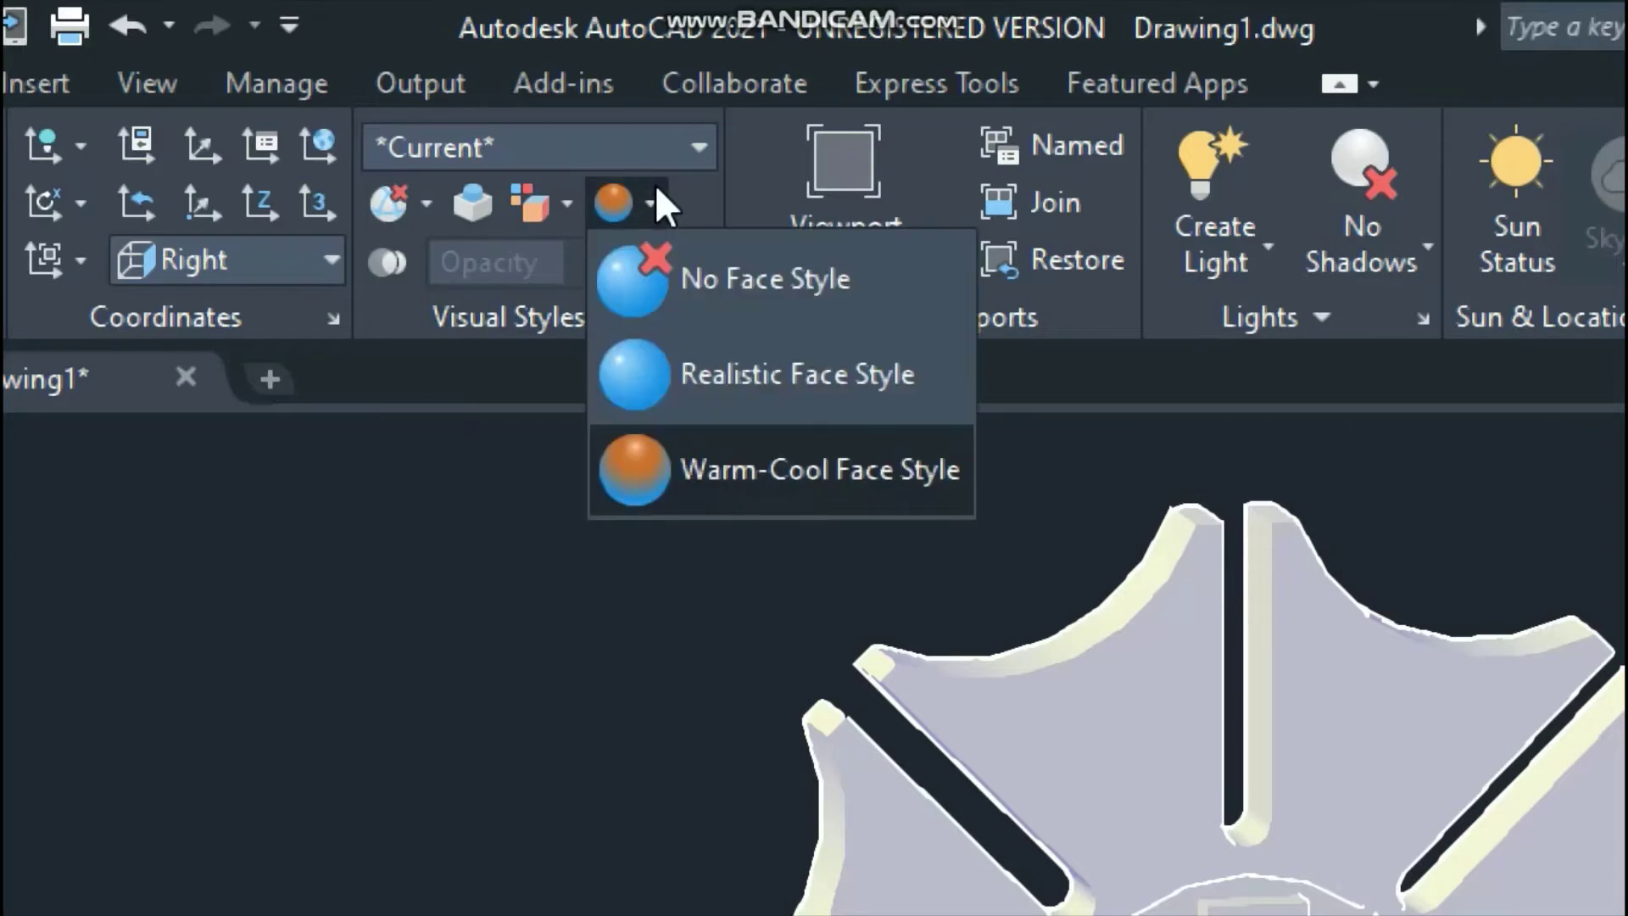
click(668, 273)
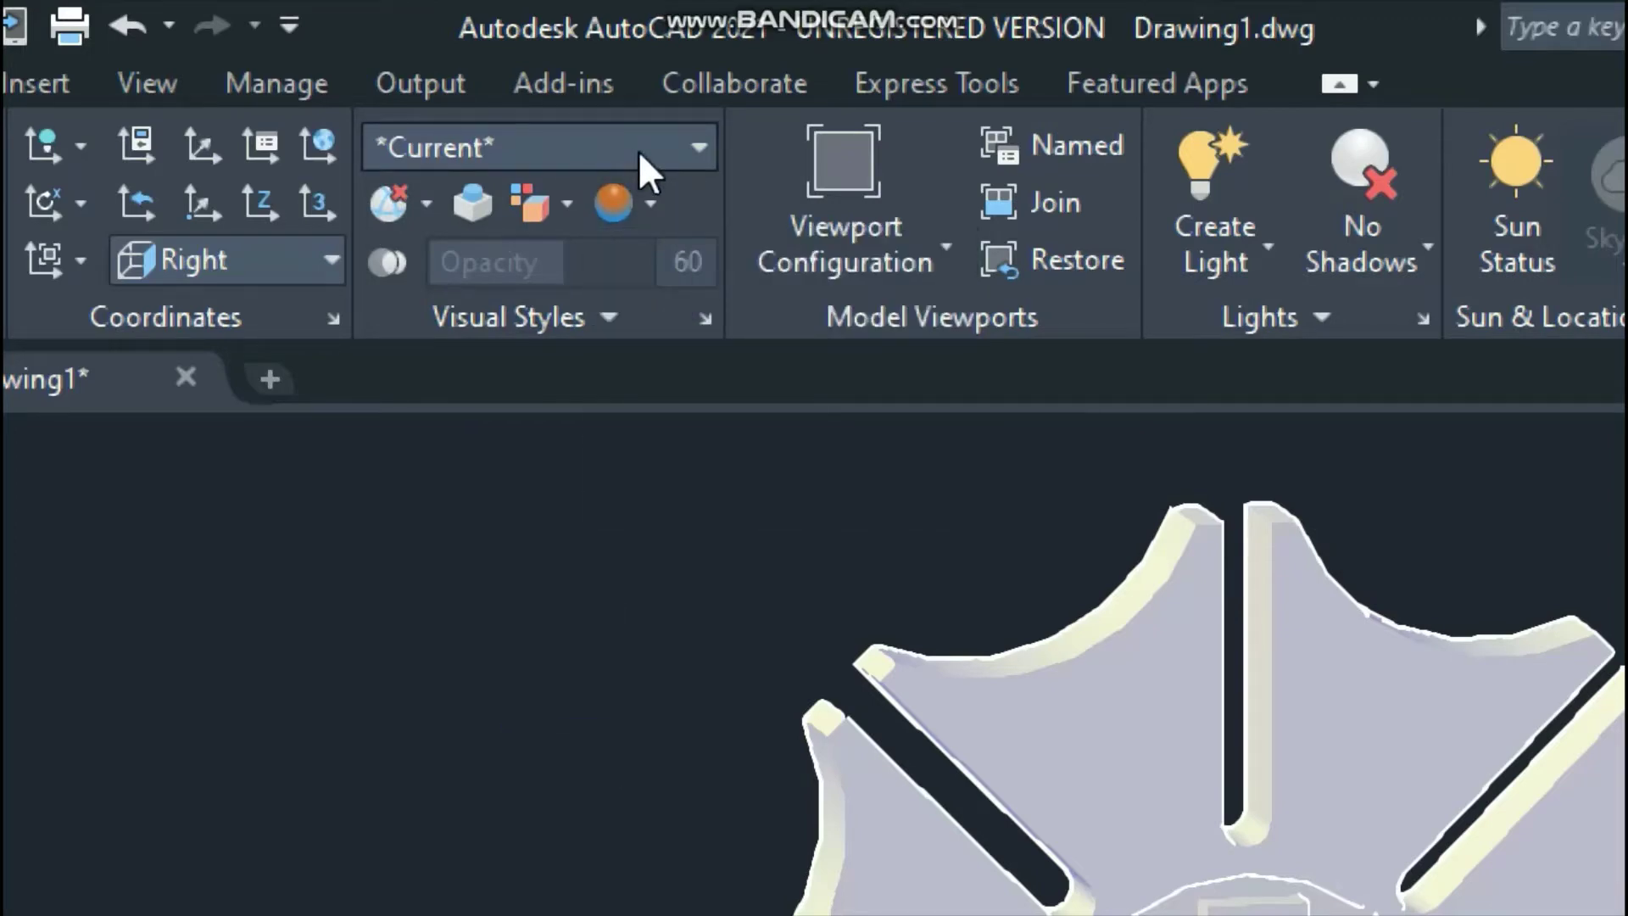
click(674, 148)
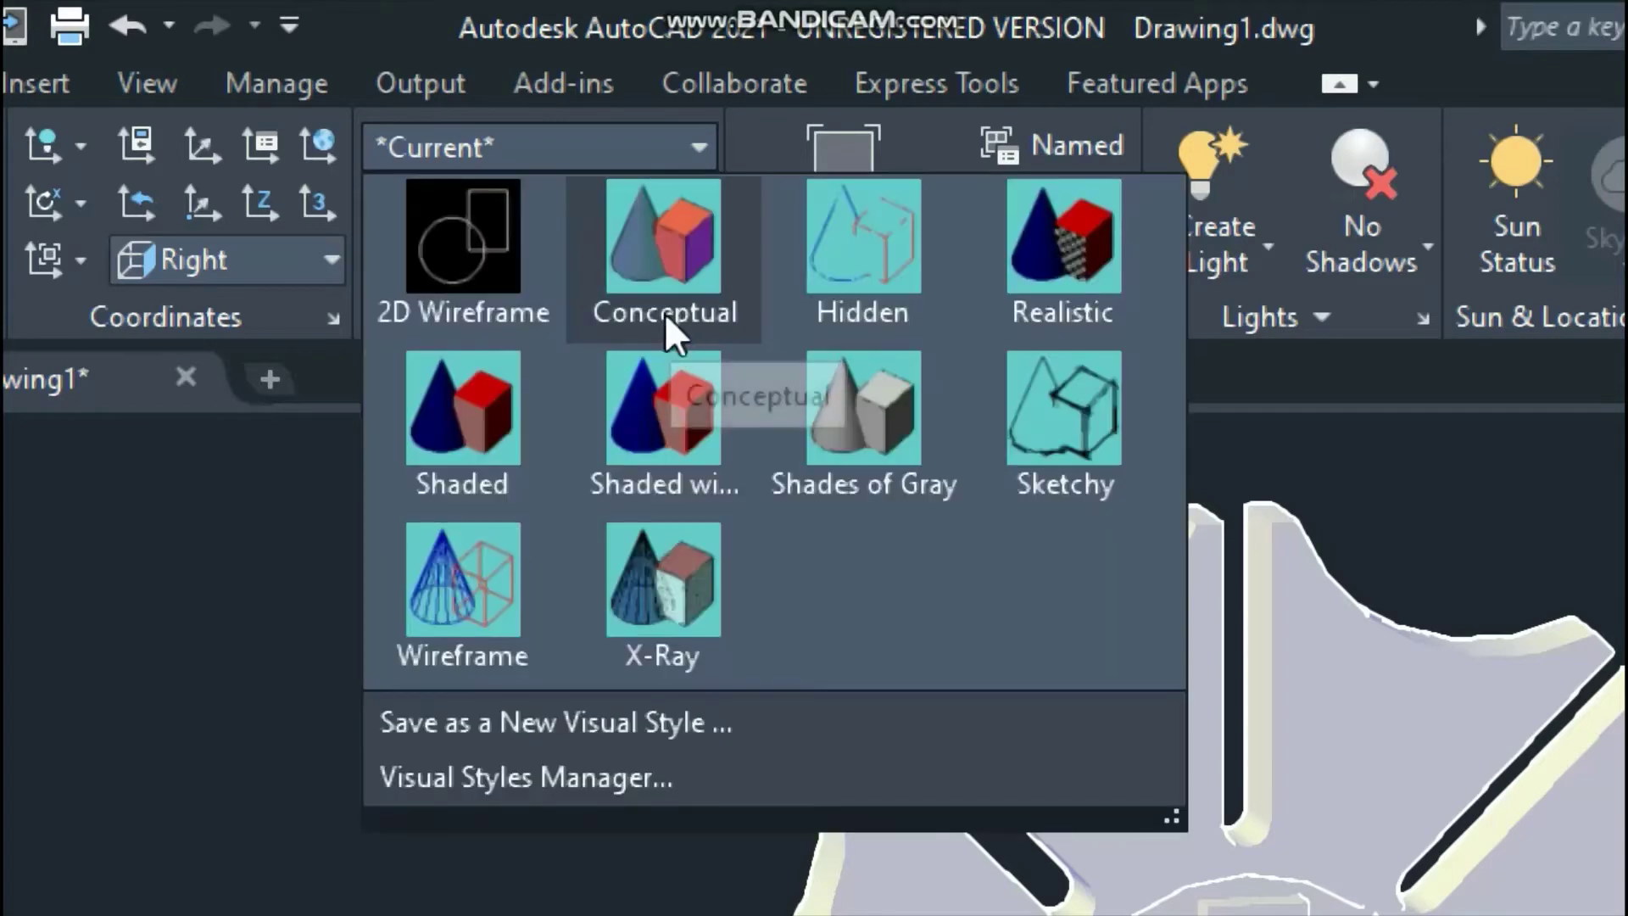
click(853, 414)
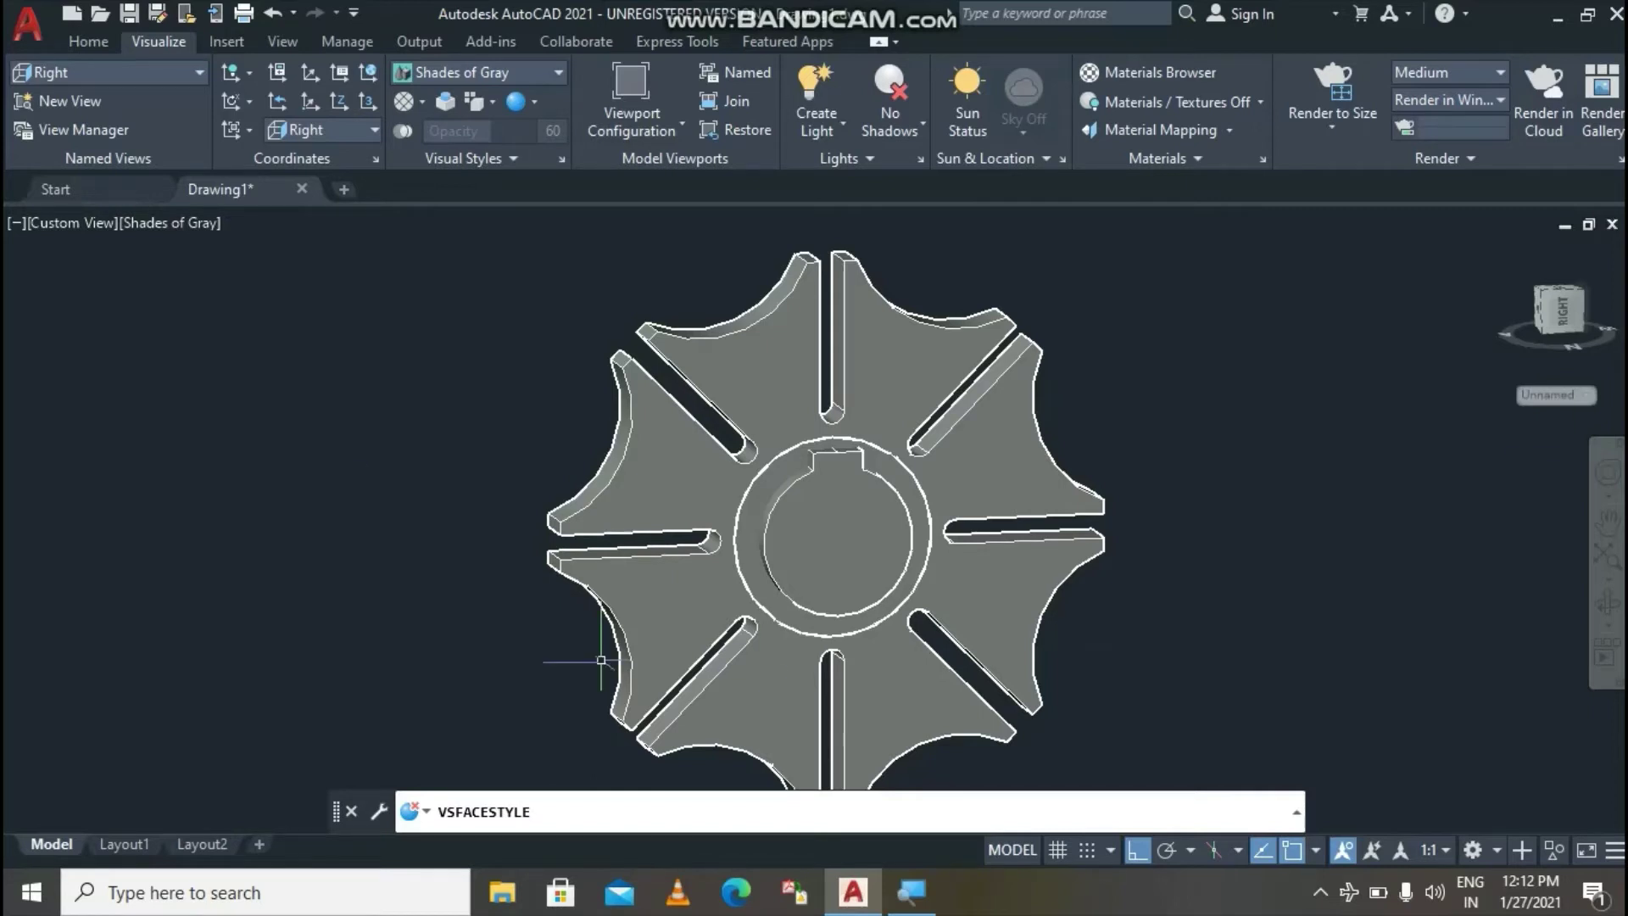
Orbit the grey-shaded disc to an oblique angle revealing its arm thickness.
click(1605, 604)
mouse_move(434, 542)
mouse_down()
mouse_move(1177, 517)
mouse_move(1292, 468)
mouse_move(1079, 374)
mouse_move(827, 546)
mouse_move(816, 591)
mouse_move(921, 535)
mouse_move(961, 632)
mouse_move(997, 618)
mouse_move(927, 549)
mouse_up()
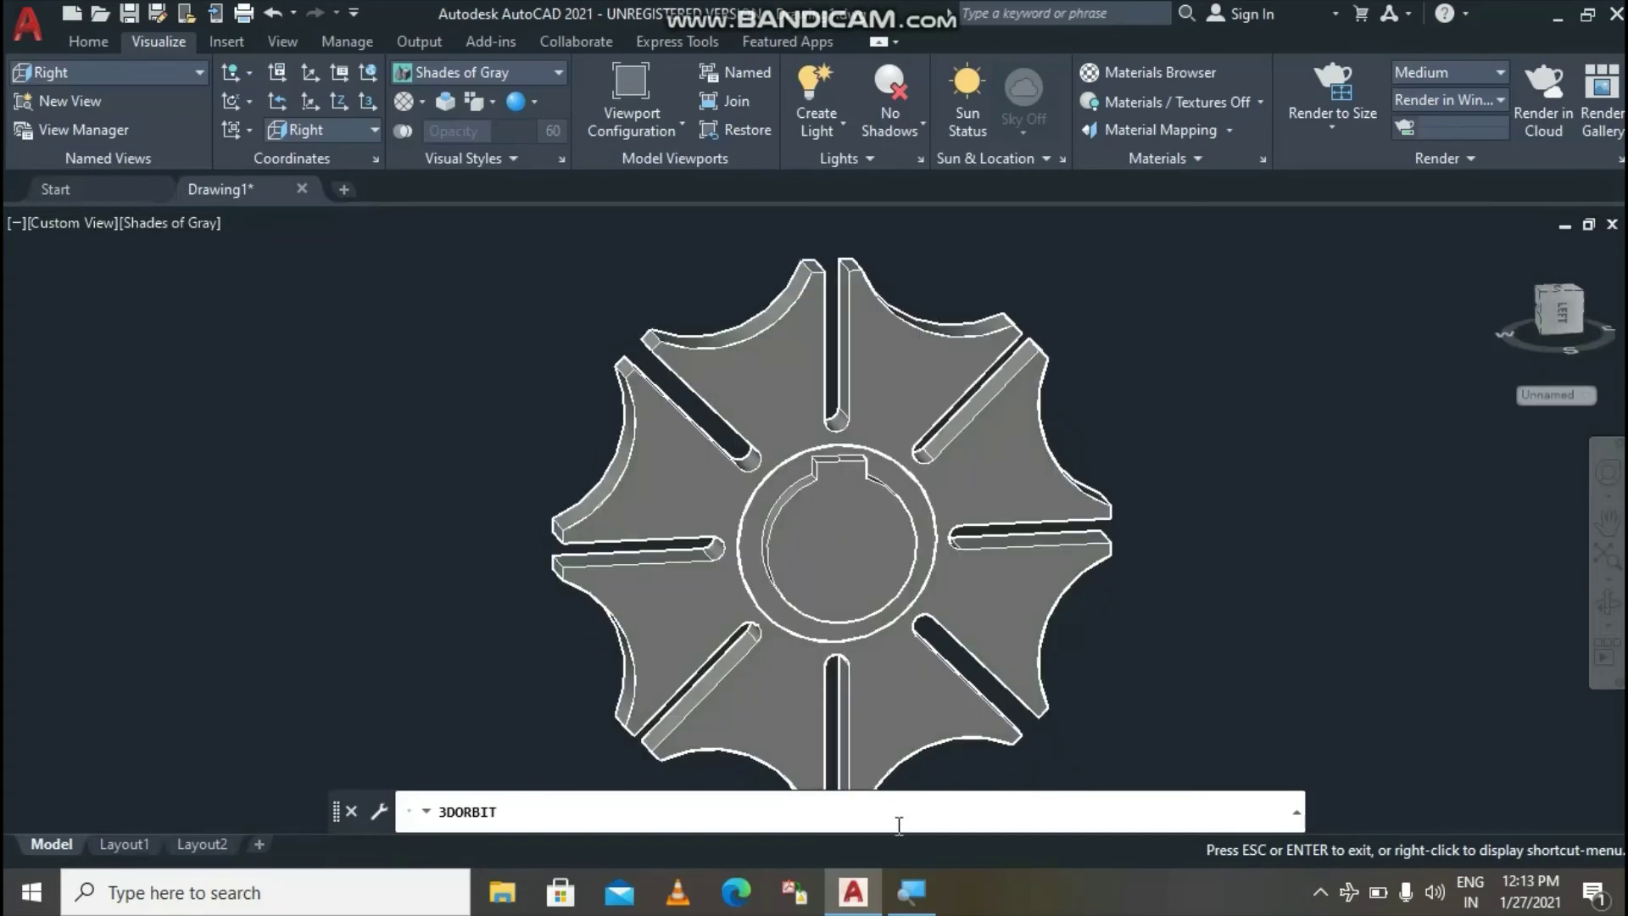